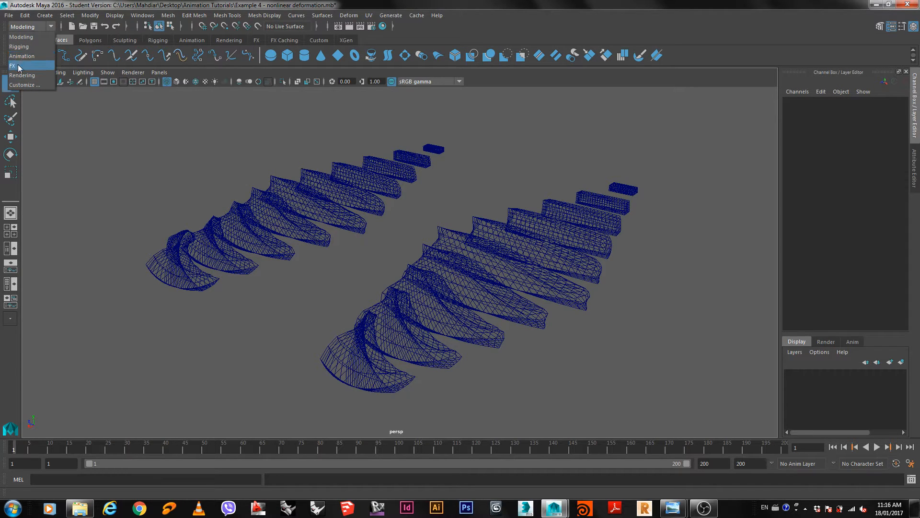
Step: Start a new empty scene
click(90, 135)
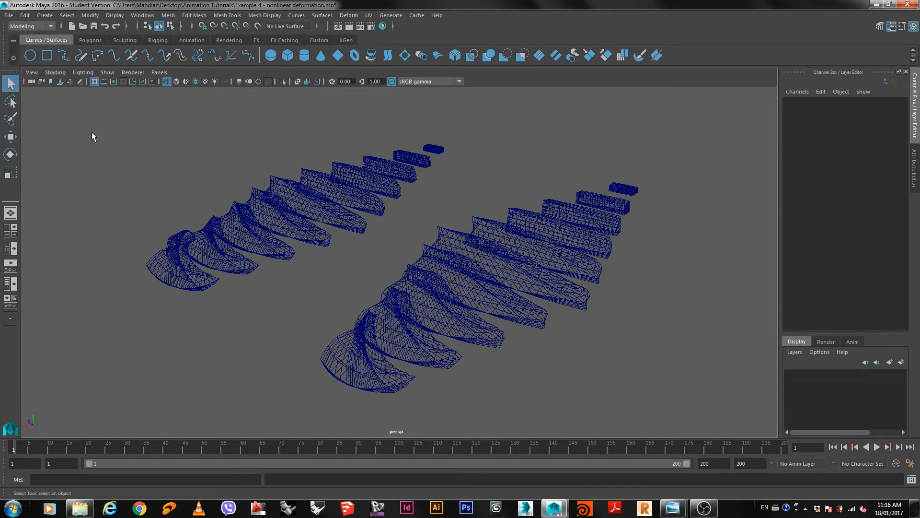
click(16, 19)
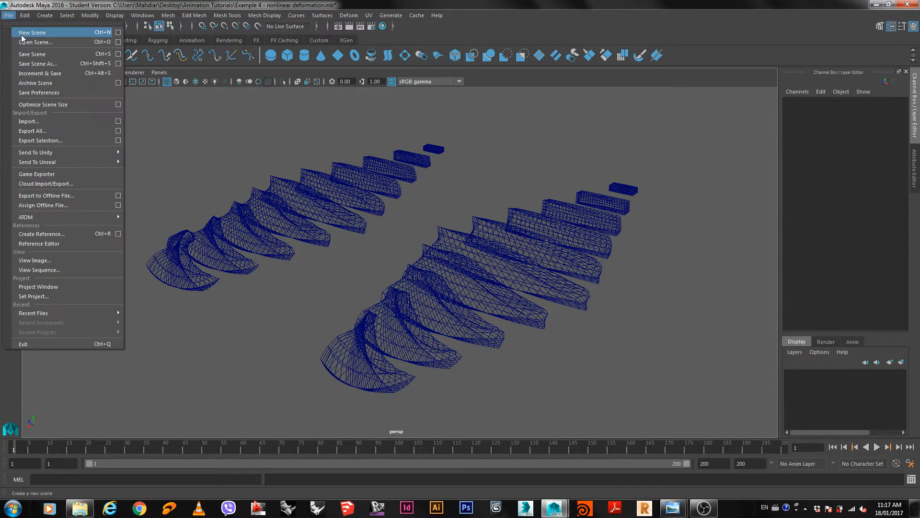
click(29, 30)
click(460, 260)
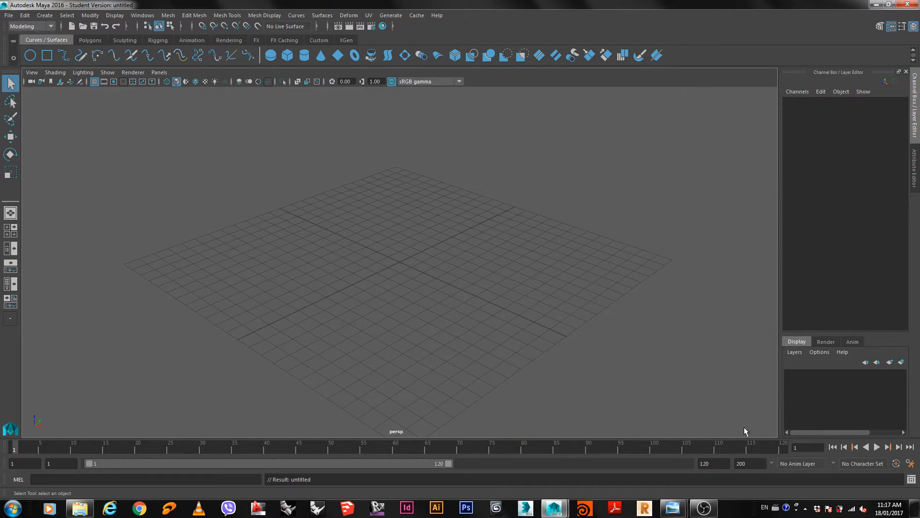
Step: Scrub through the timeline and extend the playback range to end at frame 139
click(780, 448)
drag(780, 448, 473, 461)
mouse_move(43, 451)
mouse_down()
mouse_move(480, 444)
mouse_move(4, 457)
mouse_up()
drag(448, 464, 527, 473)
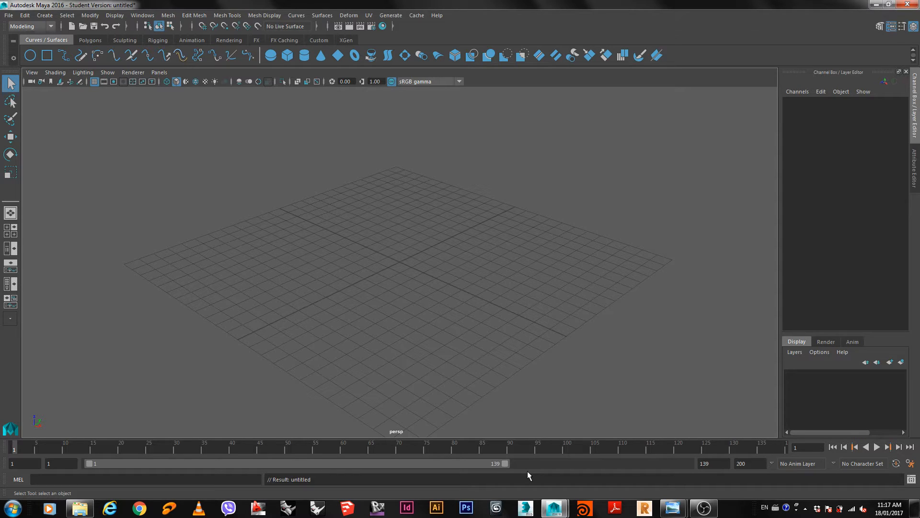
Step: Set the playback end frame to 200
mouse_move(554, 507)
click(715, 463)
text(200)
key(Return)
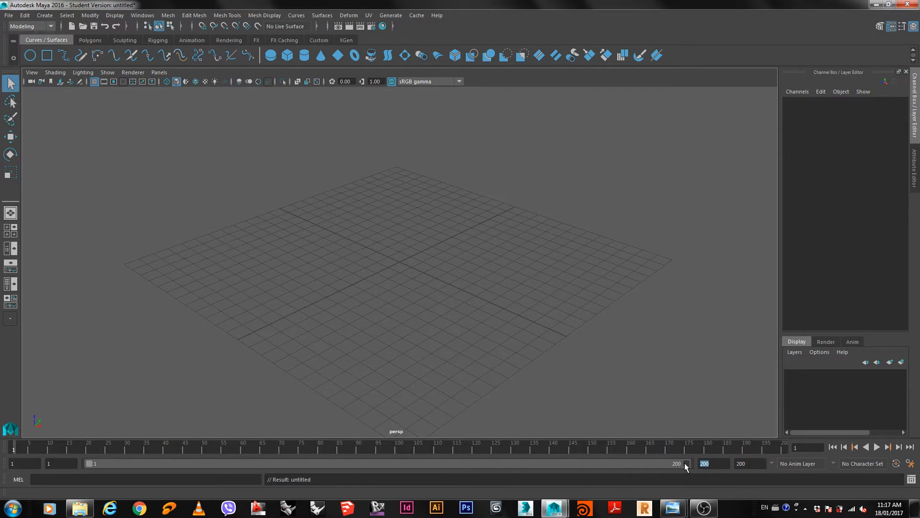
Step: Shorten the playback range to end at frame 73, shift it to frames 128–200, and restore it to frames 1–200
drag(685, 464, 296, 471)
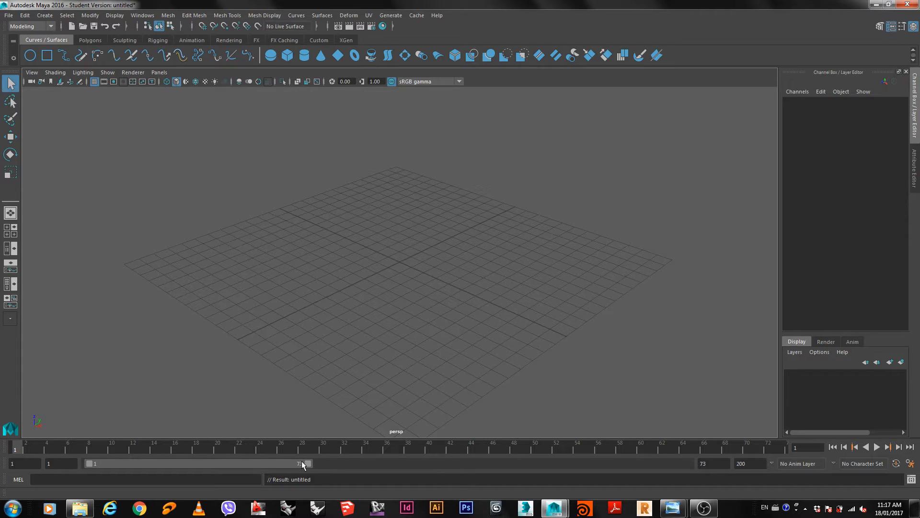
drag(219, 463, 763, 479)
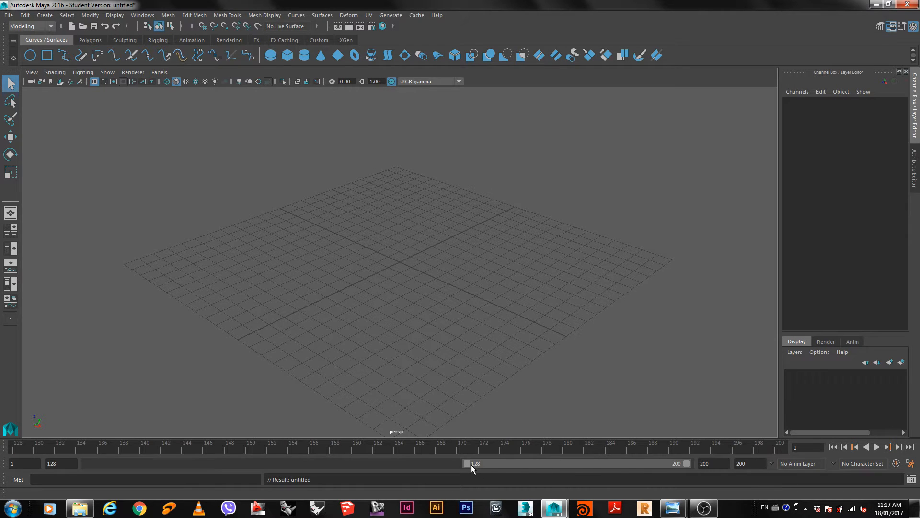
drag(468, 464, 50, 488)
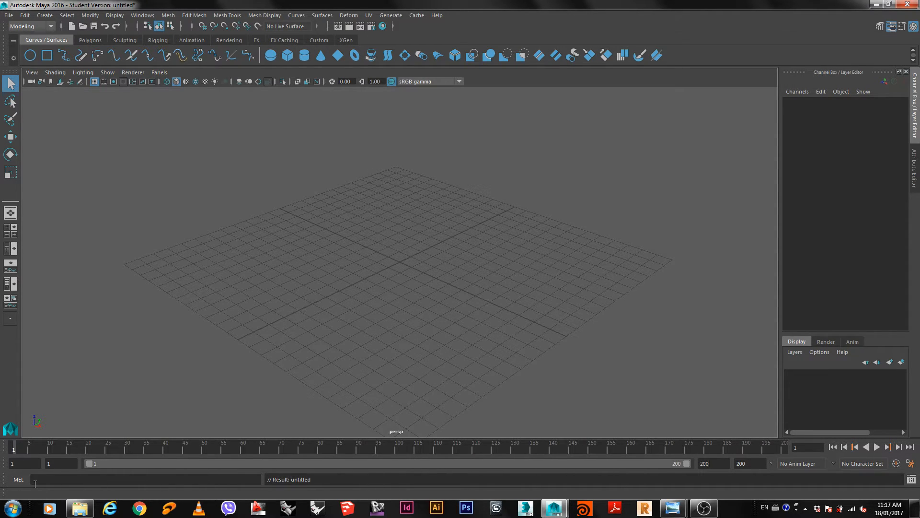
Step: Open the Time Slider preferences and choose Play every frame as the playback speed
click(910, 463)
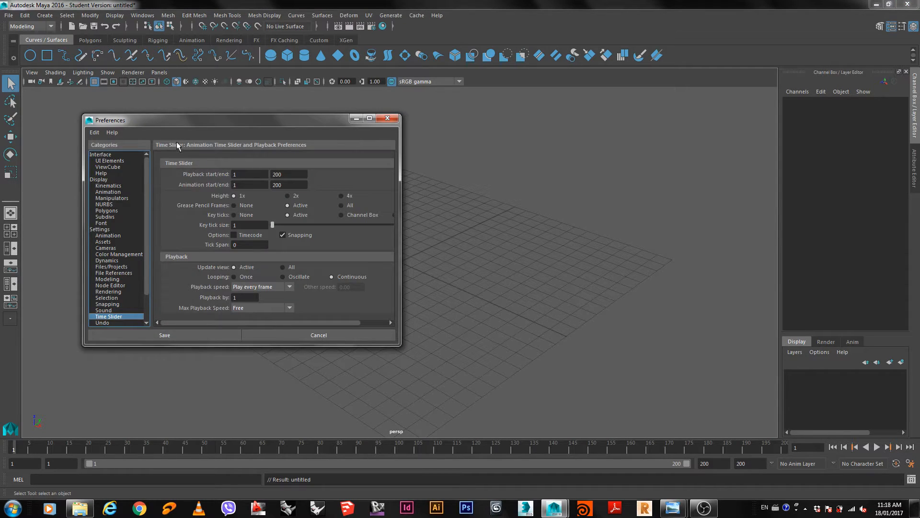
drag(191, 120, 210, 101)
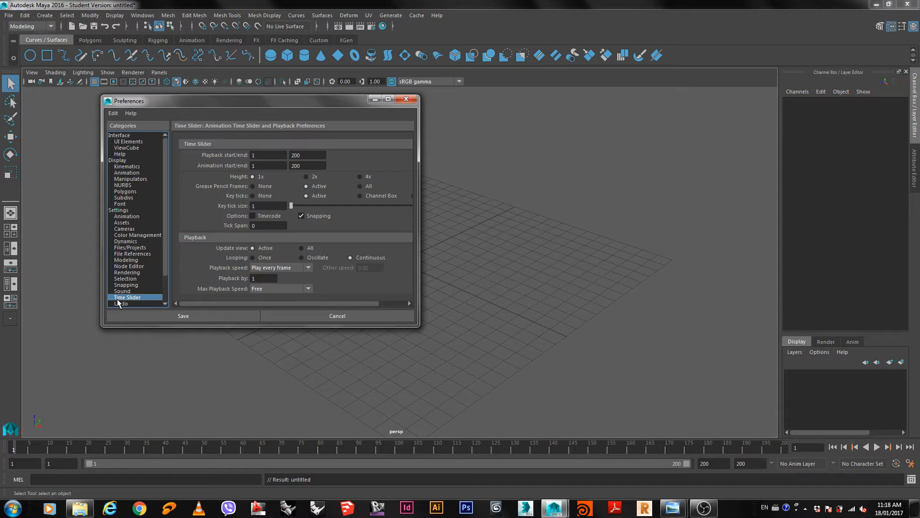
click(255, 268)
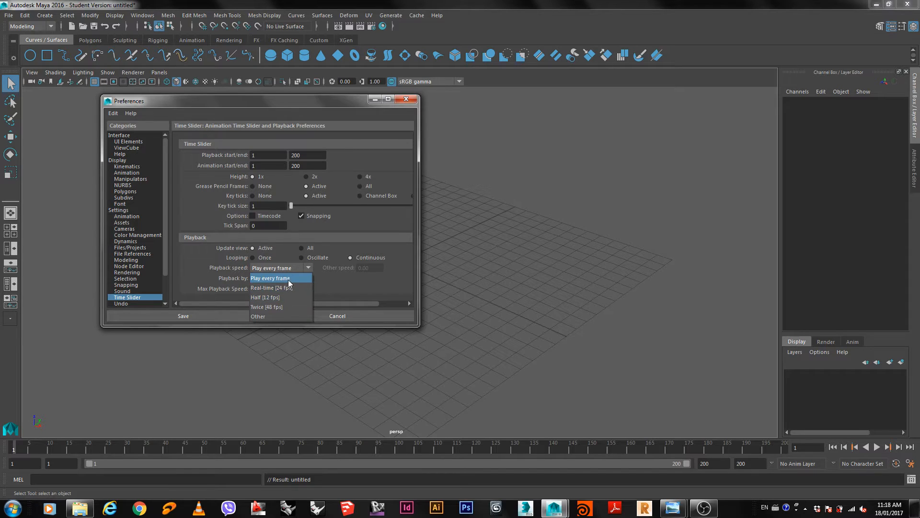
click(261, 282)
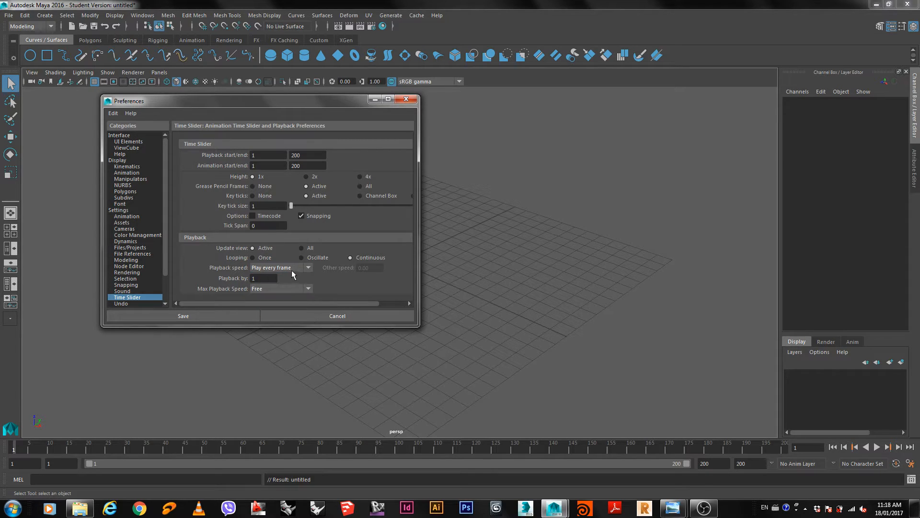
Step: In the Animation preferences, enable weighted tangents and set the default in and out tangents to Linear
click(121, 216)
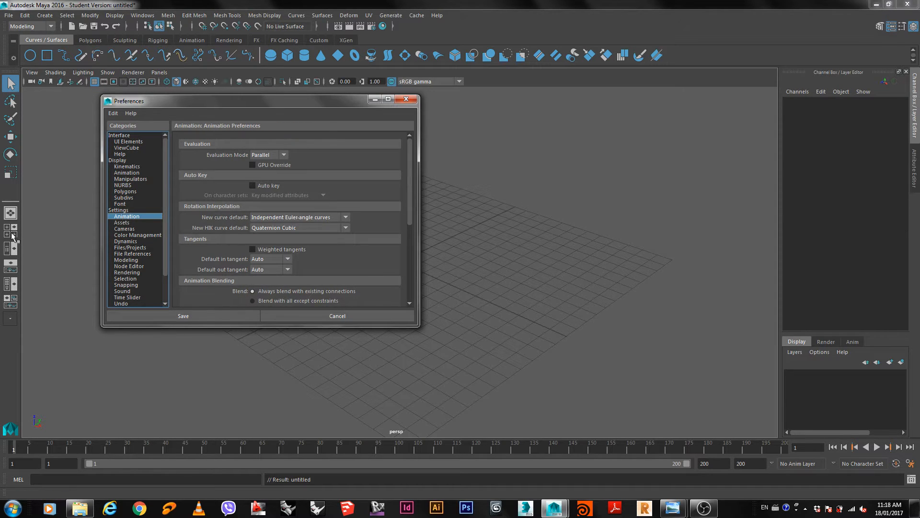
scroll(345, 192, down, 5)
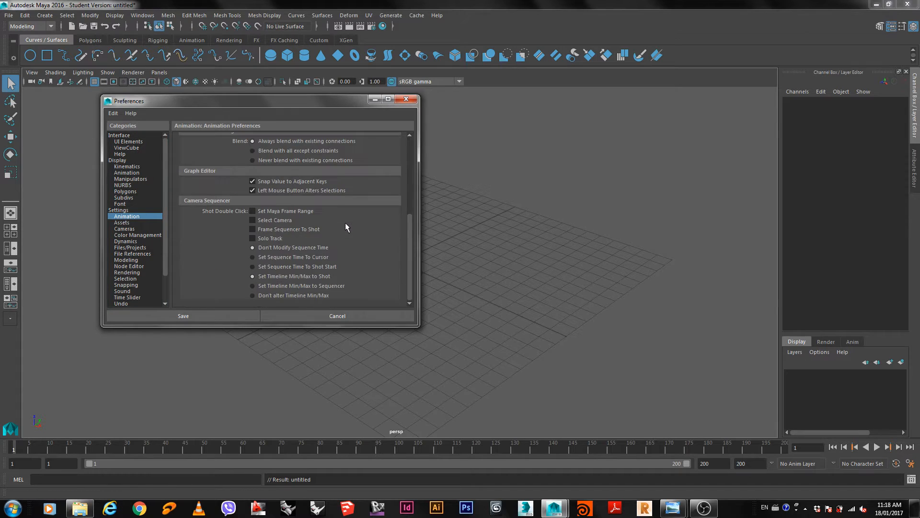
scroll(345, 226, up, 5)
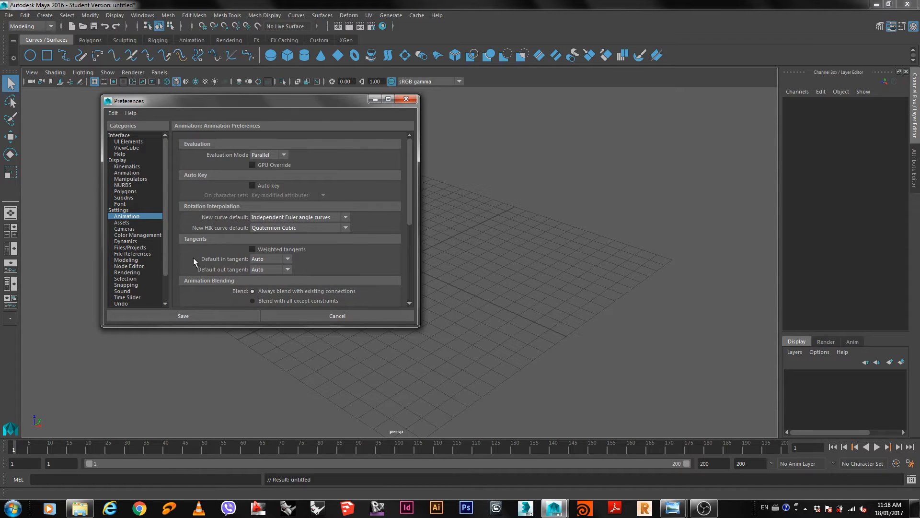
scroll(197, 254, down, 1)
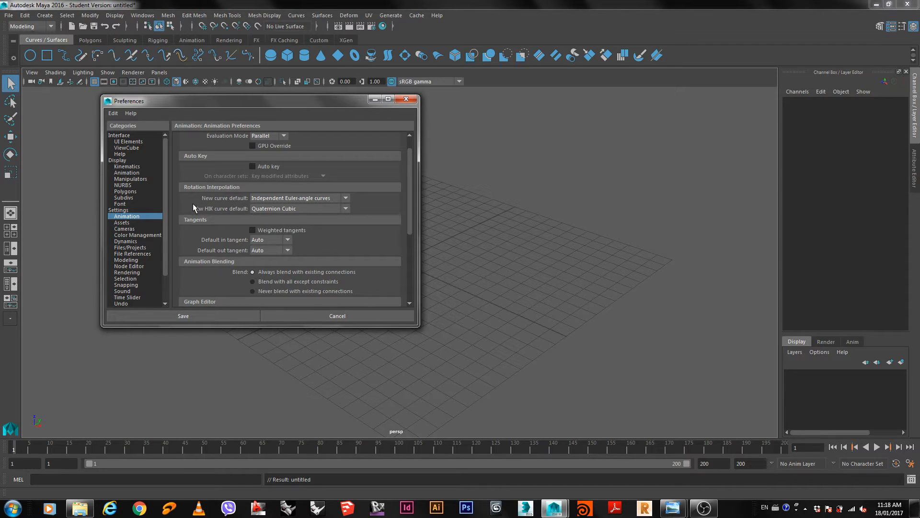
click(253, 229)
click(270, 239)
click(265, 260)
click(269, 250)
click(261, 270)
Step: Disable weighted tangents, set the default in and out tangents to Auto, and save the preferences
click(252, 230)
click(264, 239)
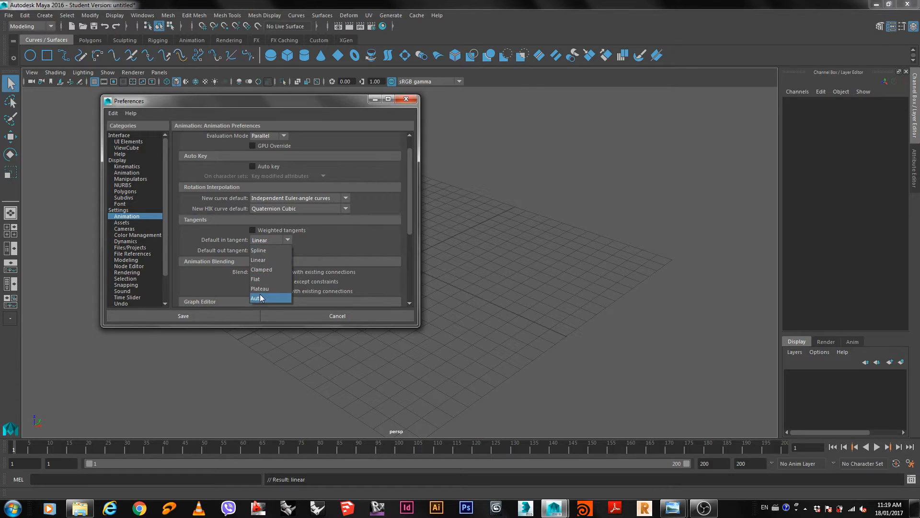
click(259, 298)
click(266, 249)
click(253, 315)
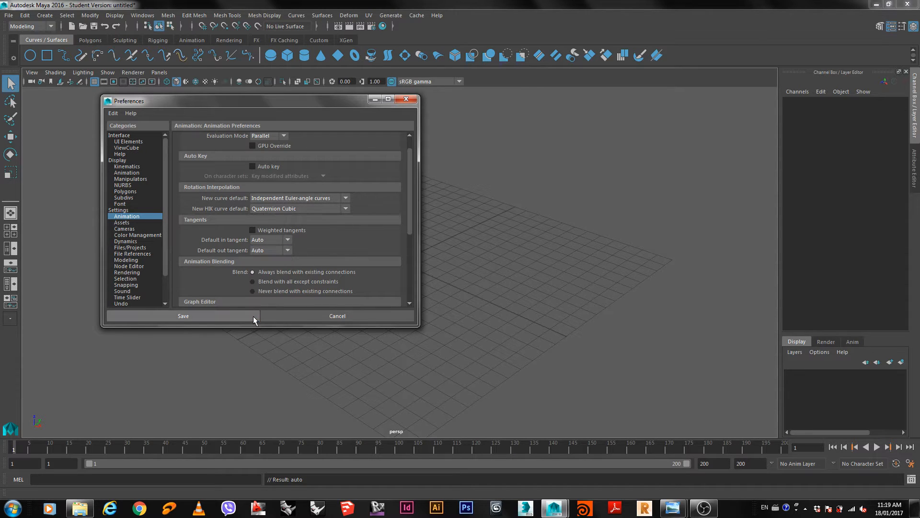
click(261, 240)
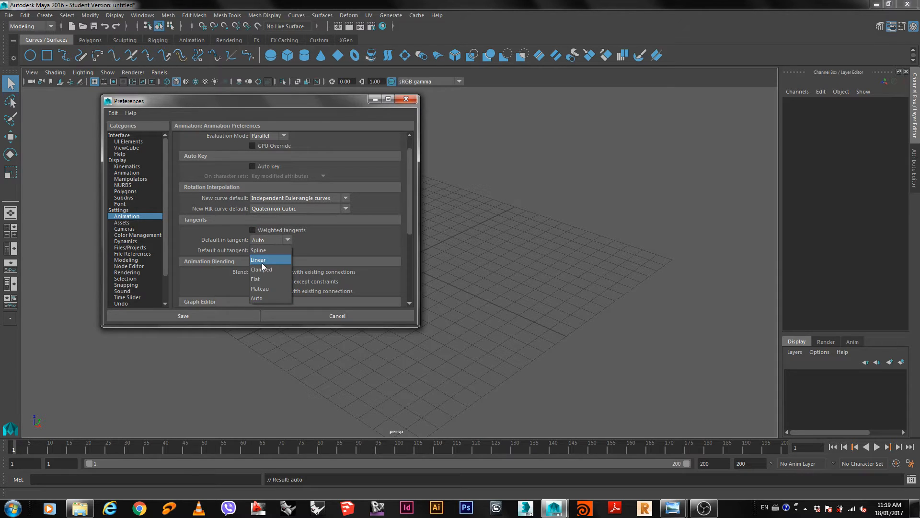
click(197, 316)
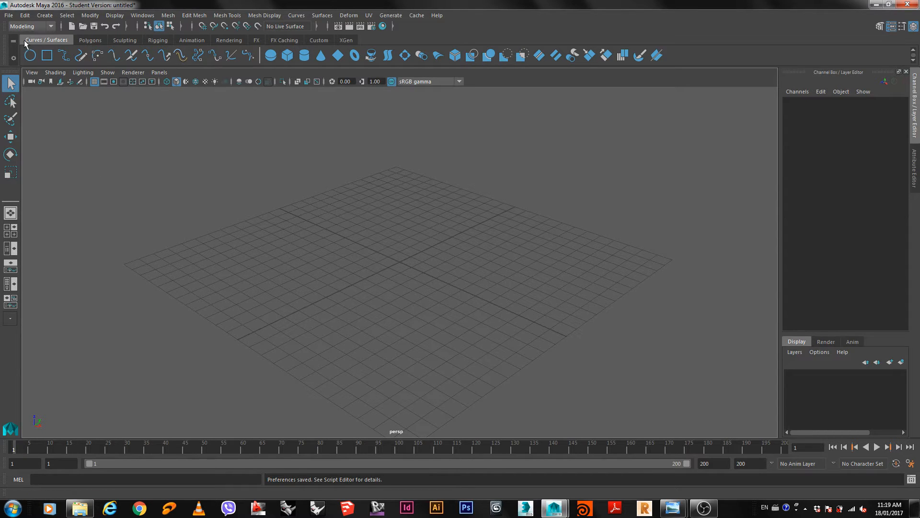
Step: Create a polygon sphere on the grid at about X -6.3, Y -4.1
click(95, 41)
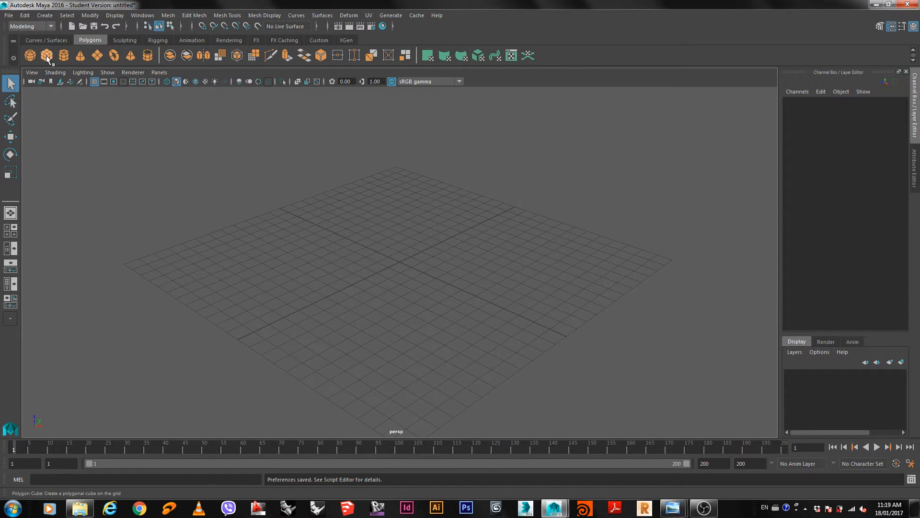
click(30, 55)
drag(283, 251, 261, 269)
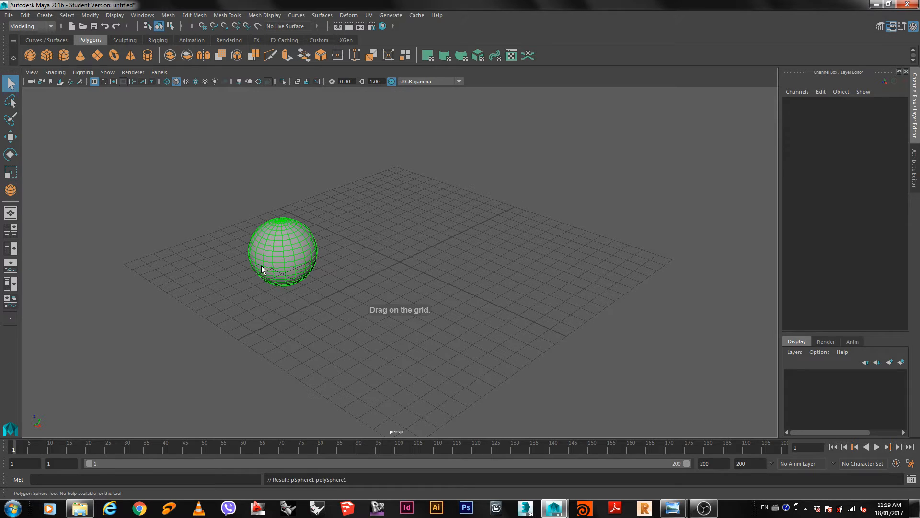
Step: Move the sphere to about X -7.67 and raise it to about Z 1.97
key(w)
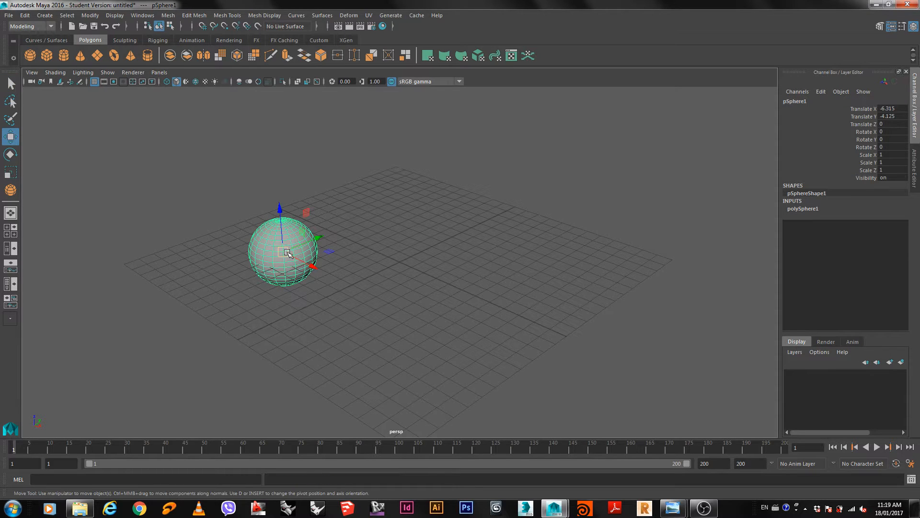
drag(280, 210, 279, 189)
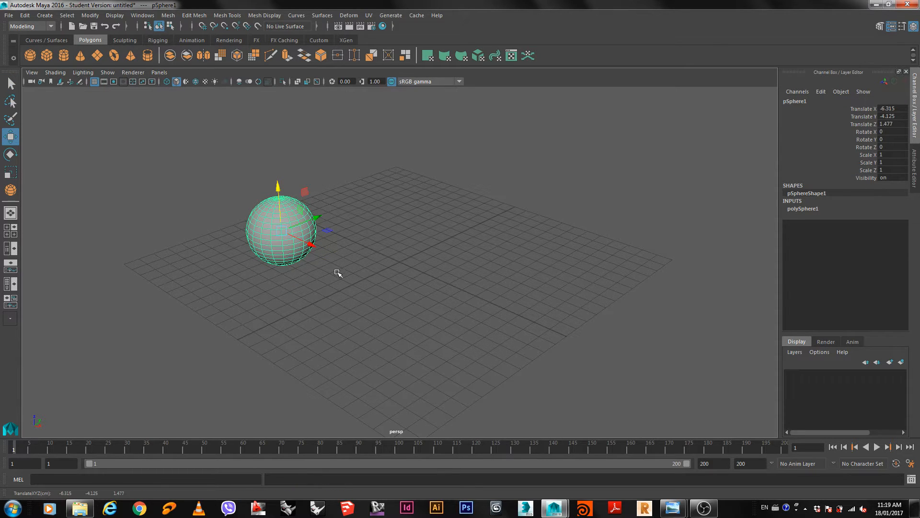
mouse_move(338, 272)
alt+mouse_down()
mouse_move(380, 252)
mouse_move(336, 282)
alt+mouse_up()
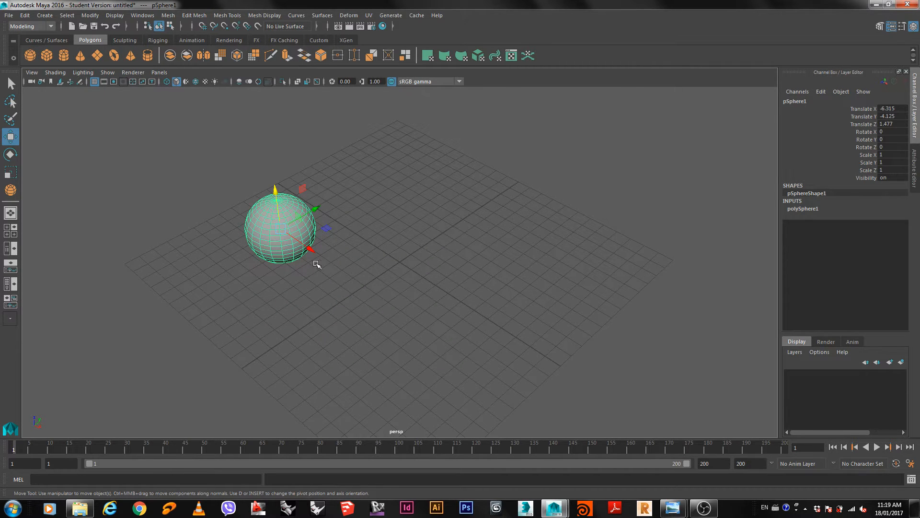
alt+drag(262, 272, 192, 309)
drag(249, 220, 248, 213)
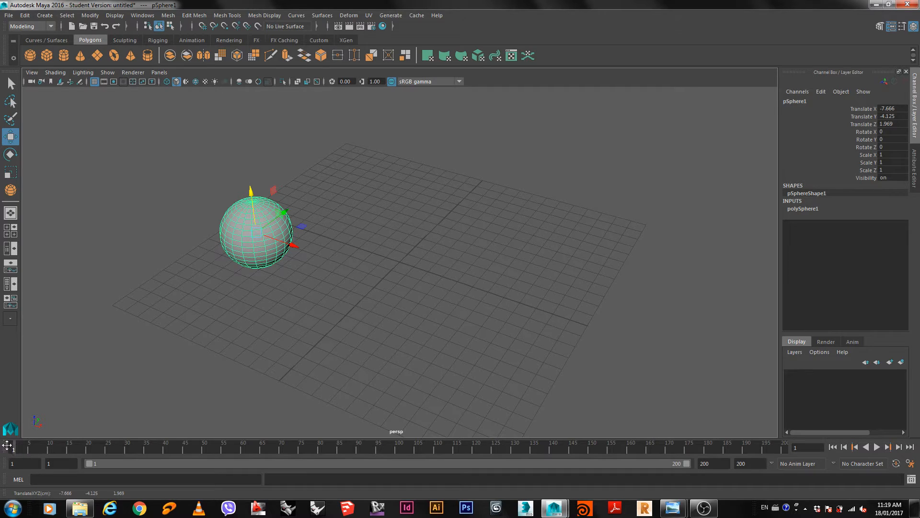
Step: Set a keyframe on the sphere's Translate X channel at frame 1
click(863, 108)
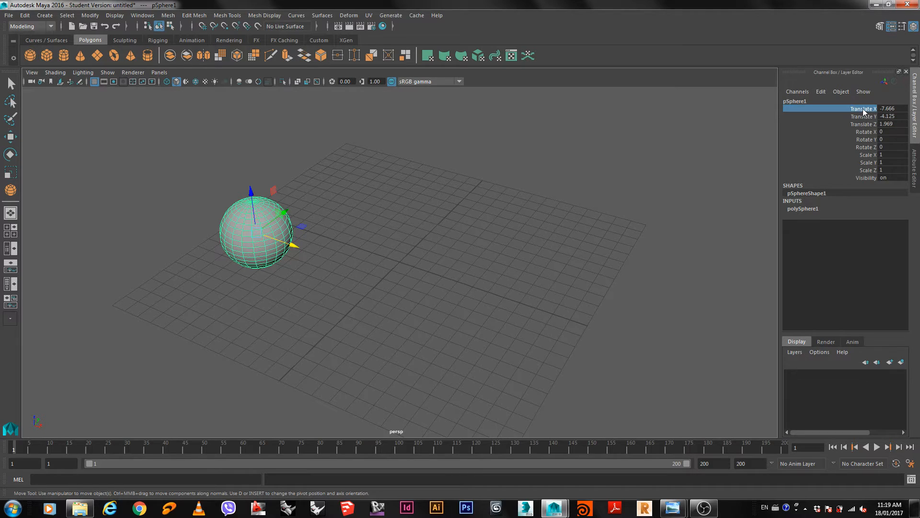
right_click(863, 110)
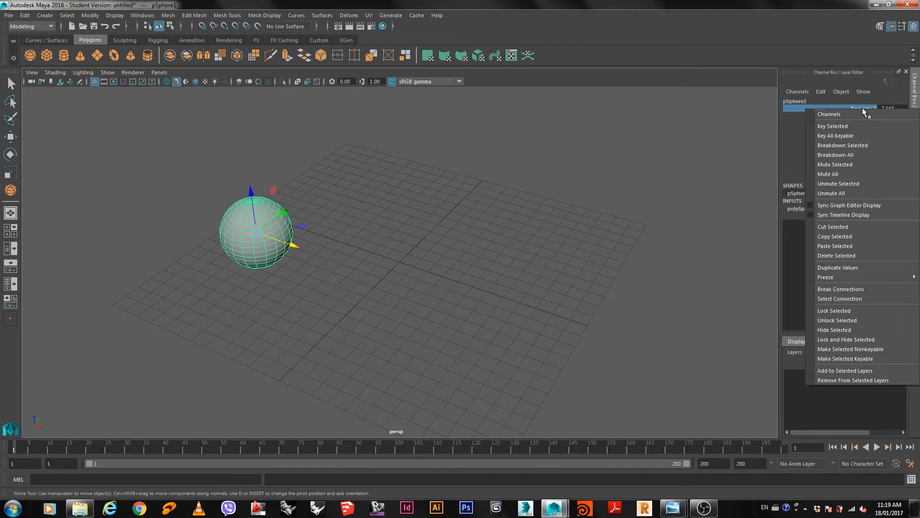
click(842, 125)
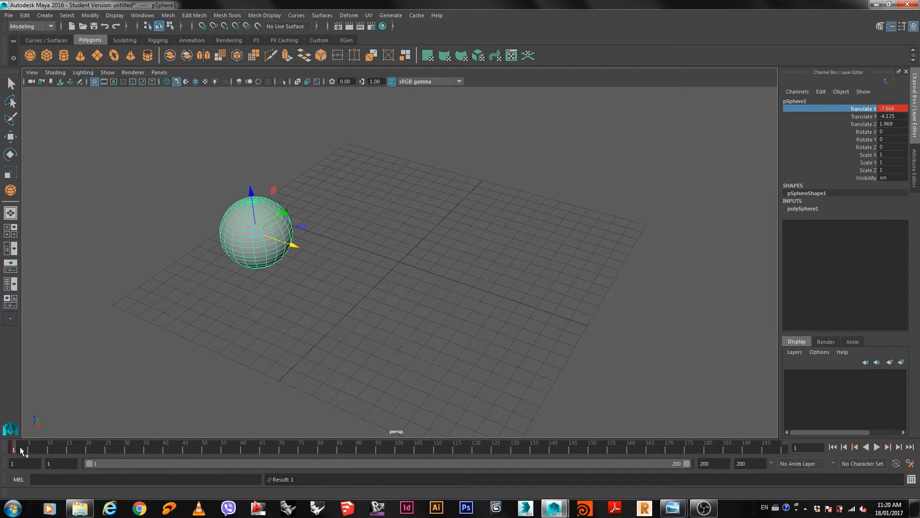
Step: At frame 70, move the sphere along X to about 7.98, key Translate X, and scrub back to frame 1
key(alt+v)
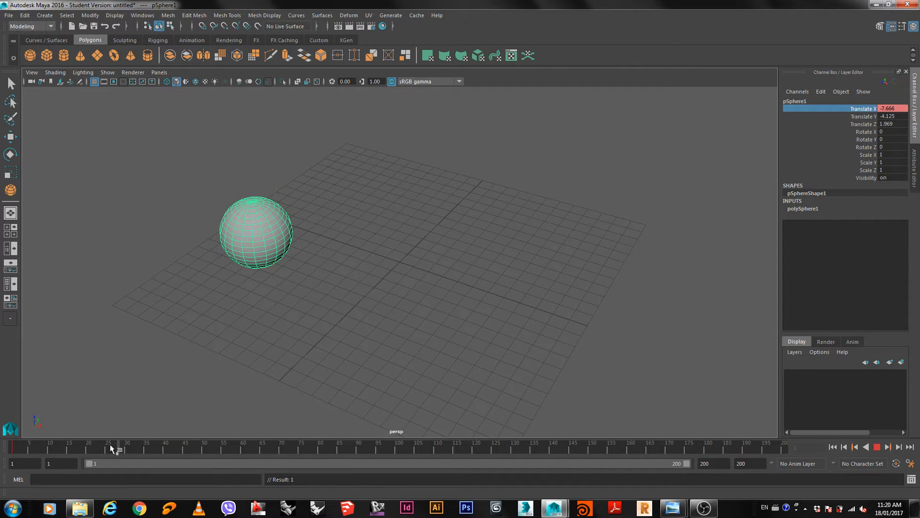
click(282, 451)
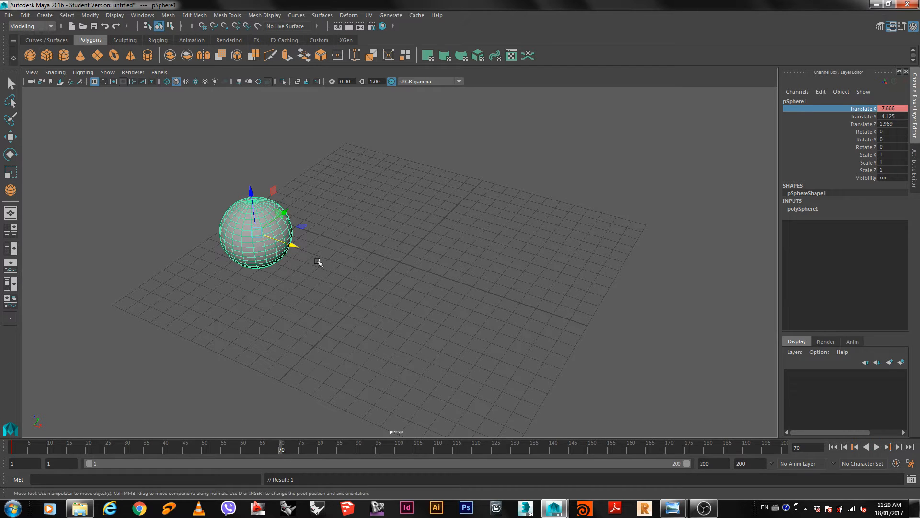
drag(290, 246, 556, 294)
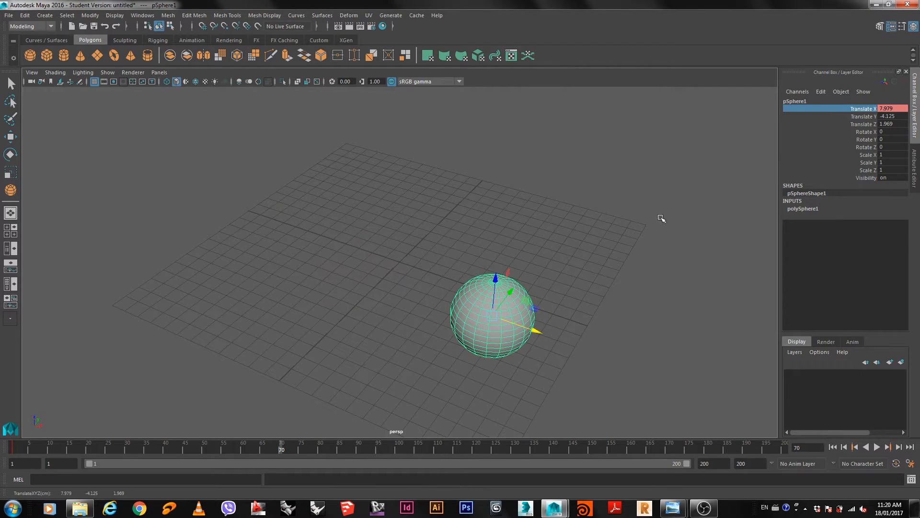
right_click(838, 110)
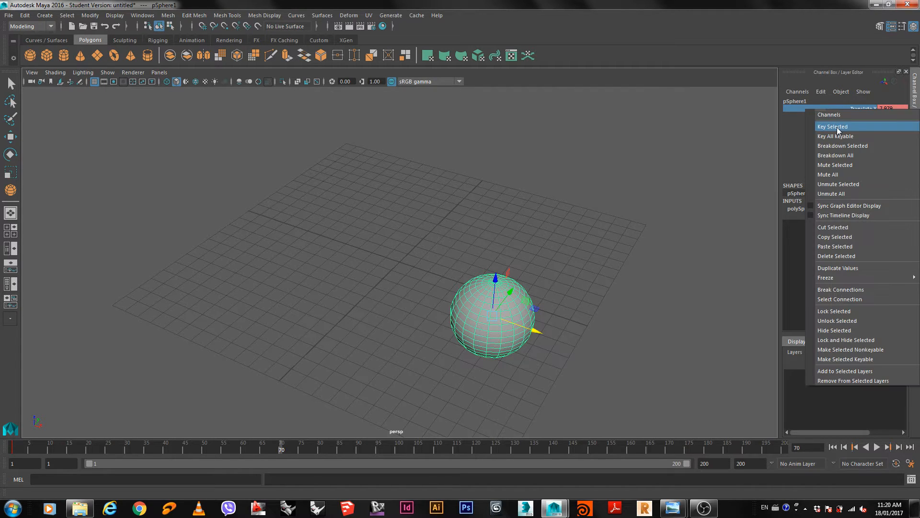
click(838, 127)
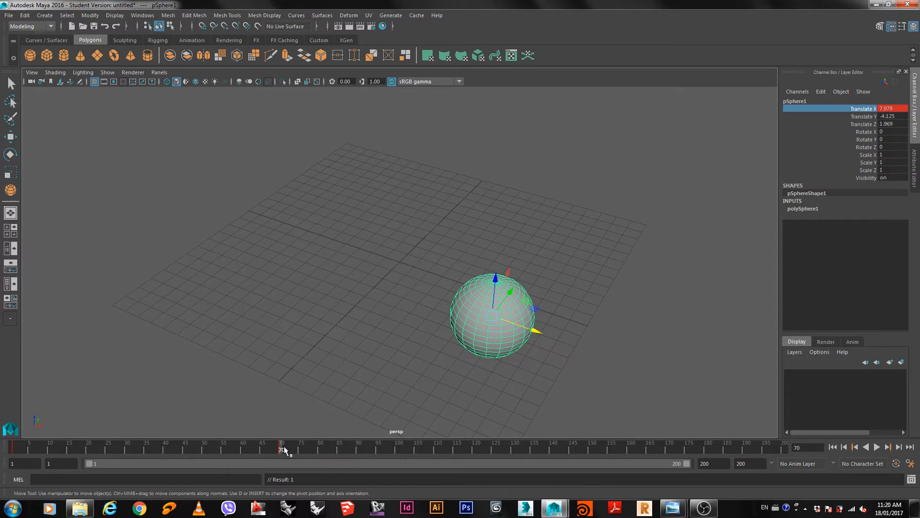
drag(281, 446, 2, 465)
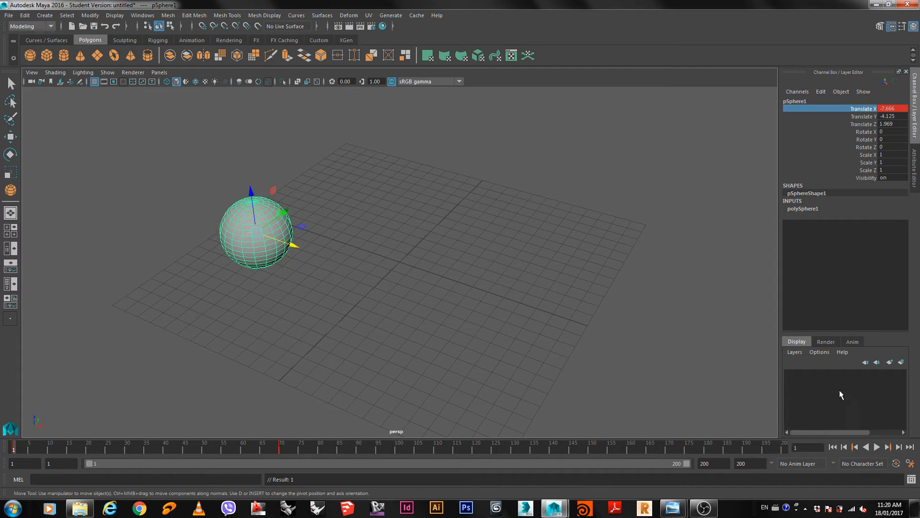
Step: Play the sphere's X movement through the timeline and stop the playback
click(877, 446)
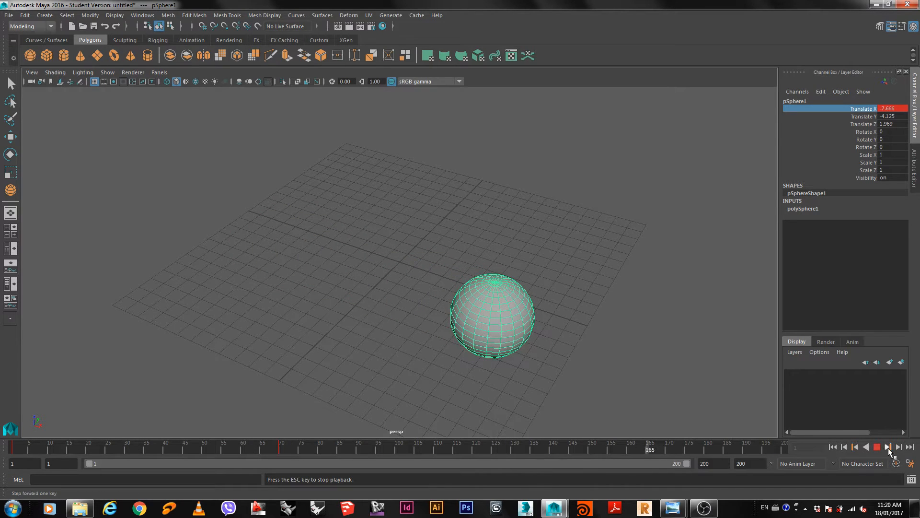
key(Escape)
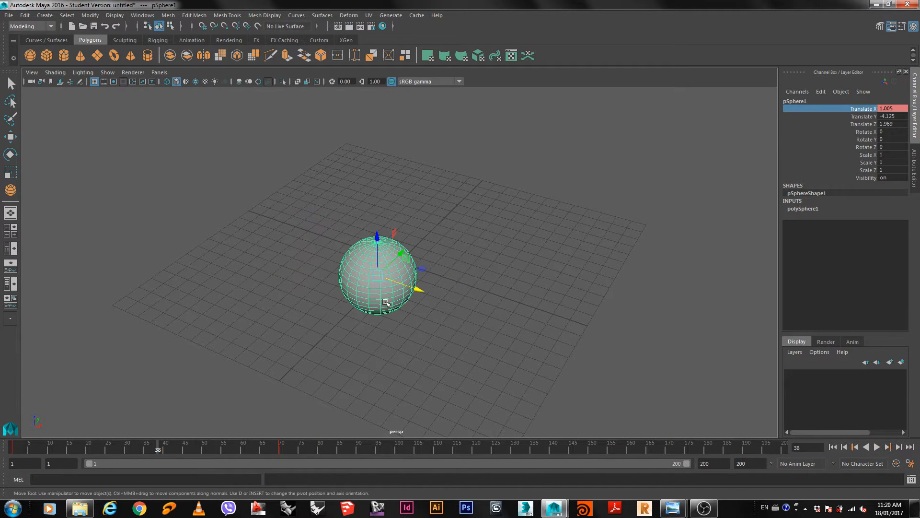
Step: Show the sphere's attributes, apply Reduce to its mesh with a percentage of 0, and return to frame 1
right_click(363, 286)
key(ctrl+a)
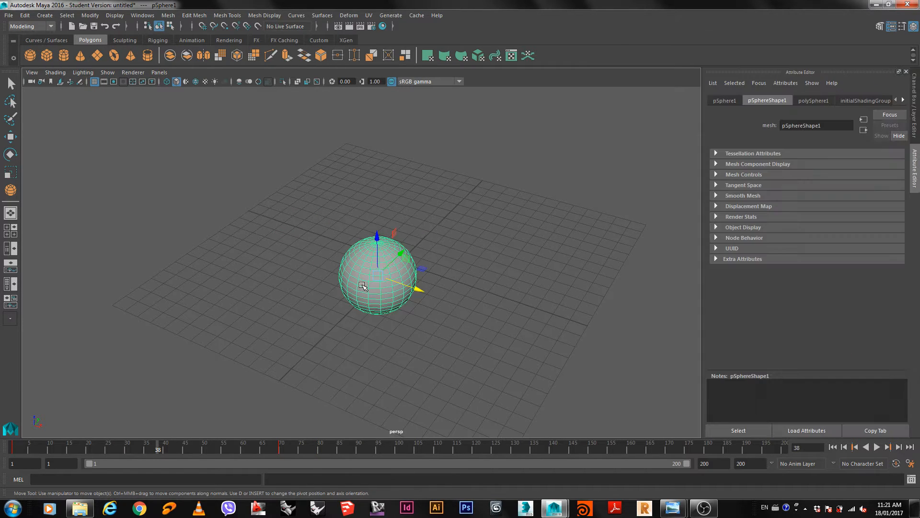
shift+right_drag(343, 276, 316, 459)
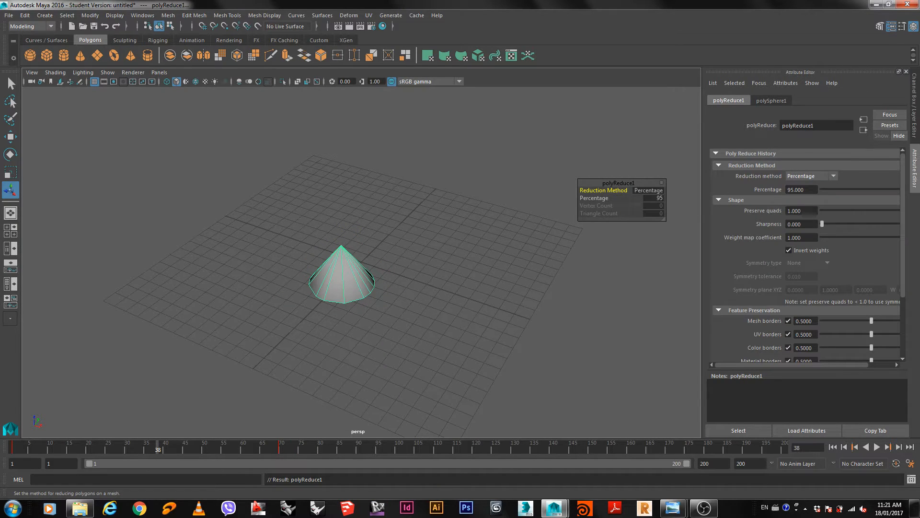
click(654, 198)
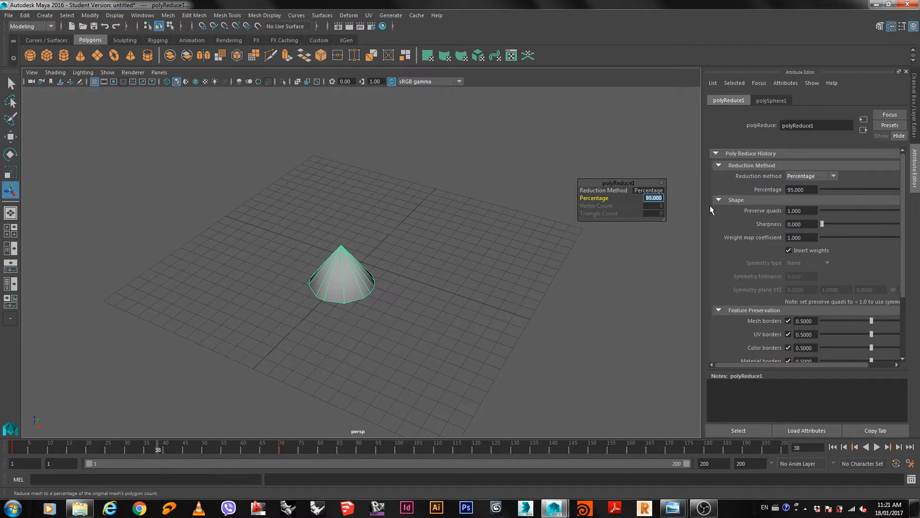
text(0)
key(Return)
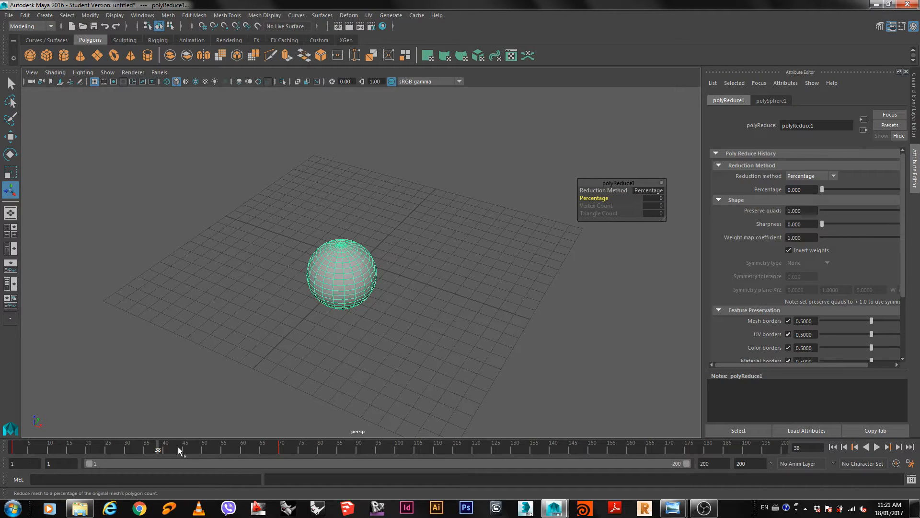
drag(179, 451, 10, 448)
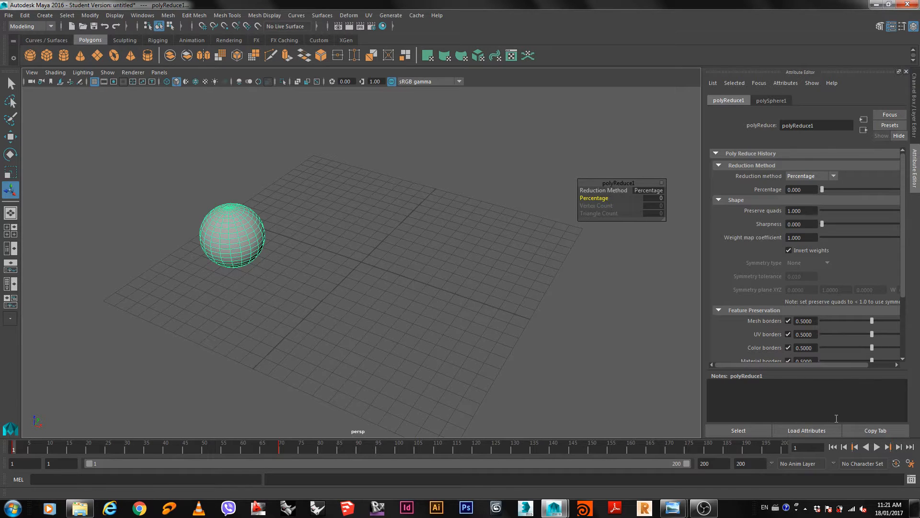
click(652, 198)
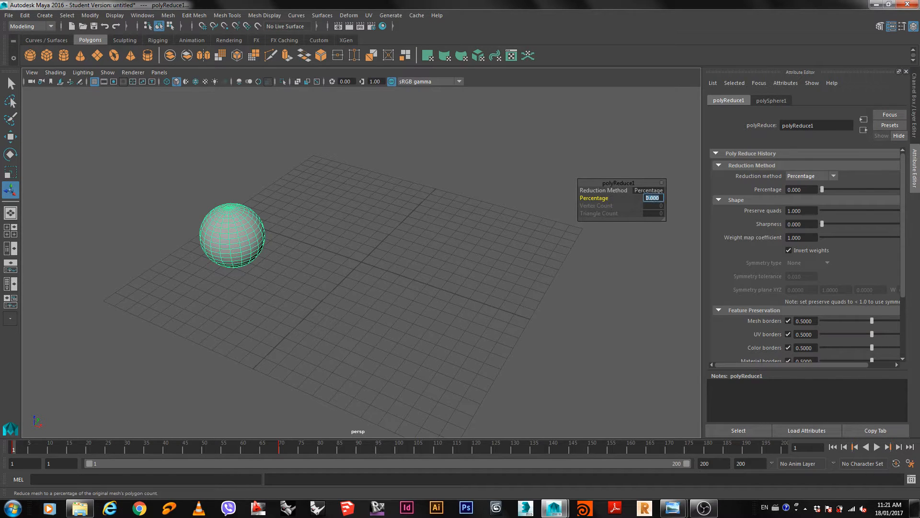
click(640, 197)
right_click(600, 198)
click(597, 198)
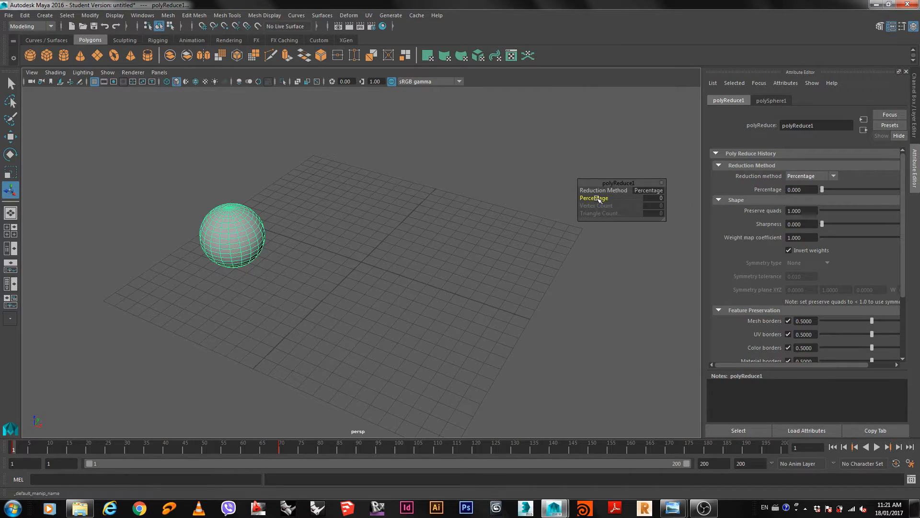
click(651, 199)
click(638, 197)
right_click(643, 199)
click(637, 199)
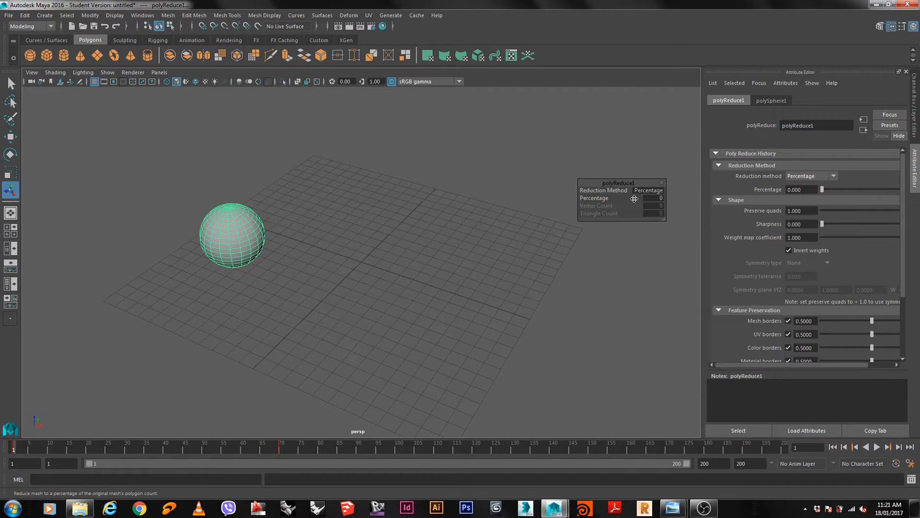
right_click(596, 198)
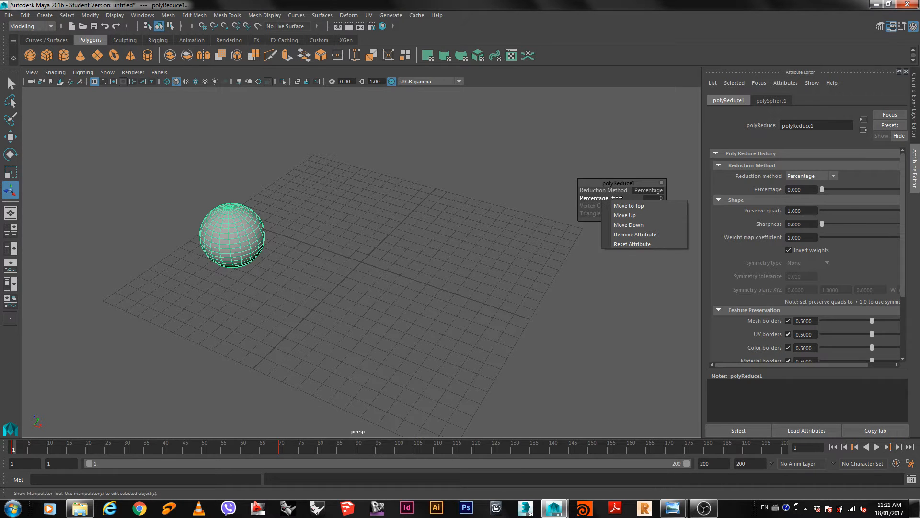
click(617, 197)
right_click(634, 197)
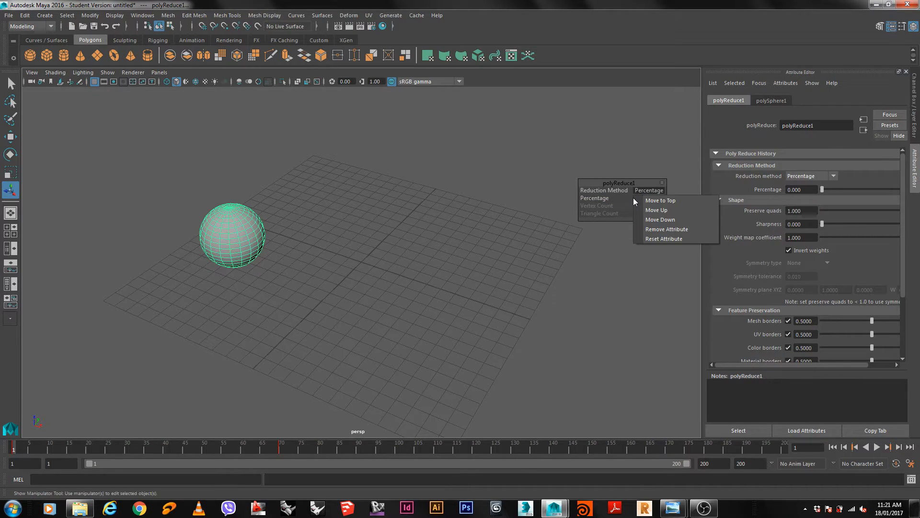
click(627, 199)
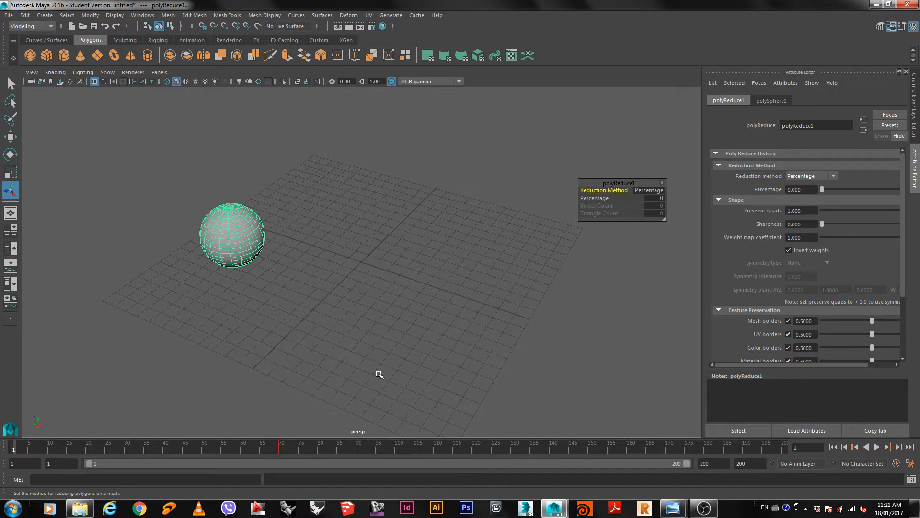
Step: Key the Reduce settings at frame 1, and at frame 70 set the reduction percentage to 90 and key it
key(s)
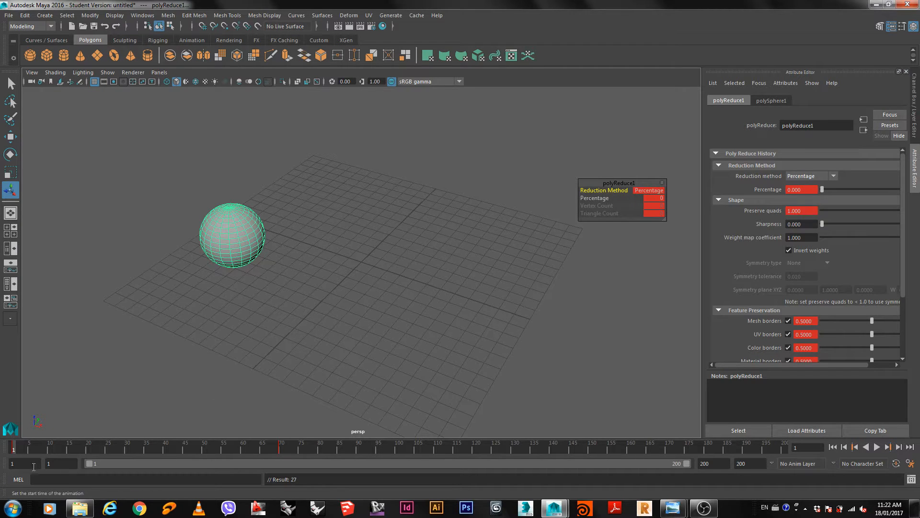
drag(17, 450, 282, 451)
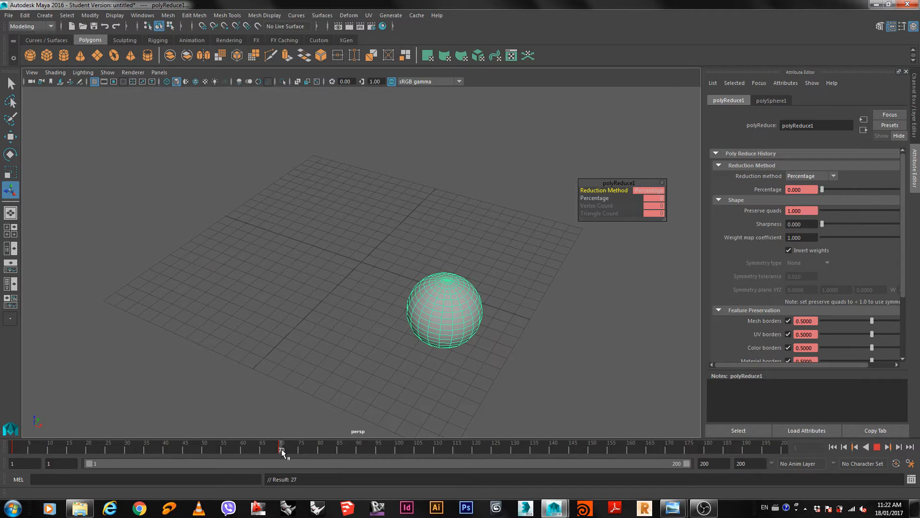
click(654, 198)
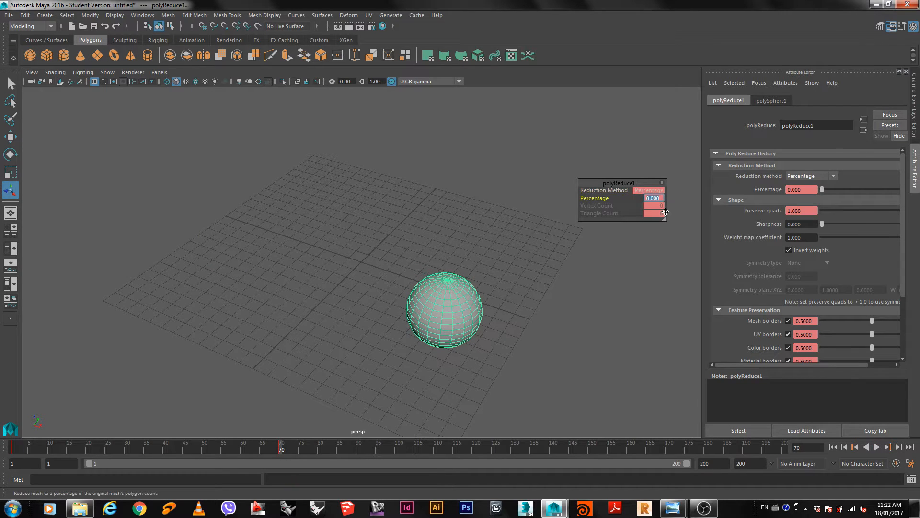
text(90)
key(Return)
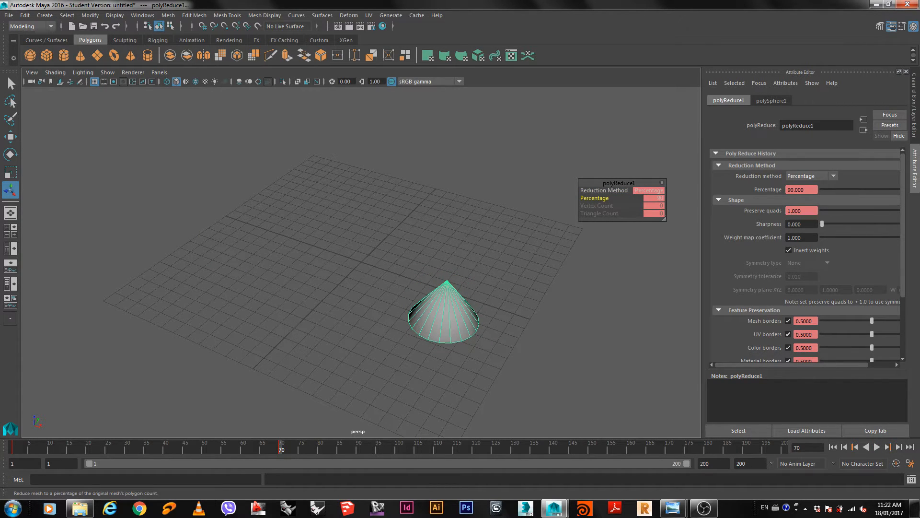
key(s)
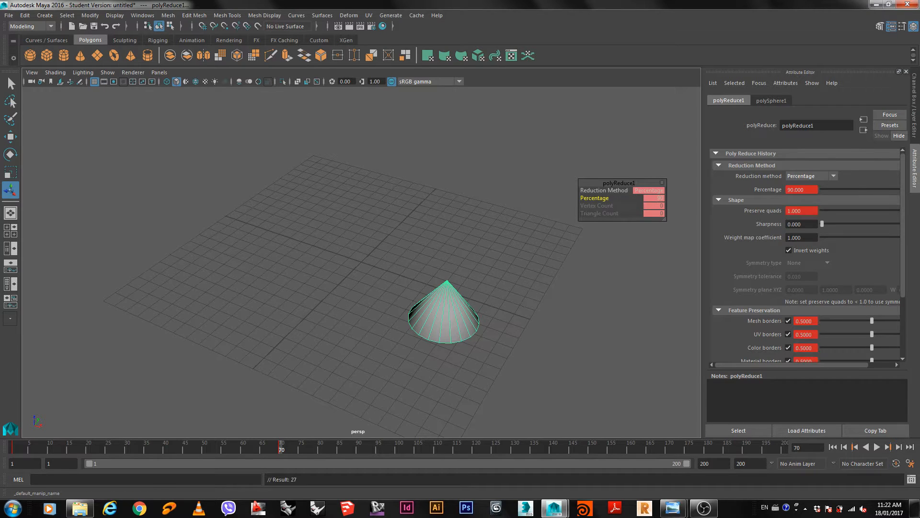
Step: Play the reduction animation from the first frame, stop it, and return to frame 1
click(834, 447)
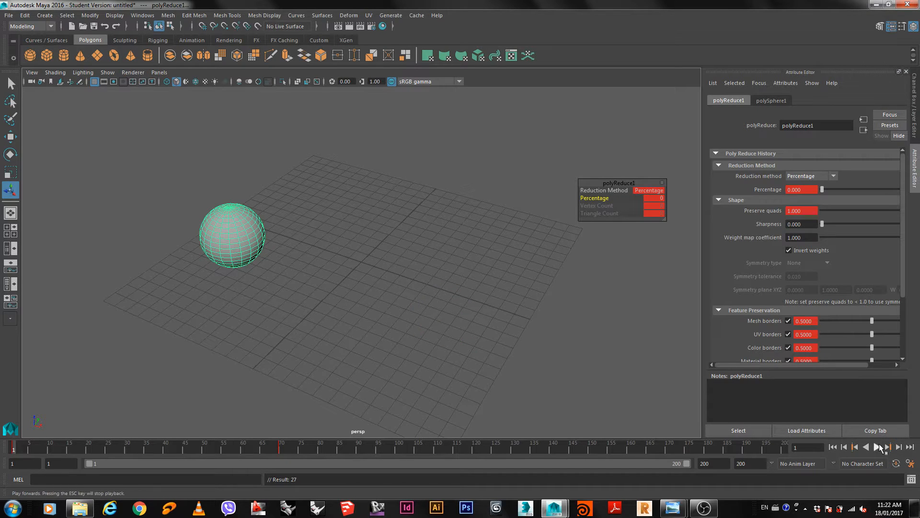
click(877, 447)
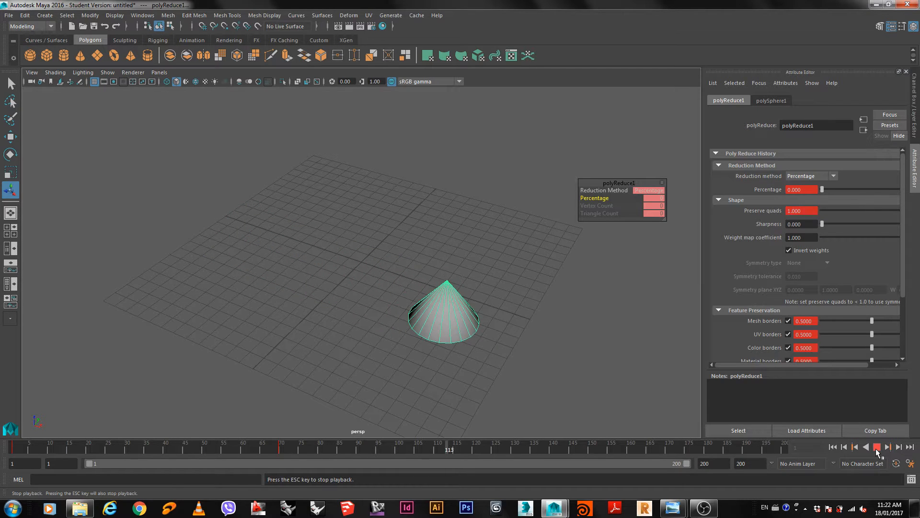
click(877, 449)
click(833, 446)
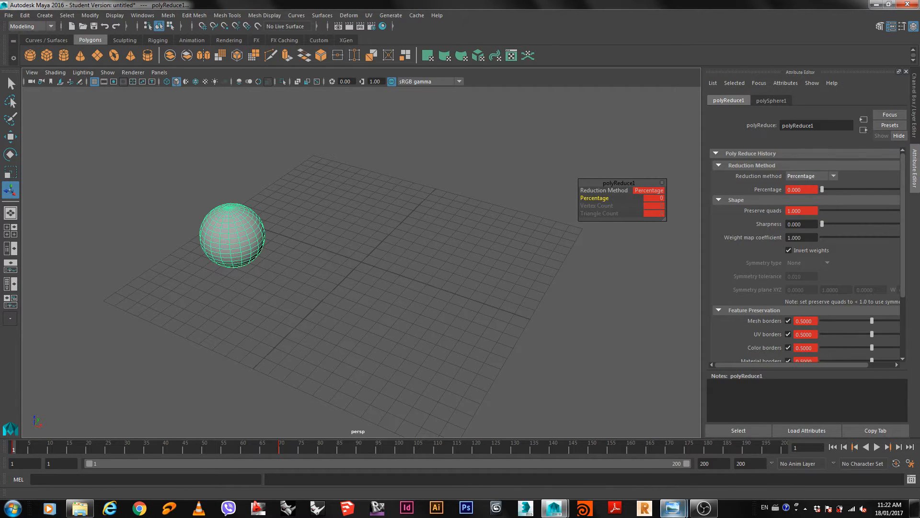
Step: Switch to Windows Photo Viewer to examine the example mesh images, and bring up the Animation Tutorials folder
mouse_move(673, 508)
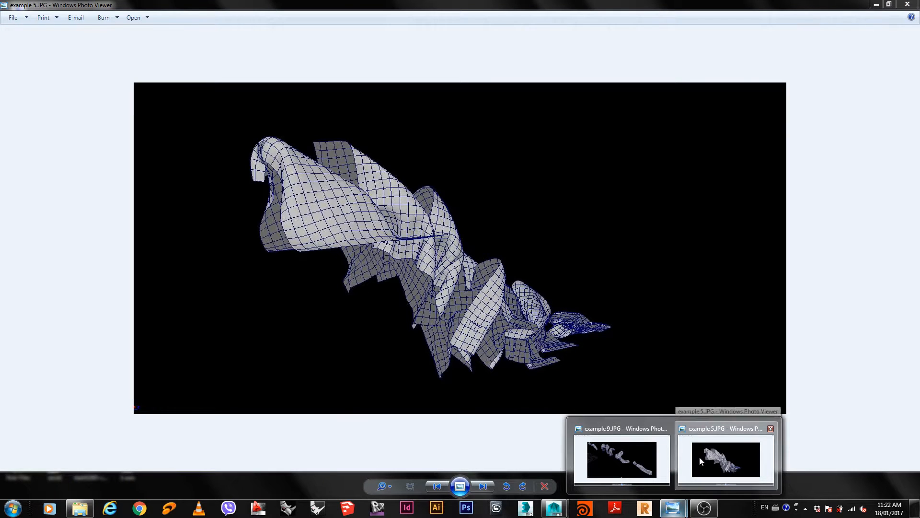
click(700, 457)
key(Right)
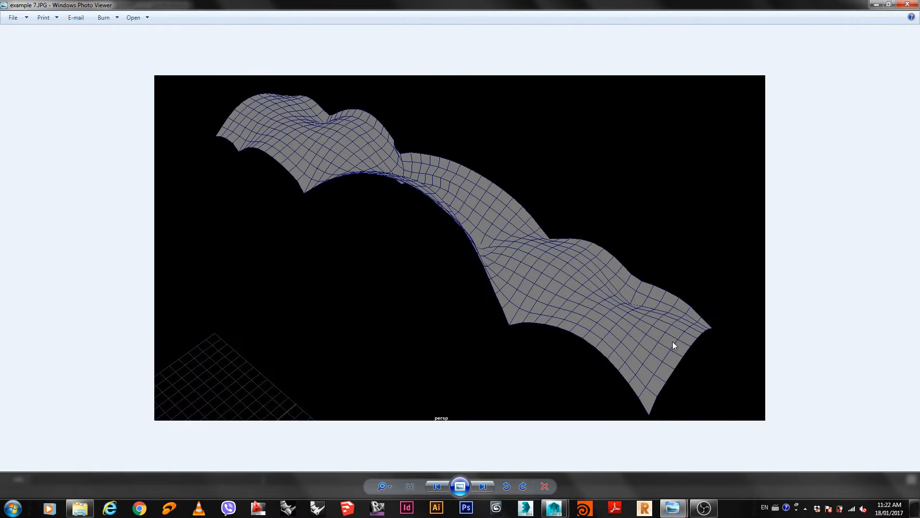
key(Right)
key(Right)
key(Right)
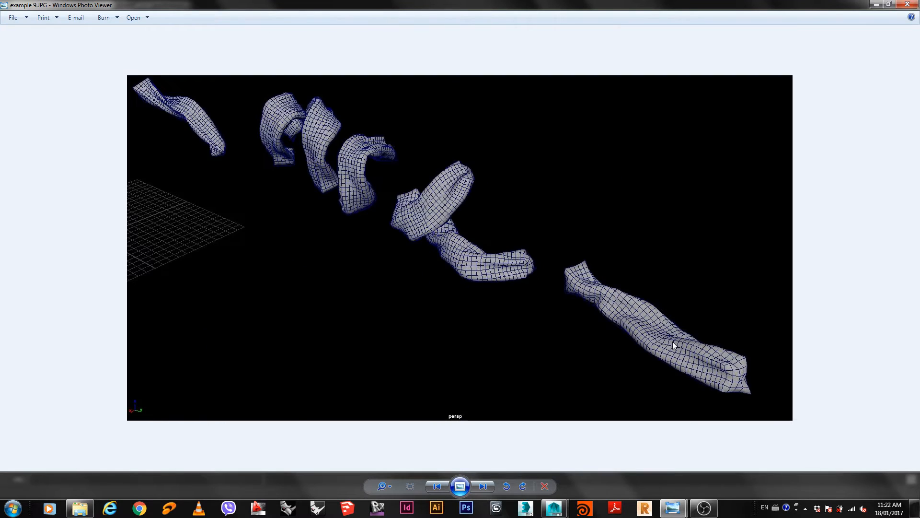
key(Right)
key(Left)
key(Left)
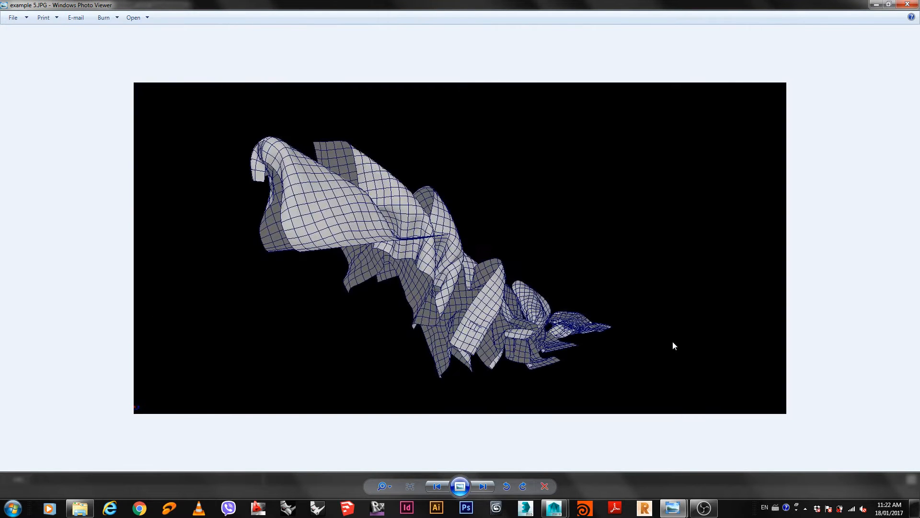
key(Left)
key(Right)
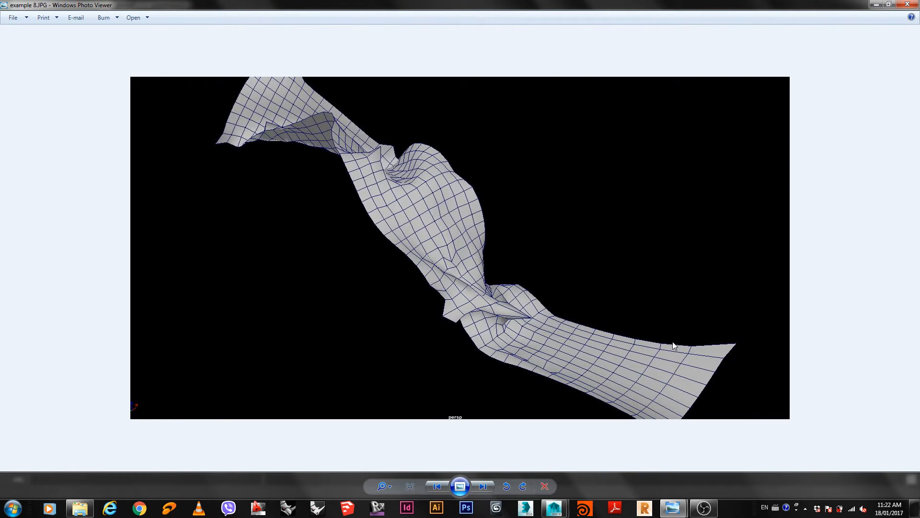
key(Right)
key(Right)
key(Left)
key(Left)
key(Left)
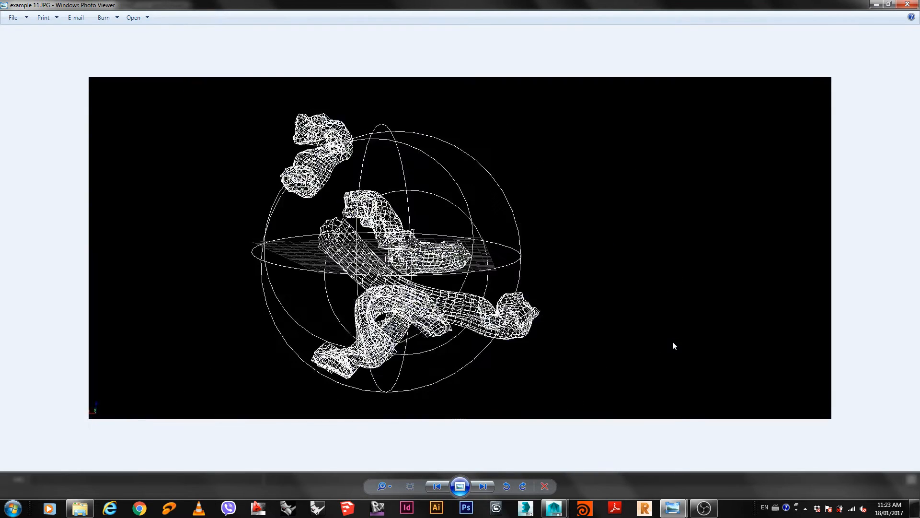
key(Right)
key(Right)
key(Right)
key(Right)
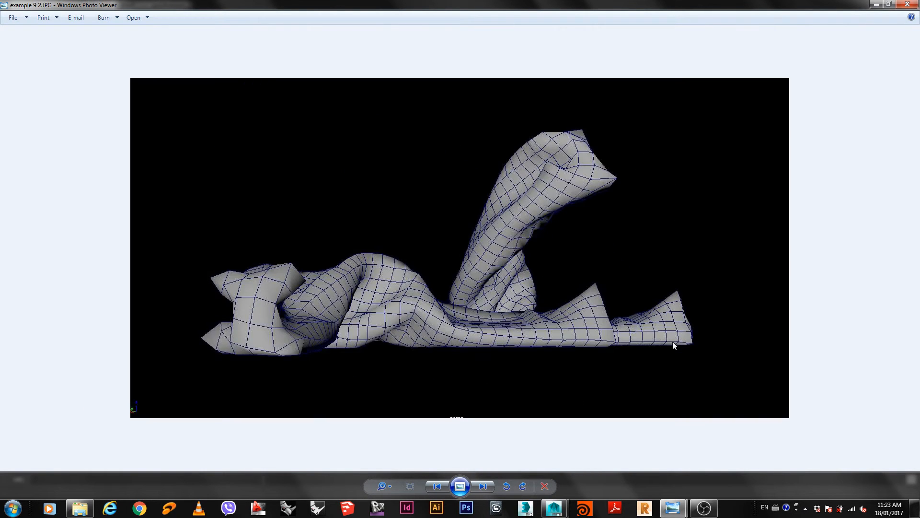
key(Left)
key(Left)
key(Left)
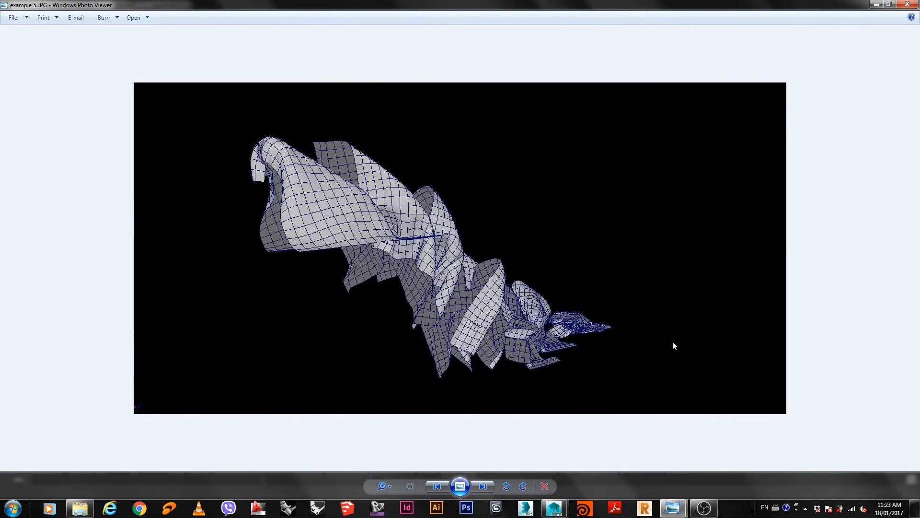
click(877, 5)
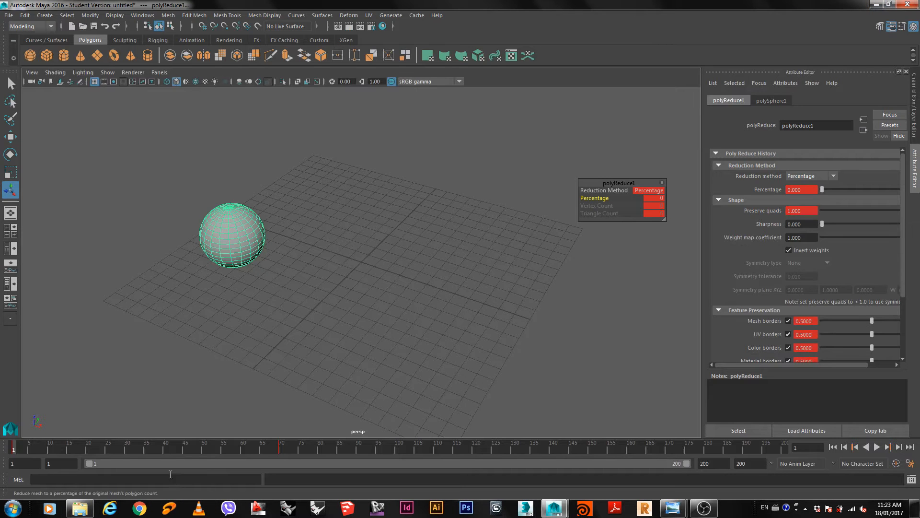
mouse_move(94, 507)
click(94, 462)
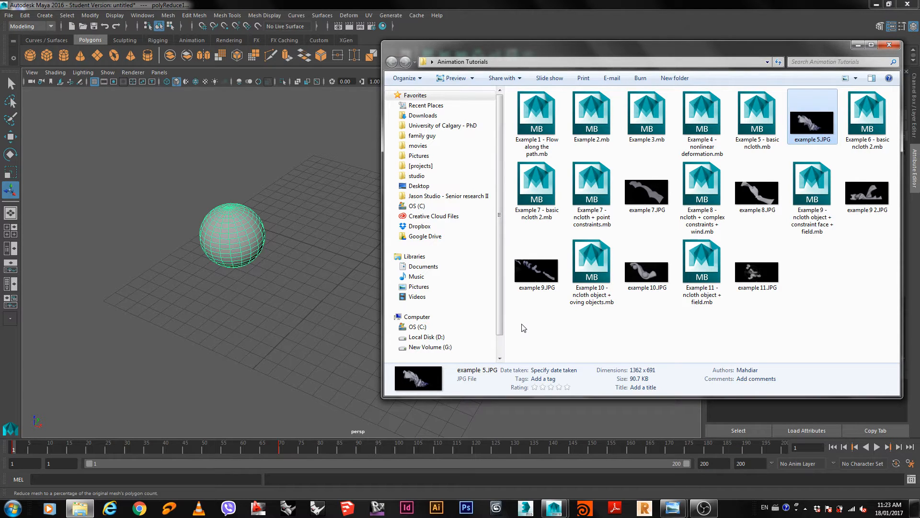
Step: Back in Maya, move the sphere along Y to near the grid's far corner, key it at frame 1, and play the animation
click(242, 214)
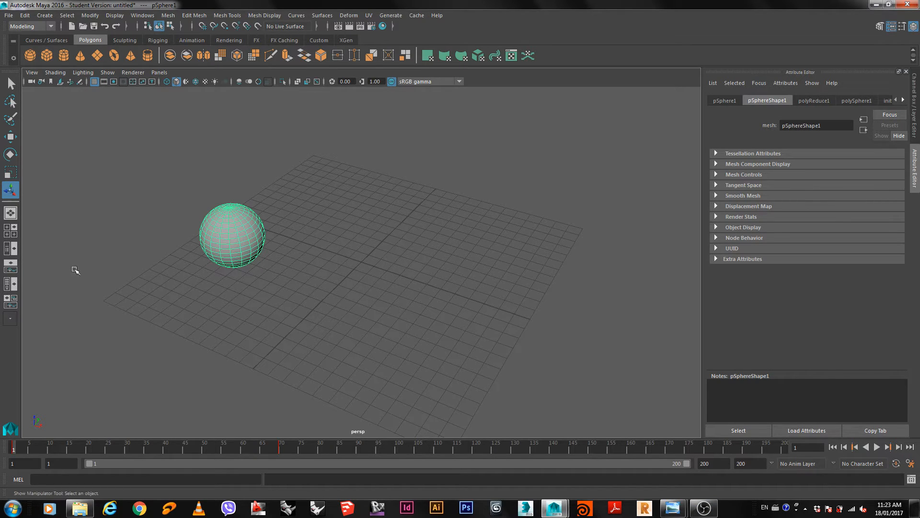
drag(187, 278, 172, 287)
key(w)
drag(267, 217, 383, 144)
key(ctrl+z)
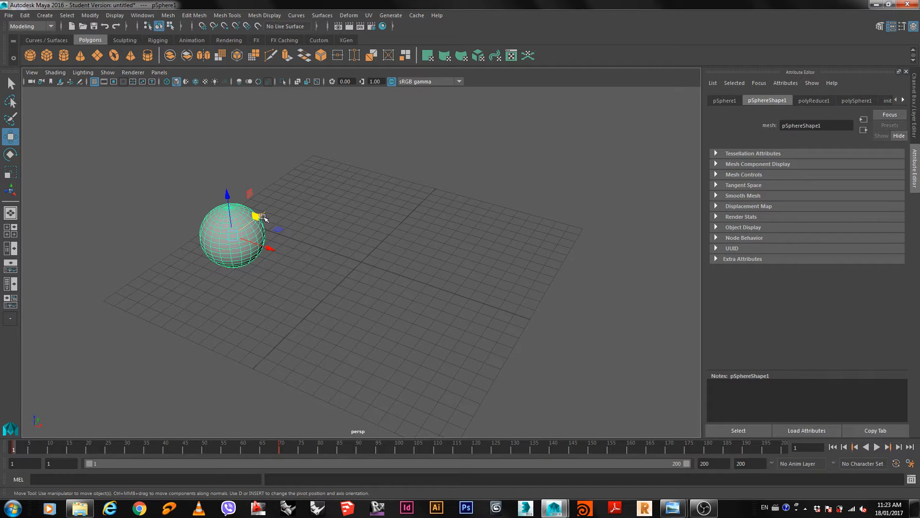
drag(265, 218, 368, 160)
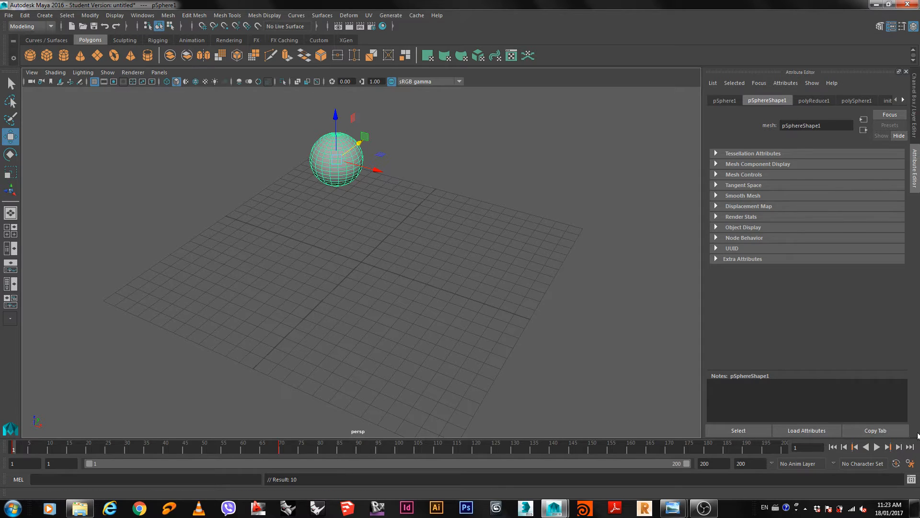
click(881, 447)
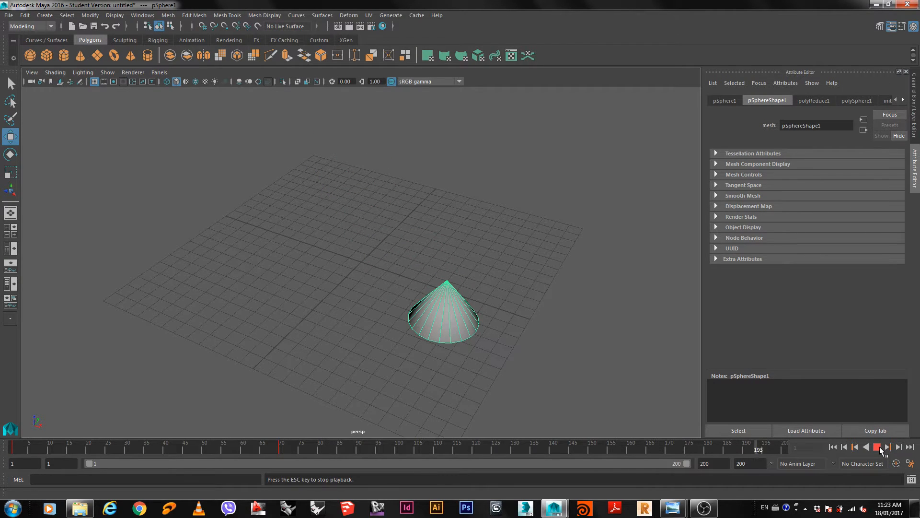
Step: Stop the playback, delete the sphere, and create a long polygon box about 12.2 wide, 1.7 high and 2.3 deep beside the grid
click(881, 447)
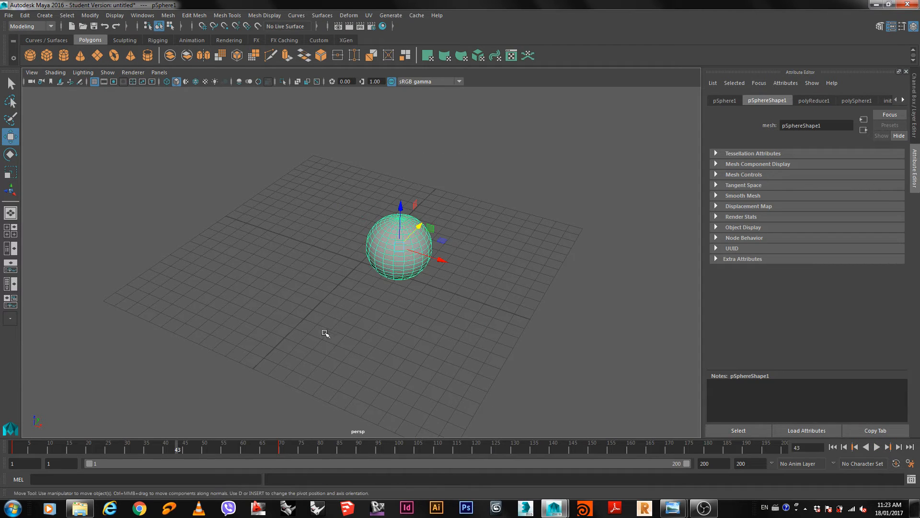
key(Delete)
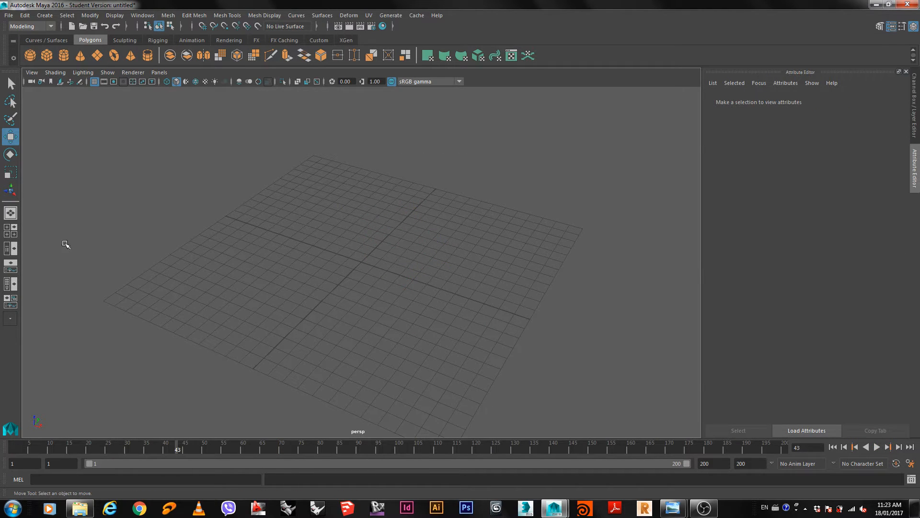
click(46, 55)
drag(150, 191, 249, 194)
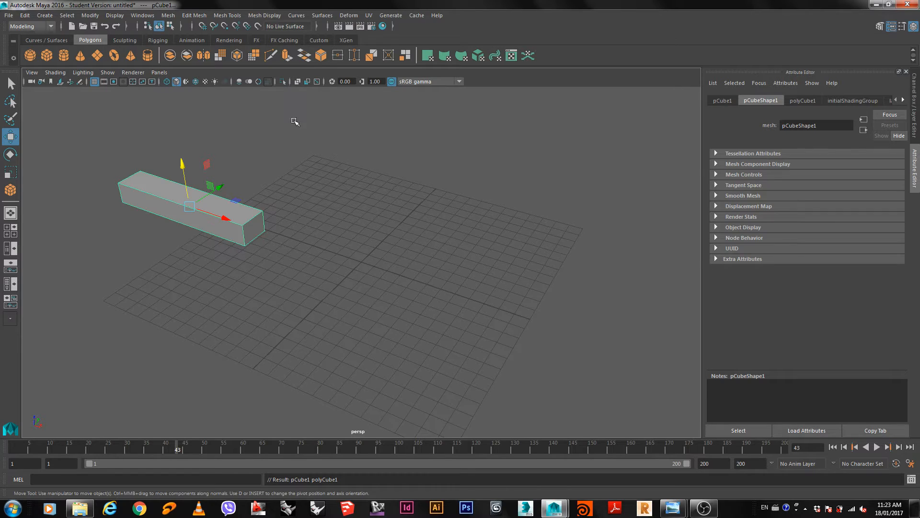
Step: Draw a wavy six-point EP curve starting near the box, crossing the grid and ending beyond its opposite side
click(32, 40)
click(64, 56)
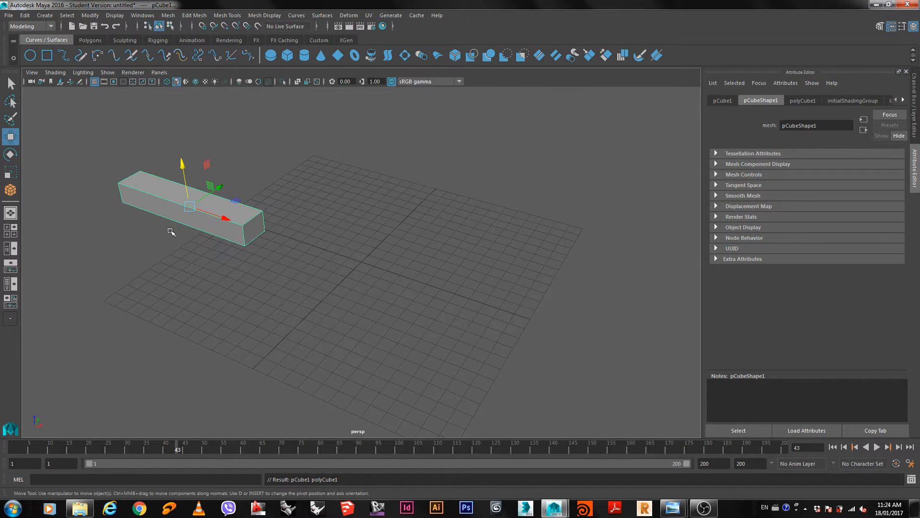
click(126, 233)
click(335, 239)
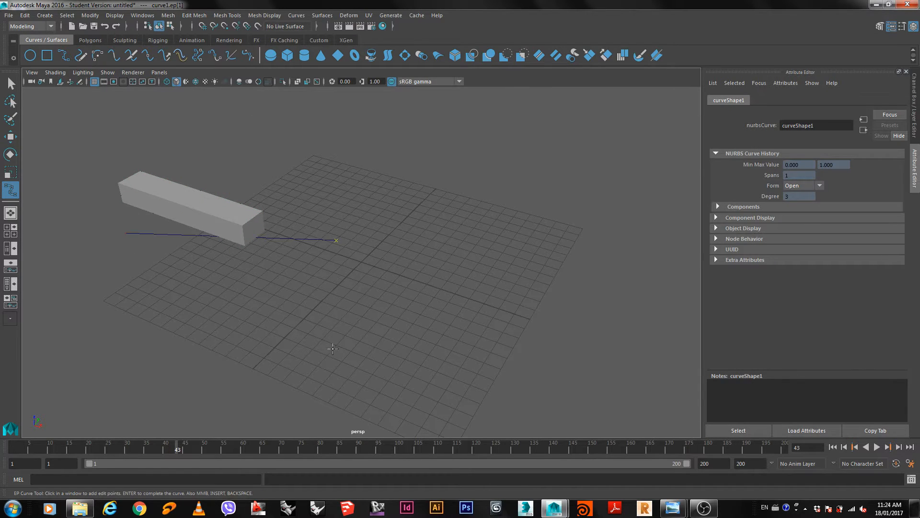
click(339, 354)
click(521, 368)
click(652, 318)
click(683, 369)
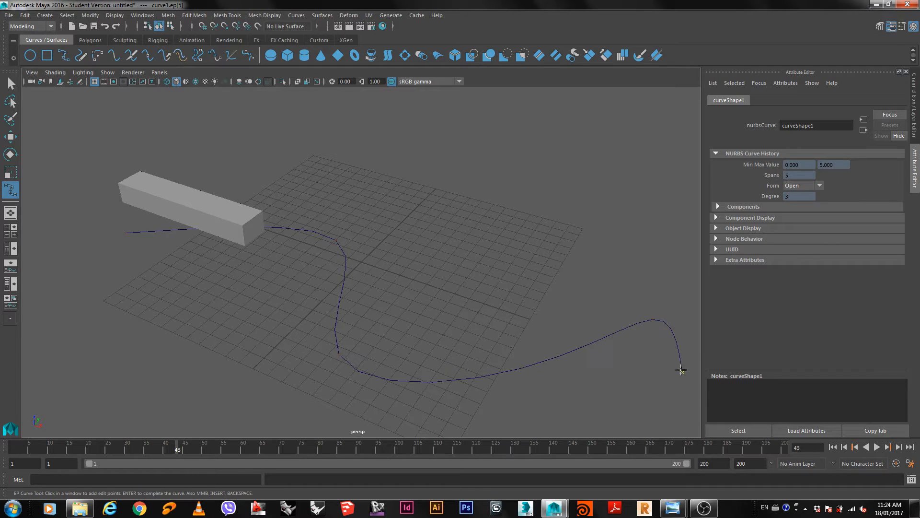
alt+right_drag(682, 369, 404, 371)
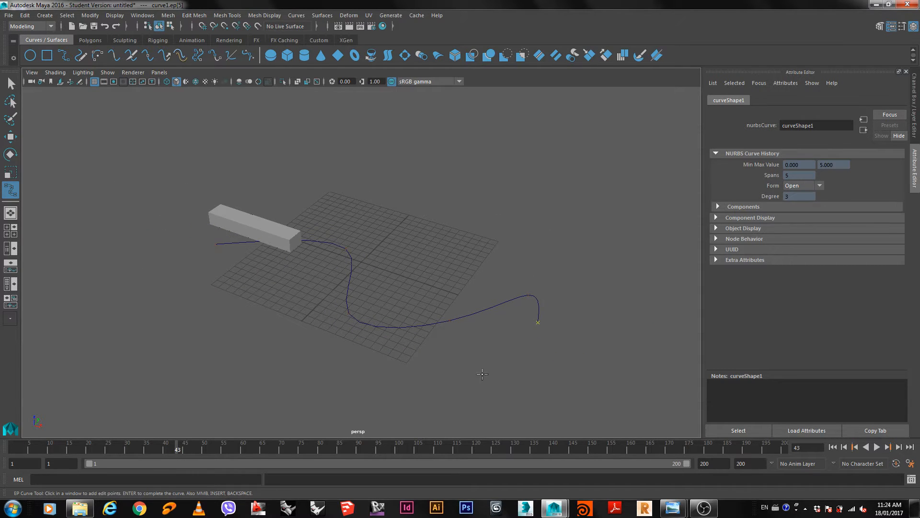
key(w)
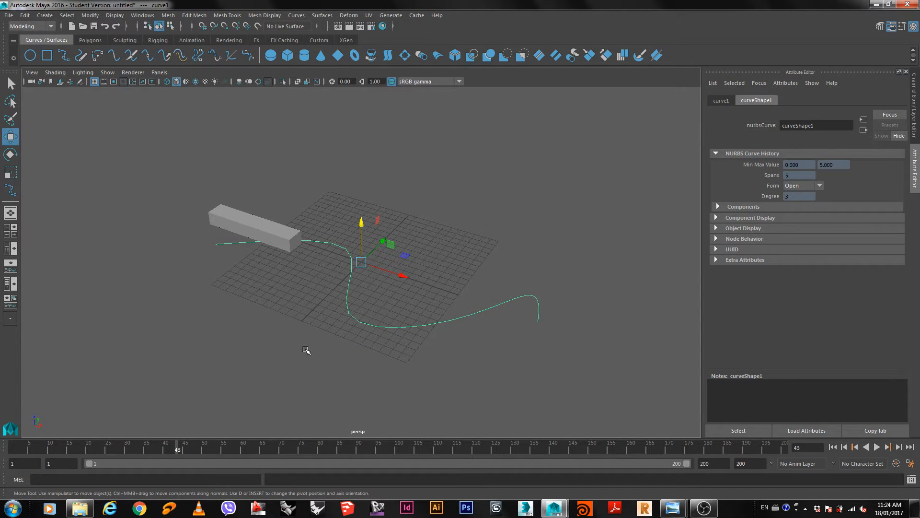
Step: Attach the box to the curve with Attach to Motion Path, using the Time Slider range, Follow, front axis X and up axis Y
alt+drag(304, 349, 247, 320)
click(187, 273)
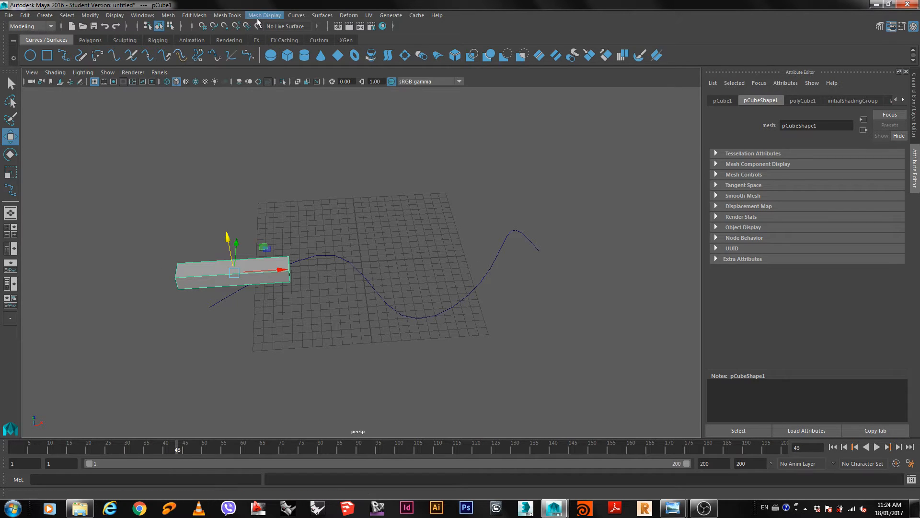
click(30, 27)
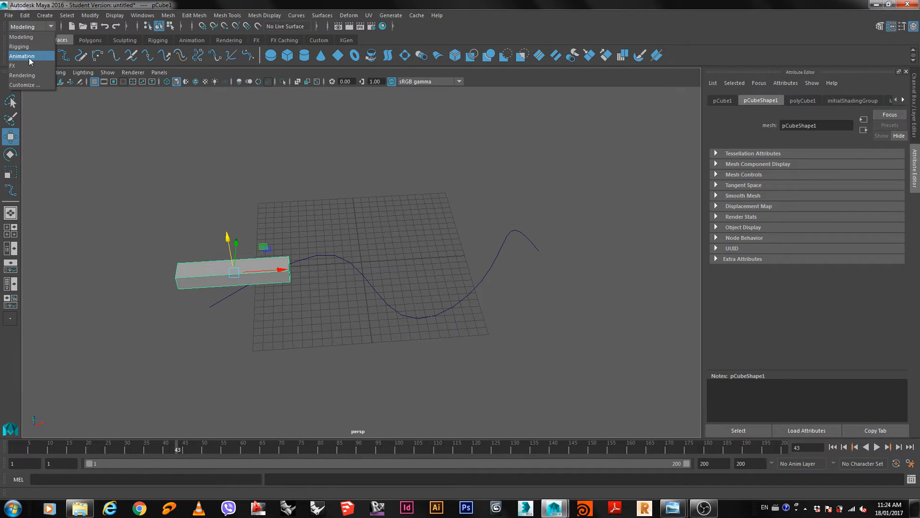
click(21, 56)
click(283, 16)
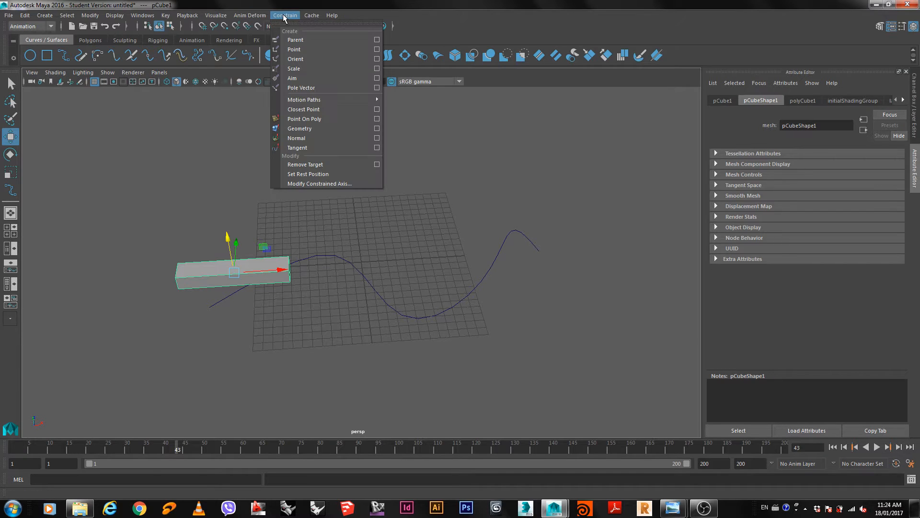
mouse_move(314, 100)
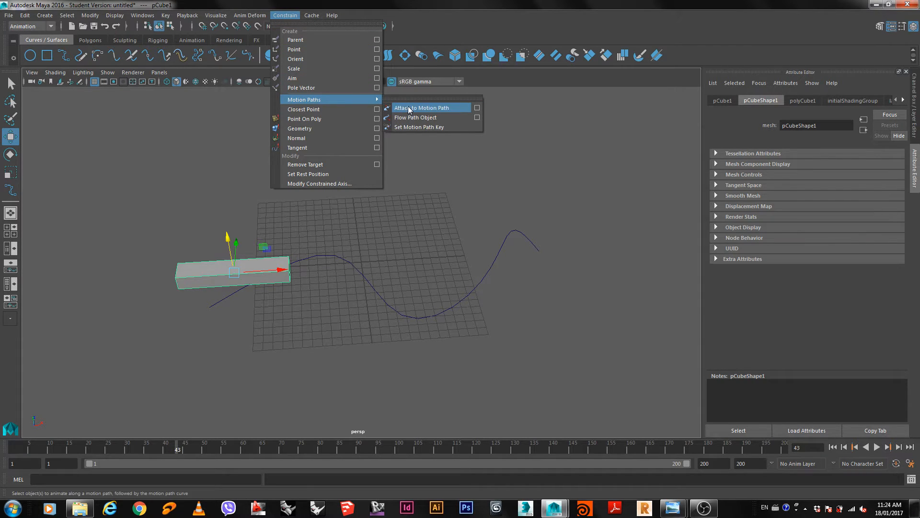
click(477, 108)
drag(757, 115, 725, 58)
click(193, 271)
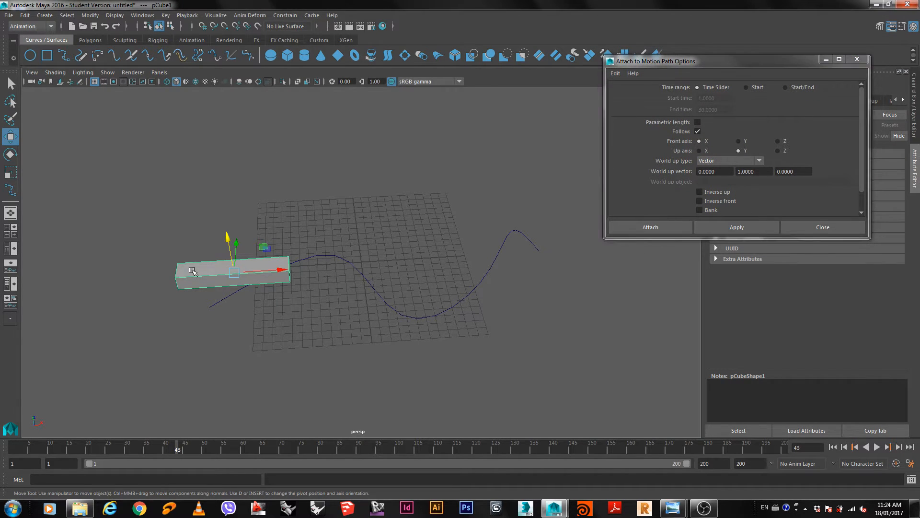
shift+click(442, 313)
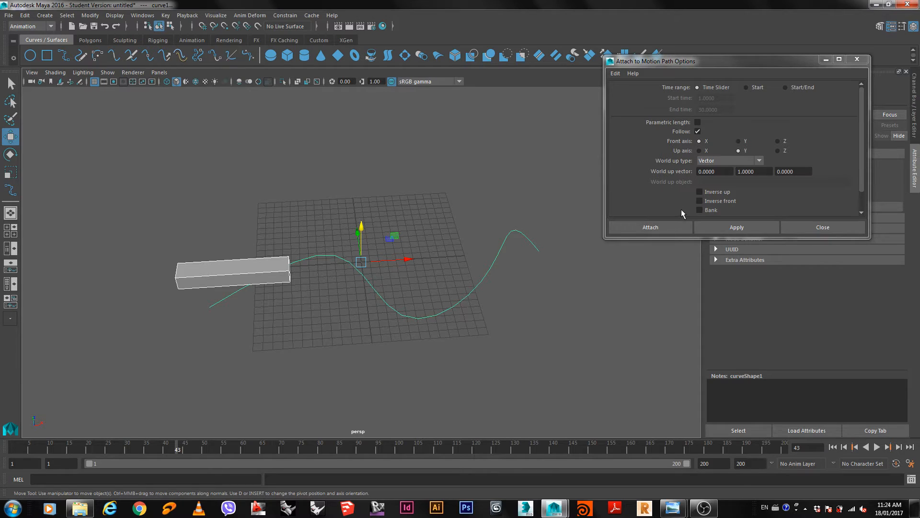
click(739, 229)
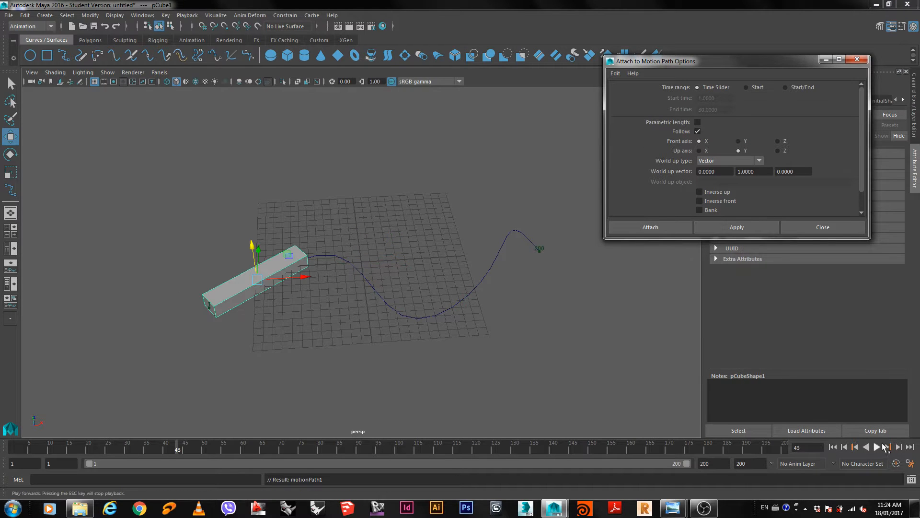
Step: Play the box's motion along the curve, close the motion path options, stop playback and return to frame 1
click(879, 447)
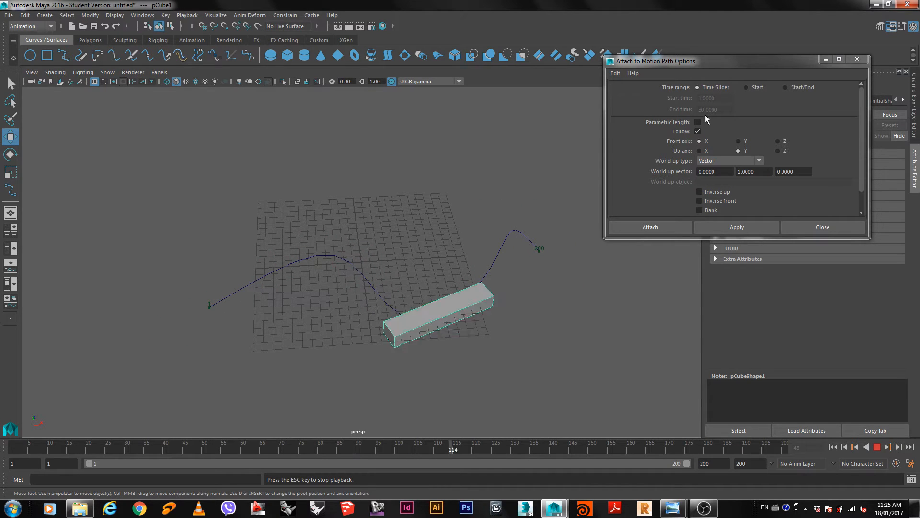
click(842, 229)
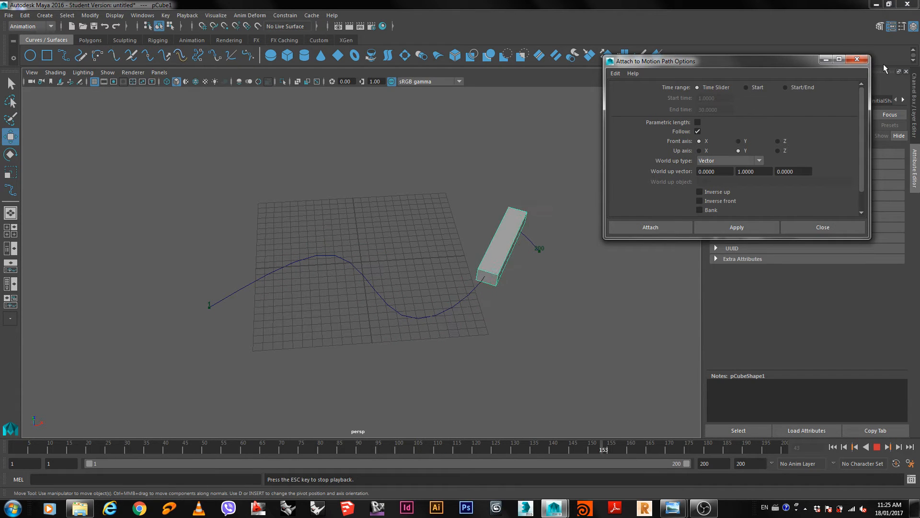
click(858, 59)
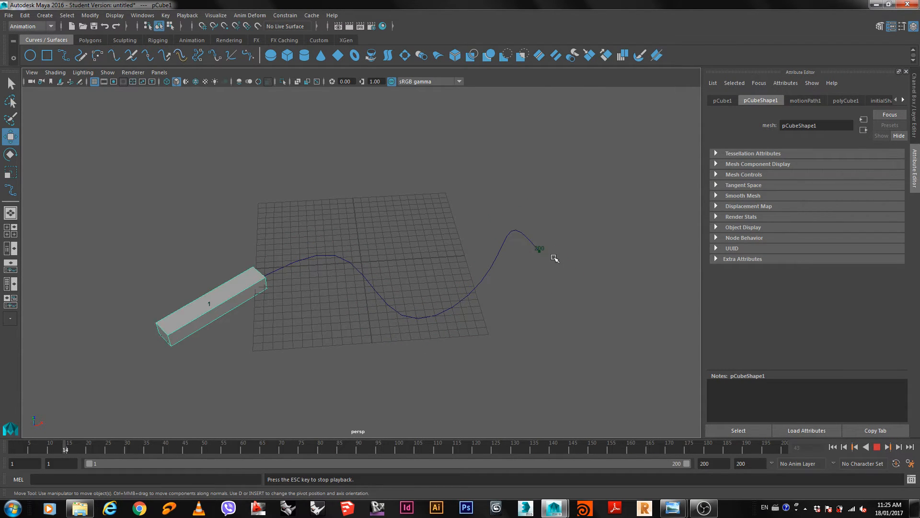
key(Escape)
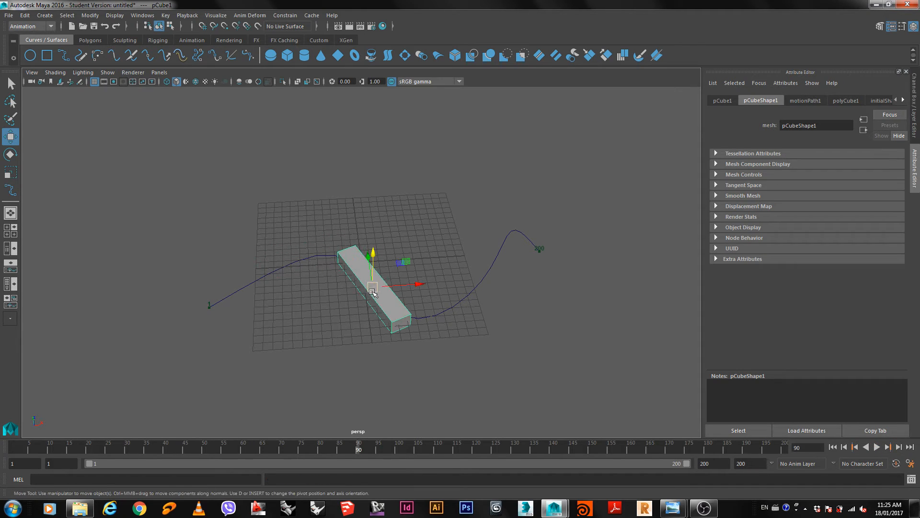
click(832, 447)
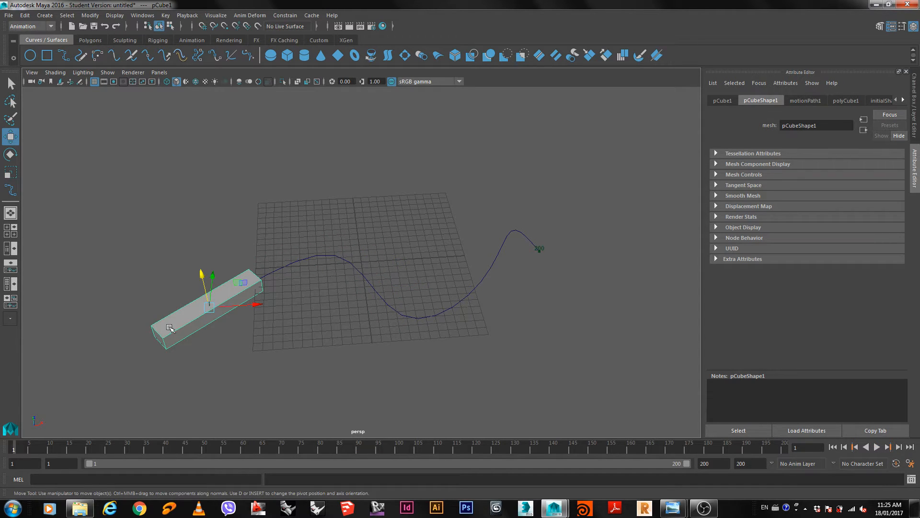
Step: Set the box's subdivisions to 5 in width, 5 in height and 20 in depth
click(915, 81)
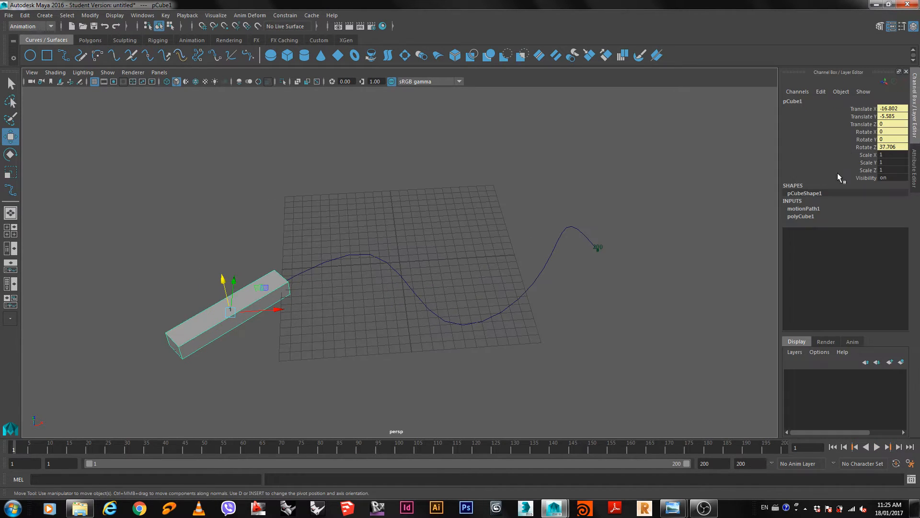
click(798, 216)
click(891, 247)
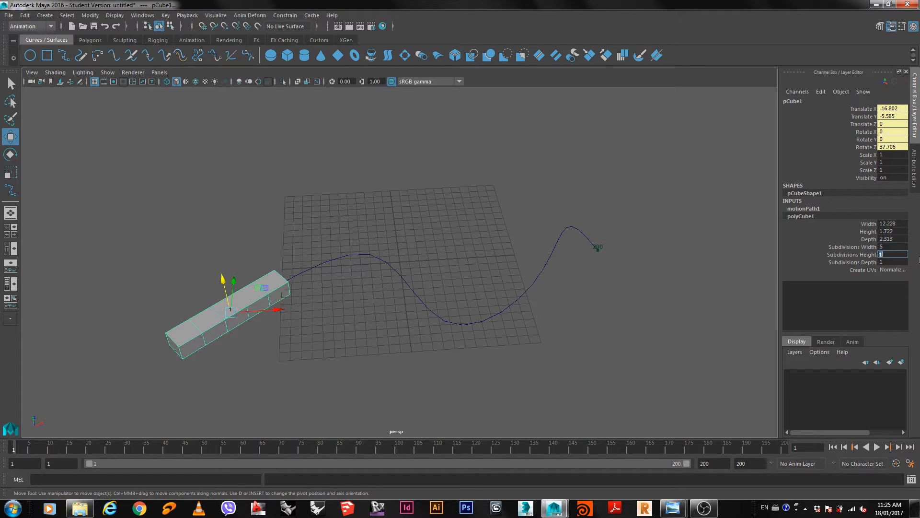
key(Tab)
text(10)
key(Tab)
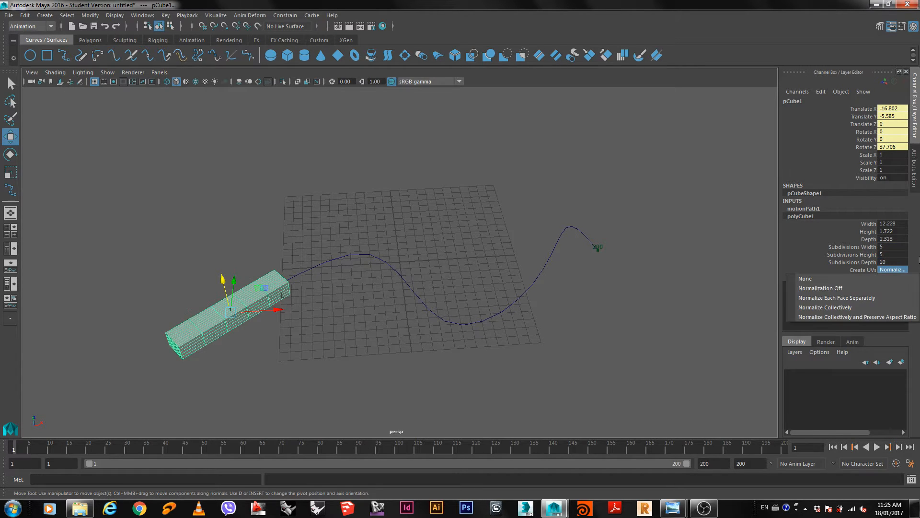
click(876, 263)
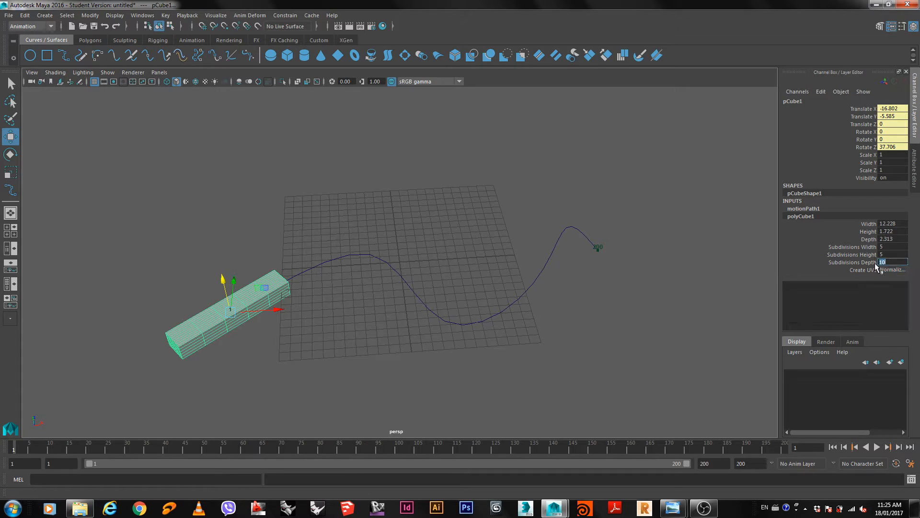
text(20)
key(Return)
Step: Play the subdivided box's motion along the curve and stop it at frame 92
click(876, 447)
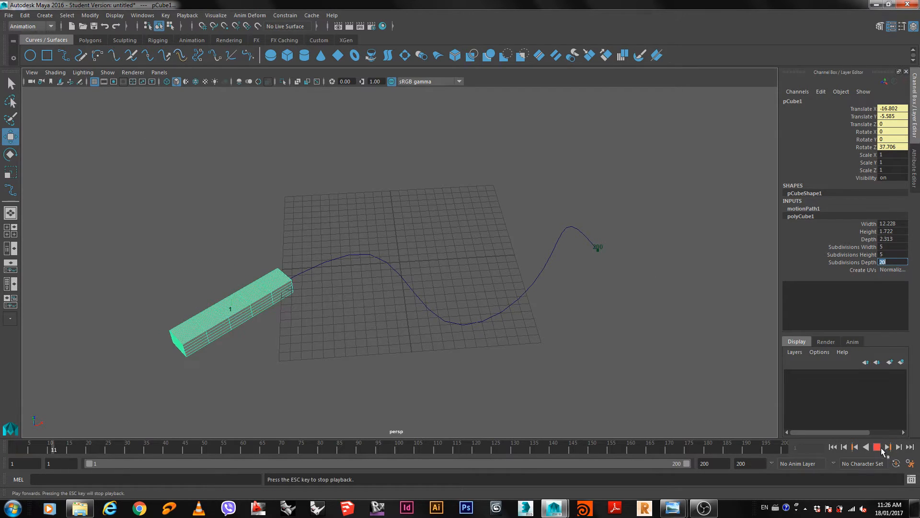
click(877, 447)
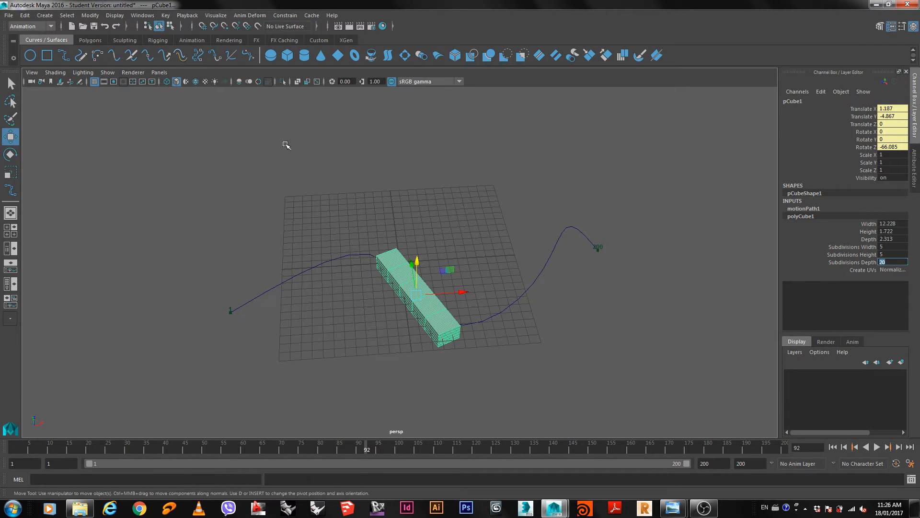
click(284, 15)
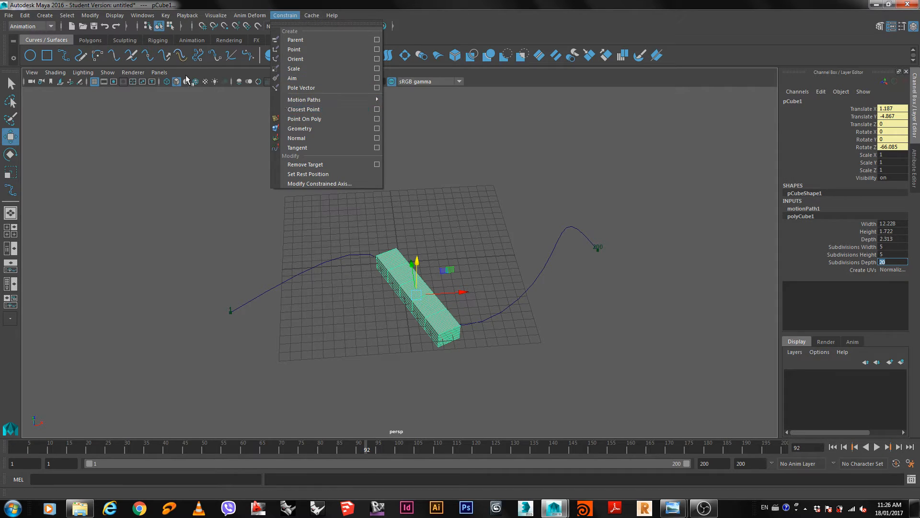
click(228, 8)
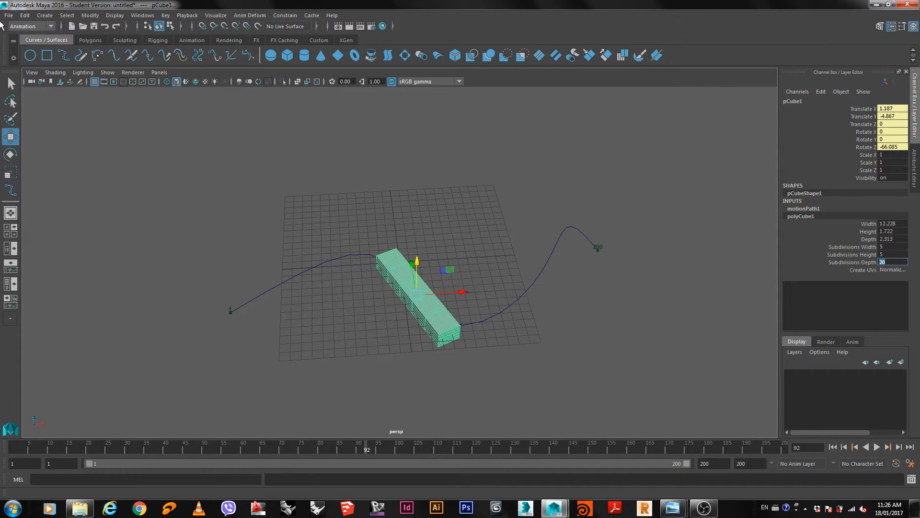
Step: Apply Flow Path Object to the box with divisions 5 front, 2 up and 2 side, lattice around Object, and play the result
click(285, 15)
mouse_move(299, 100)
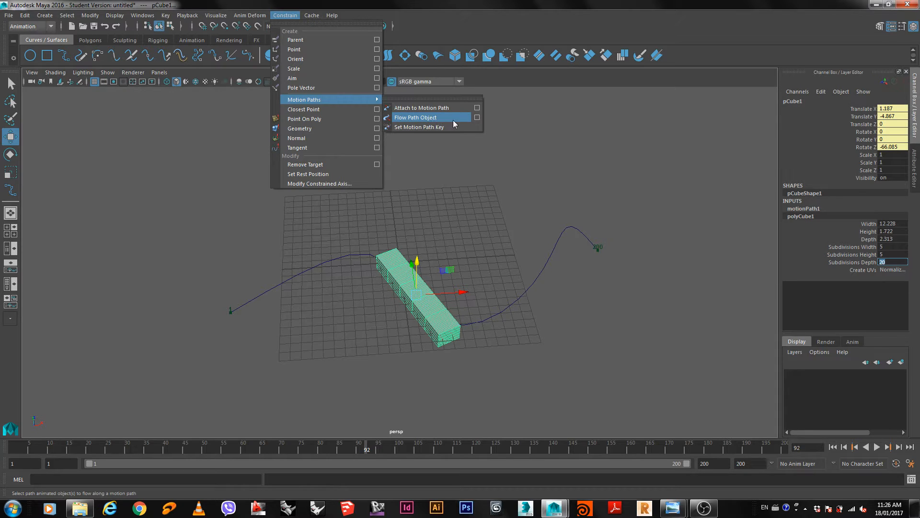
click(477, 118)
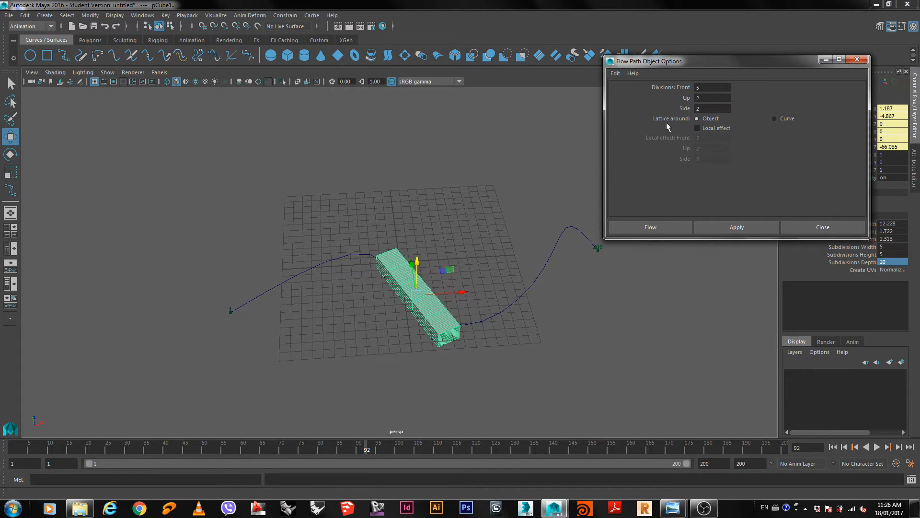
click(702, 129)
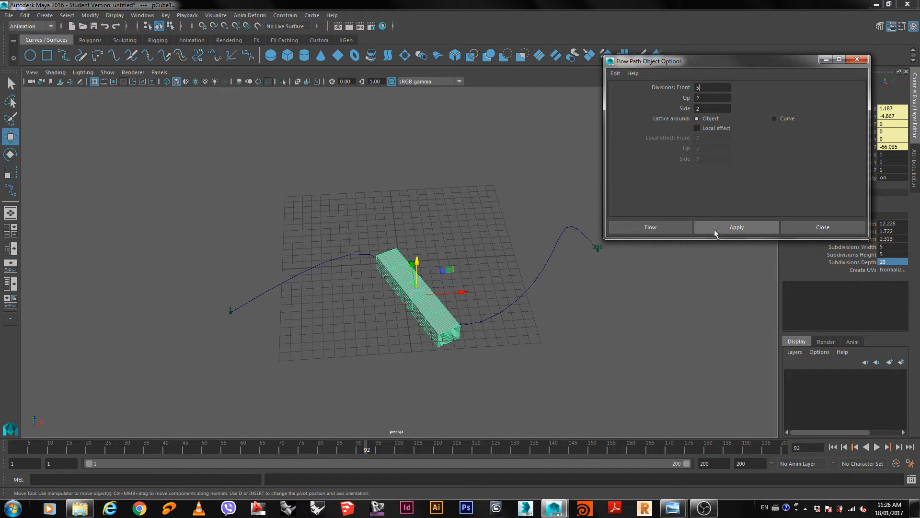
click(671, 228)
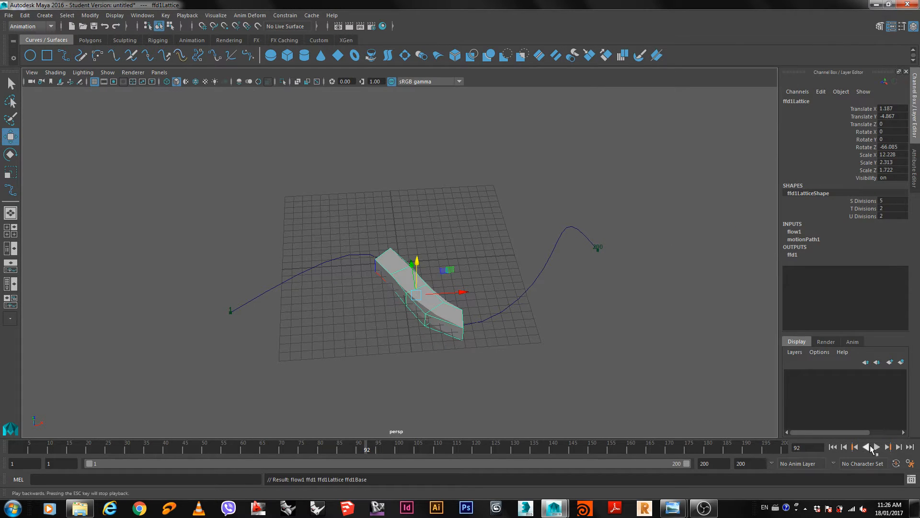
click(877, 447)
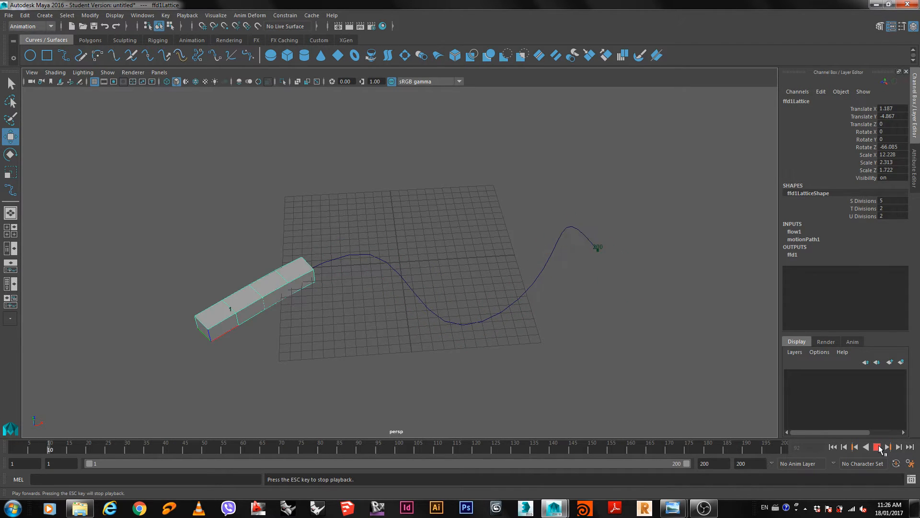
click(877, 447)
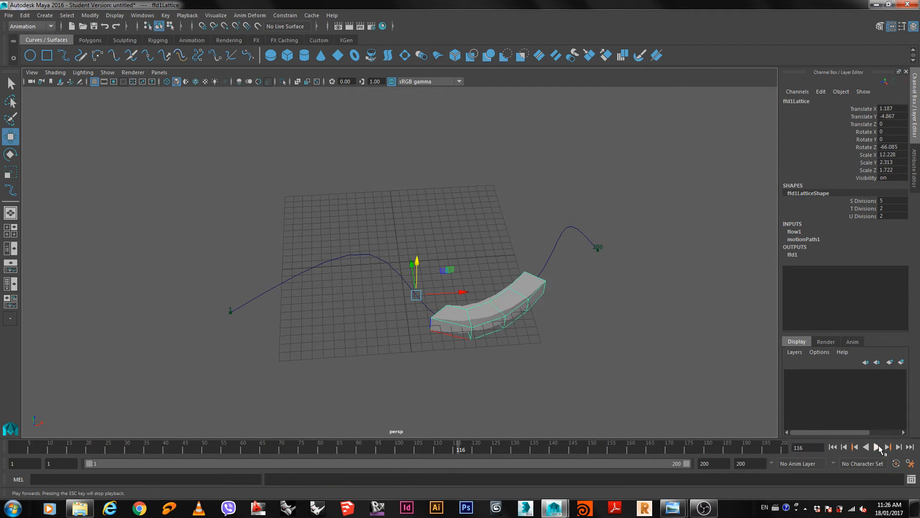
Step: Detach the Motion Paths commands as a floating window and place it in the empty upper area of the viewport
click(278, 17)
mouse_move(285, 102)
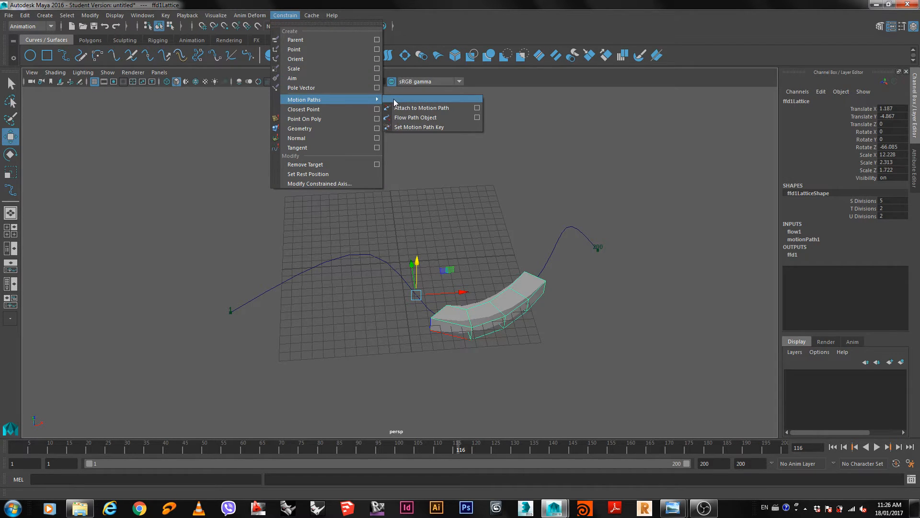
click(459, 98)
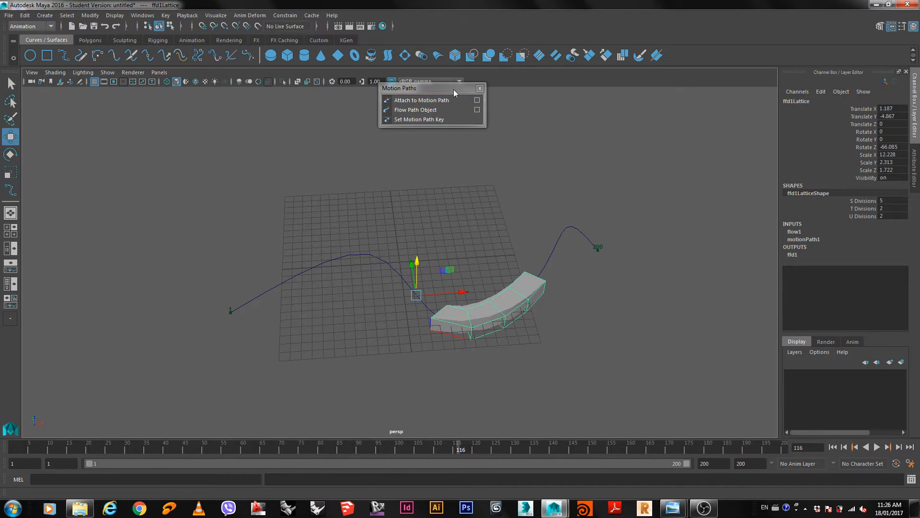
drag(455, 82, 656, 111)
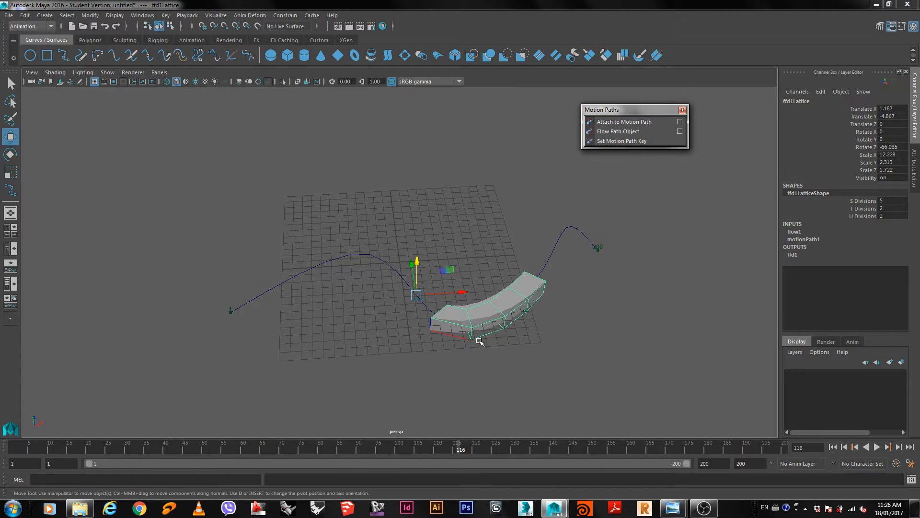
Step: Select the box, then the curve, and finally the lattice around the box; play the motion and stop it at frame 93
click(485, 324)
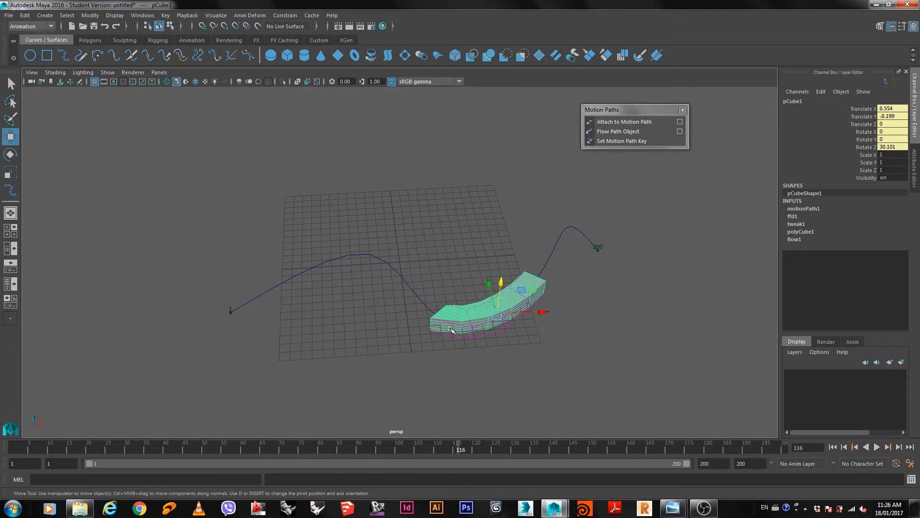
click(554, 250)
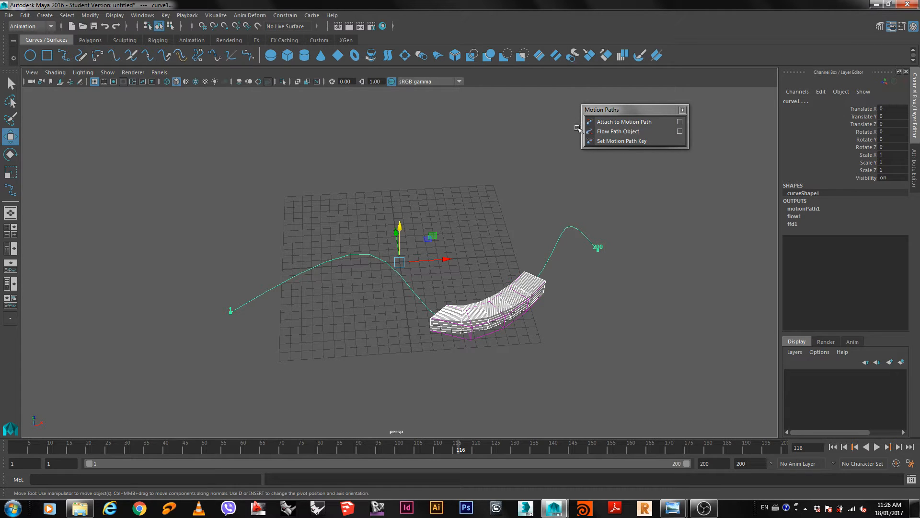
click(546, 290)
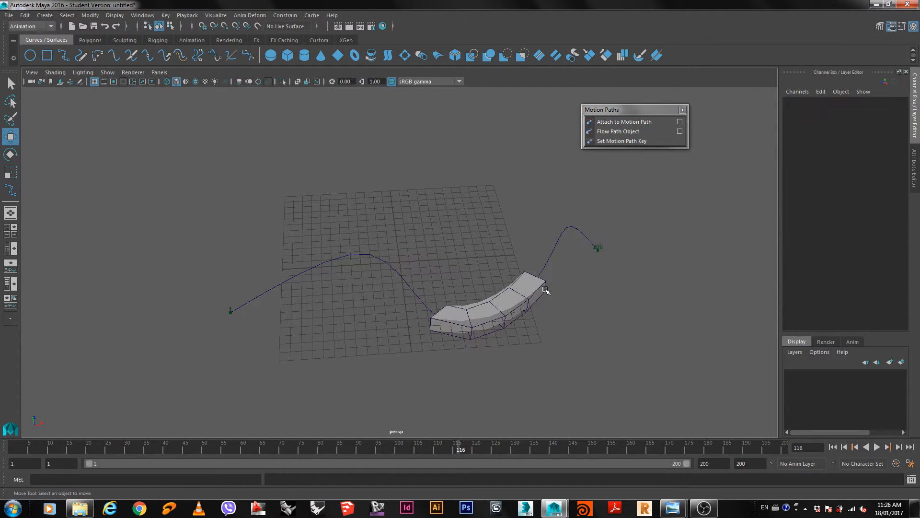
click(545, 290)
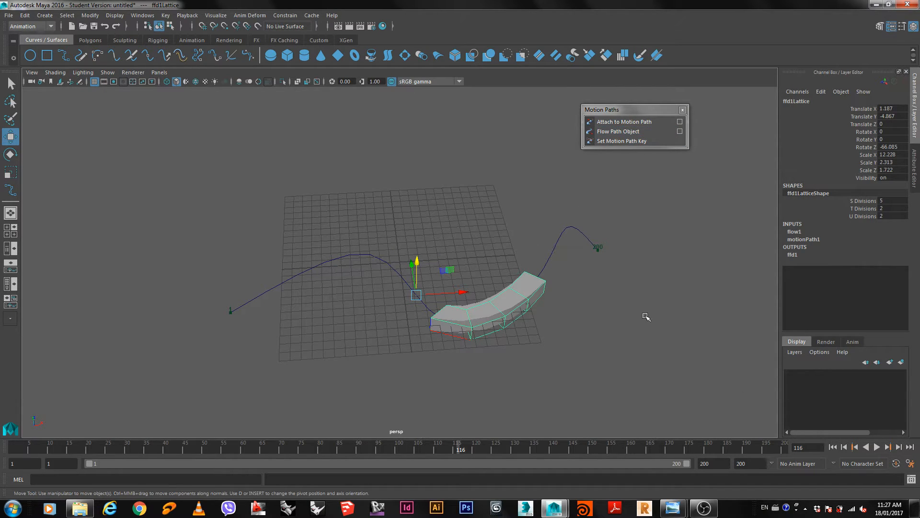
click(881, 448)
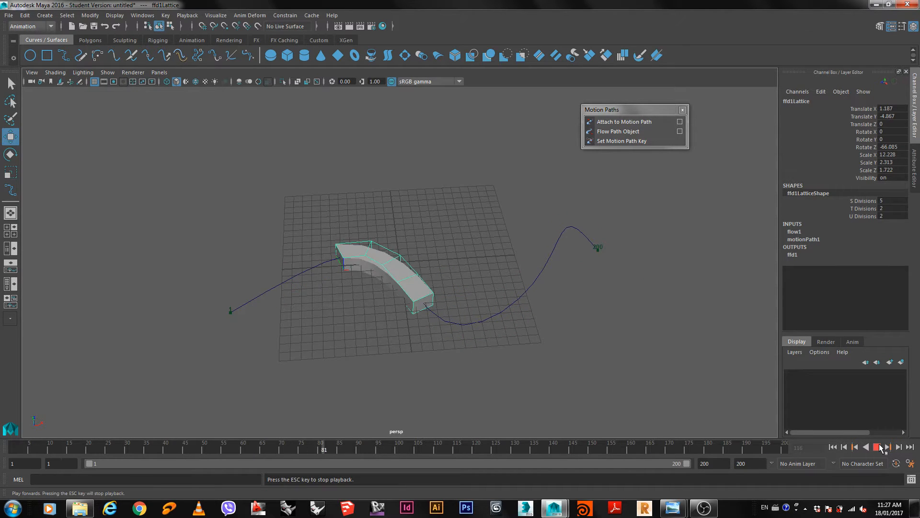
click(879, 447)
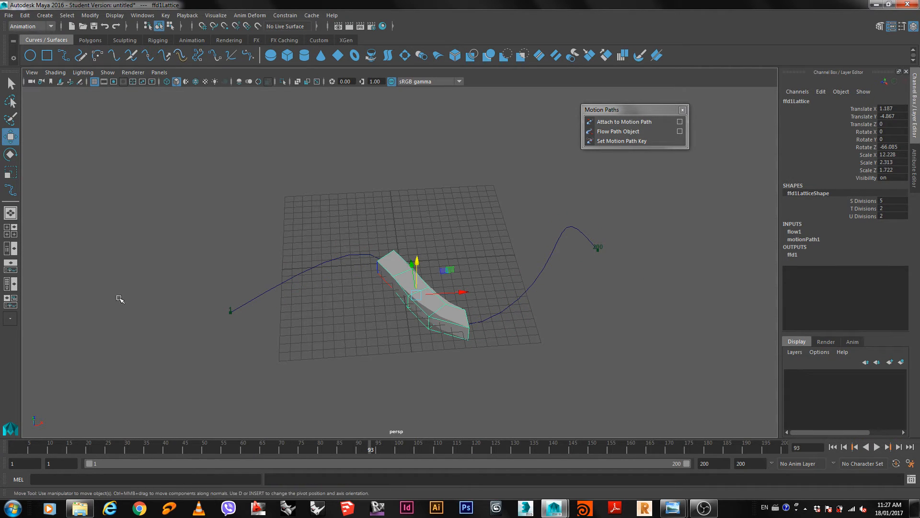
Step: Open the Graph Editor for the lattice and enlarge it over the viewport
click(146, 17)
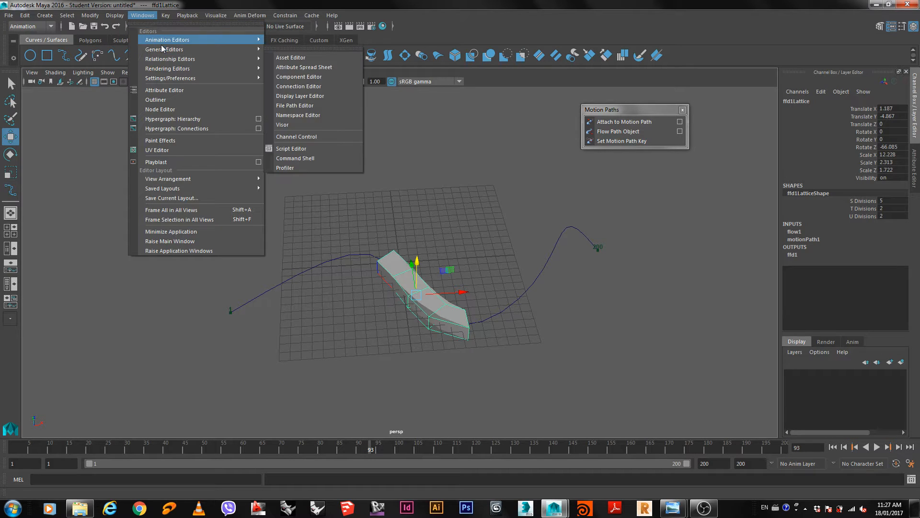
mouse_move(165, 40)
click(300, 49)
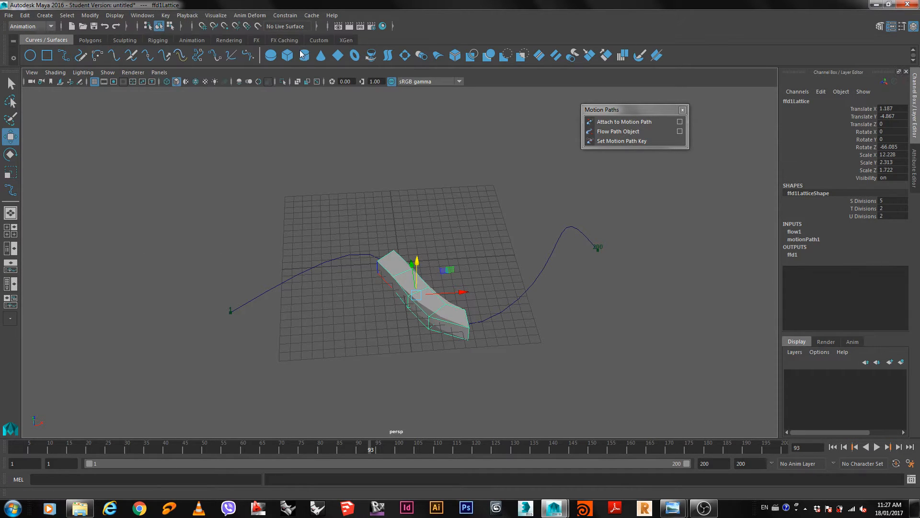
drag(293, 127, 235, 44)
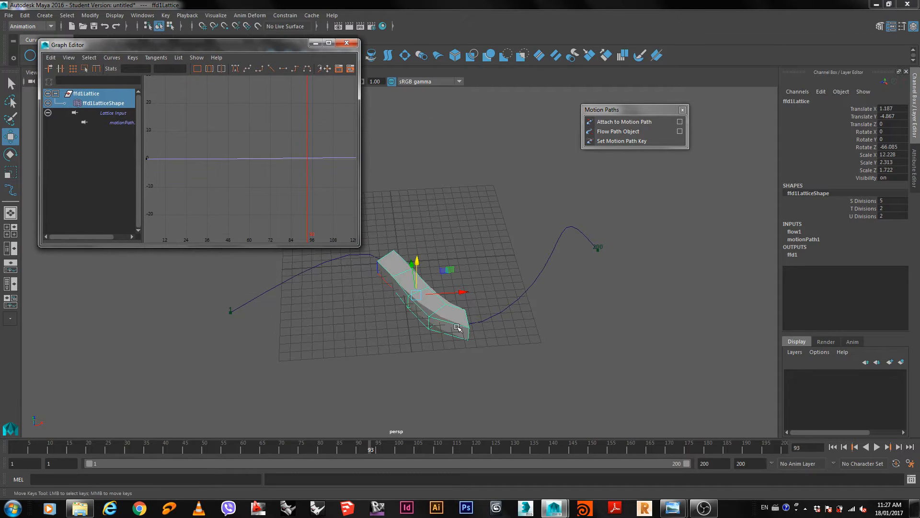
drag(360, 245, 758, 362)
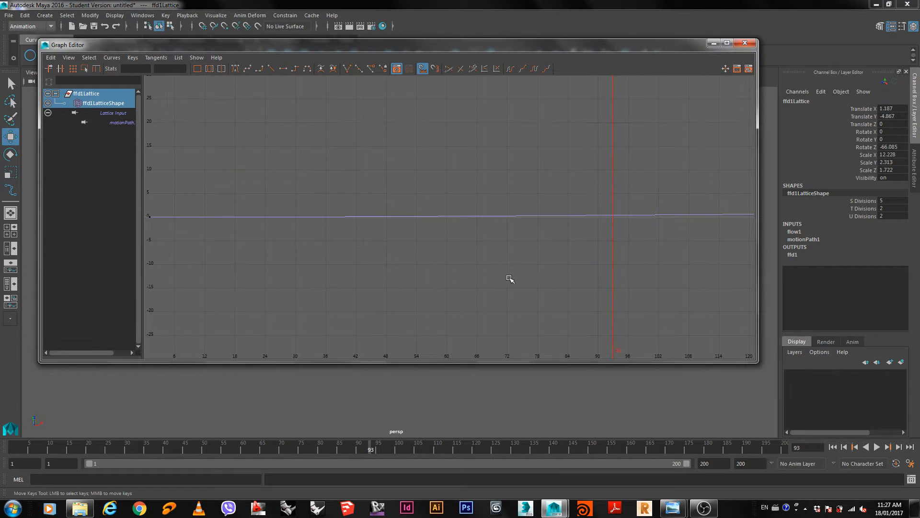
Step: Select both keys of the motion path curve, set their tangents to linear, and close the Graph Editor
key(f)
drag(487, 233, 381, 247)
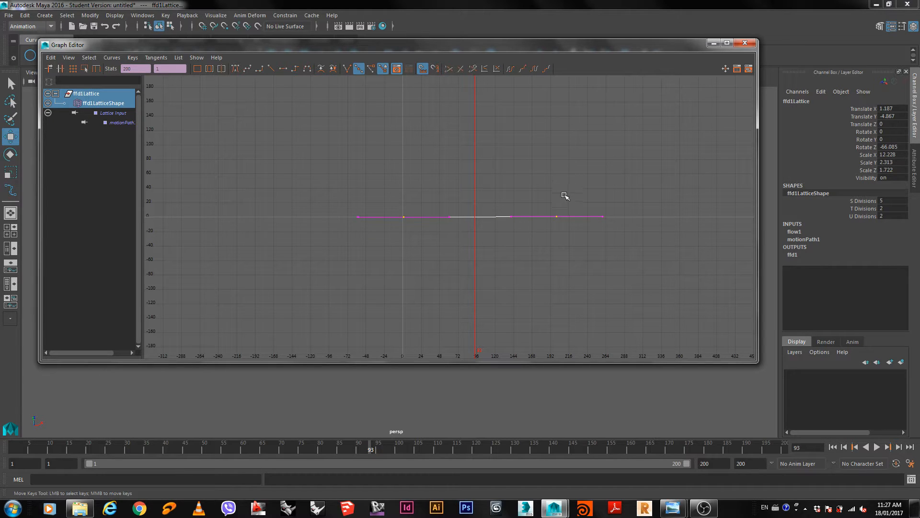
scroll(564, 212, up, 3)
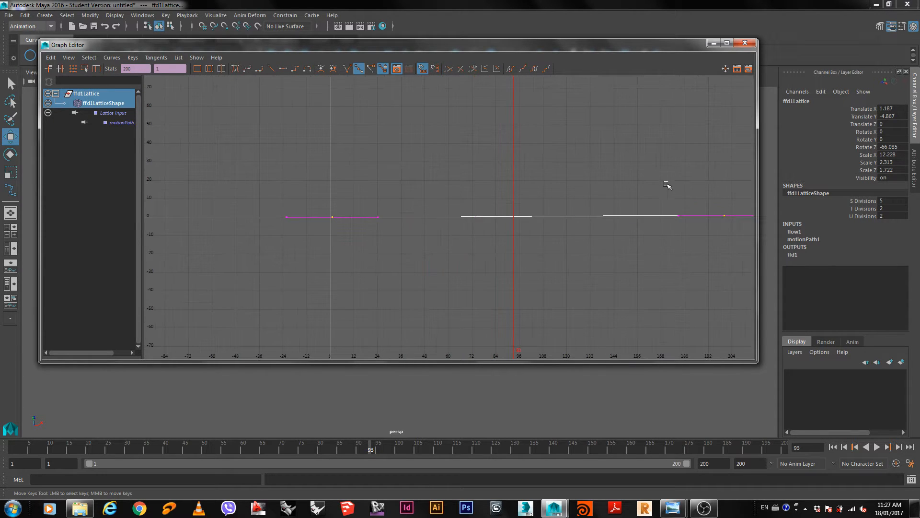
right_click(629, 174)
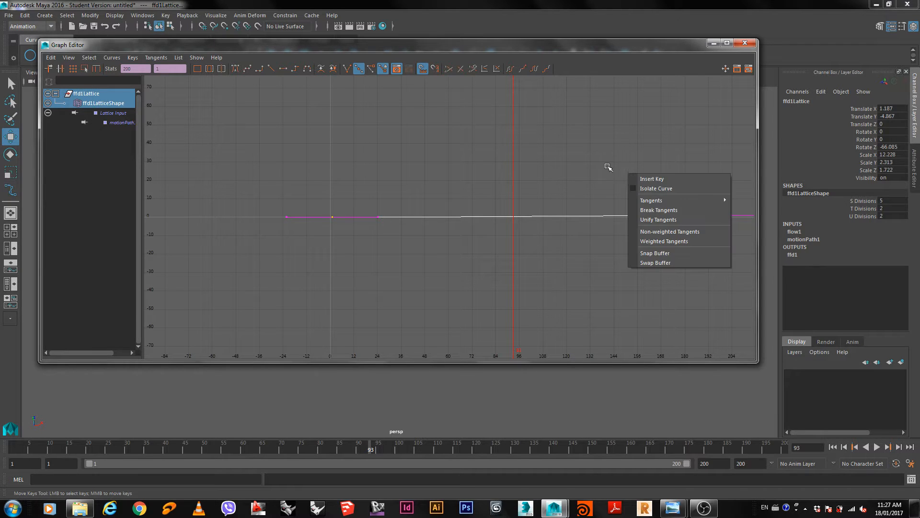
click(608, 166)
drag(741, 192, 269, 245)
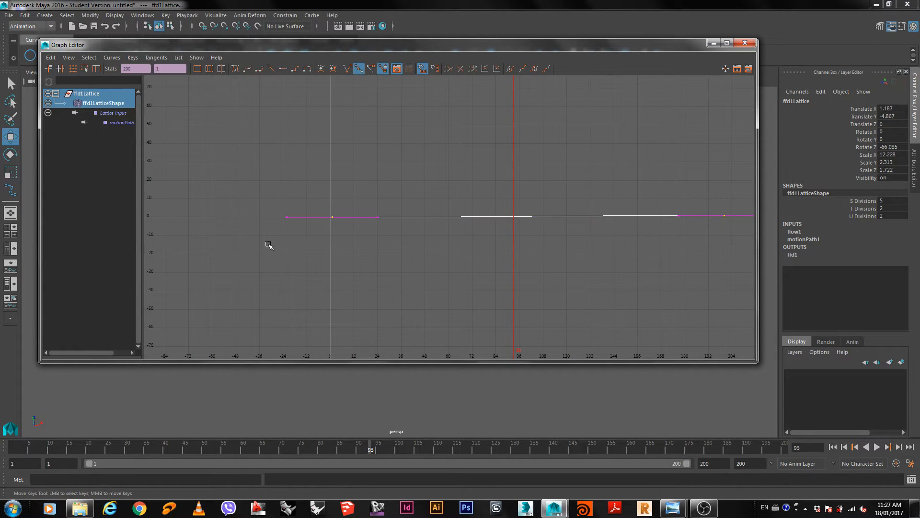
click(271, 68)
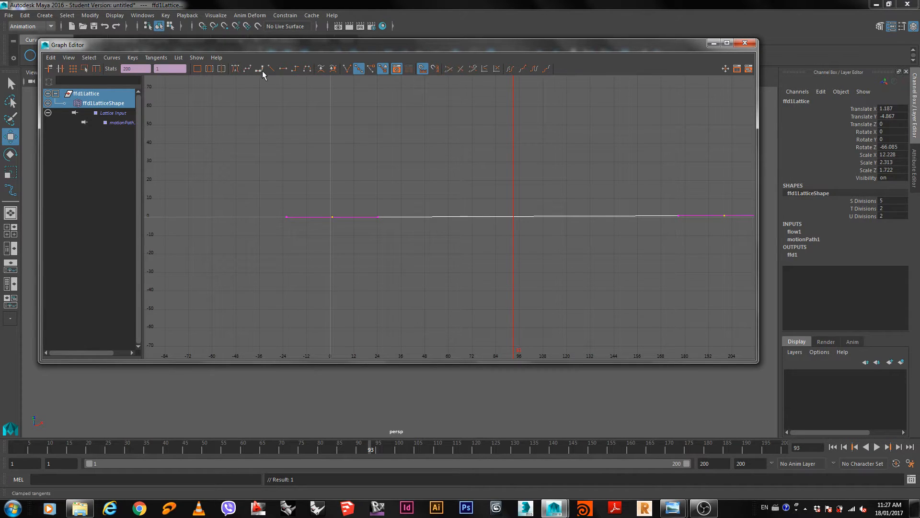
click(276, 68)
click(745, 43)
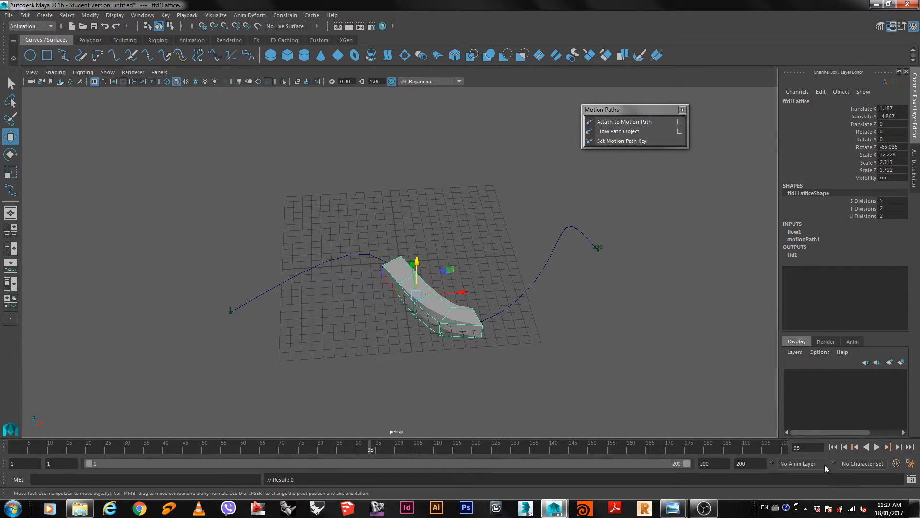
Step: Return to frame 1, select the box and open the options for Create Animation Snapshot
click(833, 447)
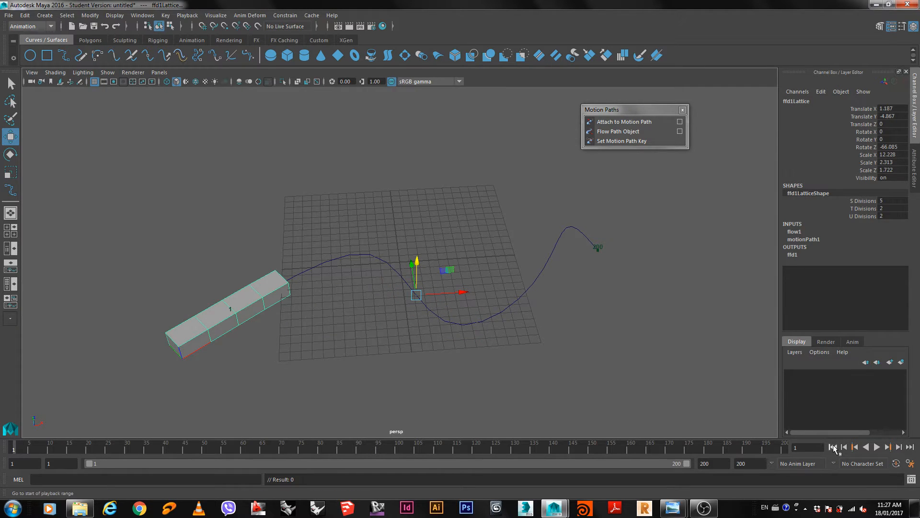
click(206, 326)
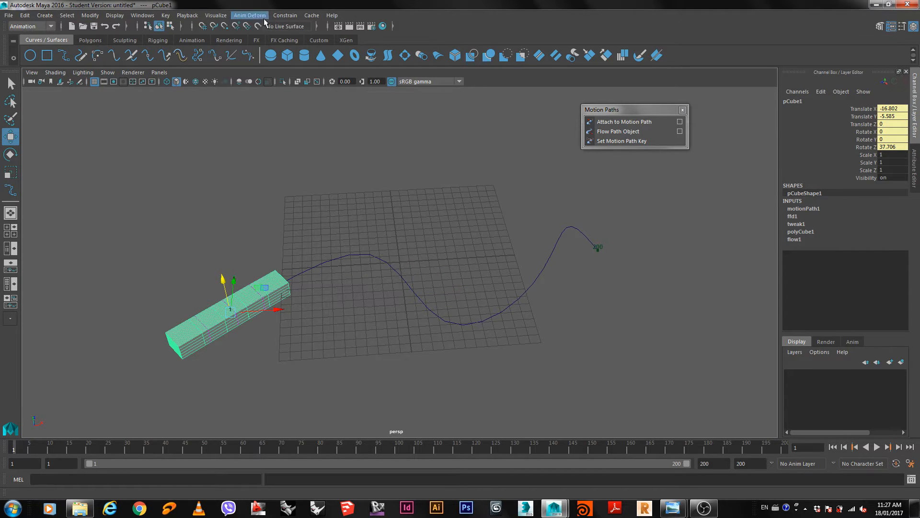
click(217, 15)
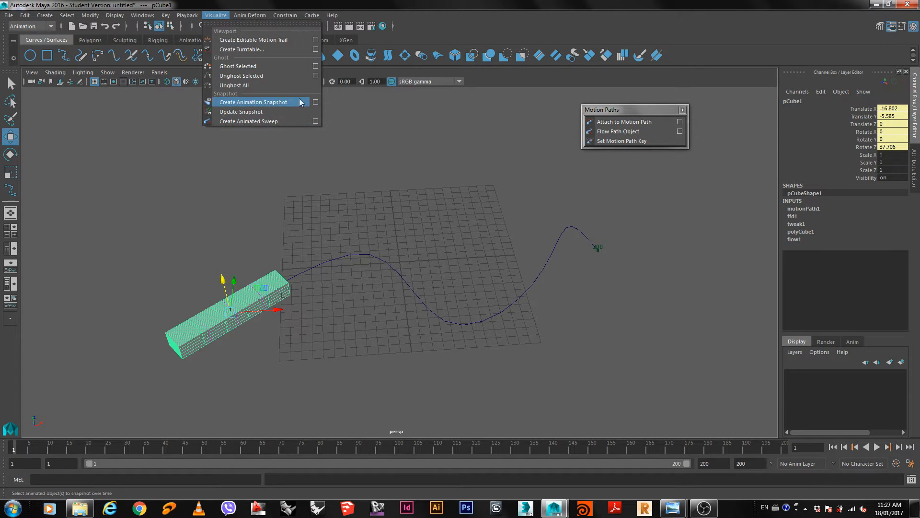
click(316, 103)
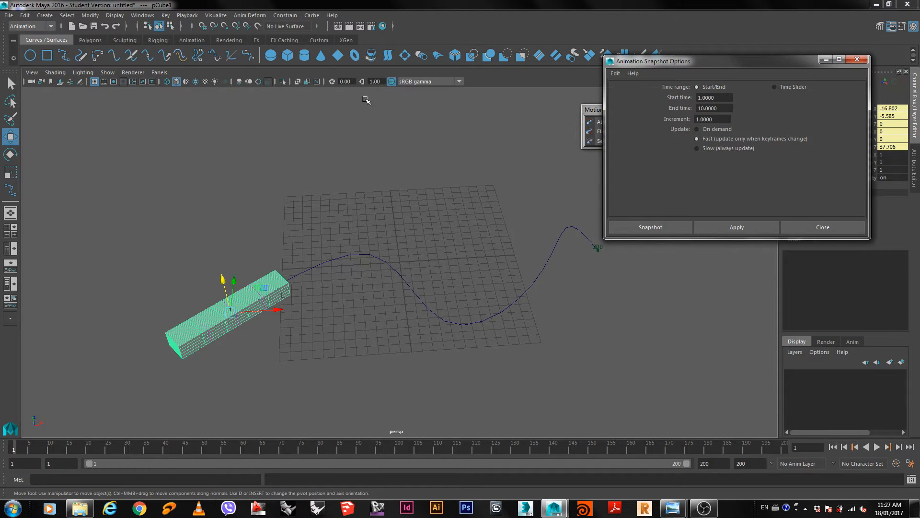
click(291, 16)
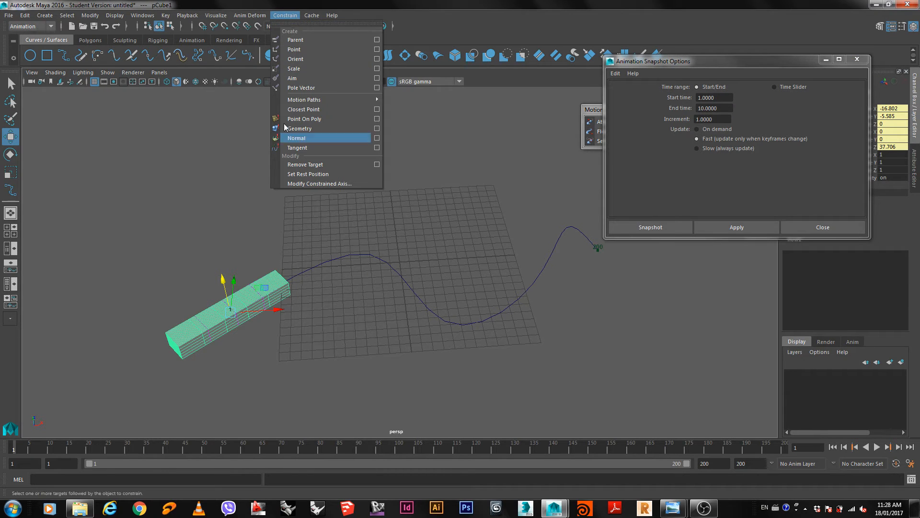
mouse_move(243, 17)
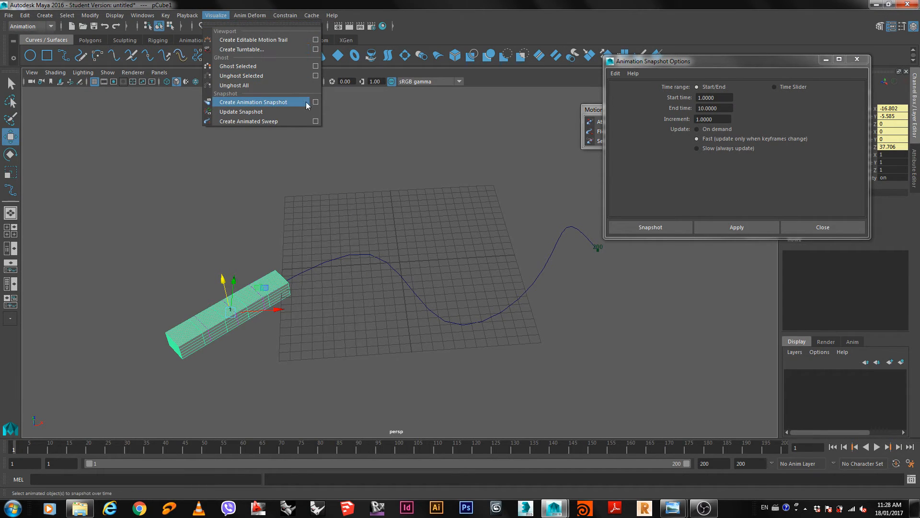
click(738, 61)
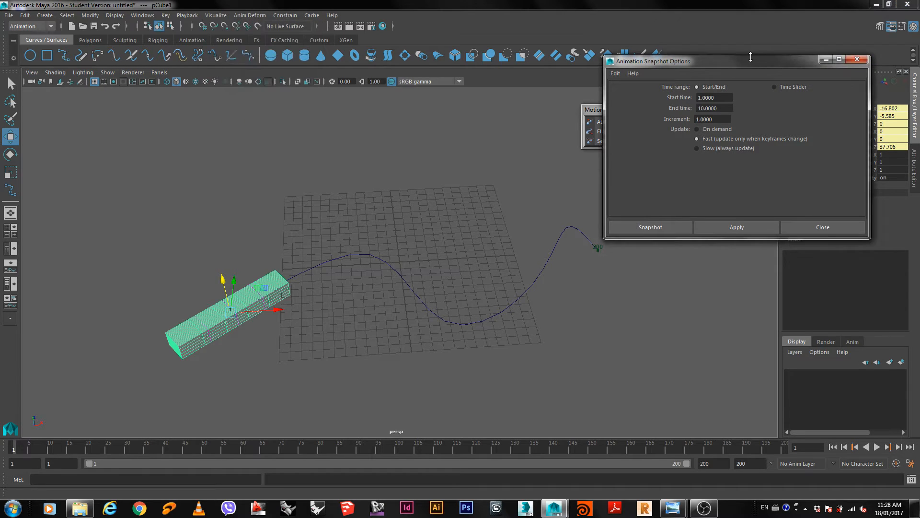
drag(751, 57, 757, 35)
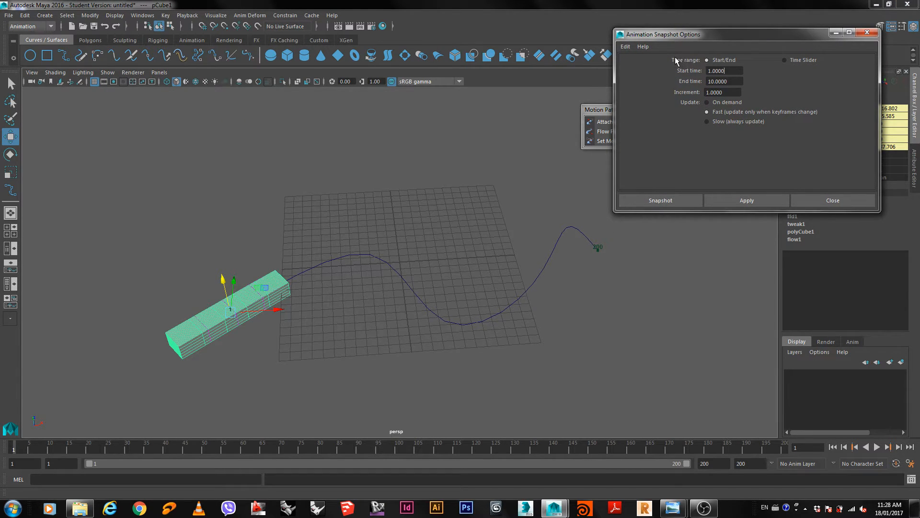
Step: Create an animation snapshot of the box from frame 1 to 200 with increment 20, then play the motion to frame 72
click(785, 60)
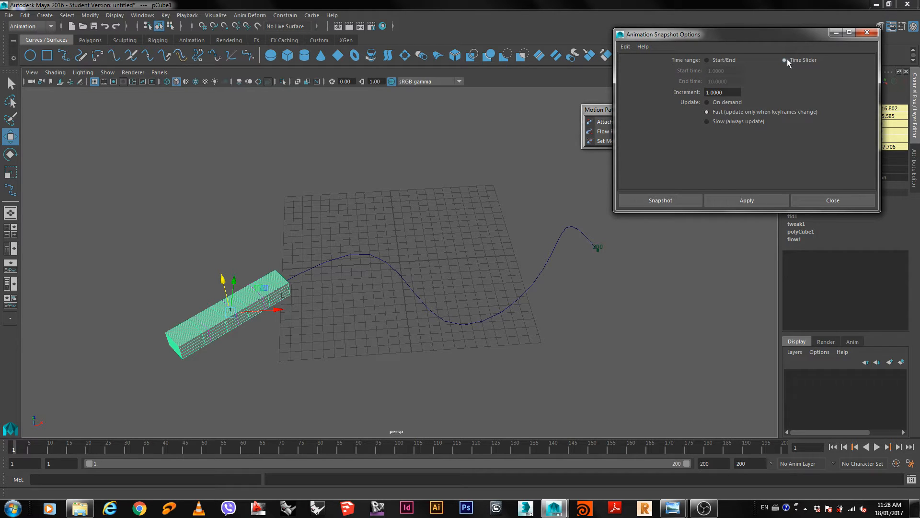
click(723, 61)
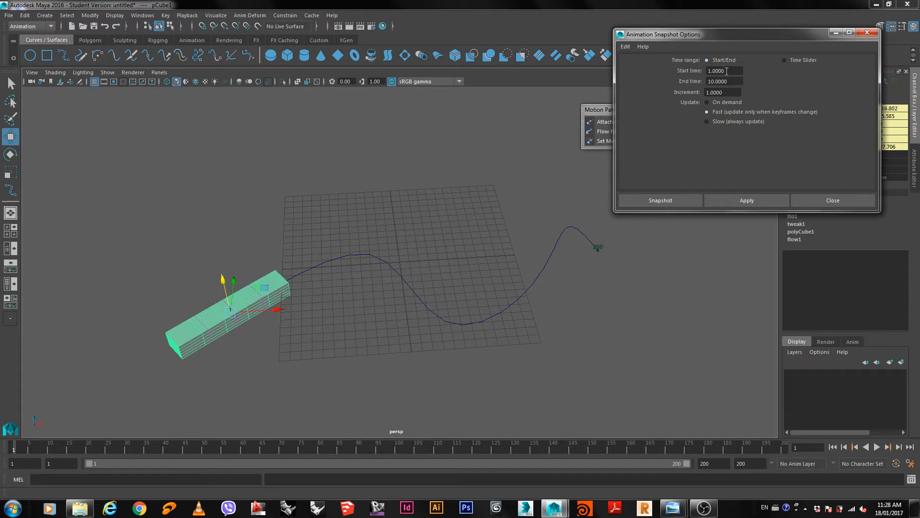
drag(740, 70, 671, 77)
key(Tab)
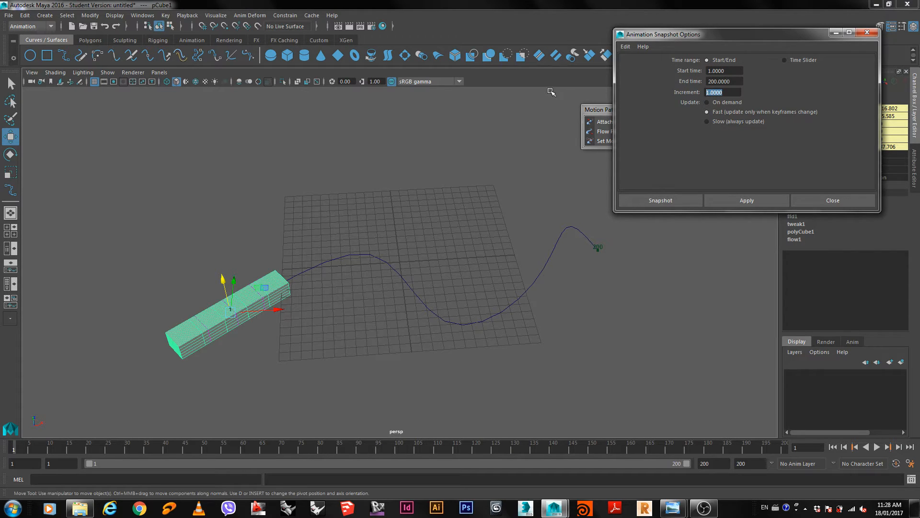
text(20)
key(Return)
click(687, 200)
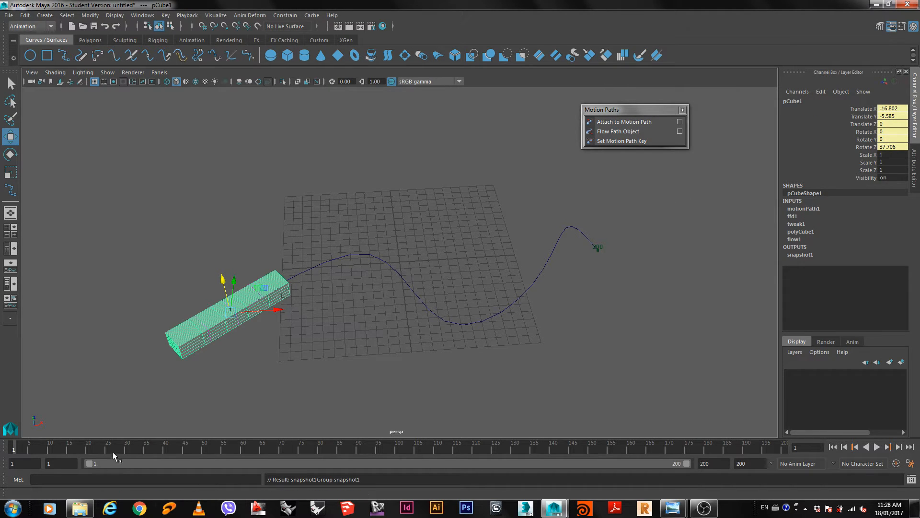
click(878, 447)
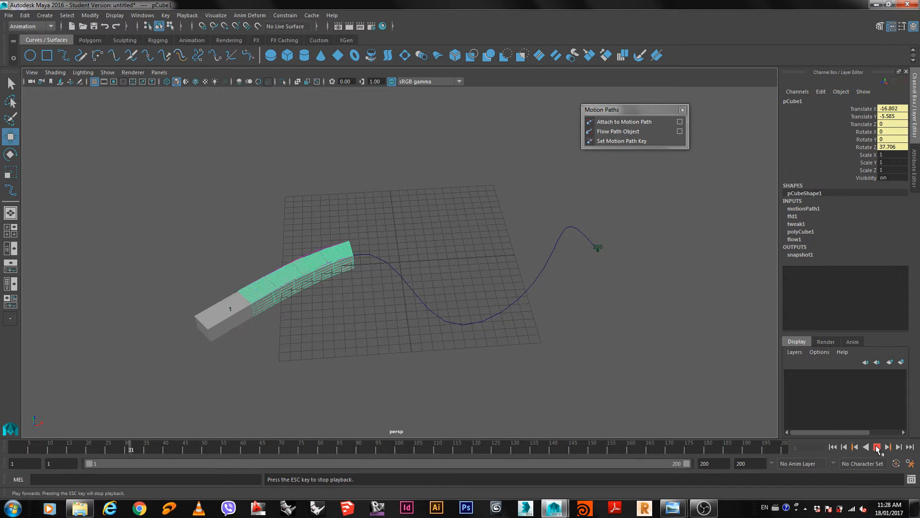
key(Escape)
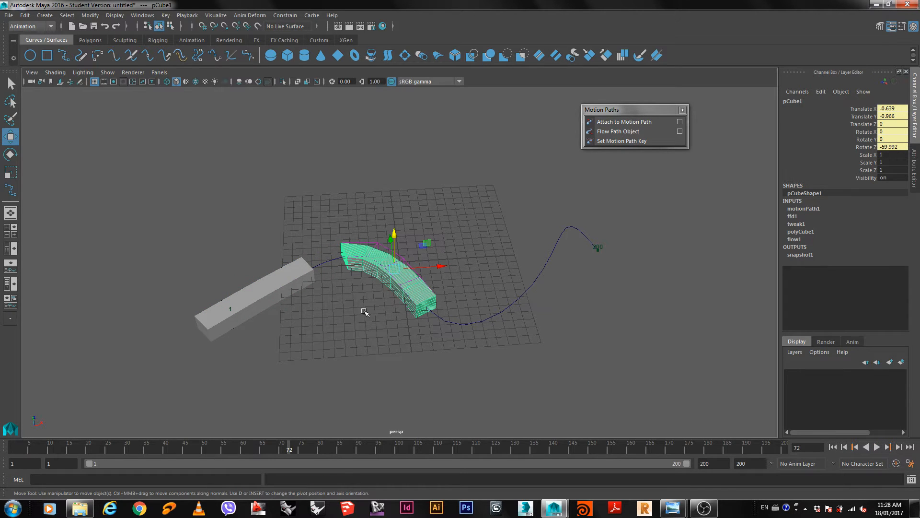
Step: Undo the animation snapshot of the box and step back to frame 71
click(201, 326)
key(ctrl+z)
key(ctrl+z)
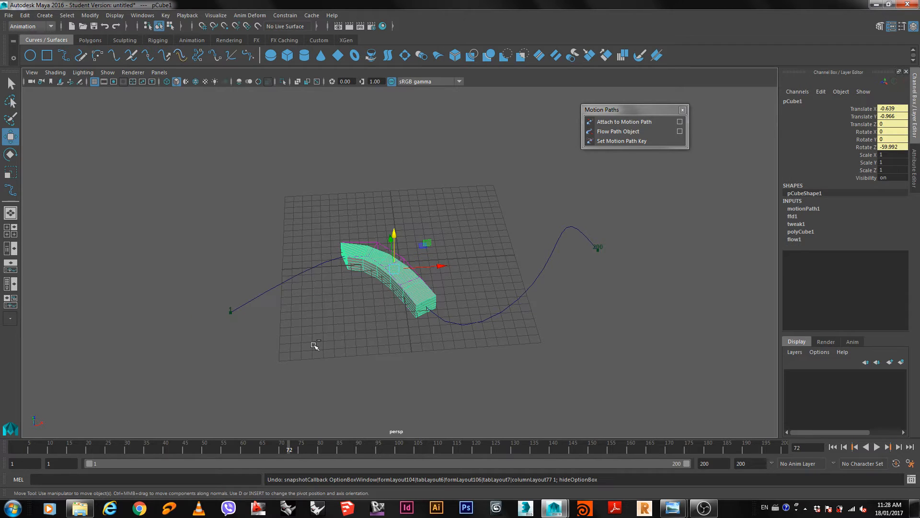
click(844, 447)
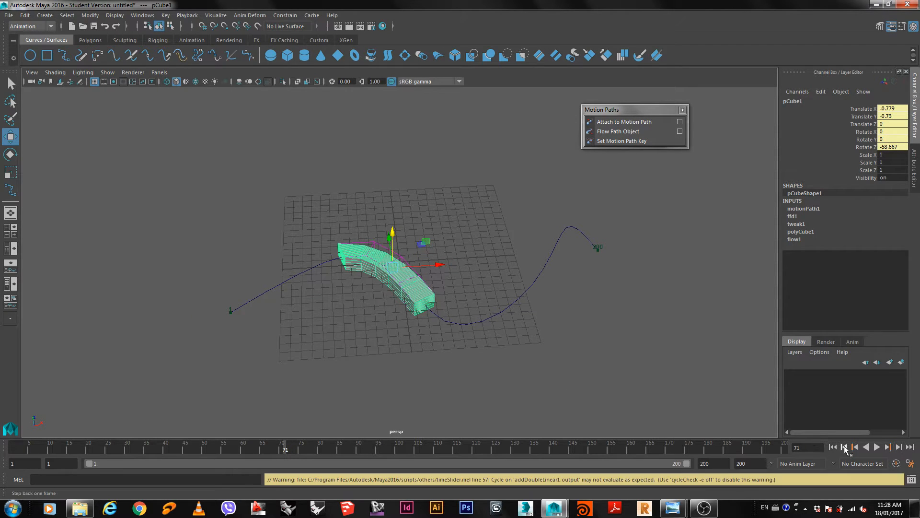
Step: Return to frame 1, select the box and try to apply Flow Path Object with the local effect enabled
click(833, 446)
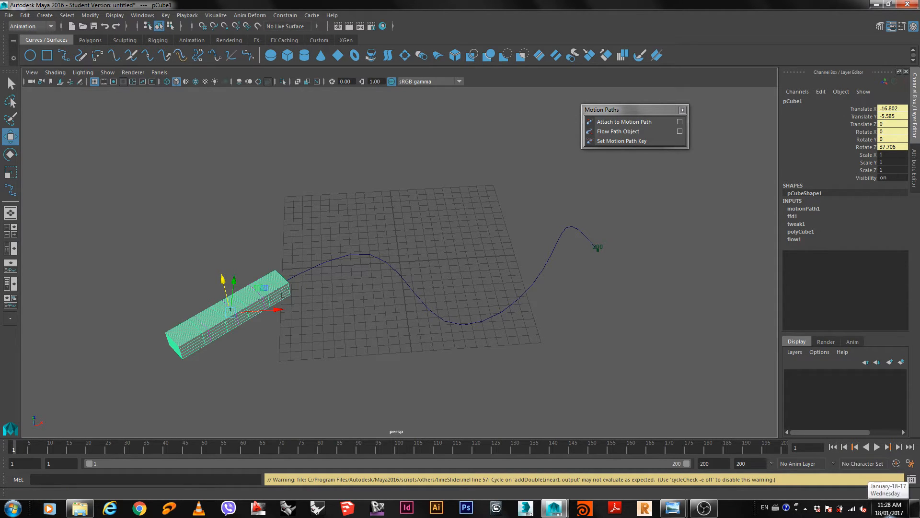
key(ctrl+z)
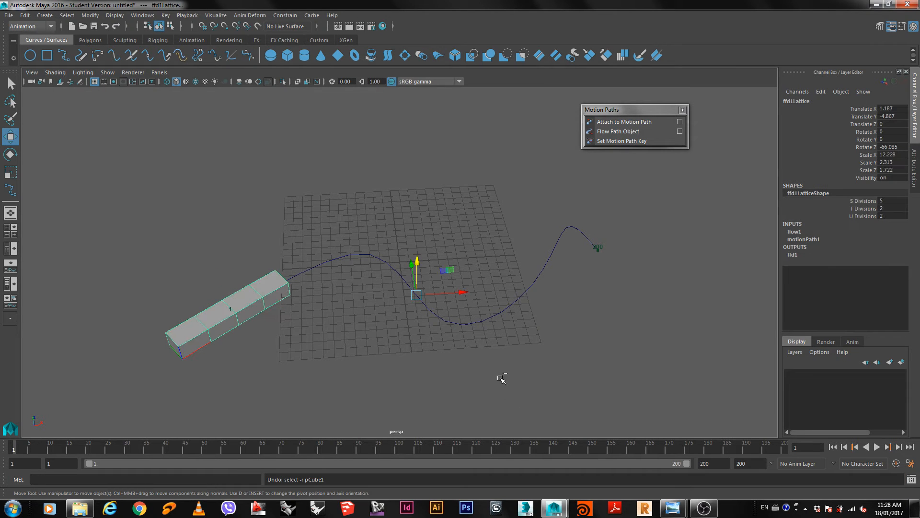
click(245, 312)
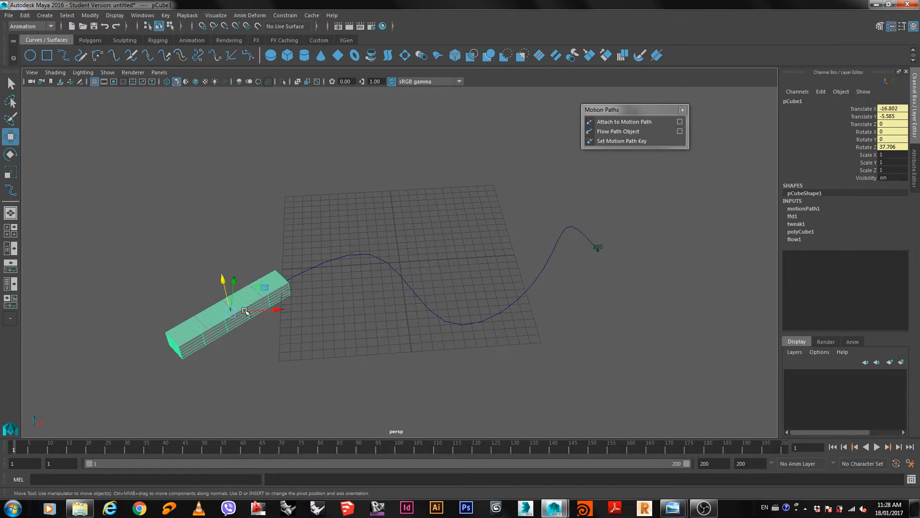
click(680, 131)
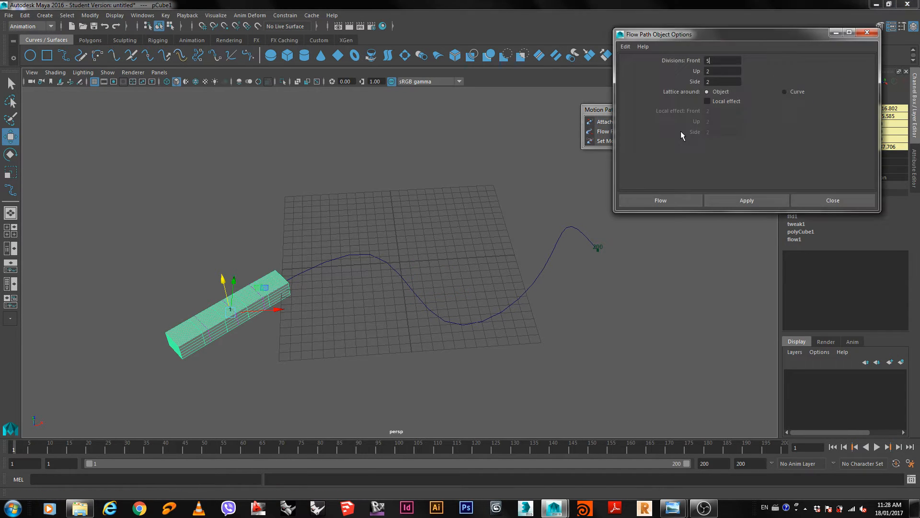
click(708, 101)
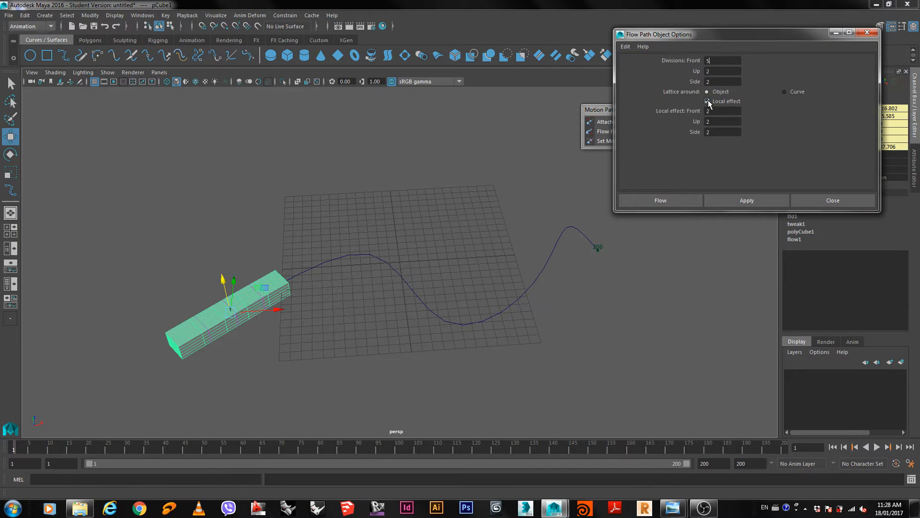
click(672, 201)
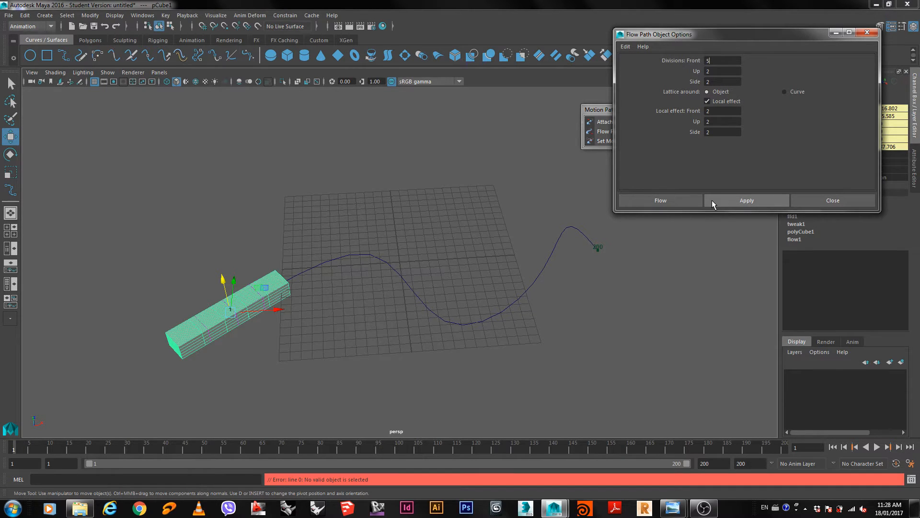
Step: Select the box and delete its motion path
click(241, 322)
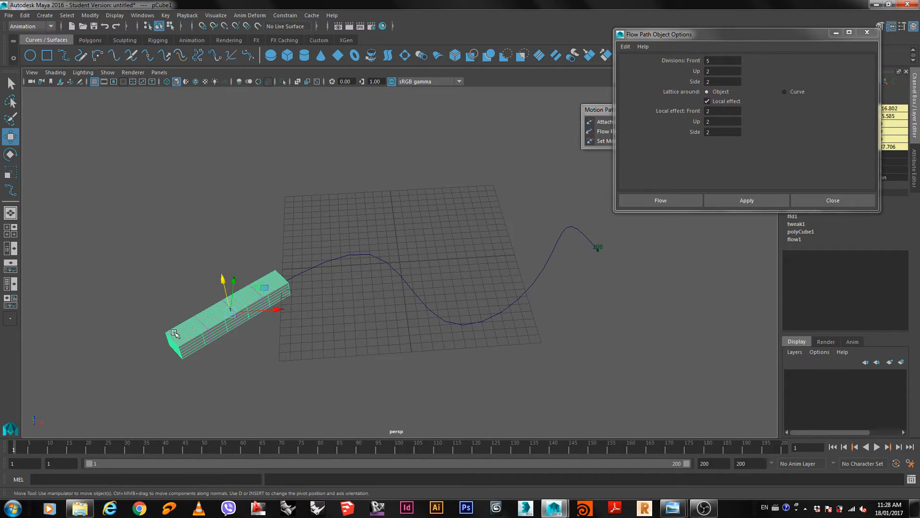
key(space)
click(111, 297)
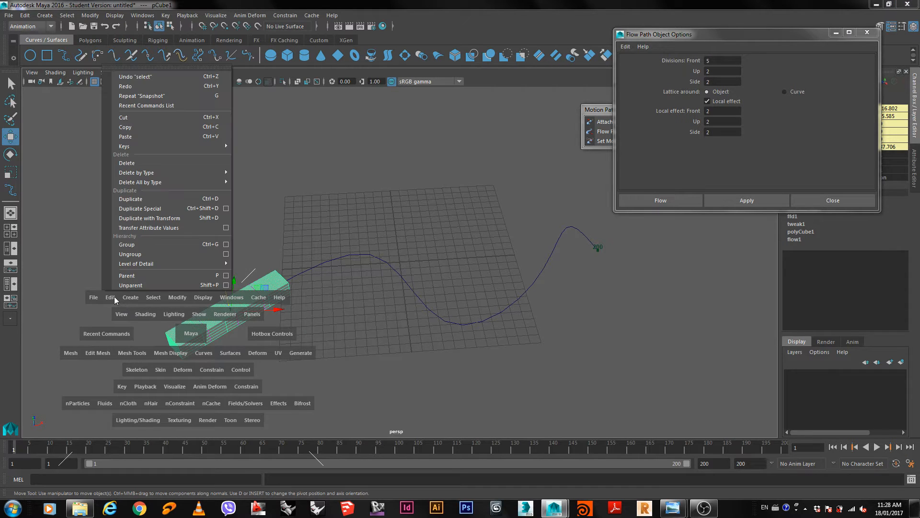
mouse_move(147, 174)
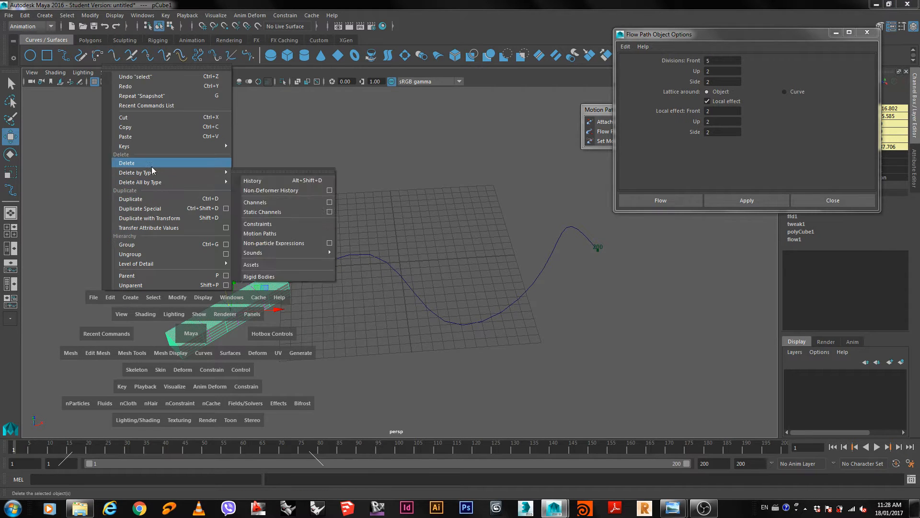
click(261, 233)
click(263, 318)
click(218, 323)
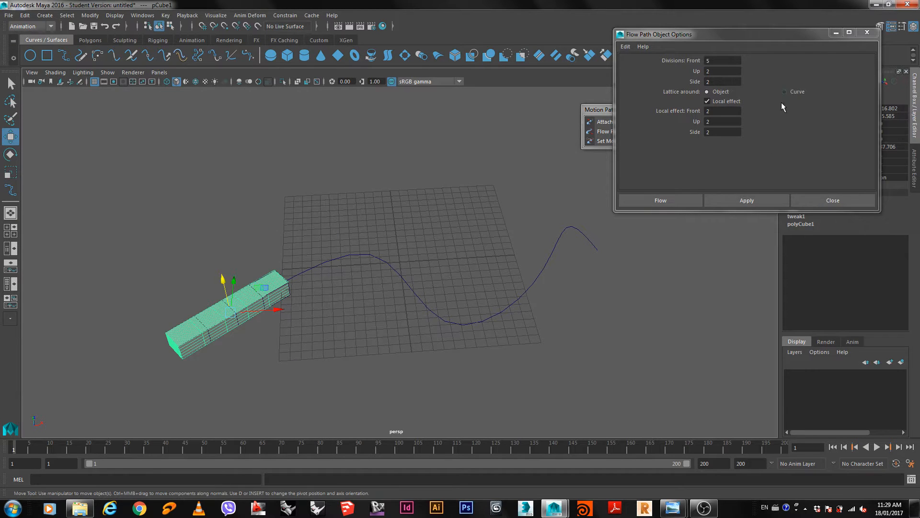
Step: Try to attach the box to the curve and apply Flow Path Object with local effect, then close the options
drag(775, 36, 789, 291)
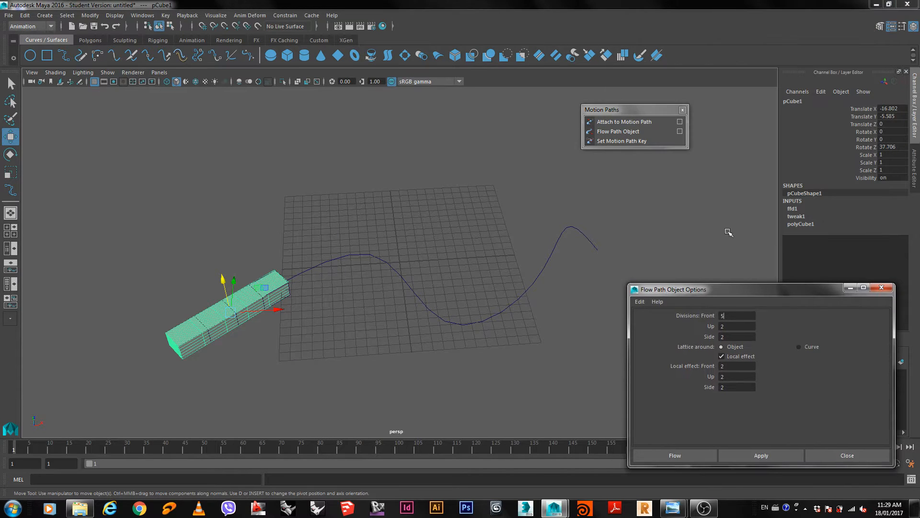
click(473, 322)
click(624, 122)
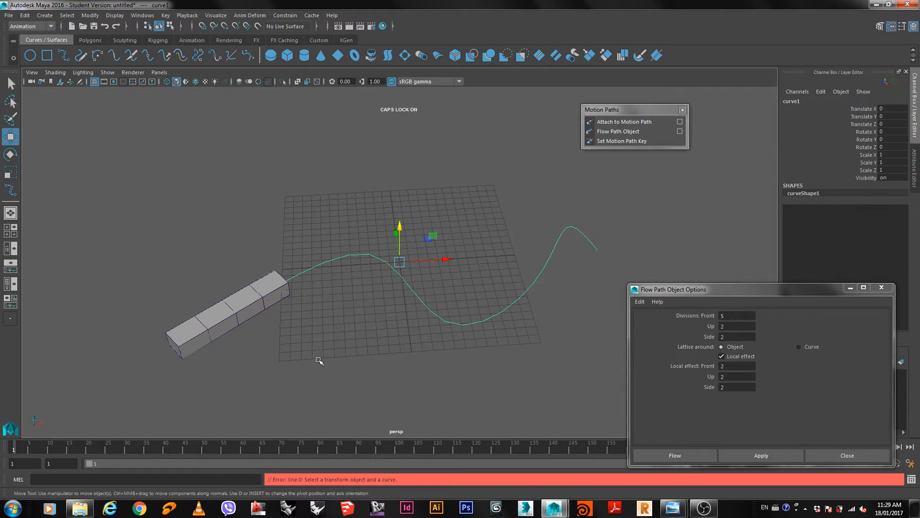
click(237, 307)
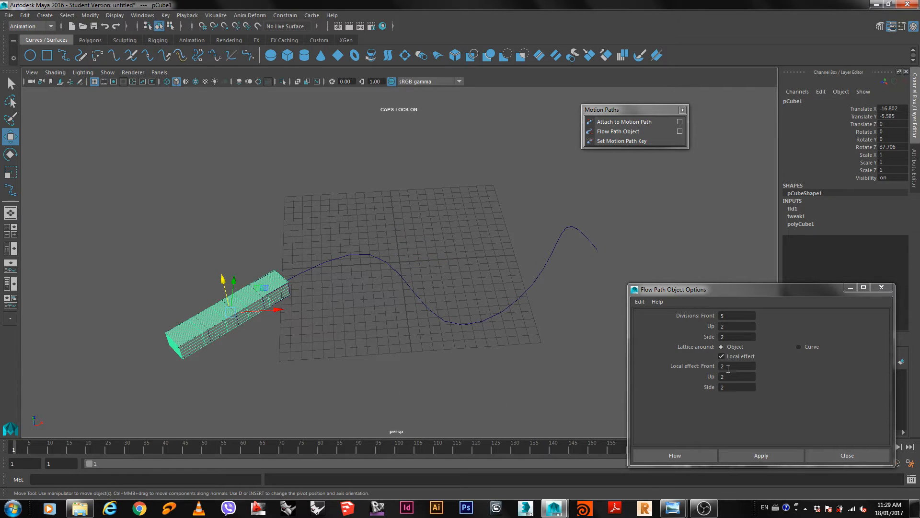
click(752, 456)
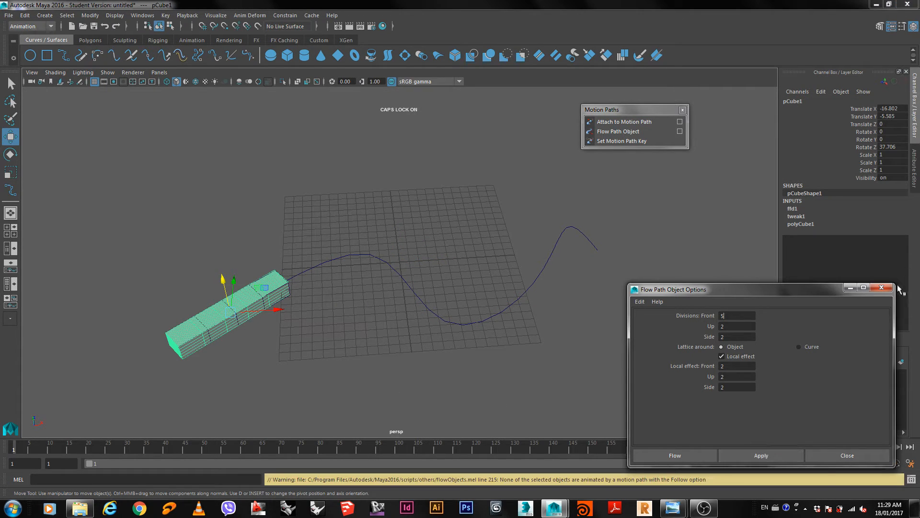
click(881, 288)
Step: Play the timeline to frame 75 and delete the box
click(877, 447)
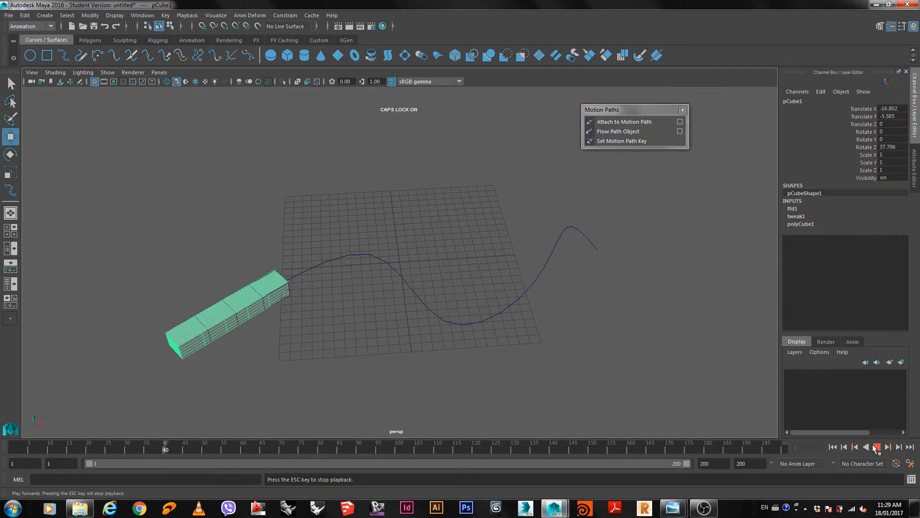
click(876, 447)
click(92, 335)
click(221, 334)
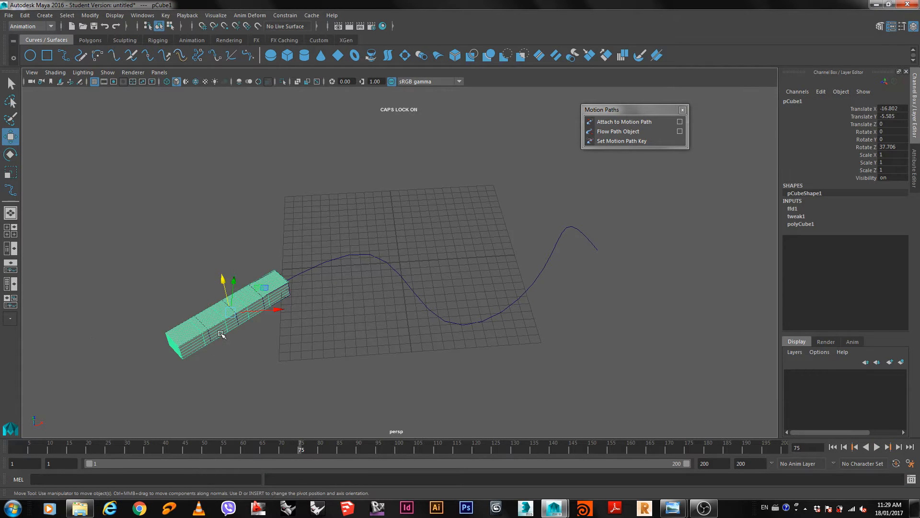
key(Delete)
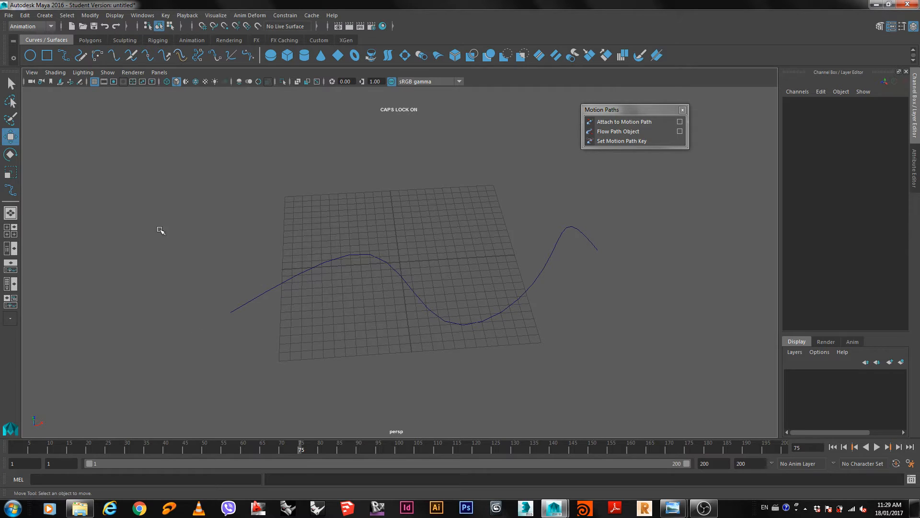
mouse_move(705, 516)
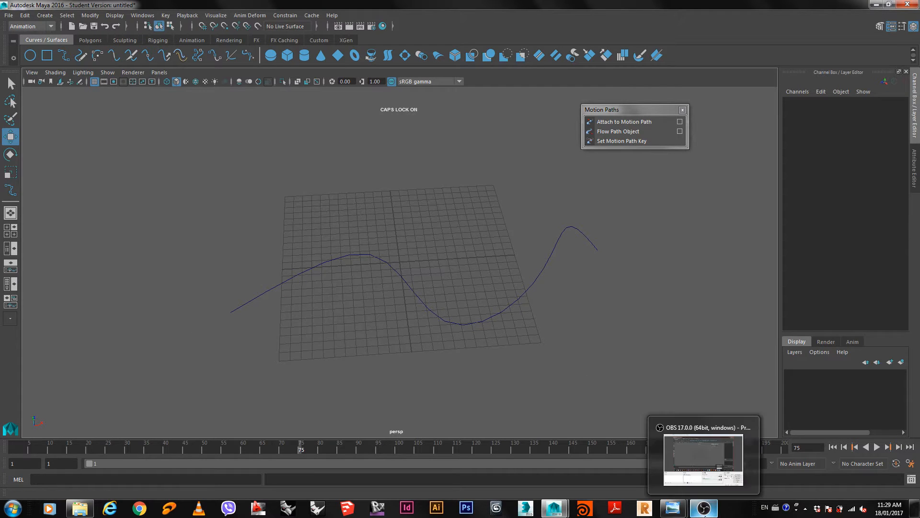
click(703, 460)
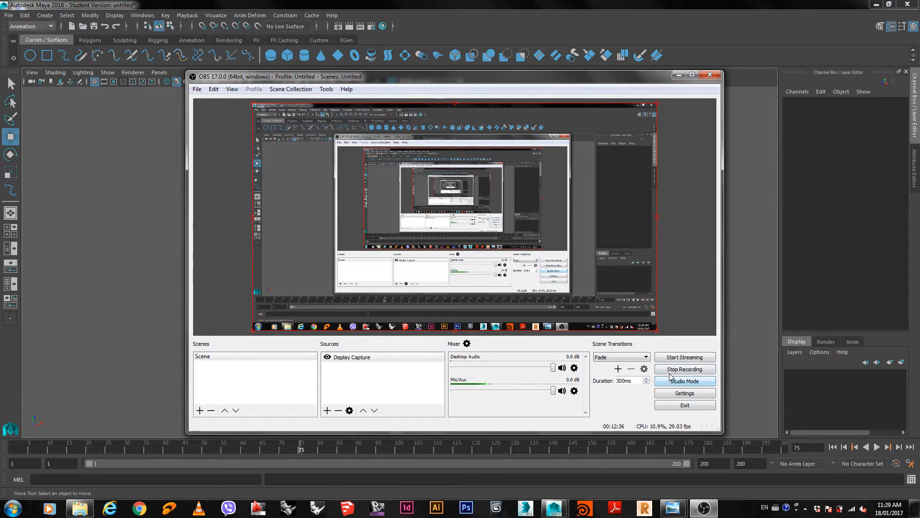
click(100, 357)
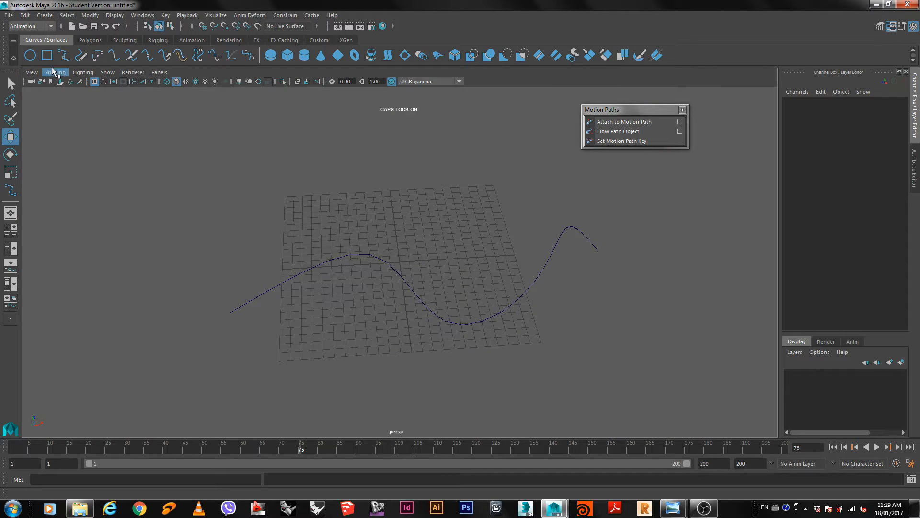
Step: Create a polygon cube beside the curve's start, about 14.6 wide, 2.4 high and 2.6 deep
click(90, 39)
click(47, 56)
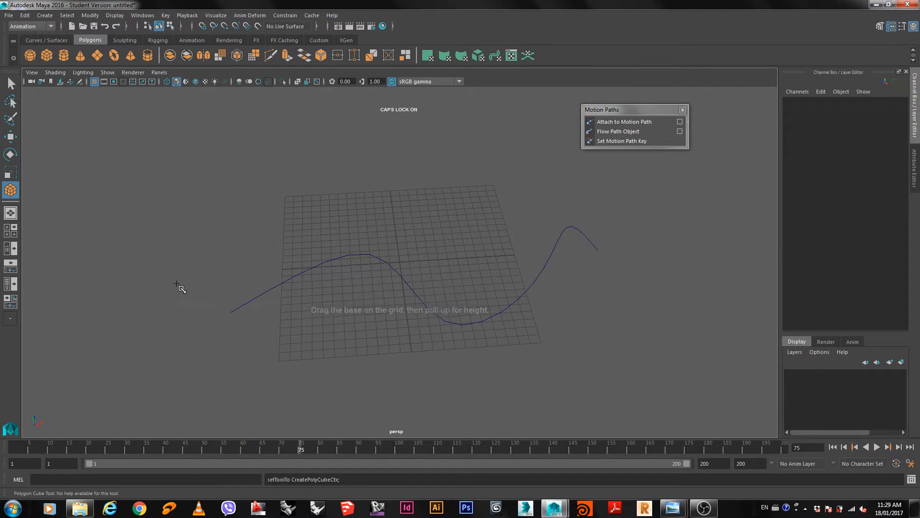
drag(204, 278, 76, 283)
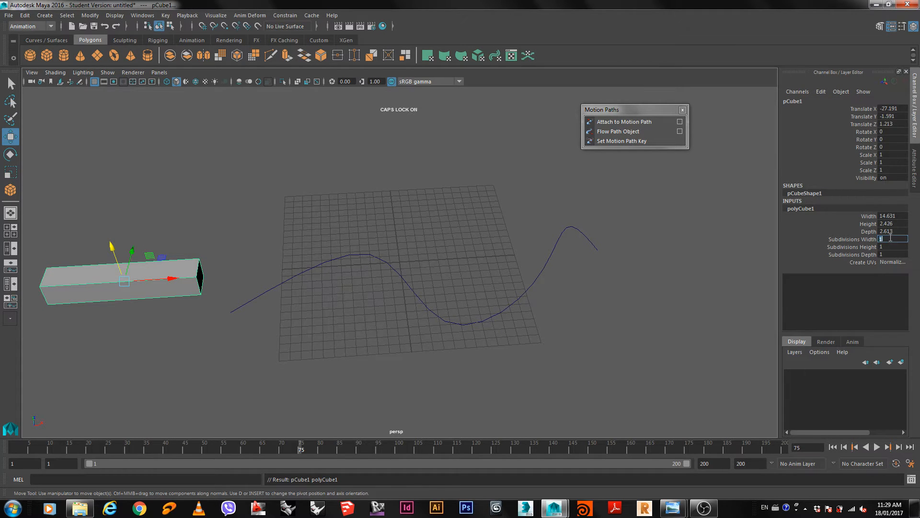
Step: Set the new box's subdivisions to 3 in width, 3 in height and 20 in depth
key(Tab)
text(3)
key(Tab)
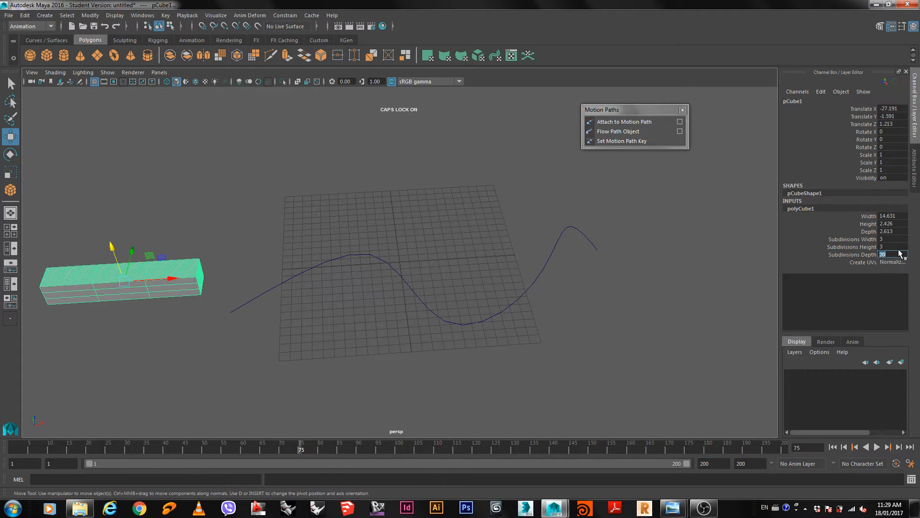
click(215, 282)
click(156, 276)
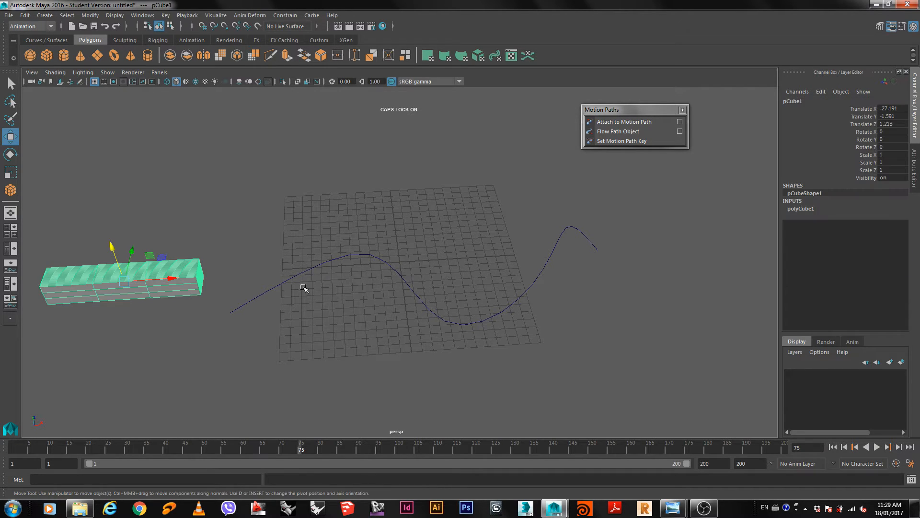
Step: Set the new box's subdivisions to 20 in width, 3 in height and 3 in depth
click(802, 211)
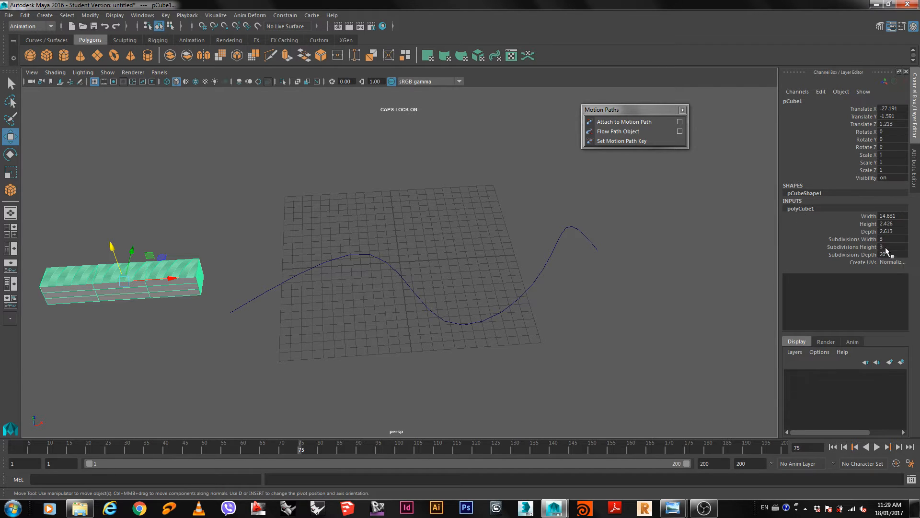
key(shift+Tab)
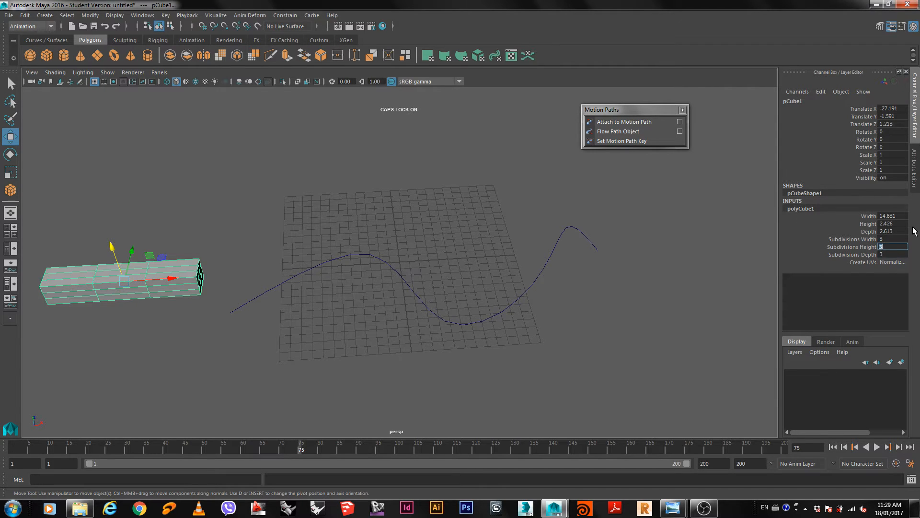
text(20)
key(Return)
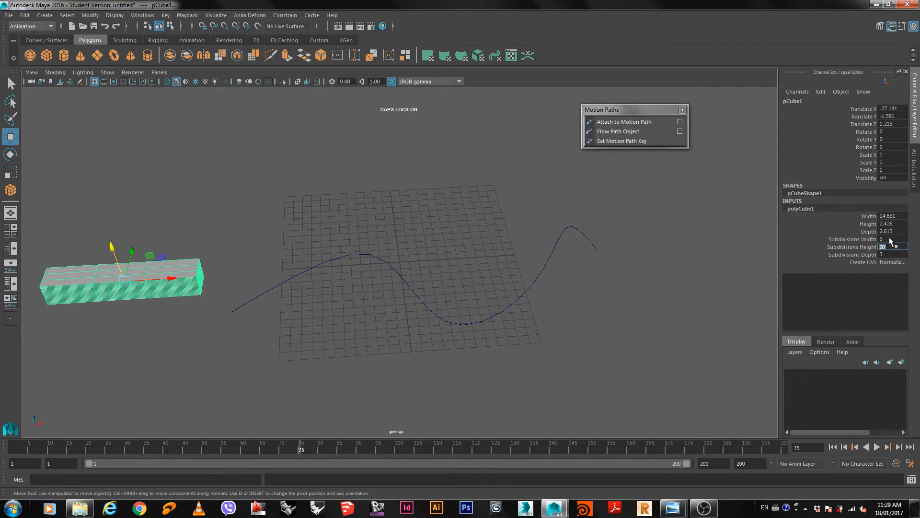
text(3)
key(shift+Tab)
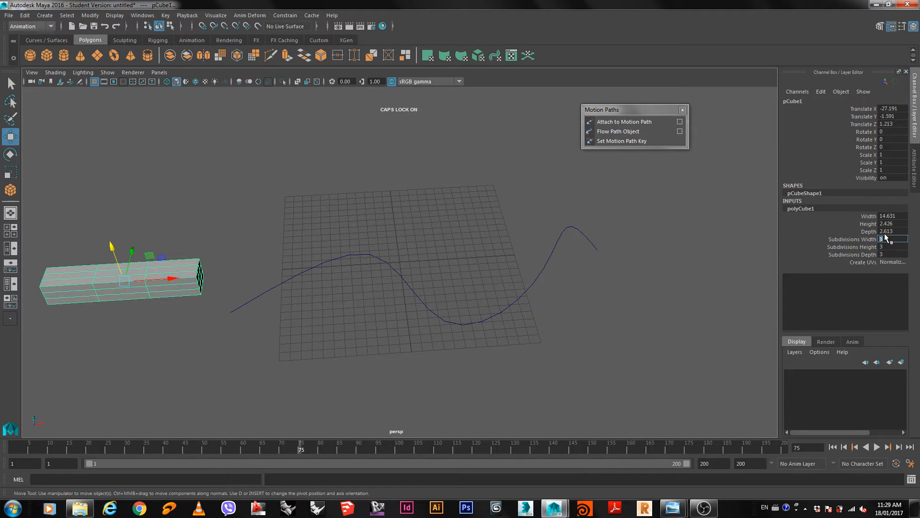
key(Return)
Step: Attach the box to the curve as a motion path and apply Flow Path Object with 5, 2, 2 divisions and local effect 2, 2, 2
click(314, 268)
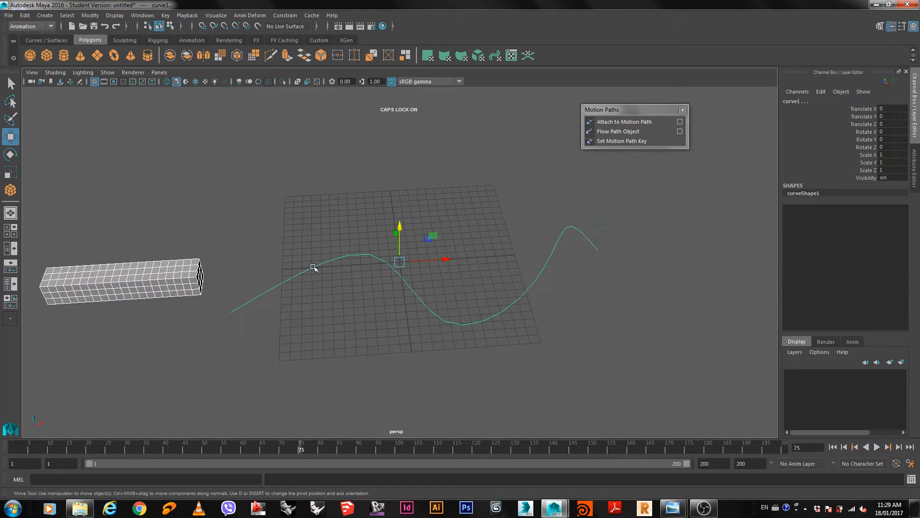
click(651, 122)
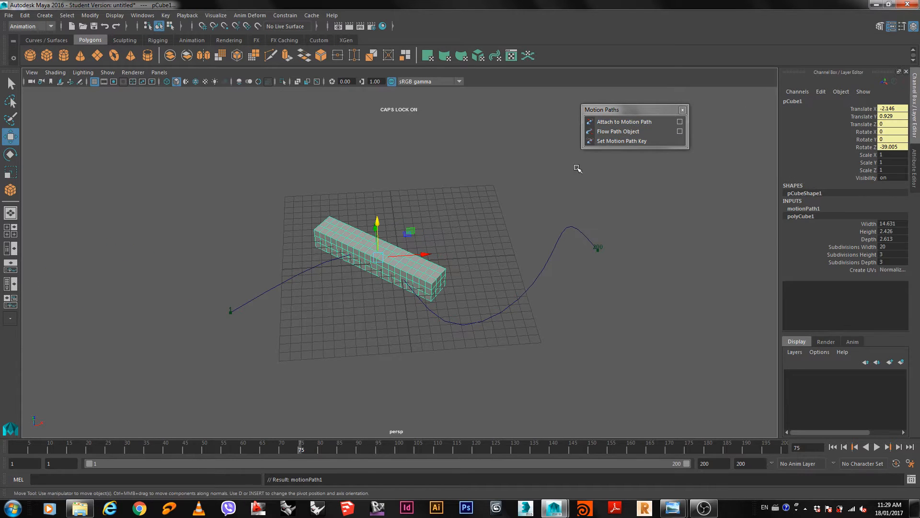
click(682, 132)
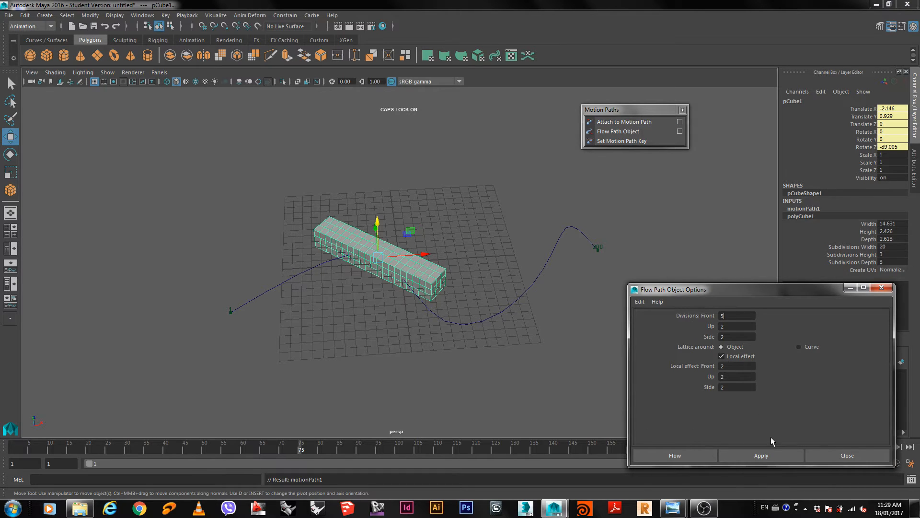
click(675, 455)
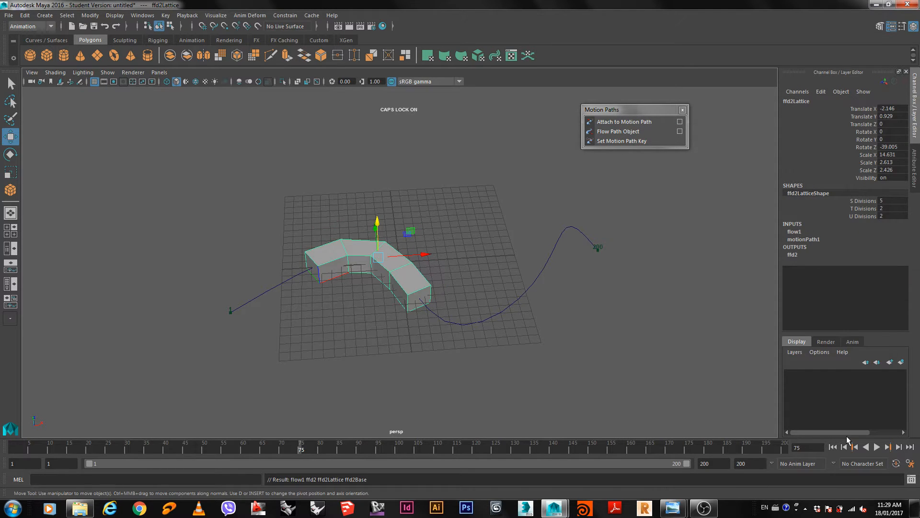
Step: Create an animation snapshot of the lattice at frame 110 and play the motion on to frame 164
click(877, 446)
click(877, 446)
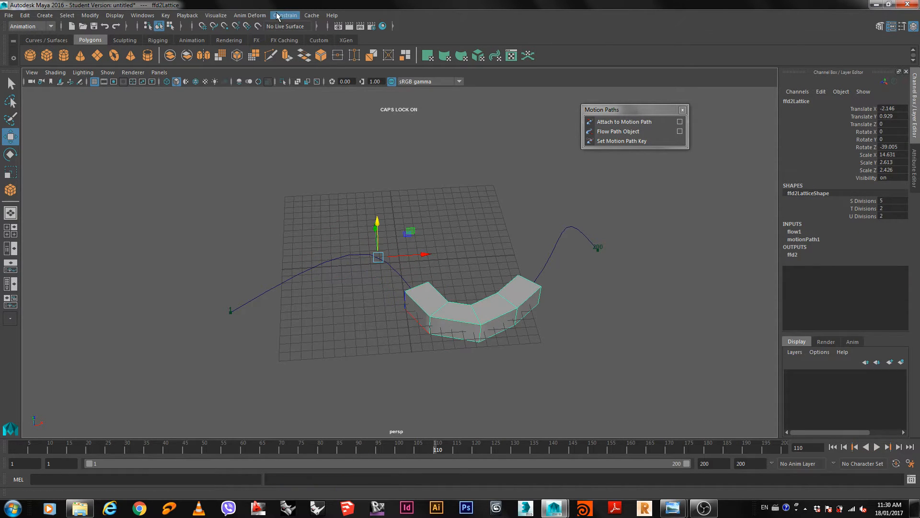
click(212, 17)
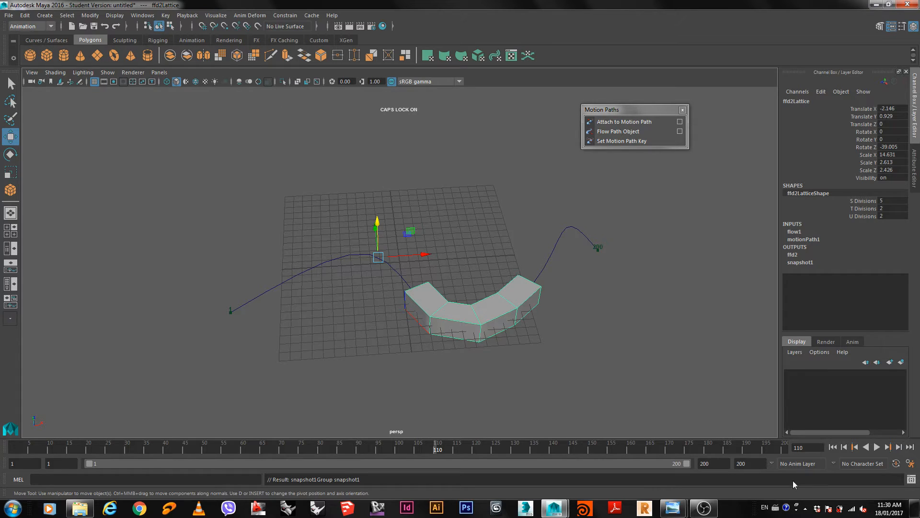
click(877, 447)
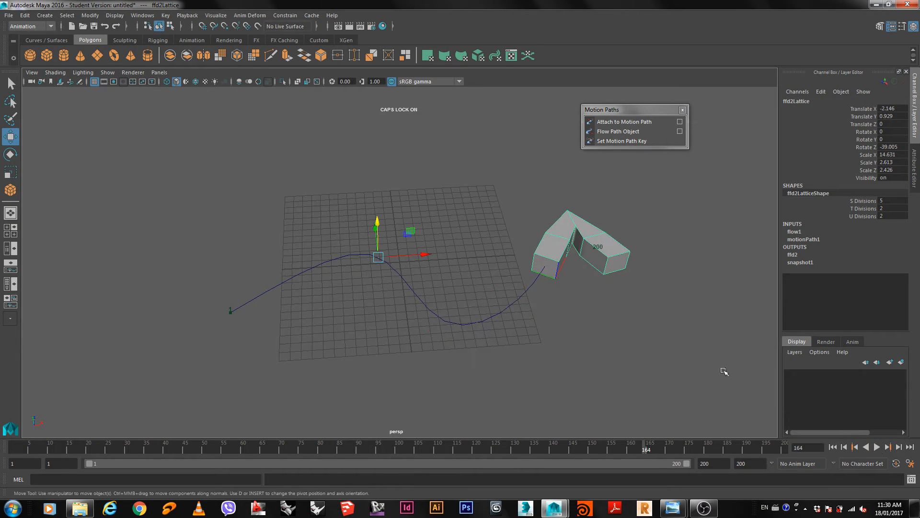
Step: Try to create an animation snapshot of the bent box at frame 164
click(559, 247)
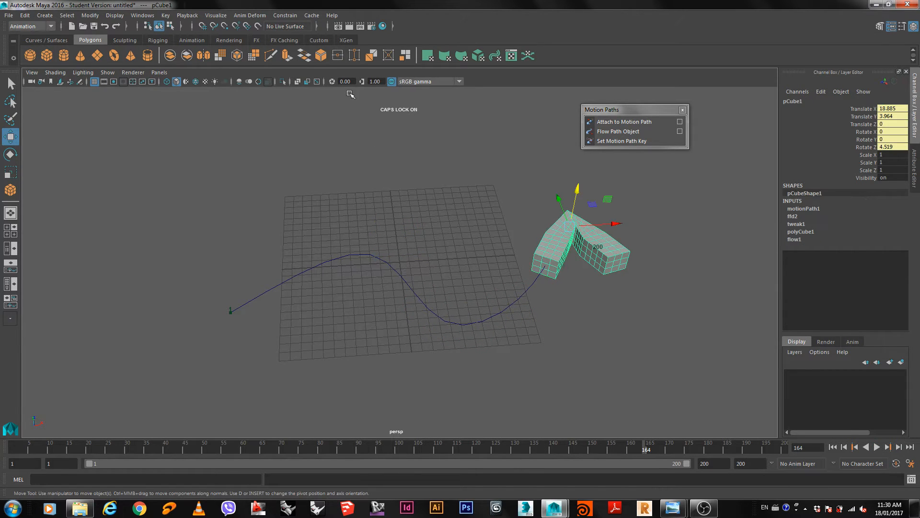
click(216, 15)
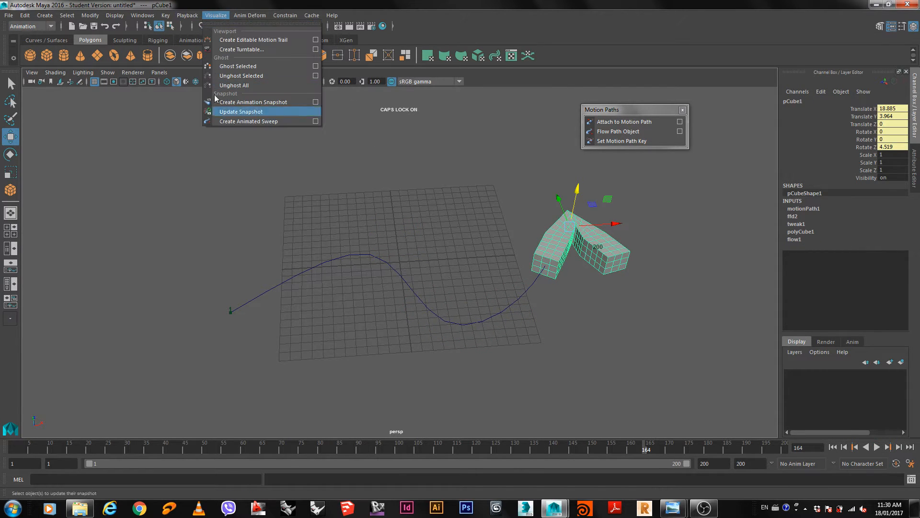
click(242, 103)
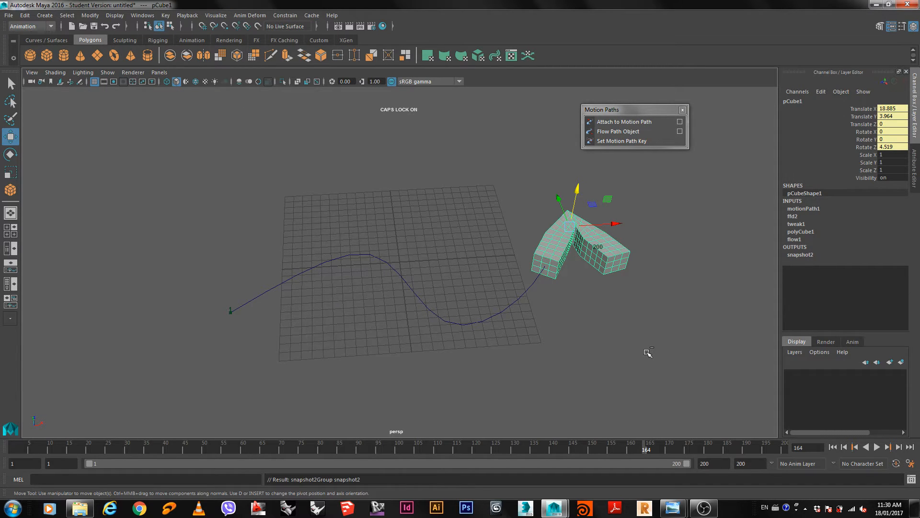
Step: Play the motion from the start to frame 19, duplicate the box and move the copy to about X -19.3, Y -0.1, Z 4.7
click(834, 447)
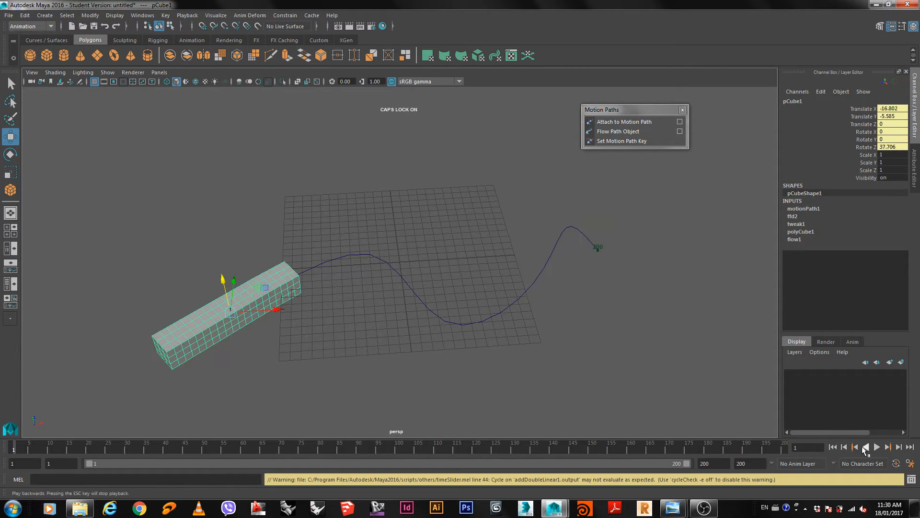
click(866, 447)
click(865, 447)
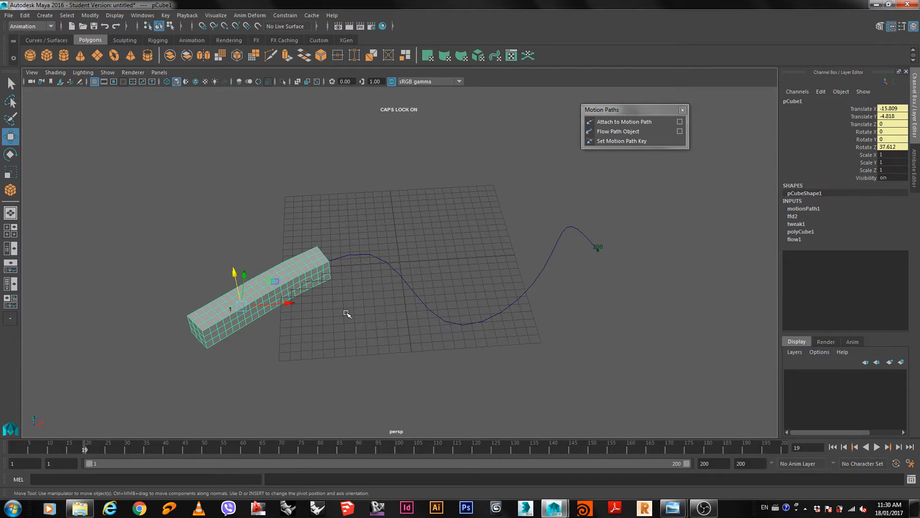
key(ctrl+d)
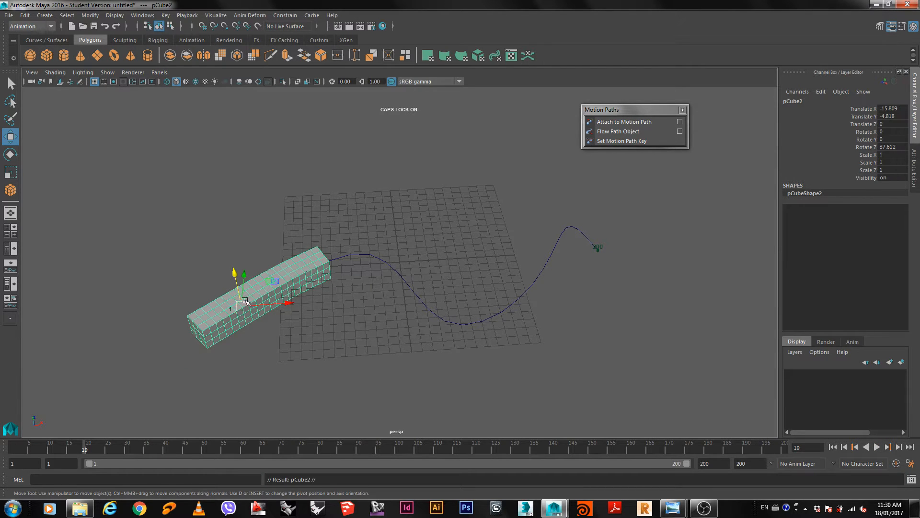
drag(238, 306, 198, 240)
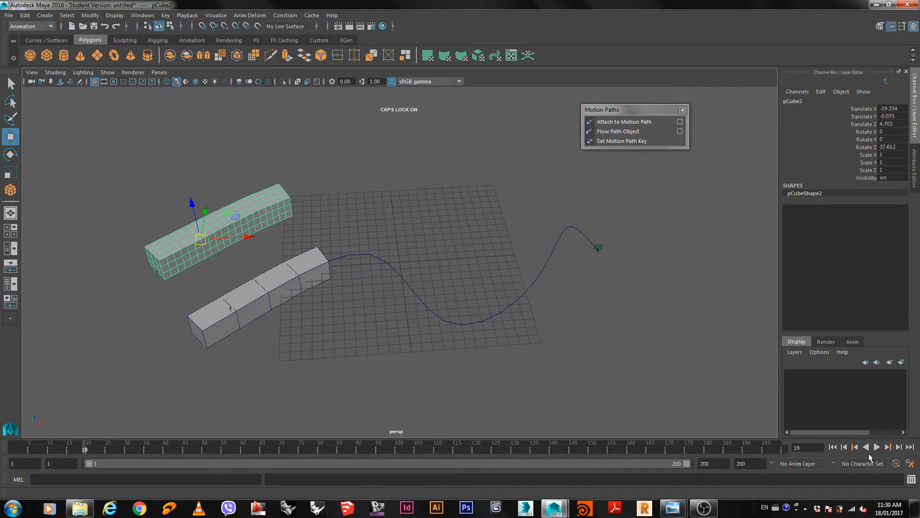
Step: Duplicate the bent box at frame 86 and move the copy off the path to about X -3, Y 2.9, Z 5.6
click(877, 447)
click(877, 447)
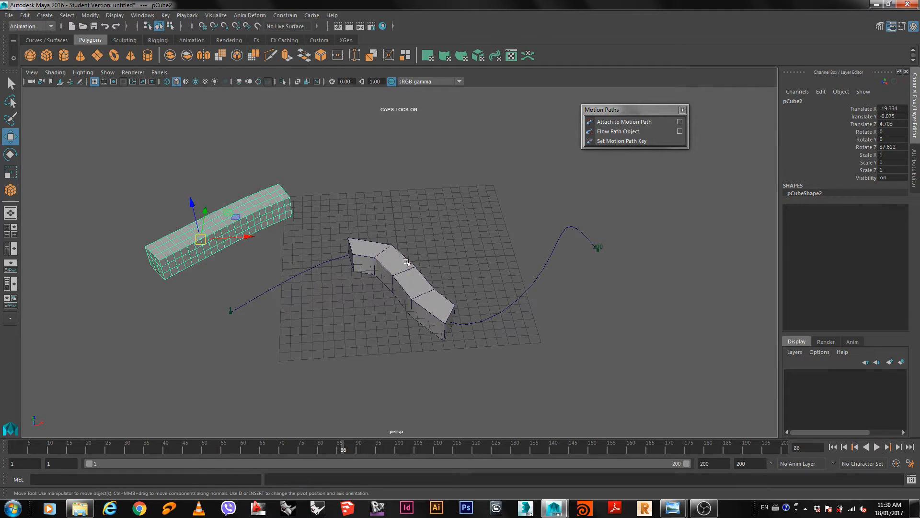
click(406, 262)
key(ctrl+d)
drag(405, 280, 368, 206)
Step: Play on to frame 123, duplicate the bent box and move the copy to about X 6.8, Y 1, Z 7.6
key(alt+v)
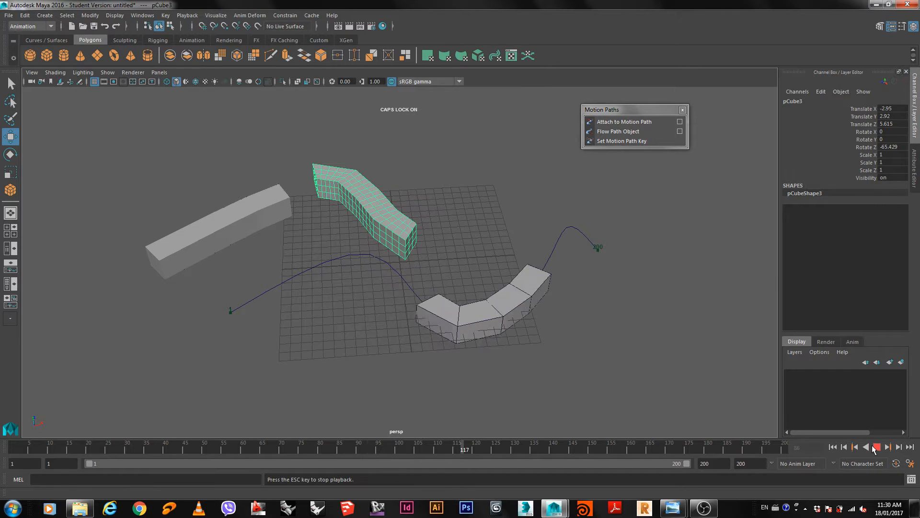
click(518, 311)
key(ctrl+d)
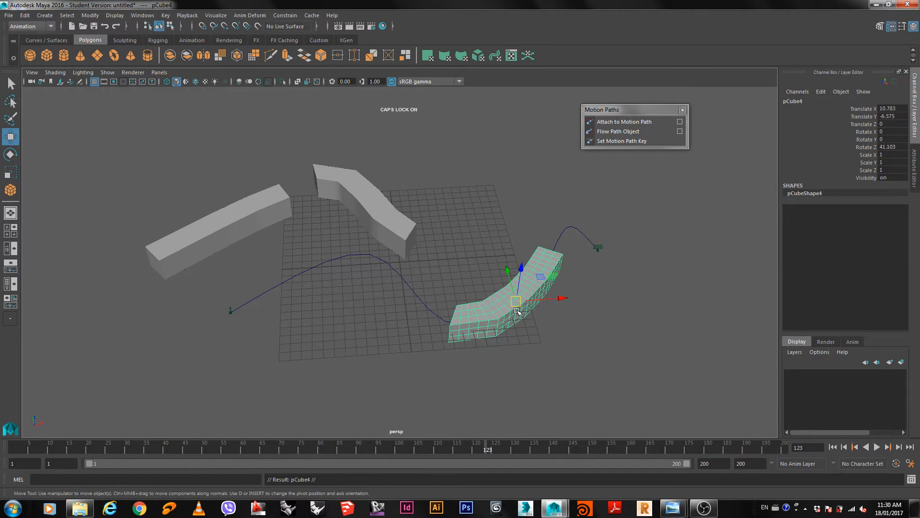
drag(516, 301, 468, 195)
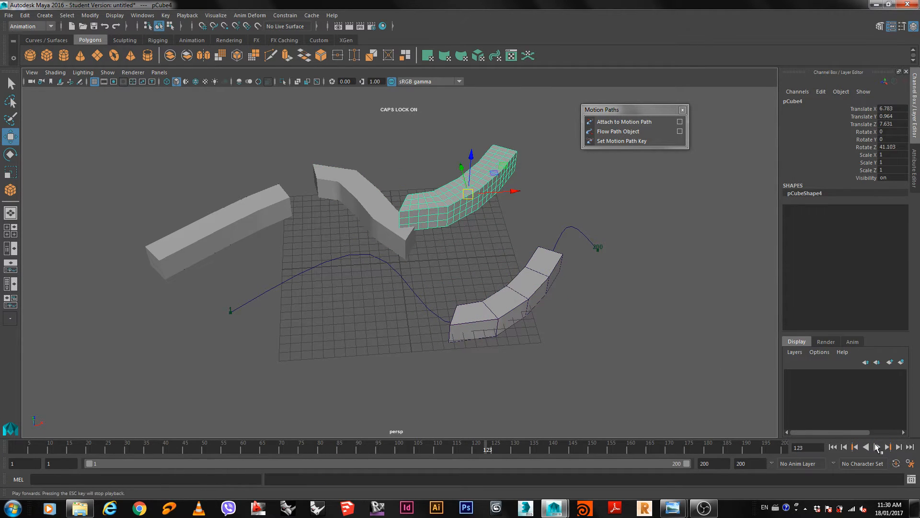
Step: Duplicate the box at frame 160 and move the copy away from the path's end to about X 15.5, Y 8.9, Z 5.6
click(877, 446)
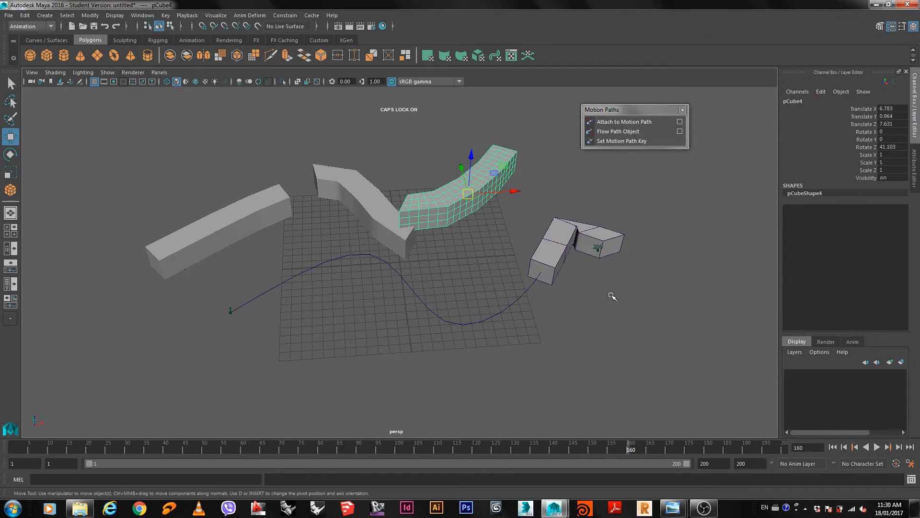
click(546, 252)
key(ctrl+d)
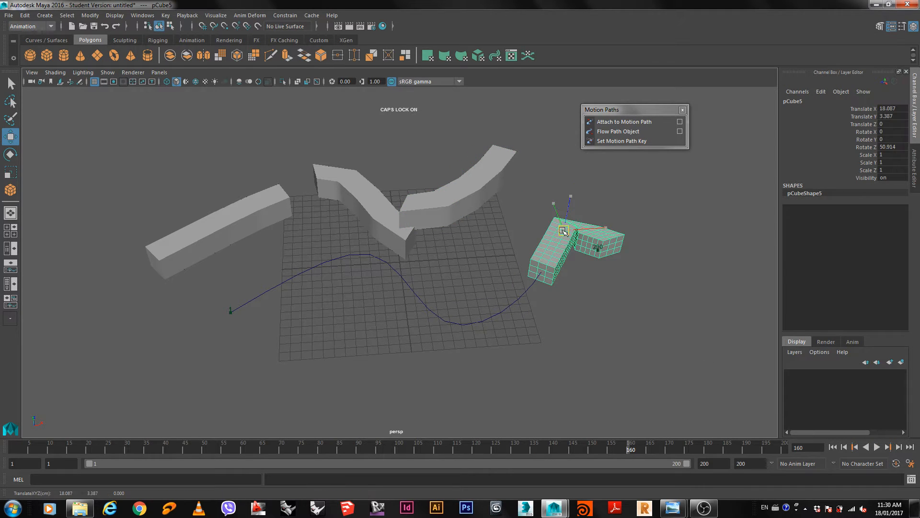
drag(564, 230, 535, 158)
Step: View the duplicated boxes in wireframe, and return to smooth shading with wireframe on shaded turned on
alt+drag(488, 322, 195, 352)
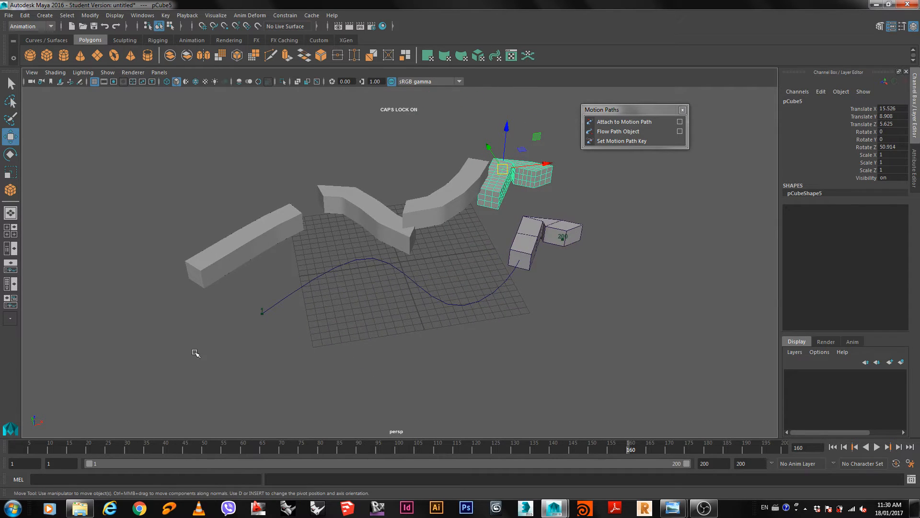
click(166, 81)
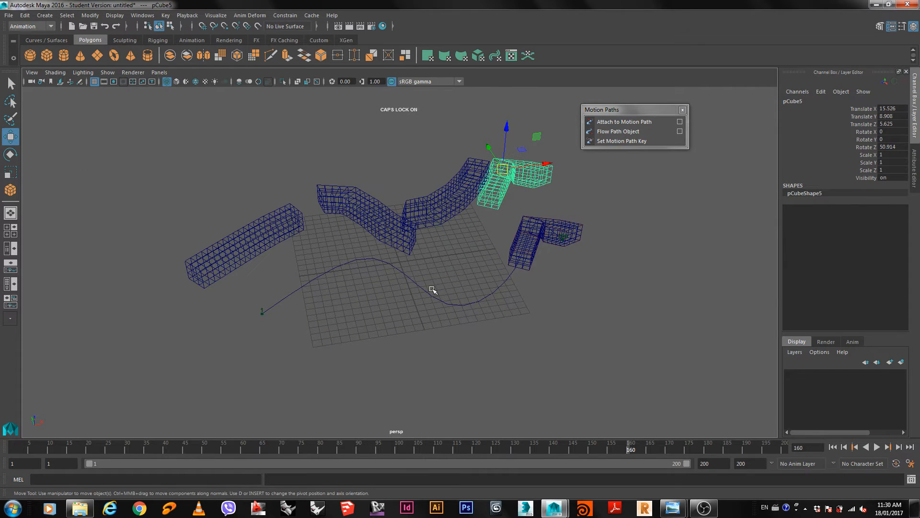
click(176, 81)
click(196, 82)
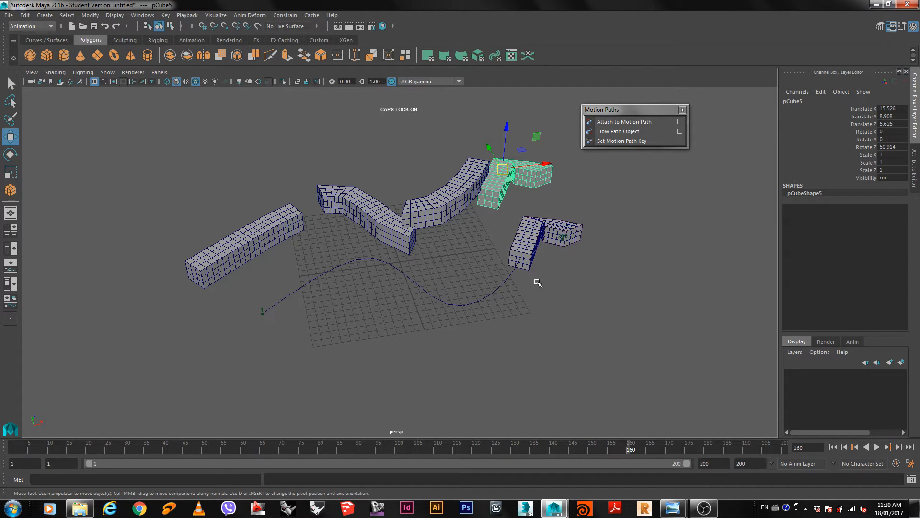
Step: Delete all the box copies, the animated box and its path curve from the scene
scroll(538, 283, down, 3)
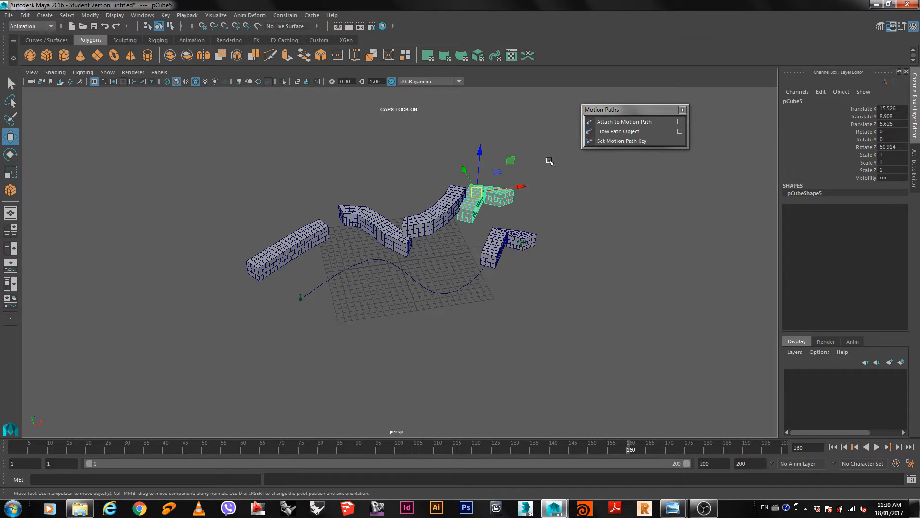
drag(550, 162, 98, 334)
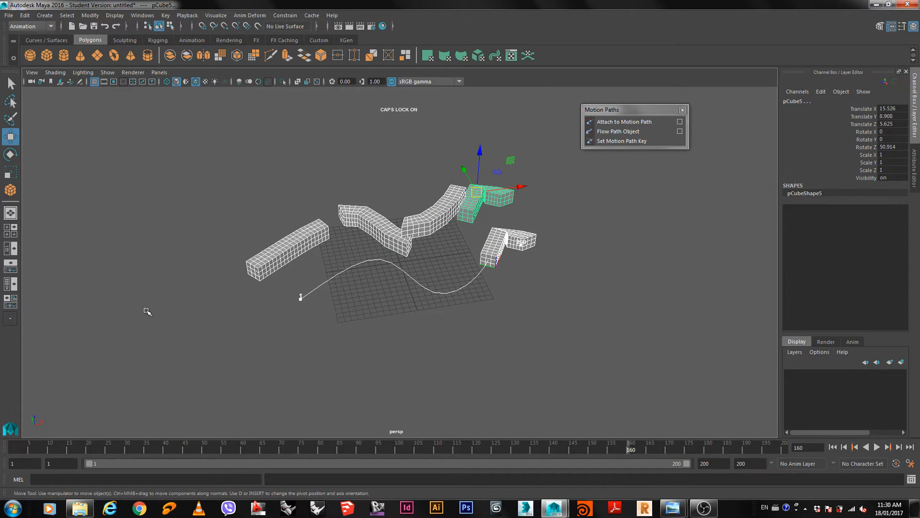
key(Delete)
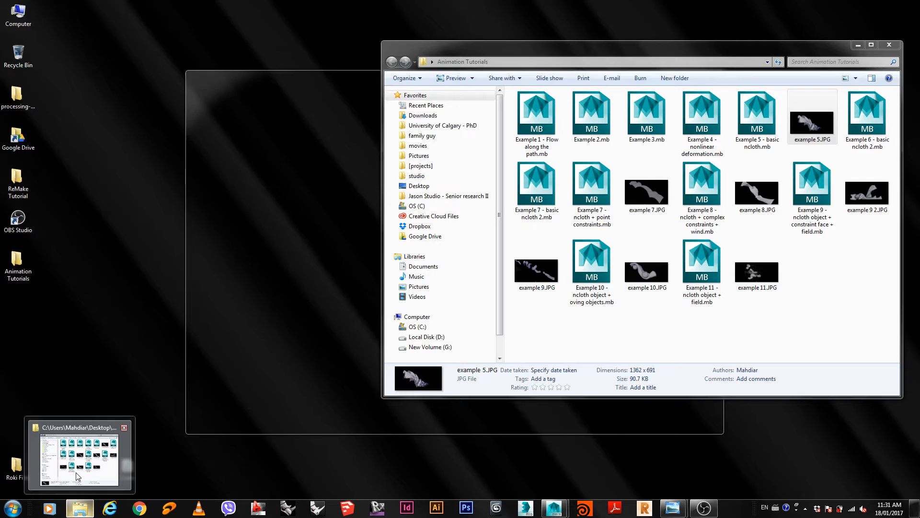
Step: Import "Example 1 - Flow along the path.mb" from the Animation Tutorials folder into the Maya scene
click(91, 458)
click(539, 121)
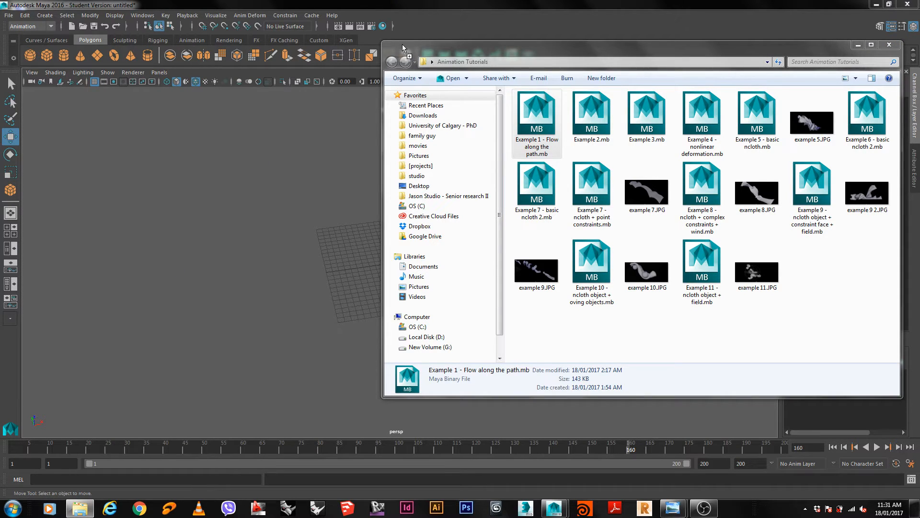
drag(402, 48, 243, 214)
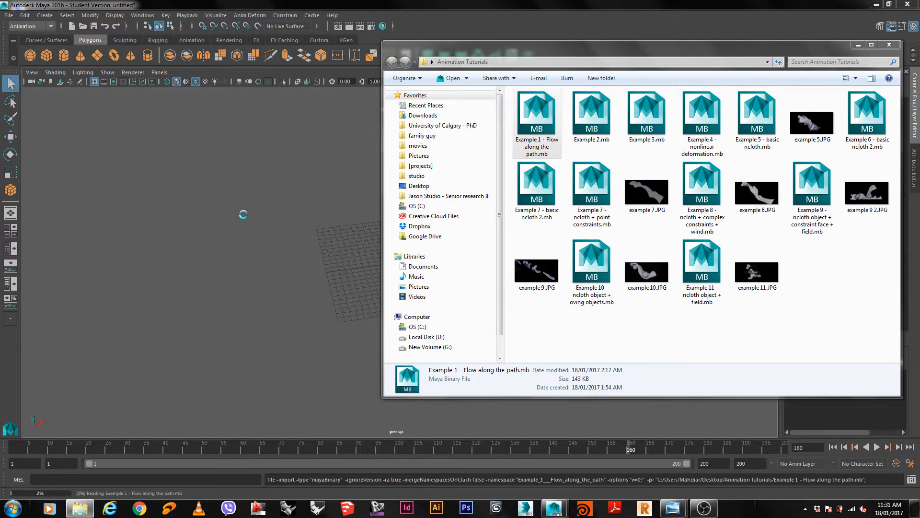
Step: Examine the imported flow-path example from several angles while its animation plays, and stop the playback
scroll(329, 282, down, 5)
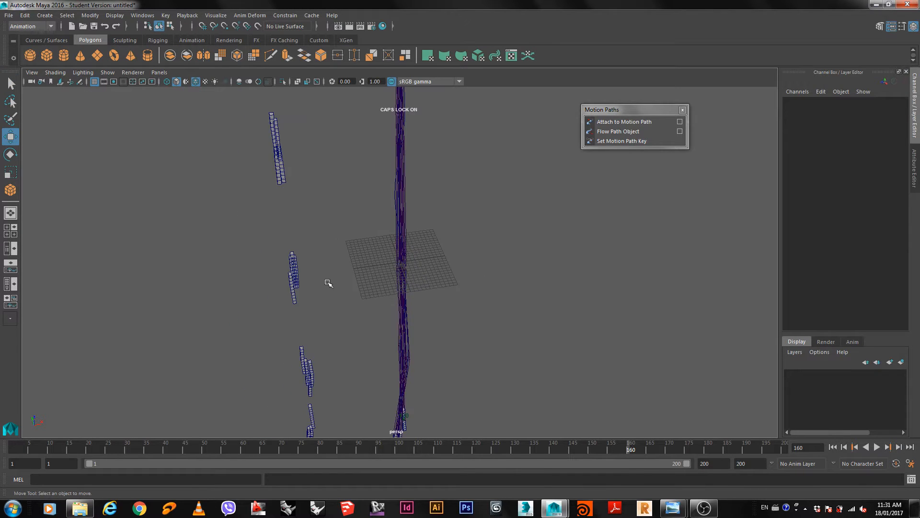
alt+drag(372, 357, 563, 284)
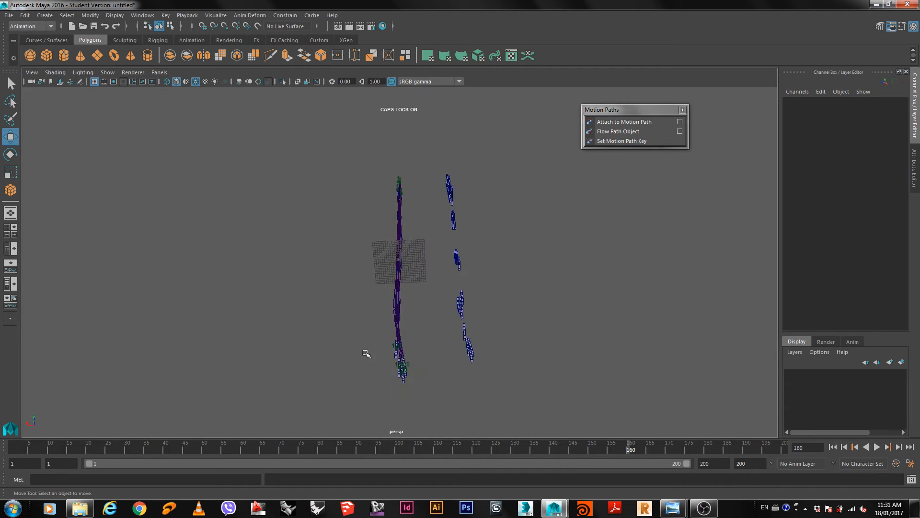
scroll(403, 359, up, 3)
scroll(411, 358, down, 3)
click(877, 447)
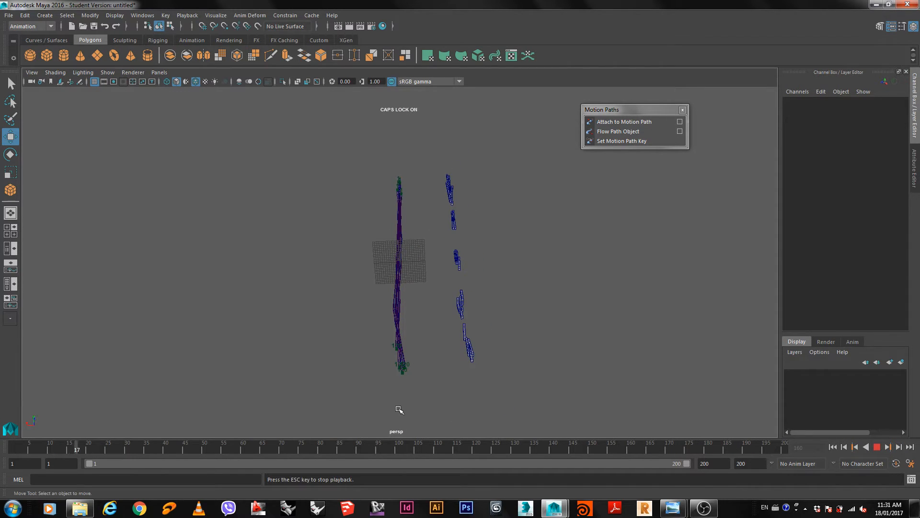
alt+drag(398, 411, 528, 363)
scroll(449, 331, up, 10)
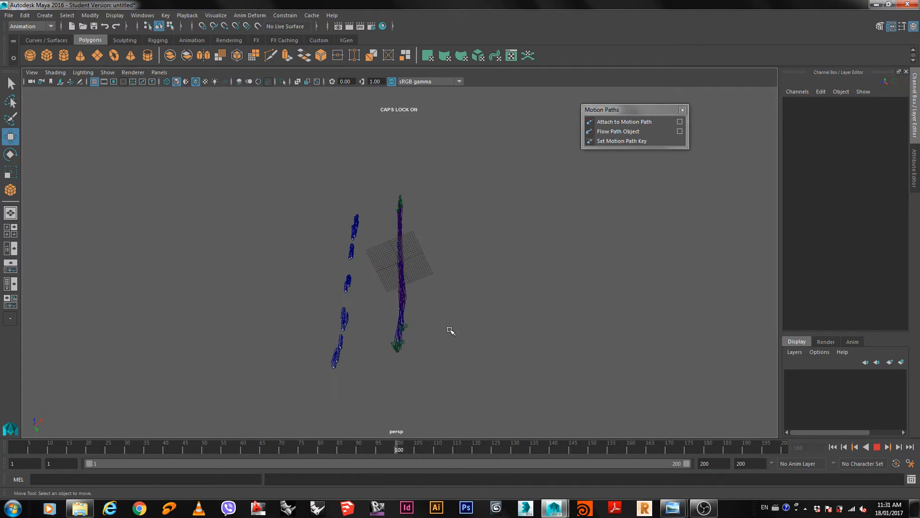
scroll(414, 269, up, 3)
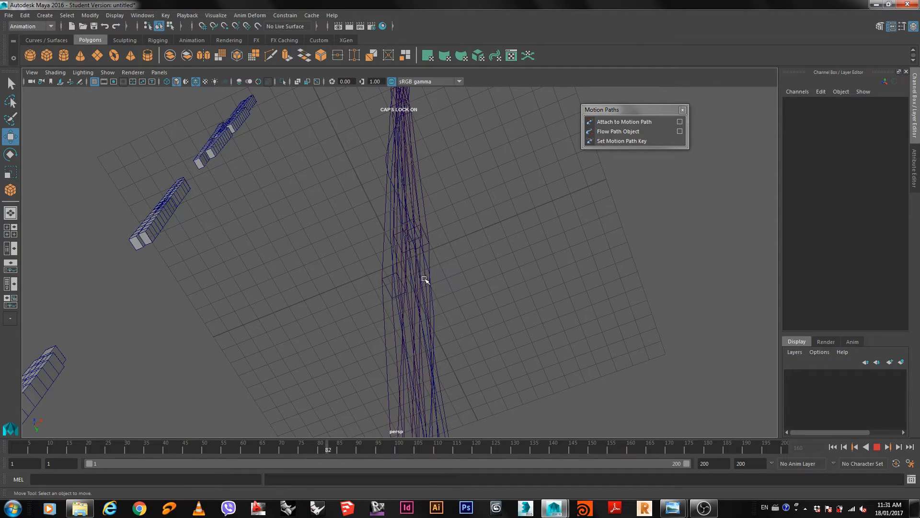
alt+drag(425, 278, 430, 281)
alt+drag(452, 322, 490, 329)
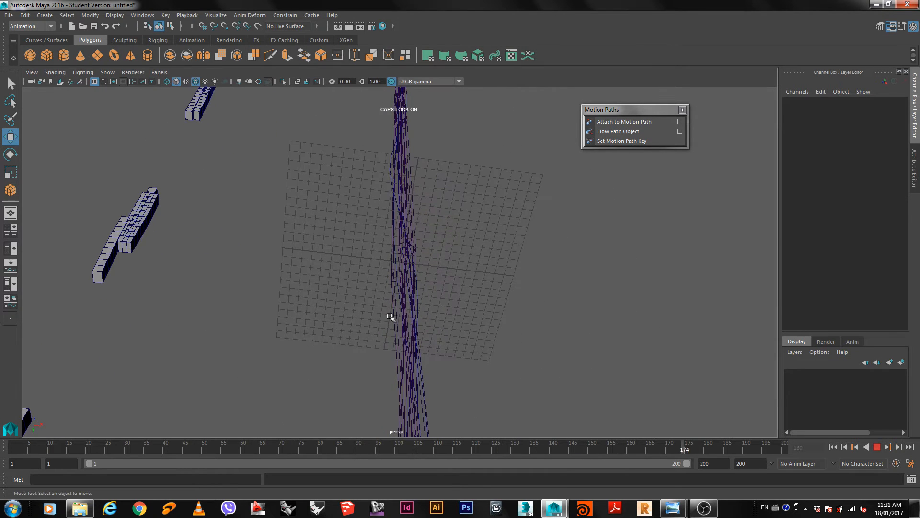
alt+right_drag(390, 316, 272, 286)
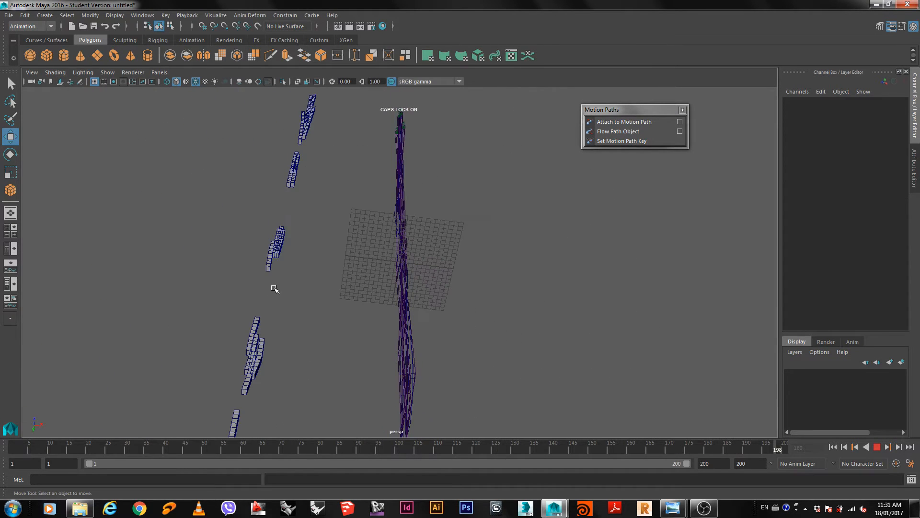
click(880, 450)
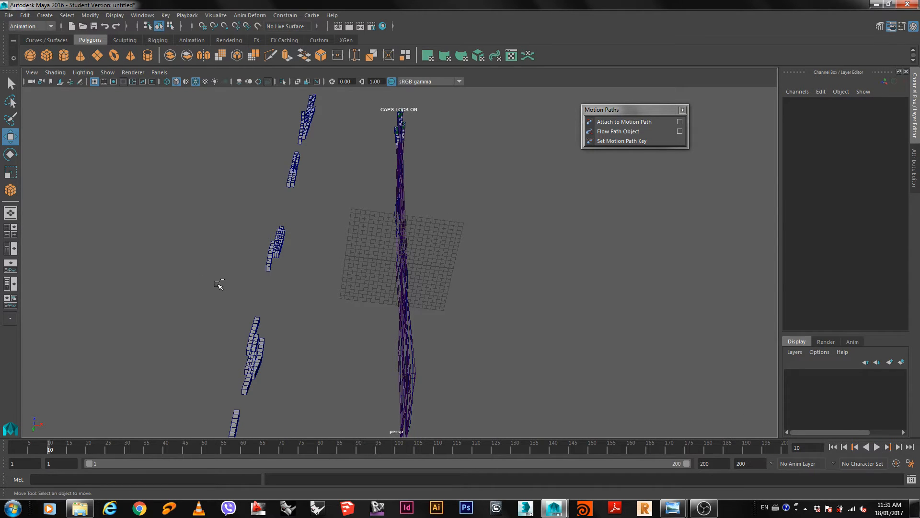
key(ctrl+a)
key(Caps_Lock)
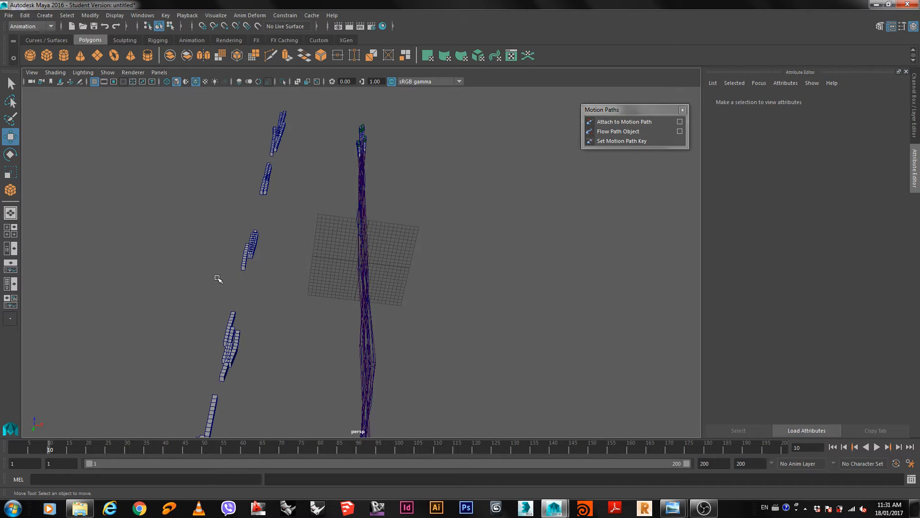
key(ctrl+a)
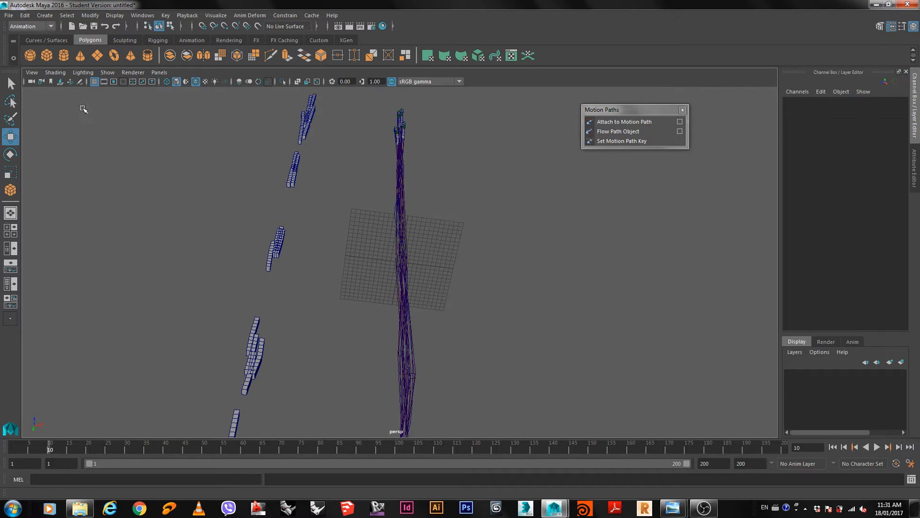
Step: Start a new scene without saving the changes to the current one
click(9, 15)
click(40, 33)
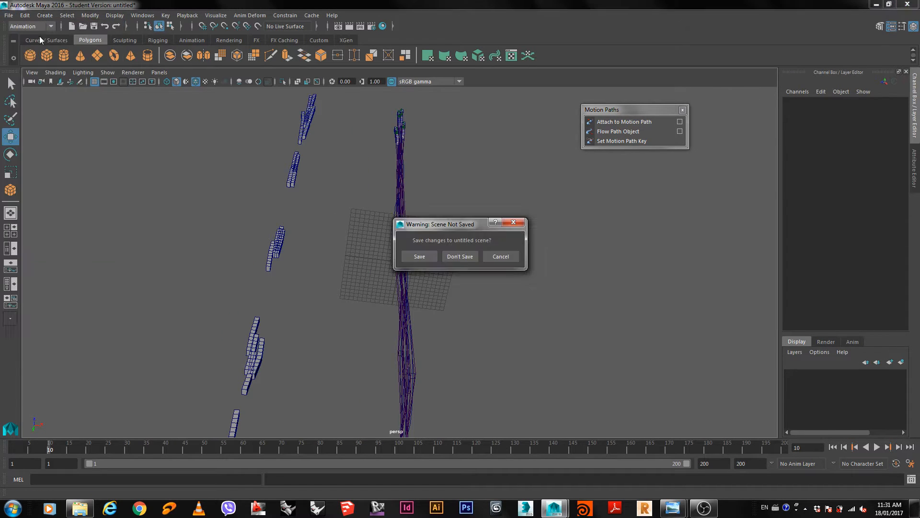
click(456, 259)
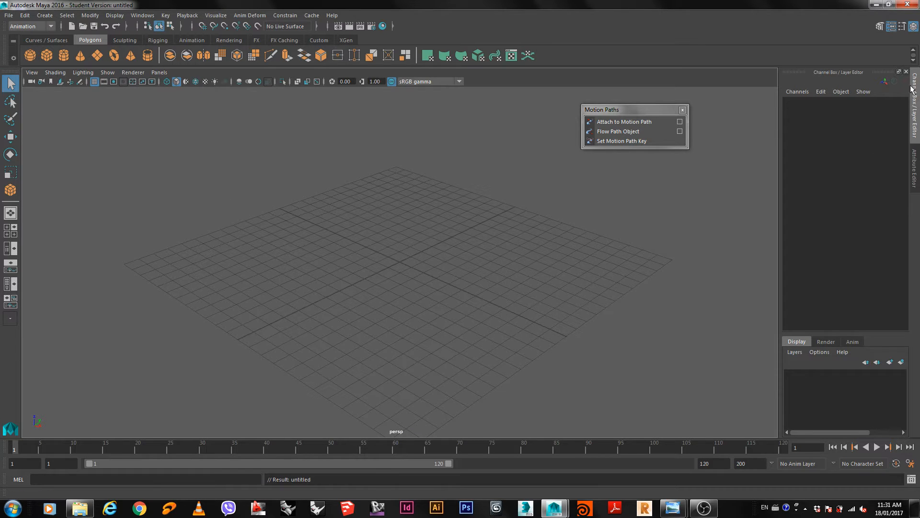
click(916, 177)
click(916, 144)
click(794, 91)
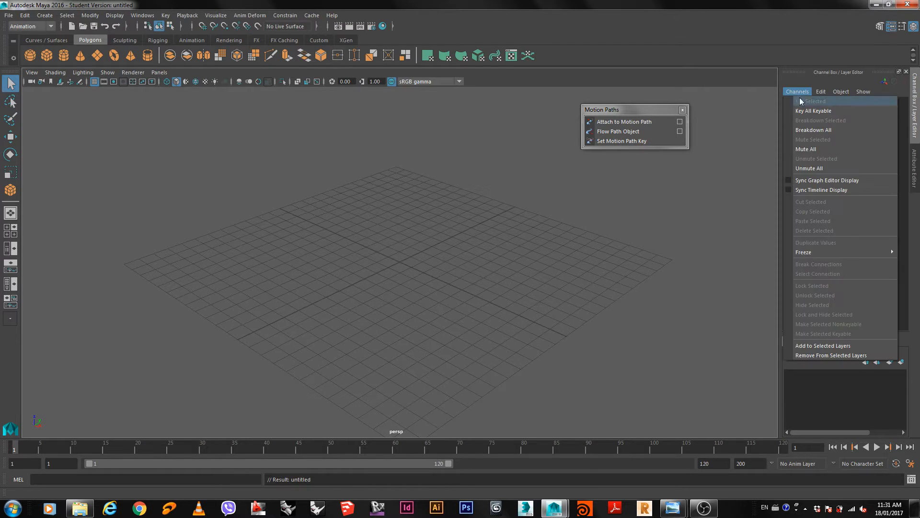
click(47, 56)
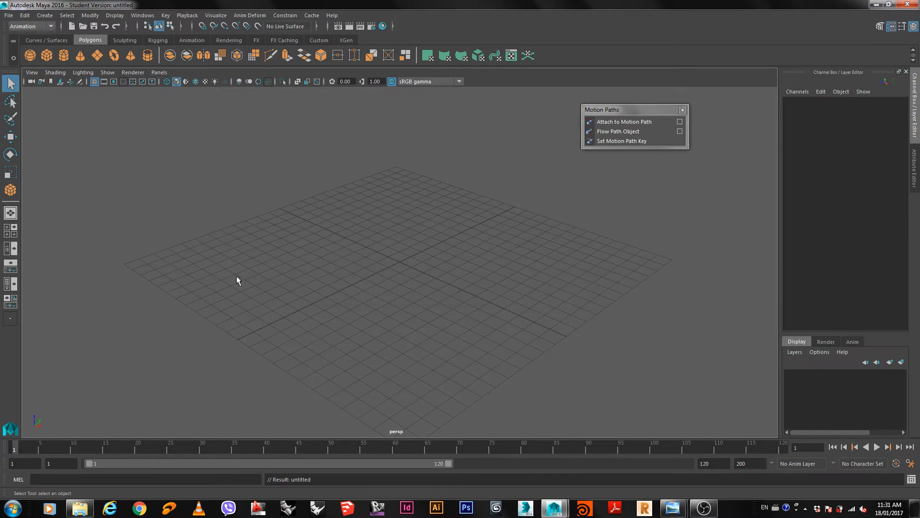
Step: Draw a polygon box about 14.4 × 4.4 × 5.8 units with 5 width, 5 height and 10 depth subdivisions
mouse_move(320, 232)
mouse_down()
mouse_move(421, 339)
mouse_move(406, 286)
mouse_move(412, 185)
mouse_up()
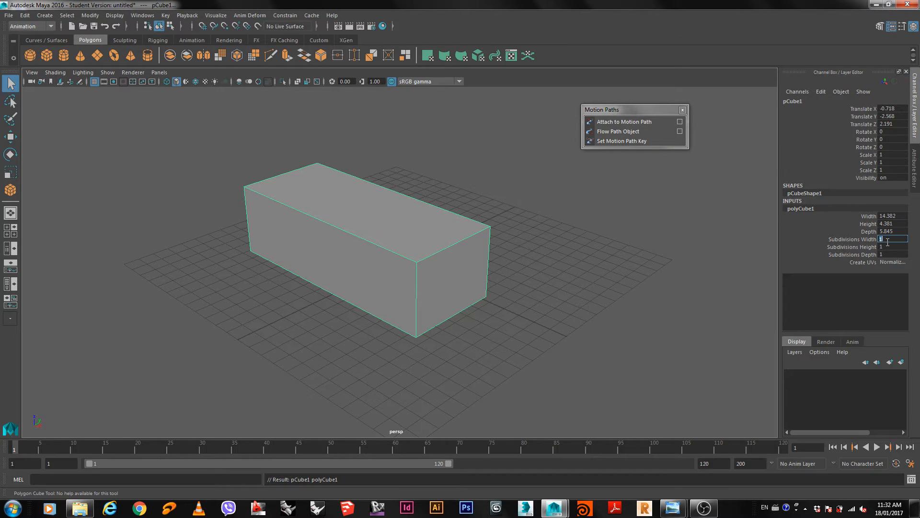
text(5)
key(Tab)
text(5)
key(Tab)
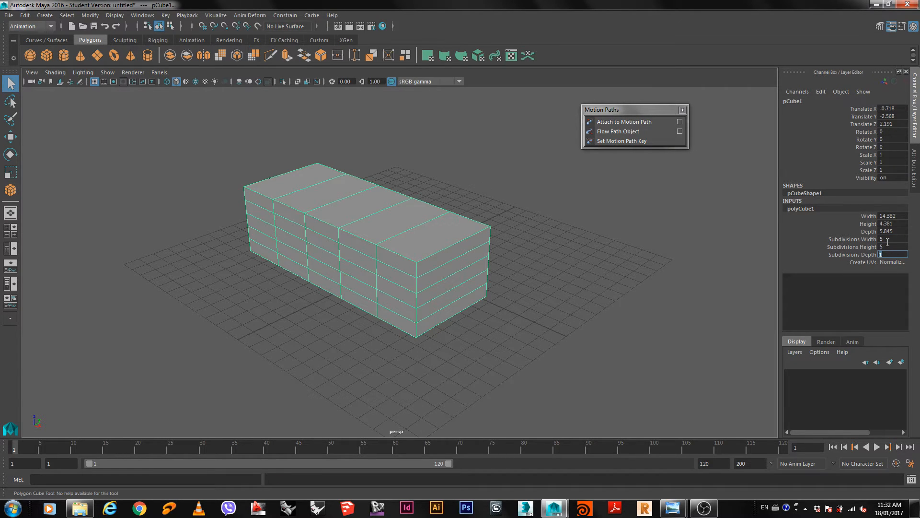
text(10)
key(Tab)
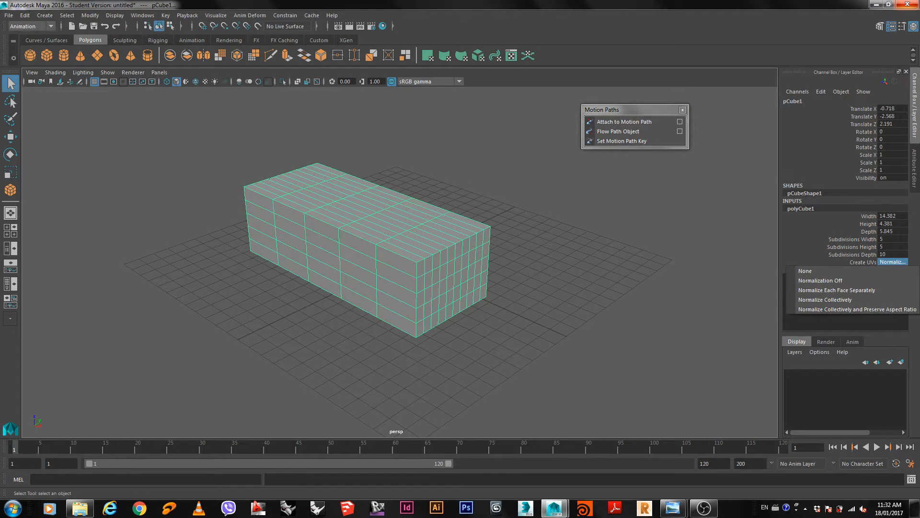
click(901, 246)
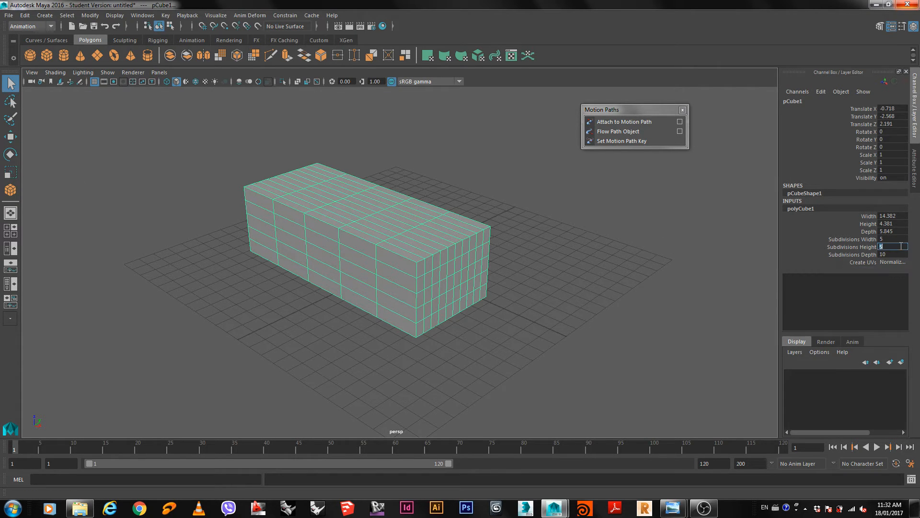
Step: Change the box's subdivisions to 10 in width and 5 in depth
click(900, 238)
text(10)
key(Tab)
key(Tab)
text(5)
key(Tab)
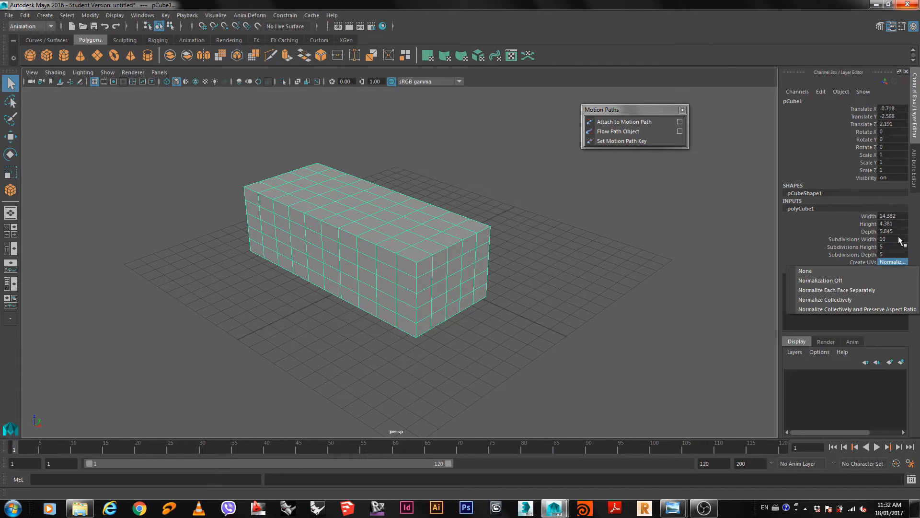
click(249, 250)
click(447, 315)
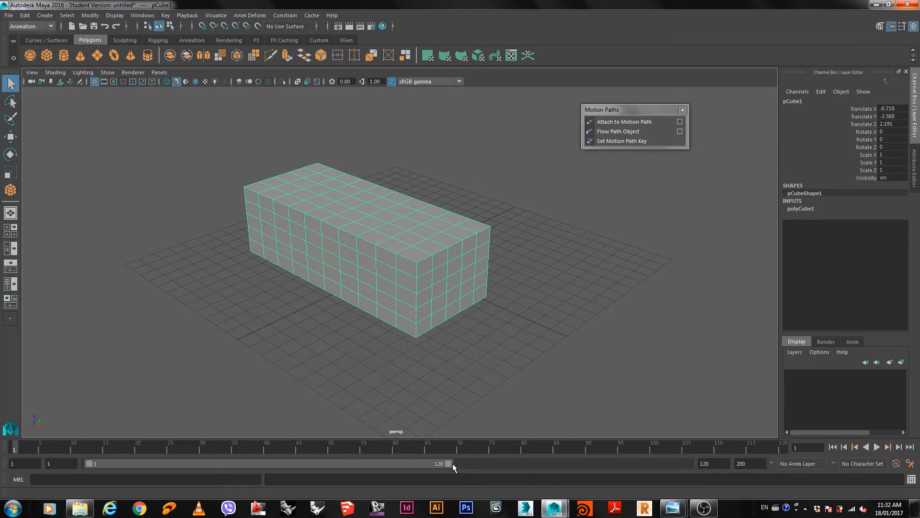
Step: Extend the playback range to frames 1–200 and reselect the subdivided box
drag(453, 463, 821, 464)
drag(330, 462, 89, 463)
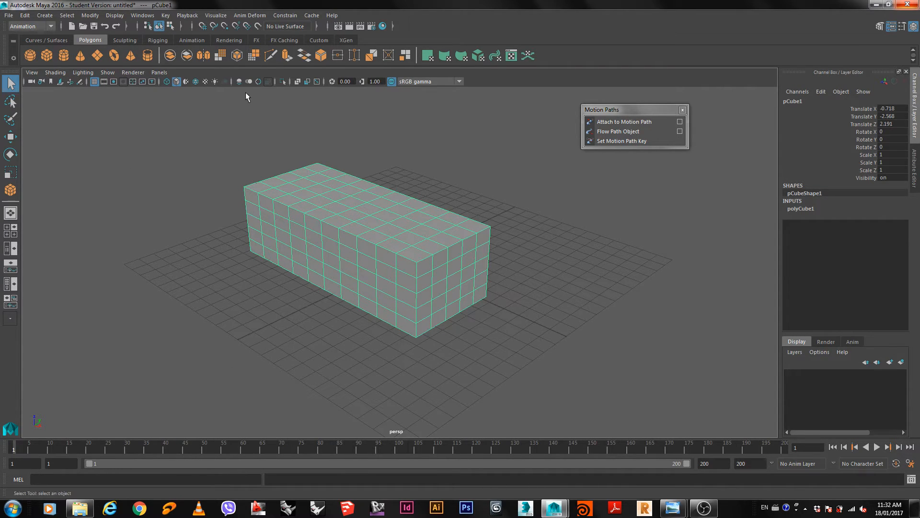
click(322, 153)
click(304, 201)
Step: Add a Bend deformer to the box from the Modeling menu set, keeping the Nonlinear deformers as a floating palette clear of the channel values
click(50, 26)
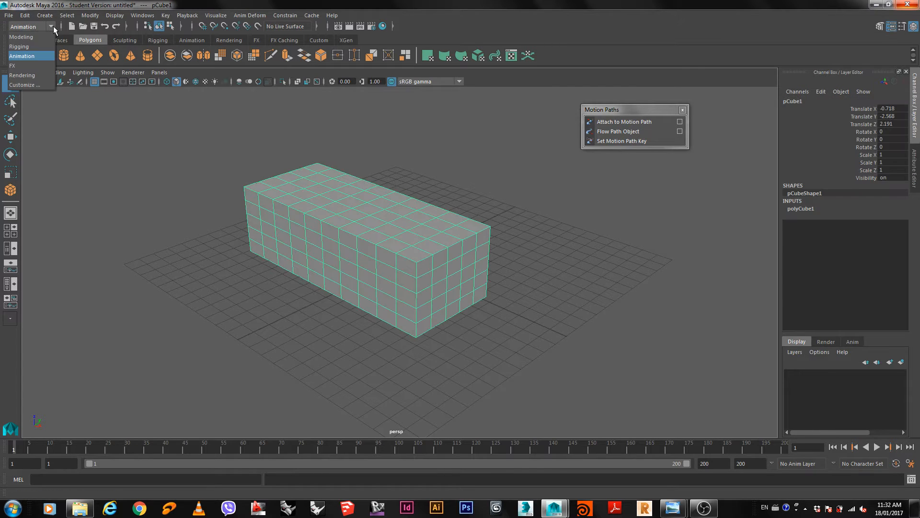
click(39, 38)
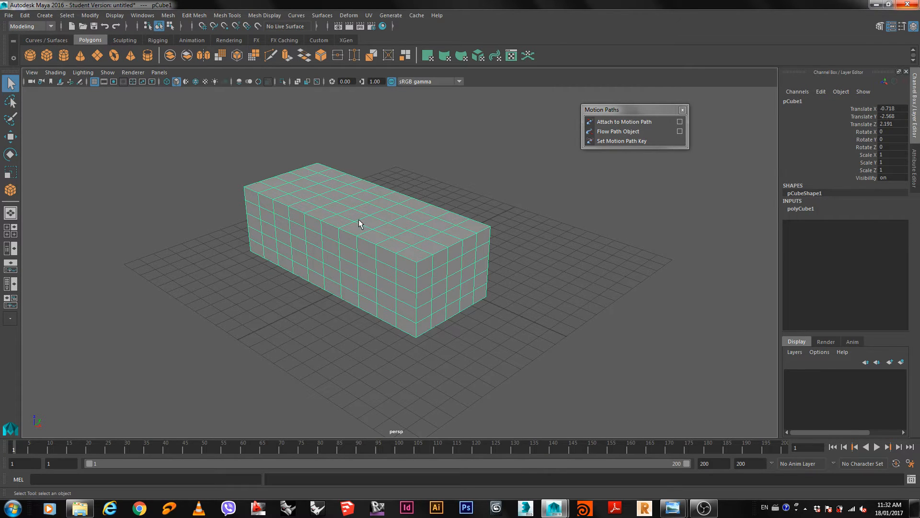
click(351, 16)
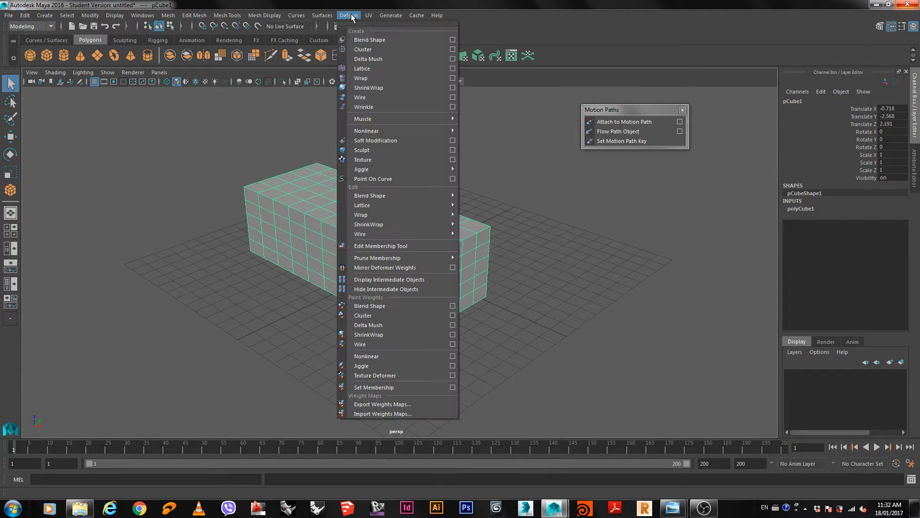
mouse_move(387, 131)
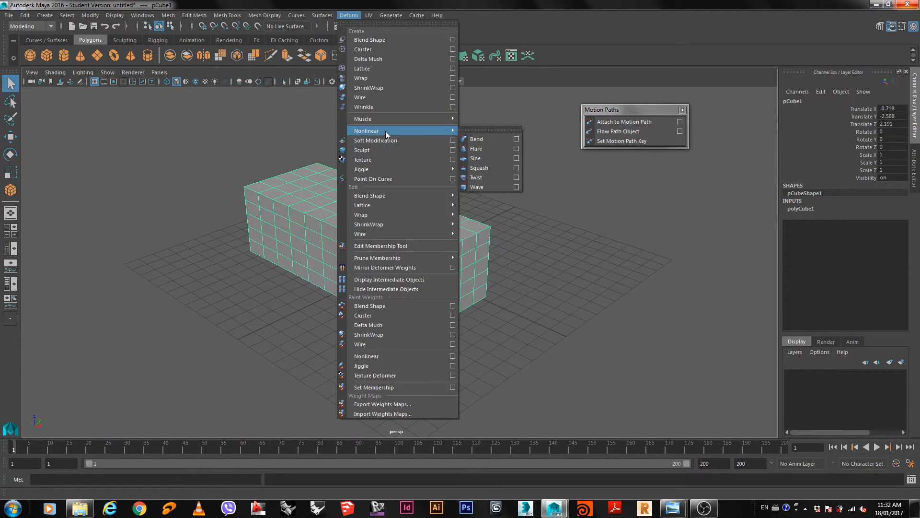
click(508, 130)
drag(485, 123, 762, 101)
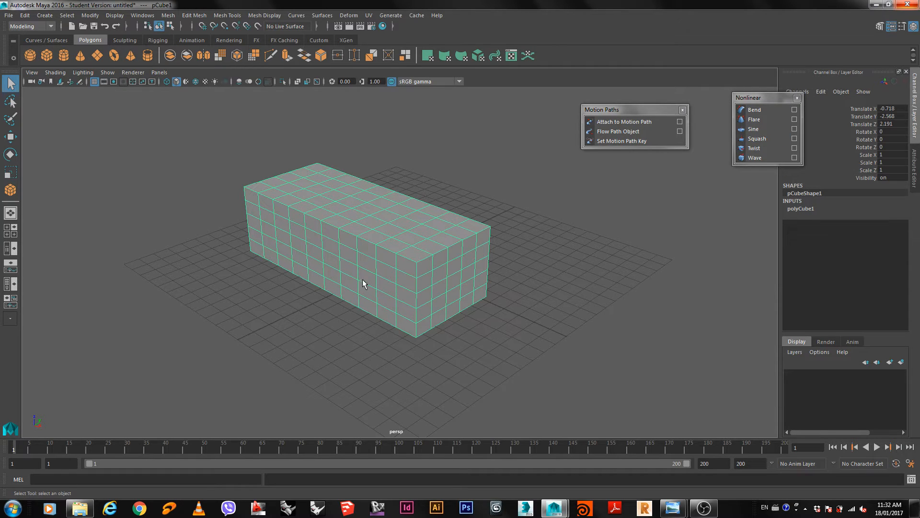
click(752, 109)
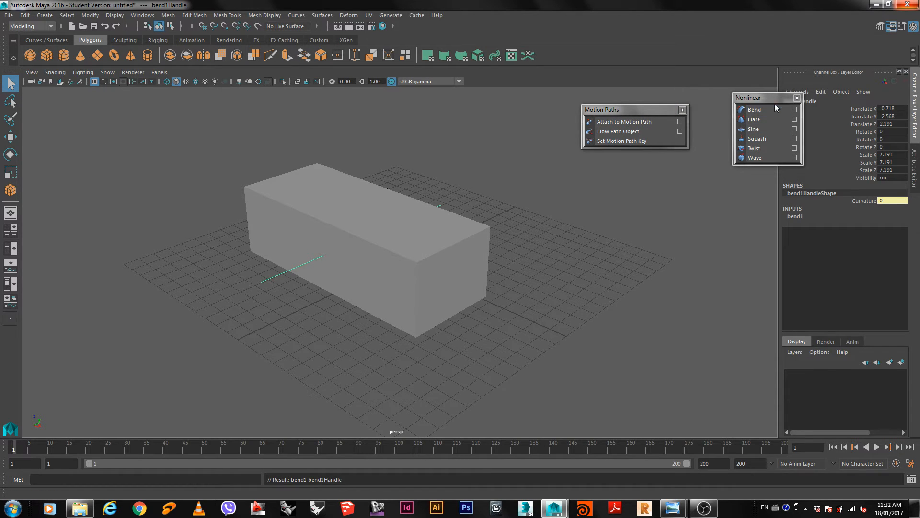
drag(773, 98, 750, 90)
Step: Try bend curvatures of 90 and 50 on the box and show its wireframe over the shading
click(797, 216)
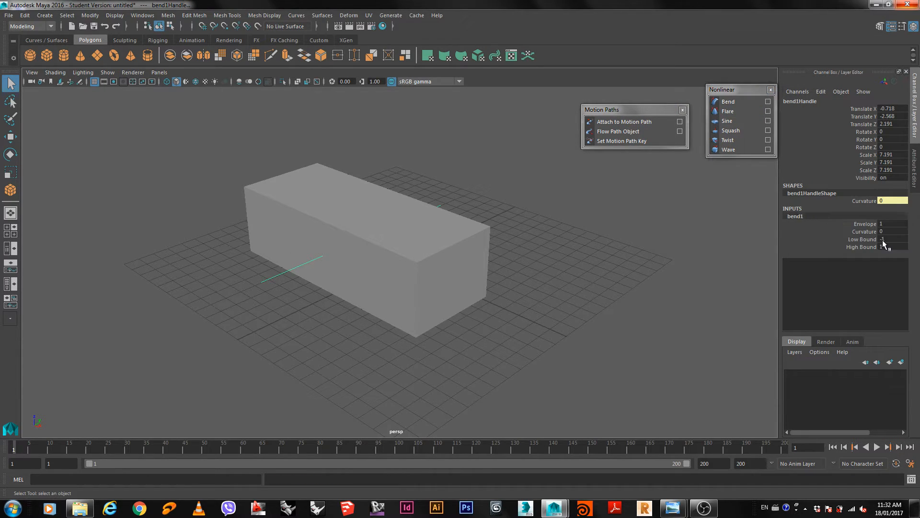
click(866, 232)
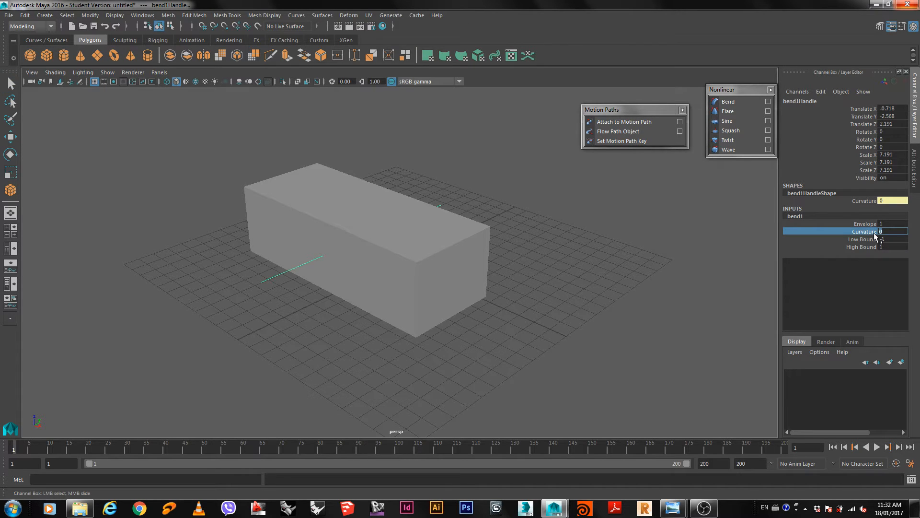
text(90)
key(Return)
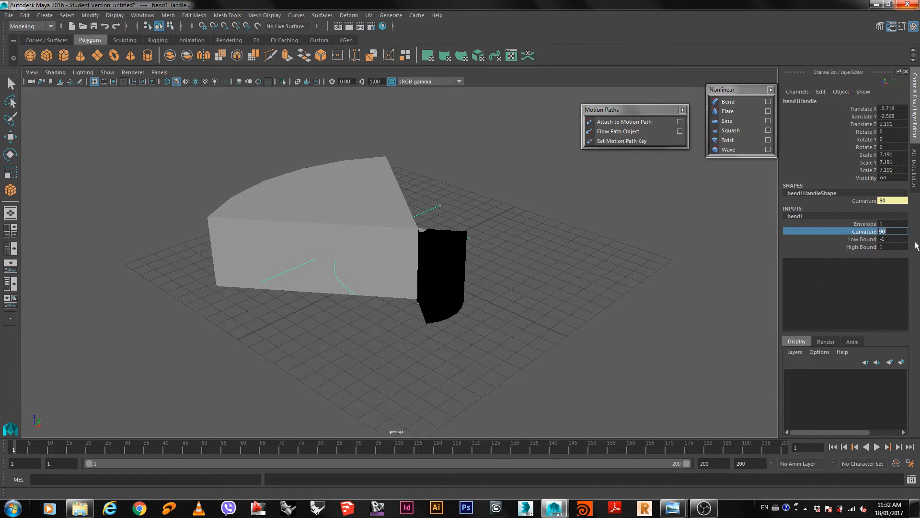
text(50)
key(Return)
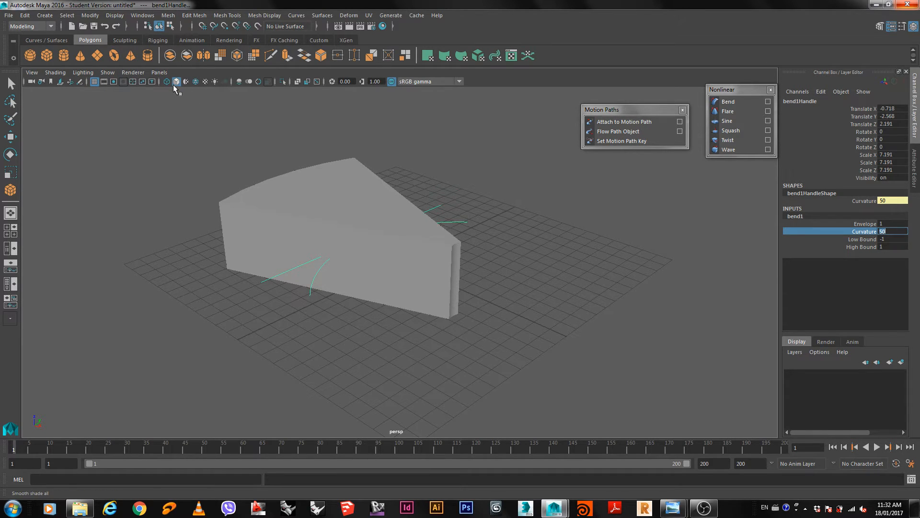
click(195, 82)
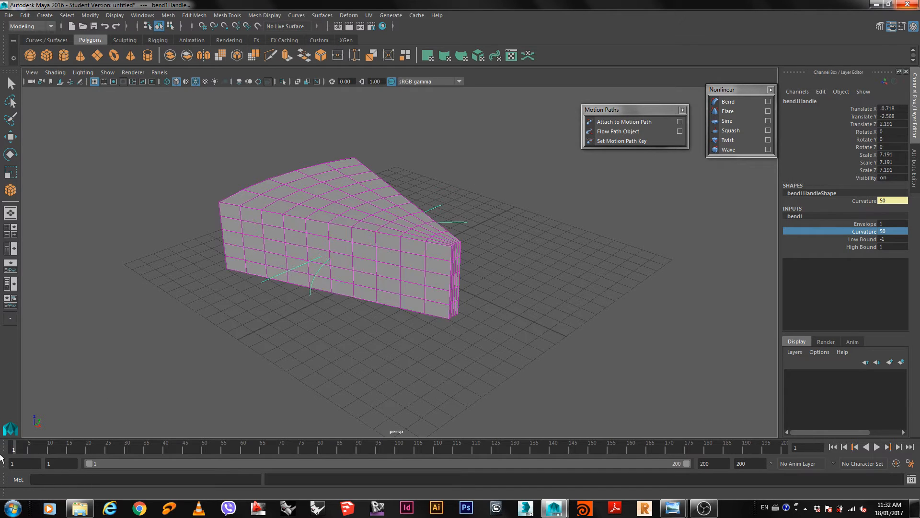
Step: Set the bend deformer's curvature to 0 and key it at frame 1
double_click(896, 232)
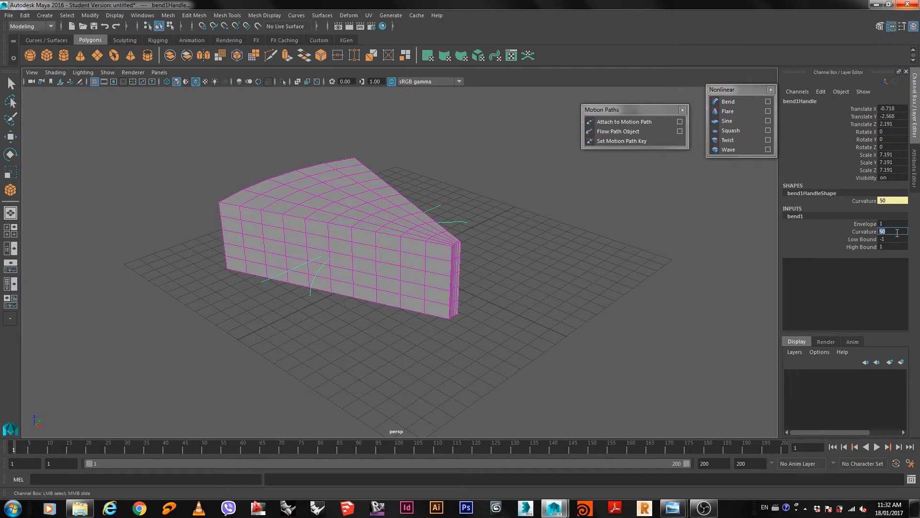
text(0)
key(Return)
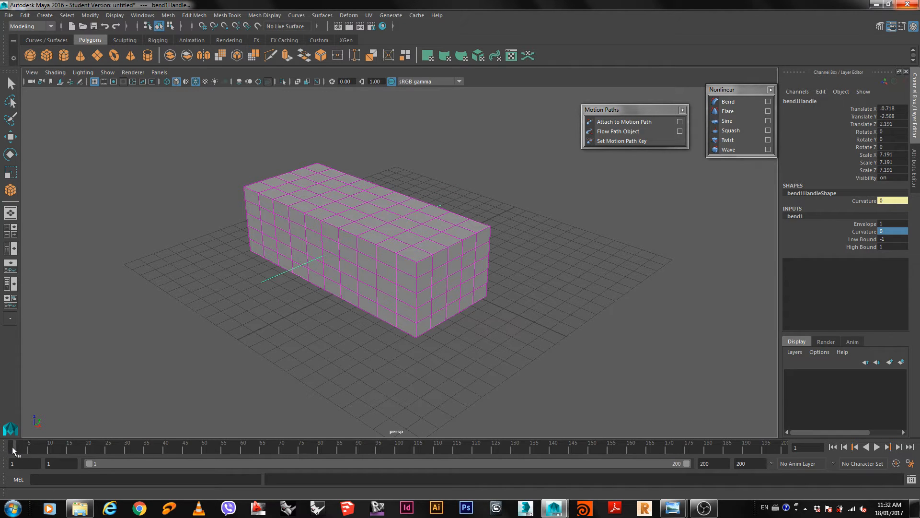
right_click(863, 235)
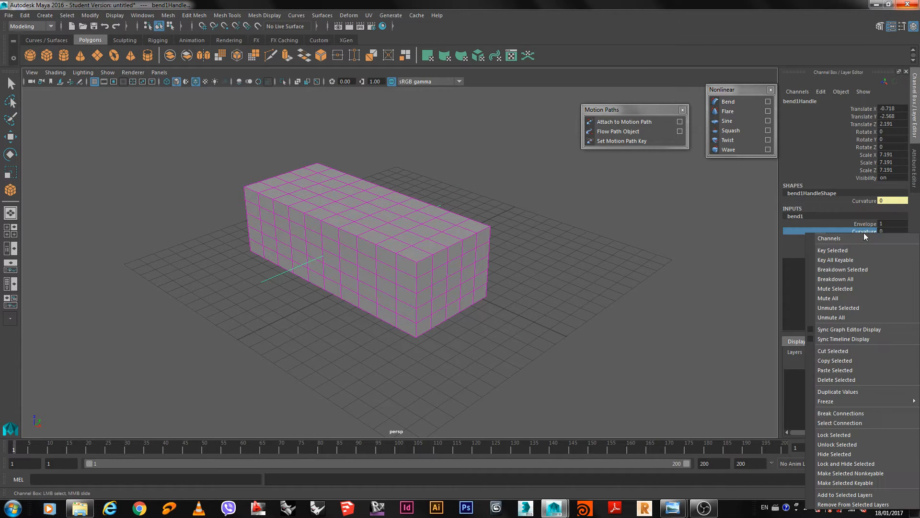
click(836, 251)
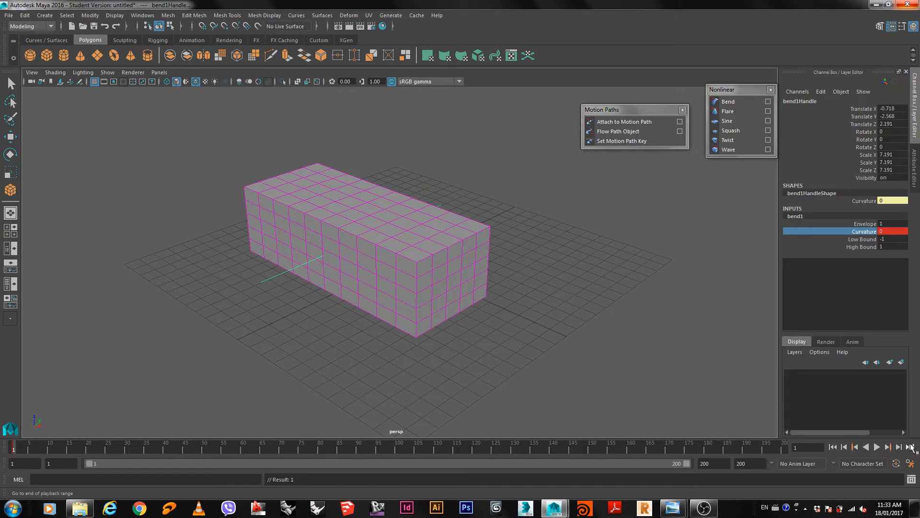
Step: Set the bend deformer's curvature to 50 and key it at frame 200
click(910, 447)
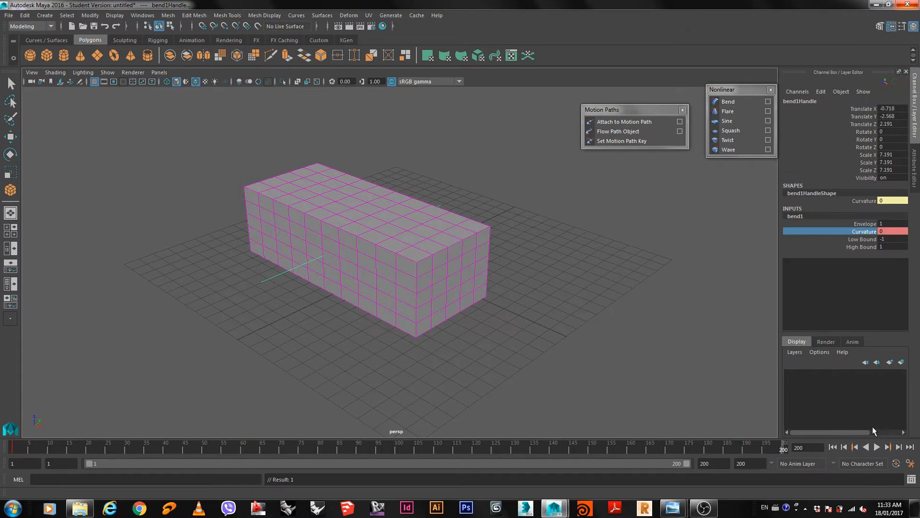
click(881, 231)
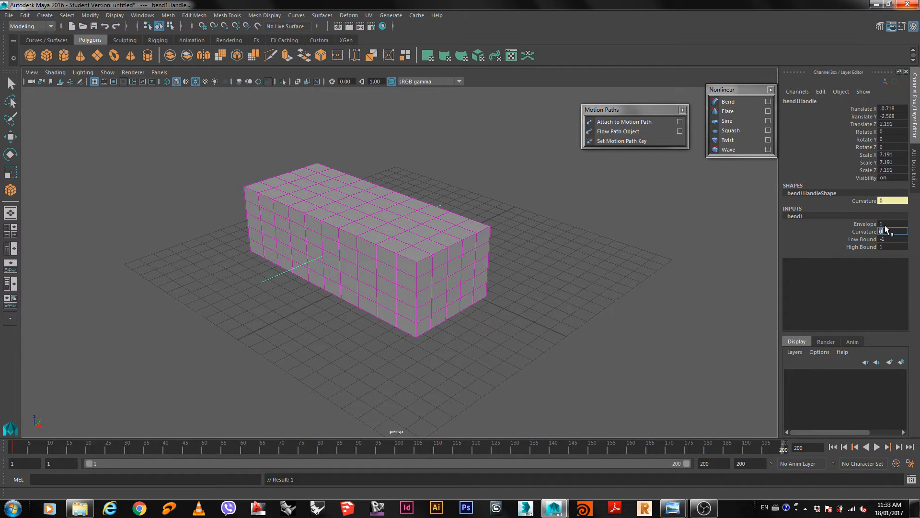
key(Return)
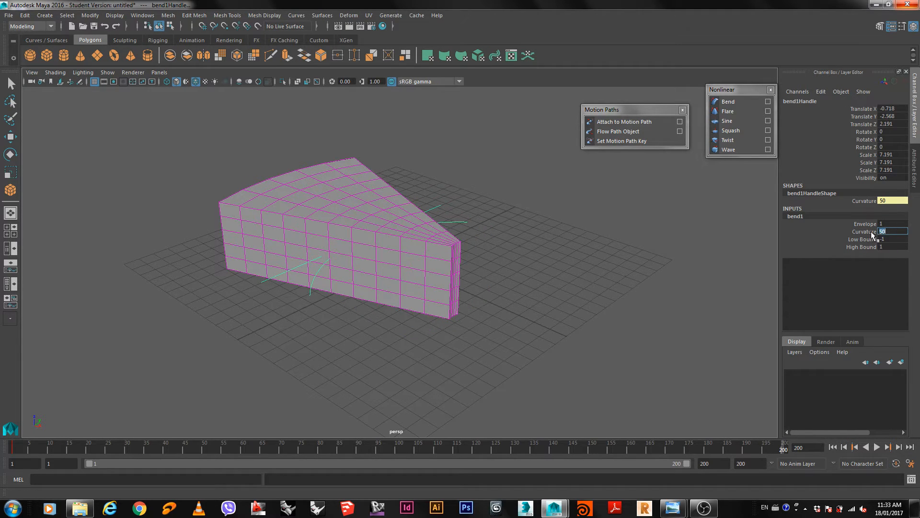
right_click(872, 234)
click(835, 248)
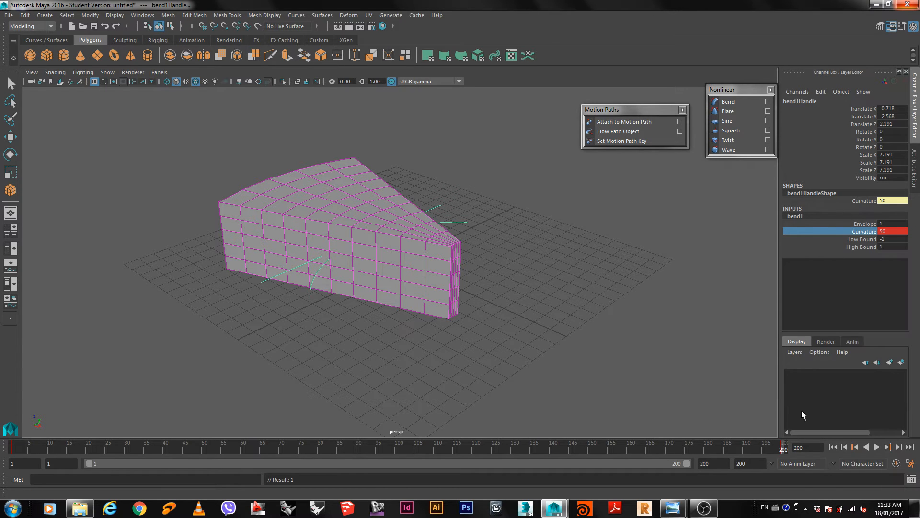
Step: Play the bending animation of the box and stop the playback
click(877, 448)
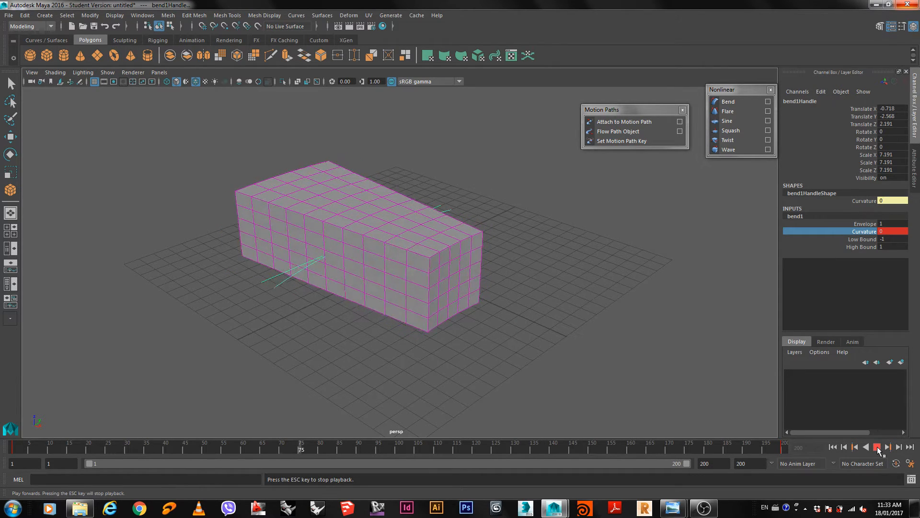
click(878, 447)
key(q)
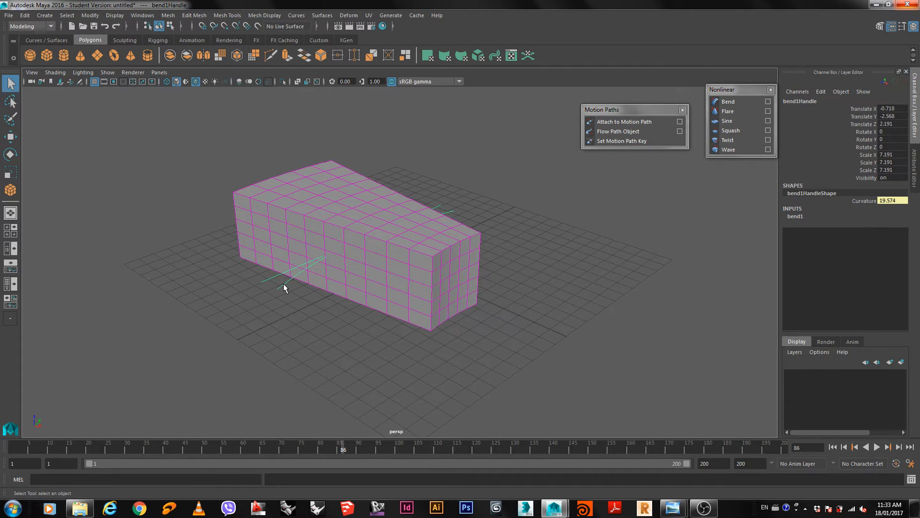
Step: Move the bend handle along the X axis to the near end of the box, at about X 6.7
mouse_move(269, 289)
mouse_down()
mouse_move(256, 281)
mouse_move(259, 288)
mouse_up()
key(w)
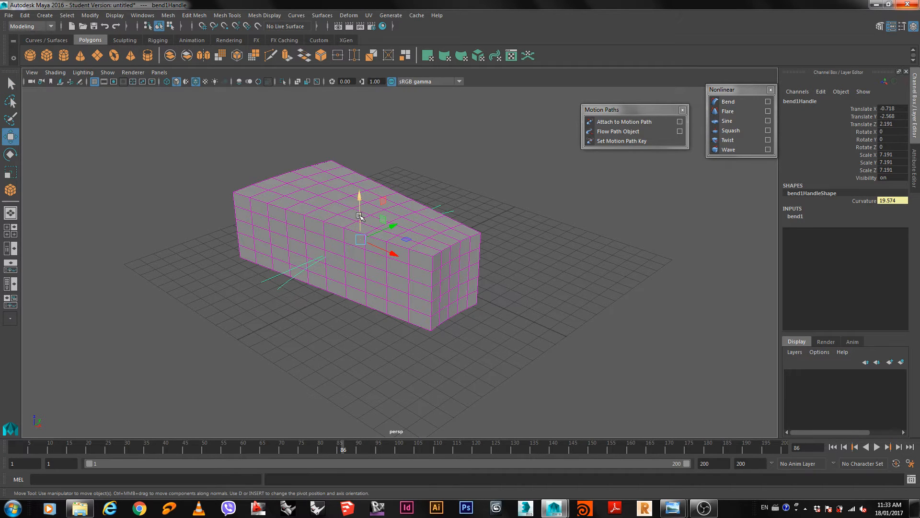
drag(391, 254, 474, 342)
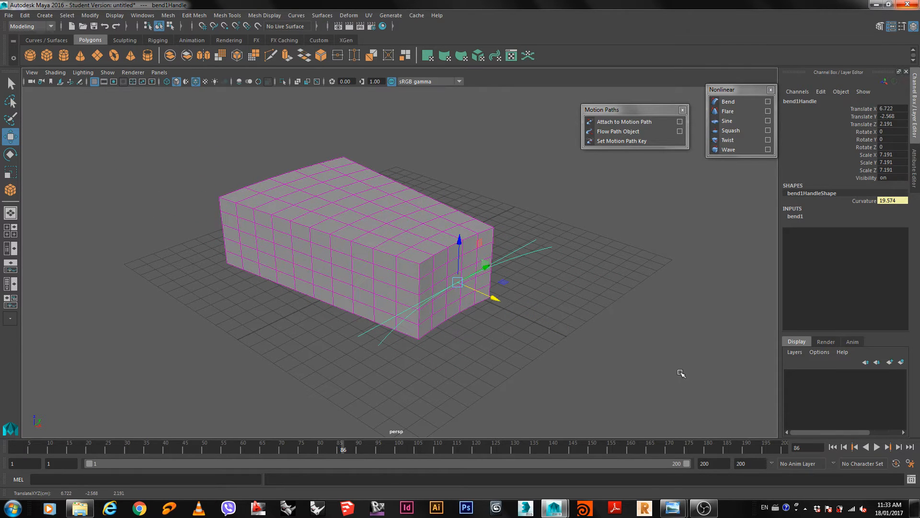
Step: At frame 1, shift the bend handle to about X 6.0 and key its Translate X
click(833, 447)
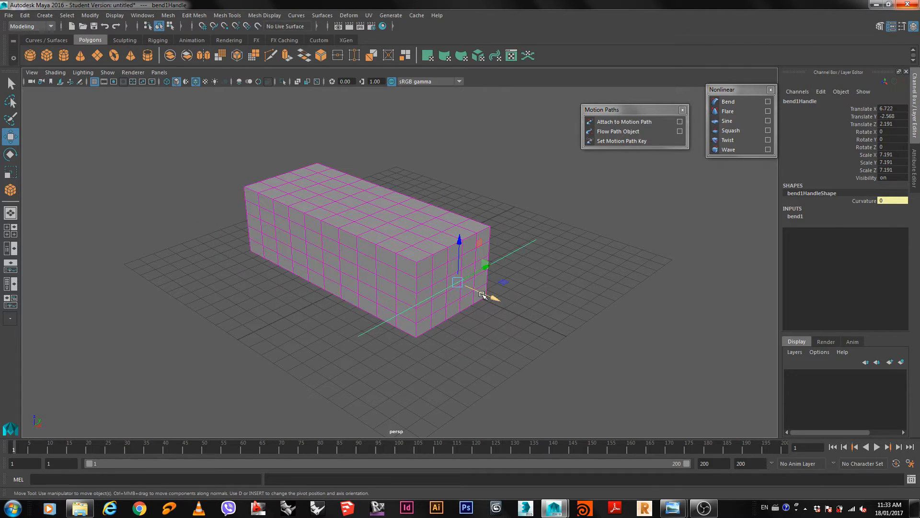
drag(481, 294, 471, 290)
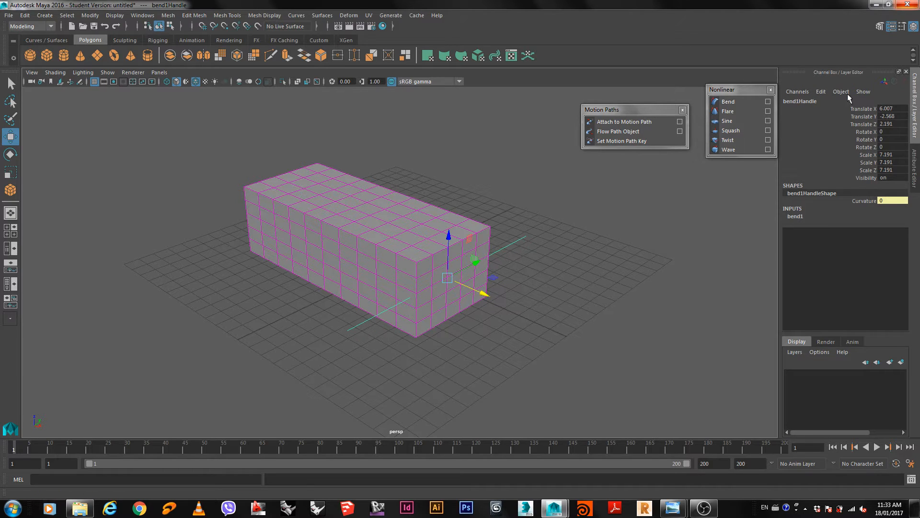
click(863, 109)
right_click(870, 109)
click(828, 126)
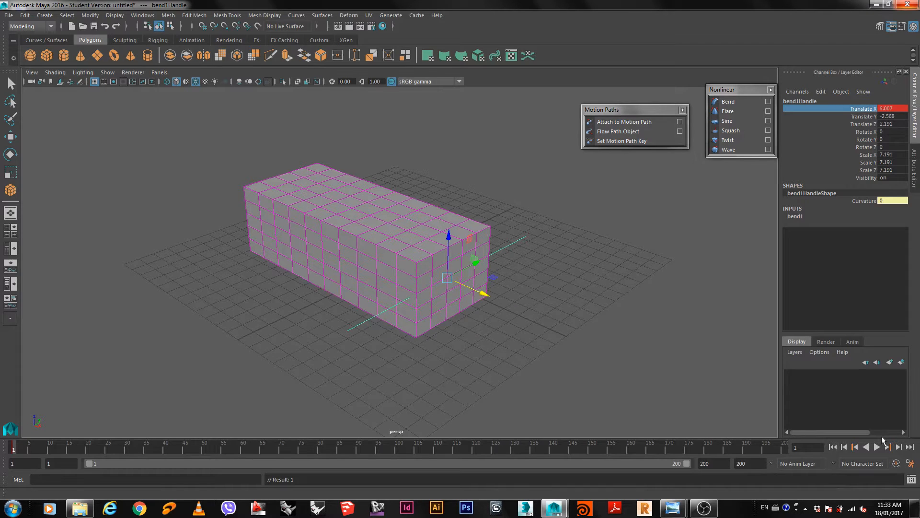
Step: At frame 200, move the bend handle along X to about -8.1 and key its Translate X
click(910, 447)
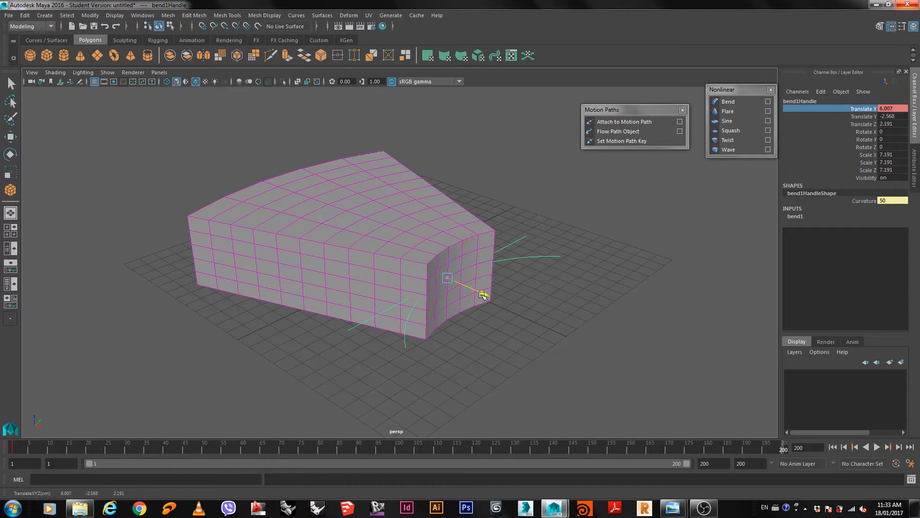
drag(481, 293, 305, 221)
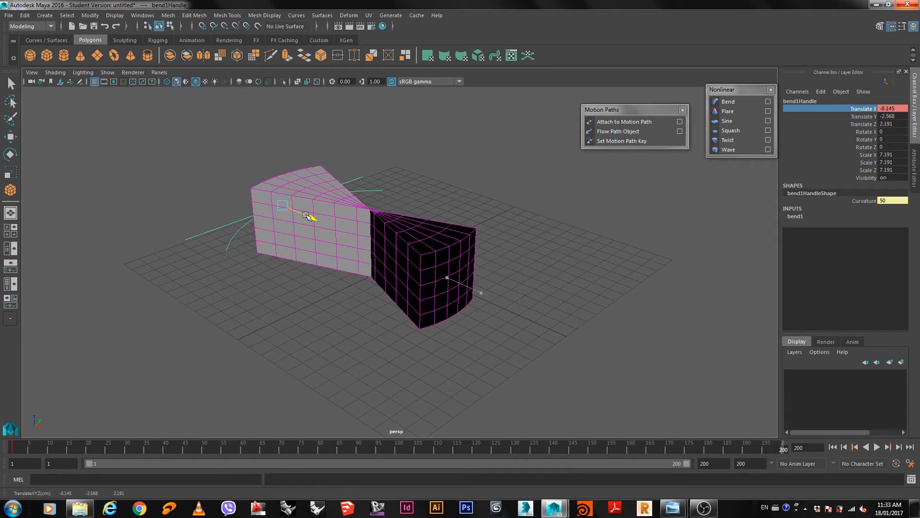
right_click(863, 109)
click(835, 126)
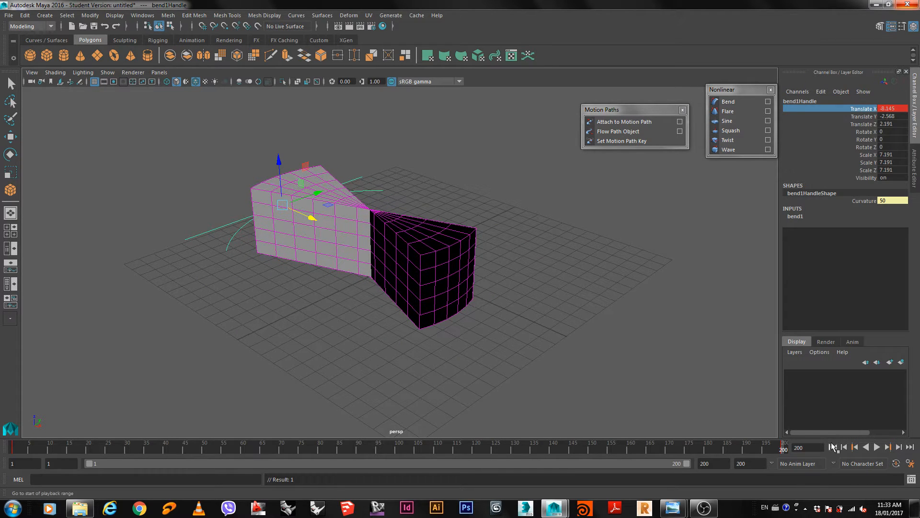
Step: Play the animation with the travelling bend handle and stop the playback
click(889, 447)
click(866, 447)
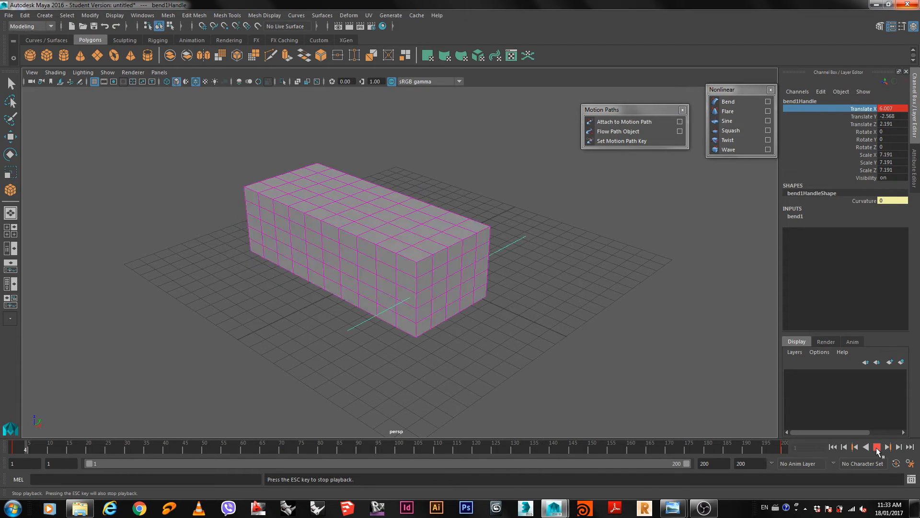
click(878, 446)
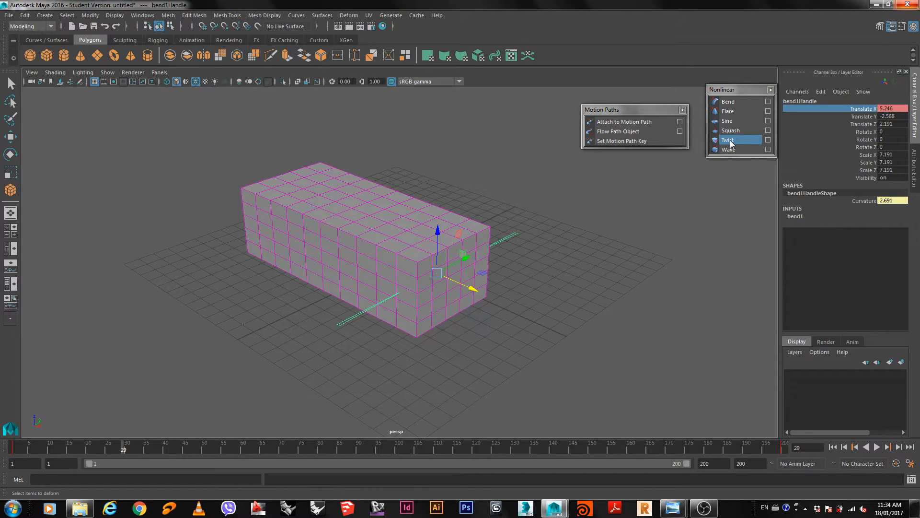
Step: Add a Twist deformer to the box and rotate its handle about 42.5 degrees around Z
click(317, 199)
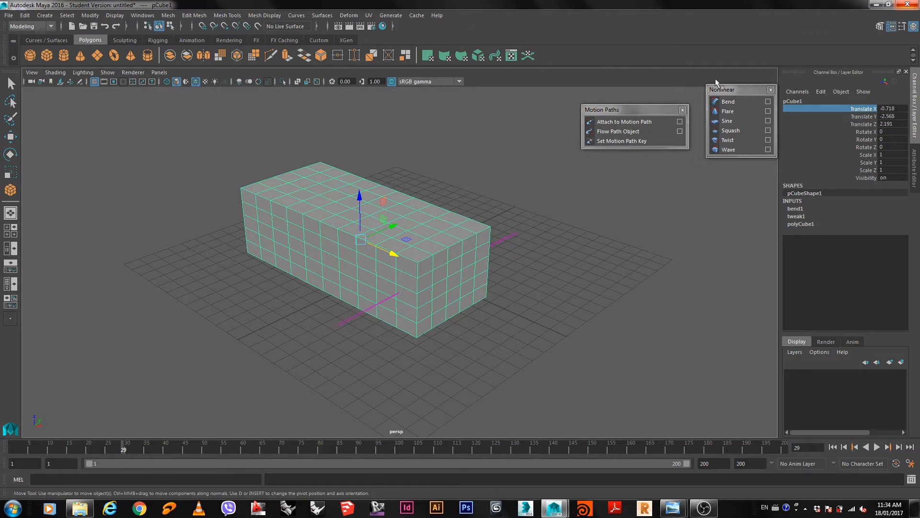
click(728, 139)
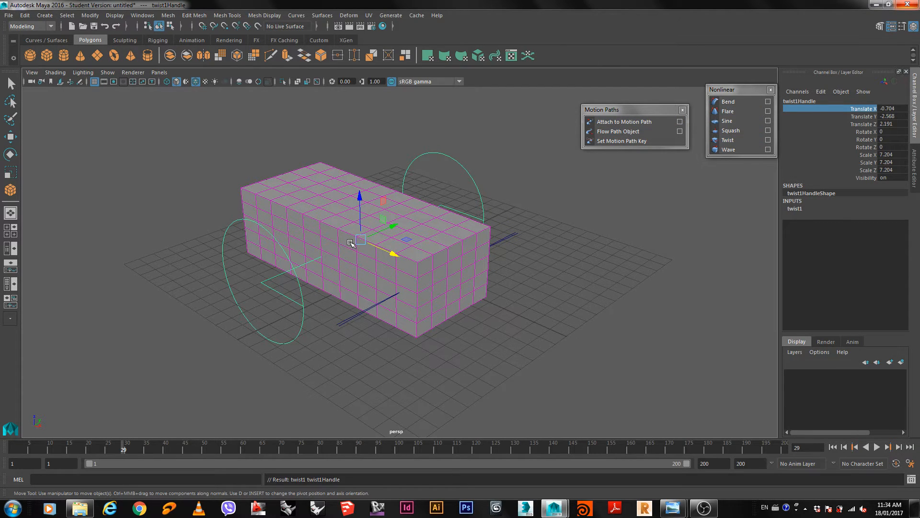
key(e)
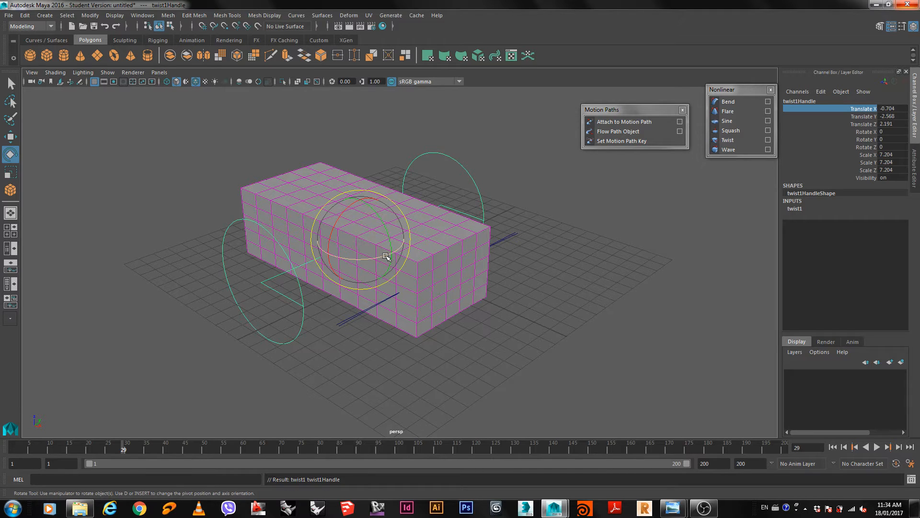
drag(387, 257, 436, 264)
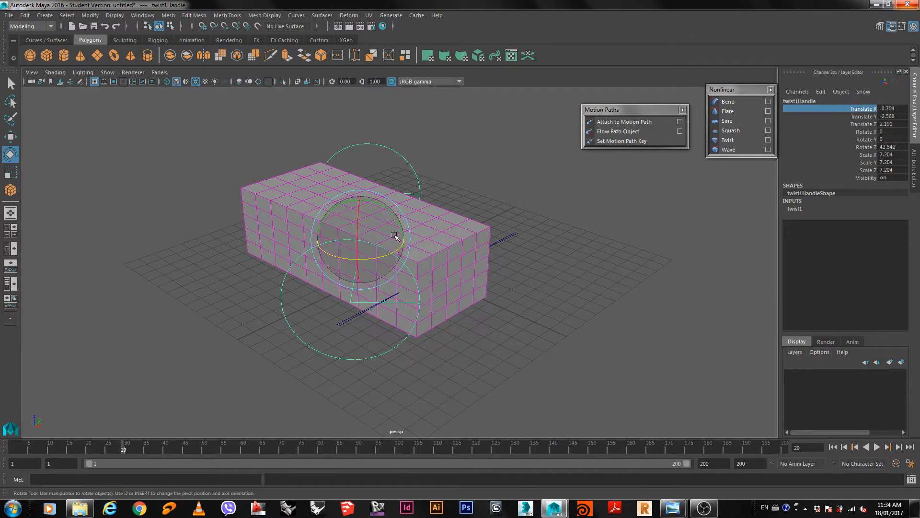
key(q)
Step: Try the twist deformer with a Start Angle of 40 and an End Angle of -50
click(792, 209)
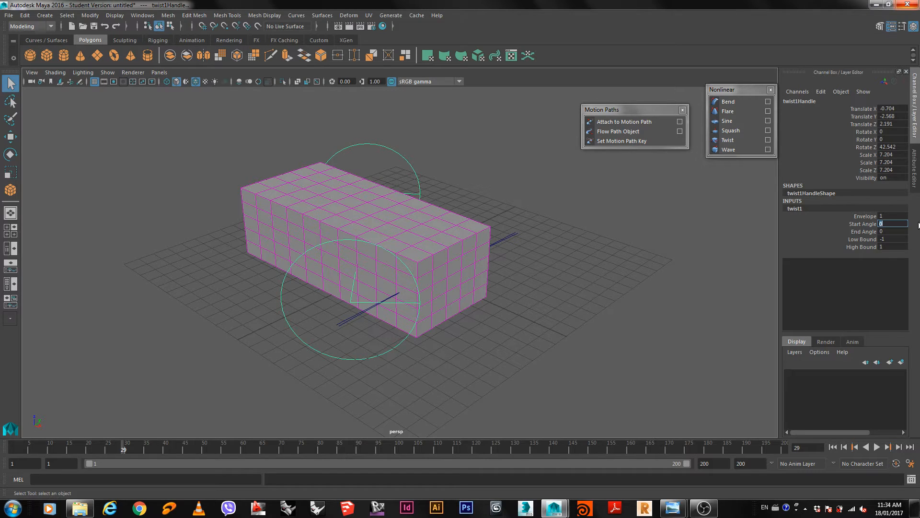
key(Tab)
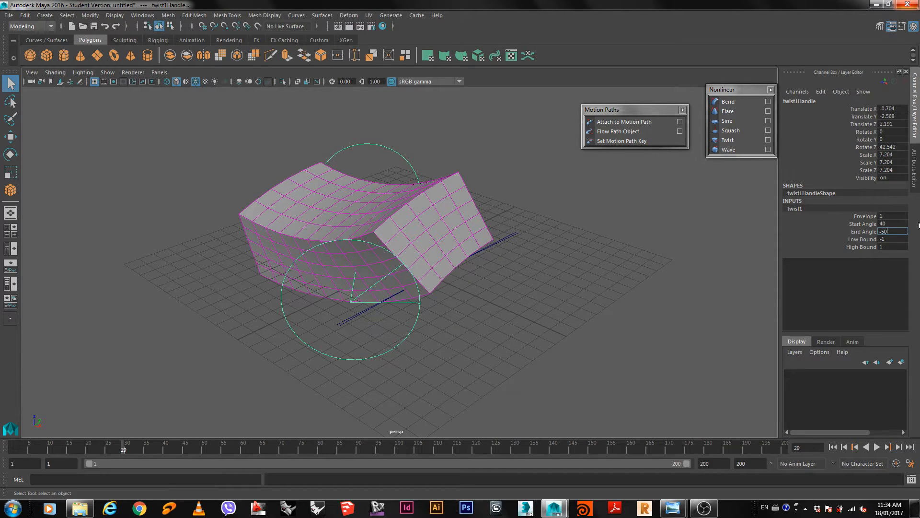
key(Return)
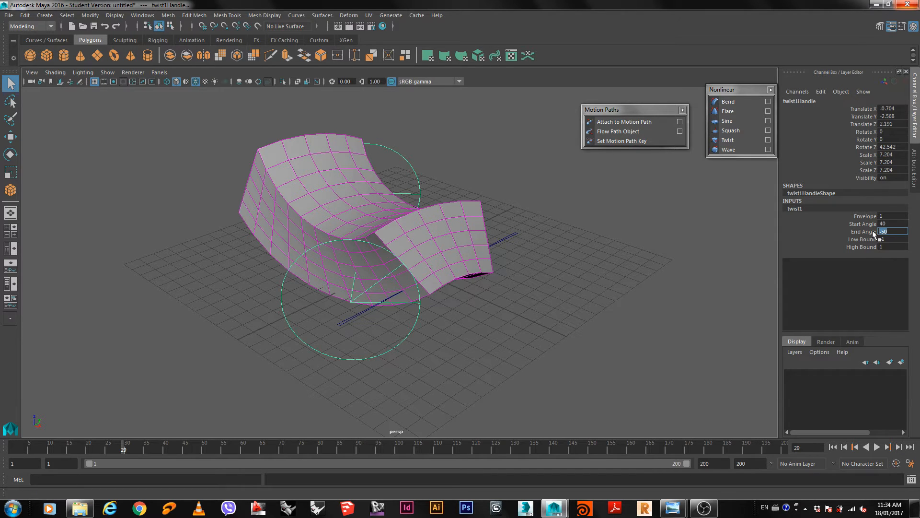
Step: At frame 1, set the twist's Start Angle and End Angle to 0 and key both
click(835, 447)
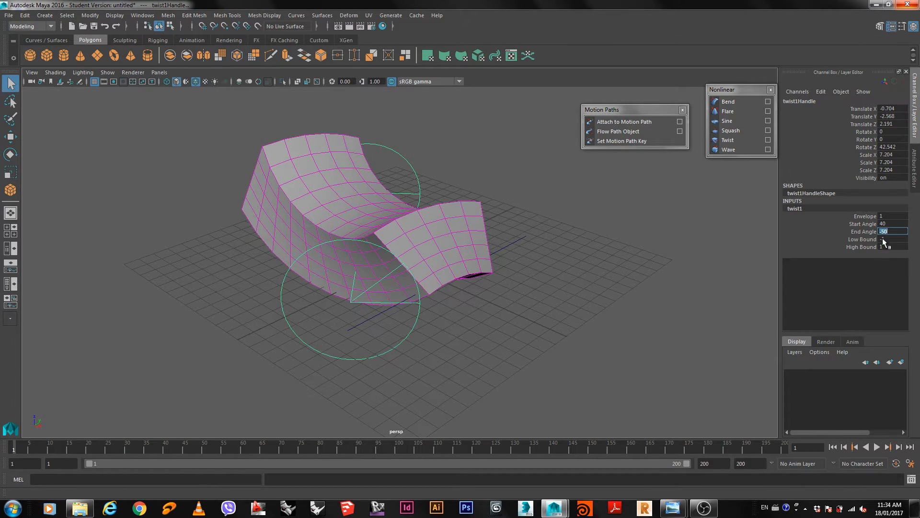
click(891, 224)
text(0)
key(Return)
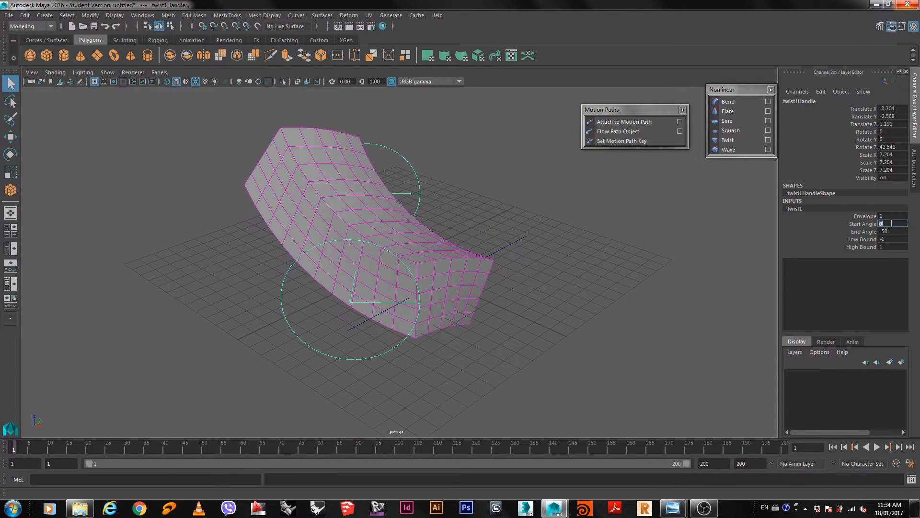
click(887, 232)
key(Return)
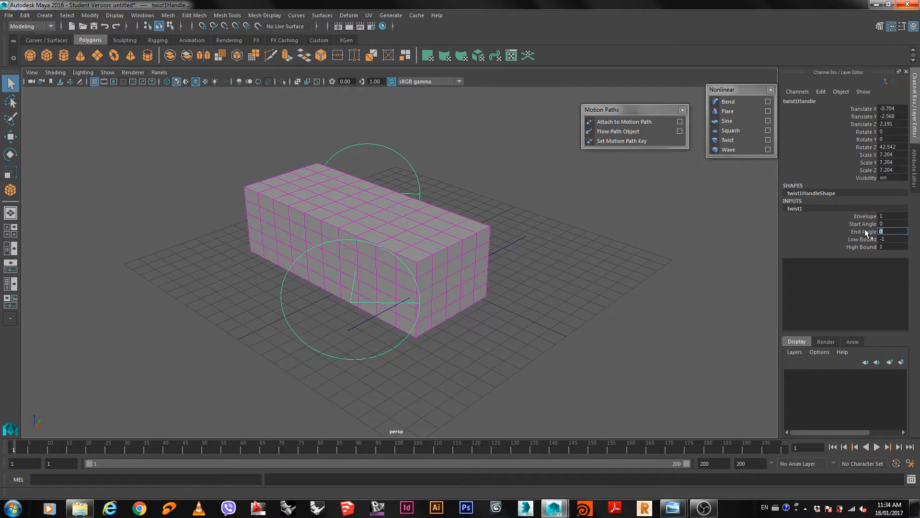
click(867, 232)
shift+click(870, 224)
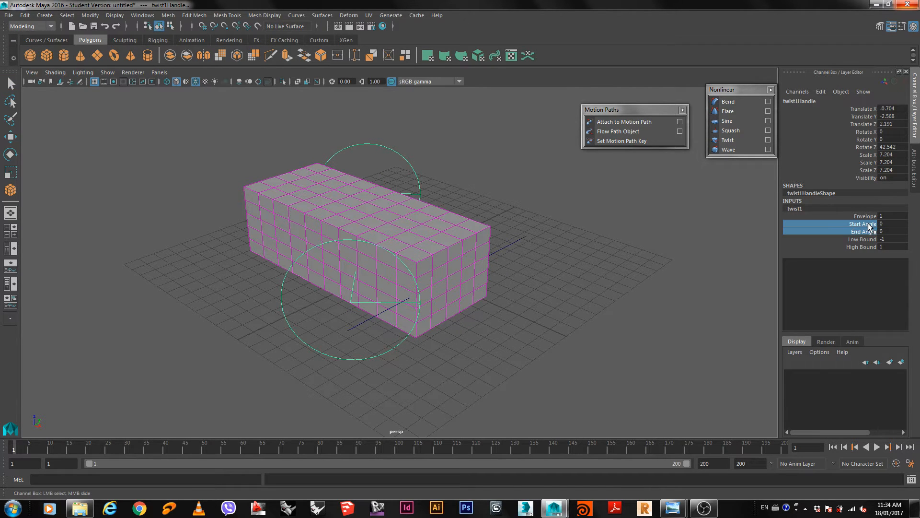
right_click(870, 227)
click(850, 240)
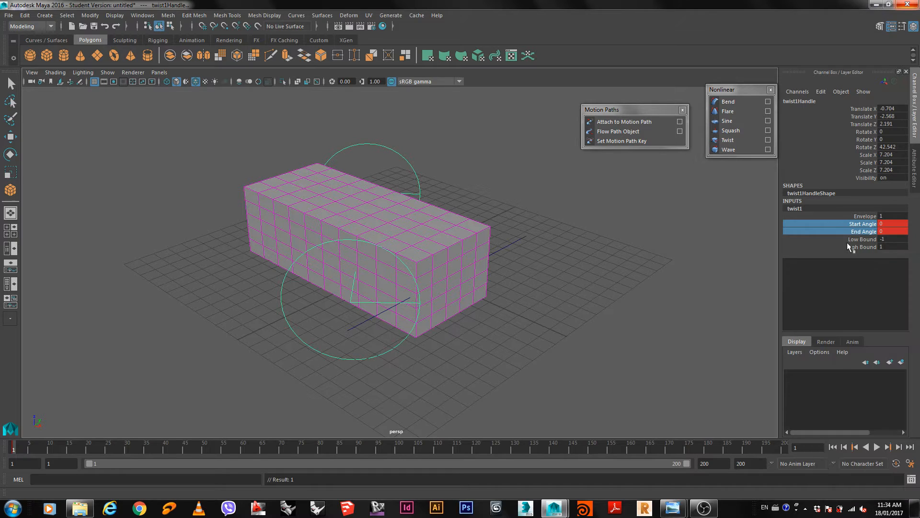
Step: At frame 200, set the twist's Start Angle to 40 and End Angle to -50, and key both
click(911, 447)
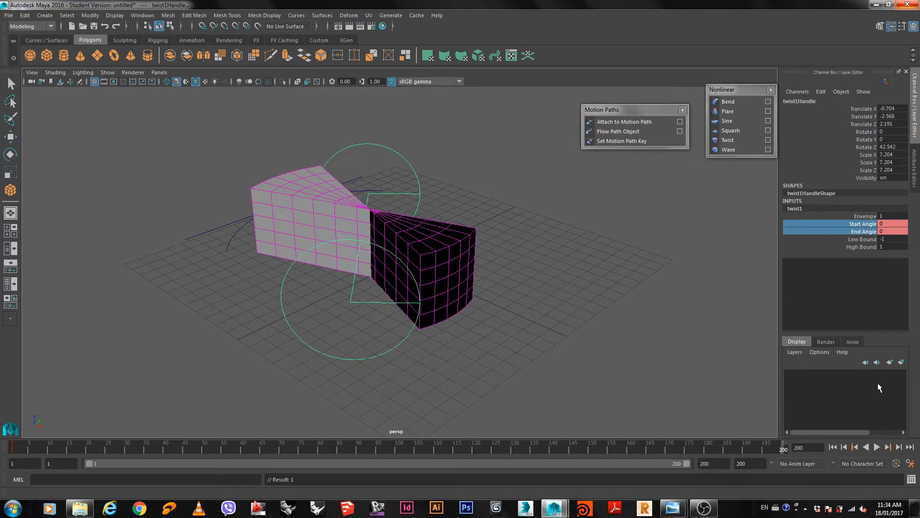
click(891, 240)
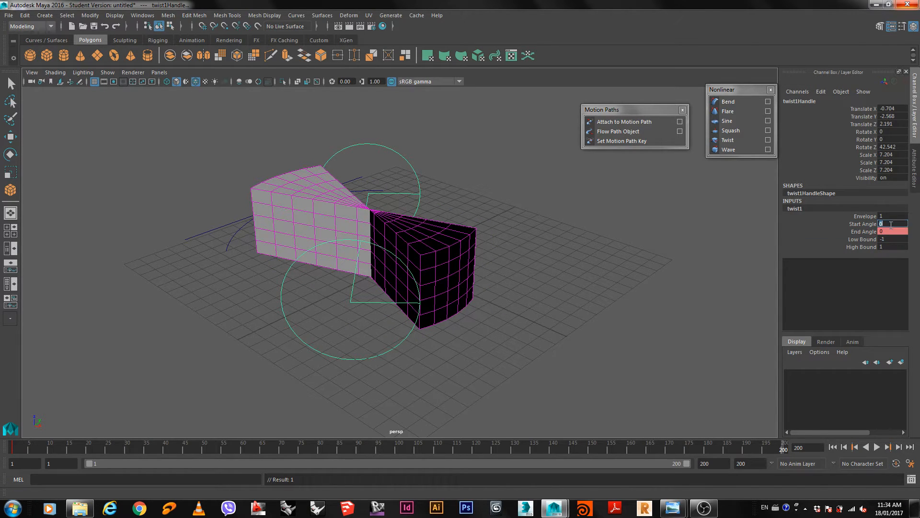
key(Tab)
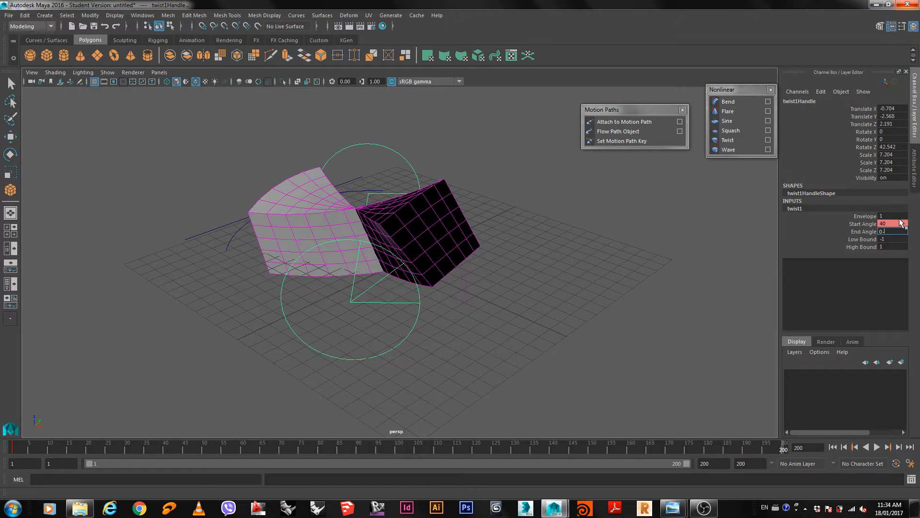
text(-50)
key(Return)
drag(874, 223, 870, 231)
right_click(870, 232)
click(848, 252)
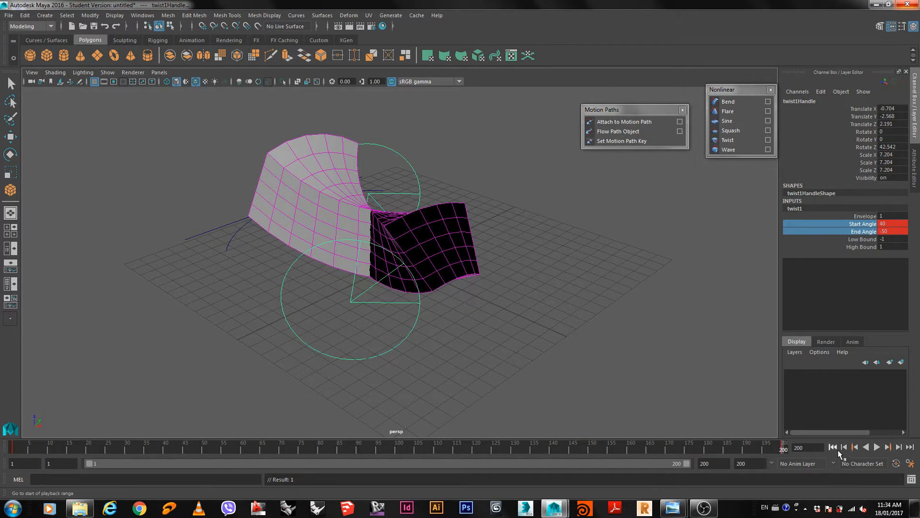
Step: Play the combined bend and twist animation from the start and stop the playback
click(833, 446)
click(877, 447)
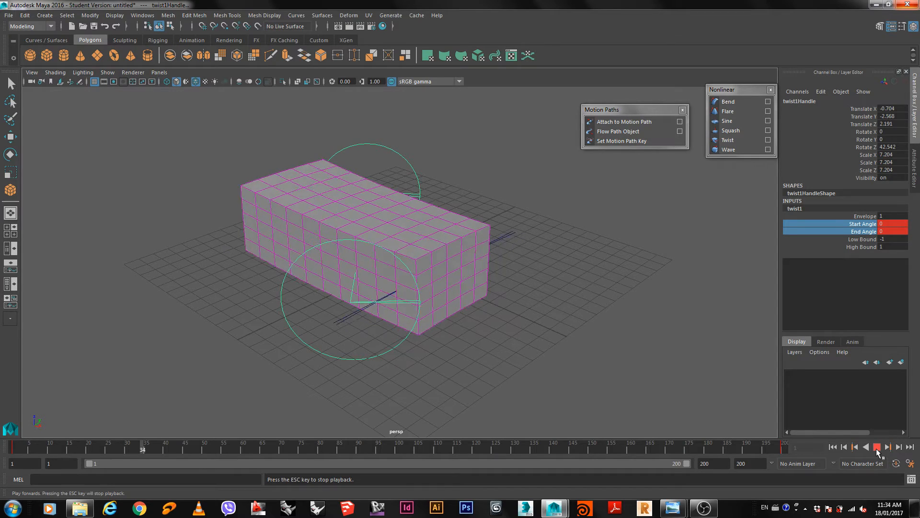
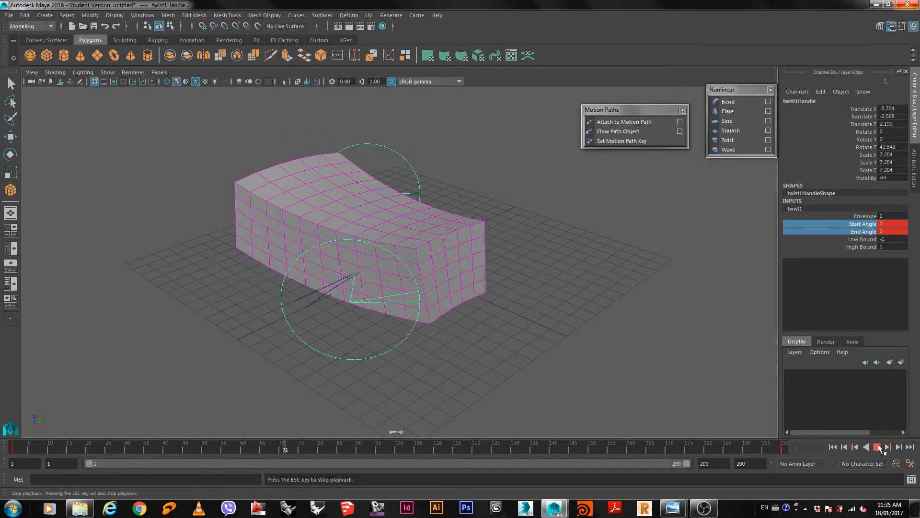
click(880, 448)
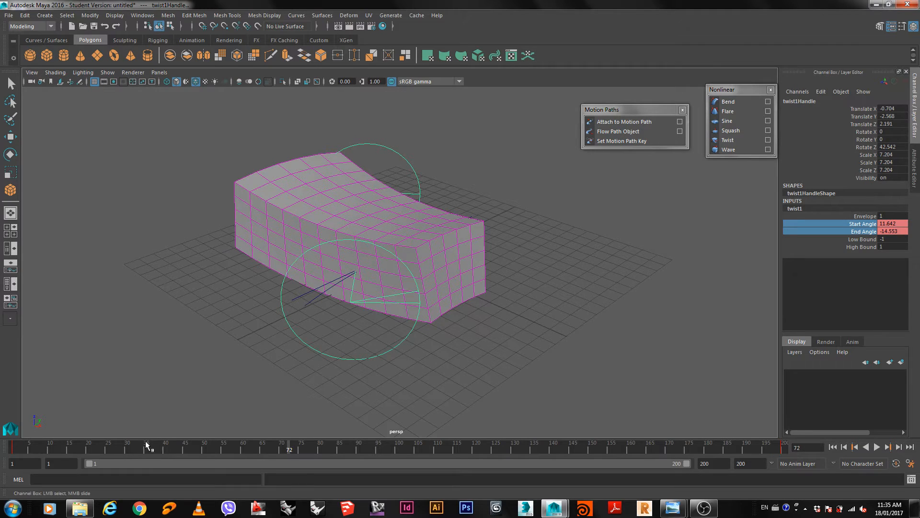
Step: At frame 1, move the box together with its deformer handles along Y to about -101.1 and key Translate Y
drag(292, 449, 5, 426)
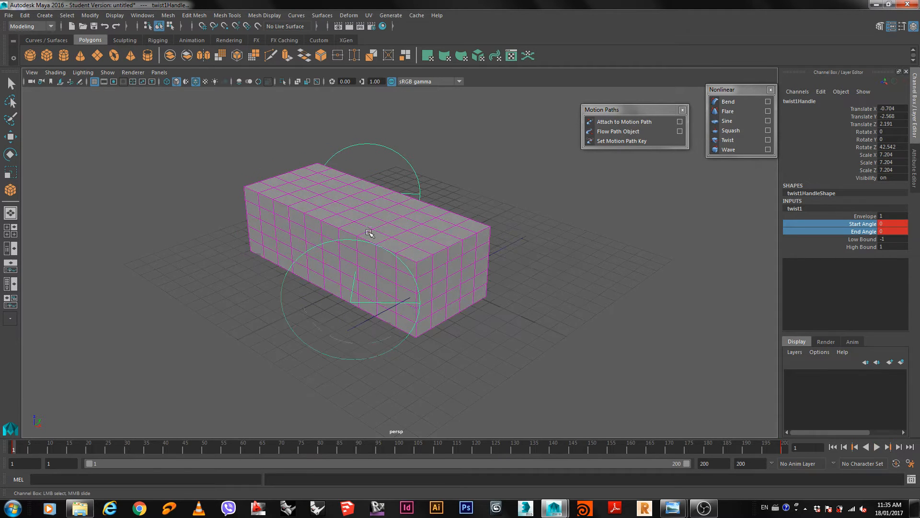
scroll(369, 230, down, 10)
key(q)
click(404, 249)
scroll(404, 248, up, 2)
drag(431, 234, 335, 301)
key(w)
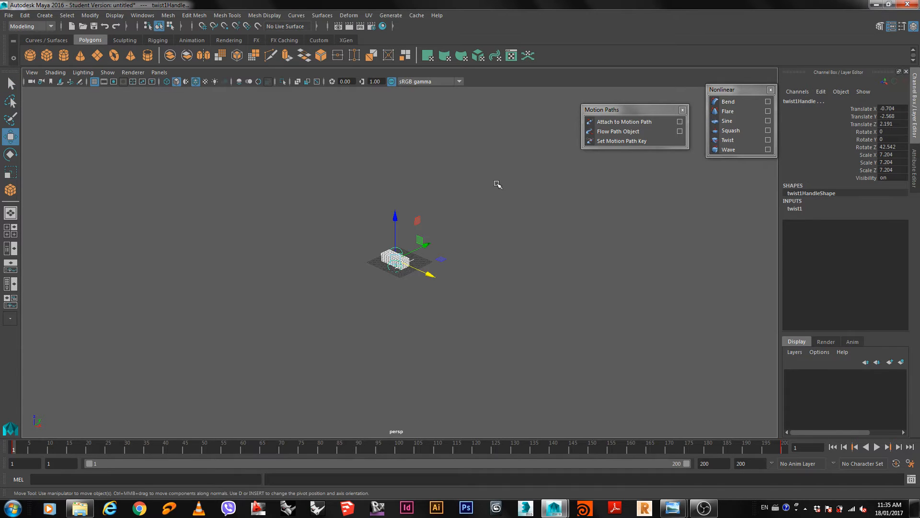
drag(498, 185, 280, 334)
drag(424, 248, 271, 315)
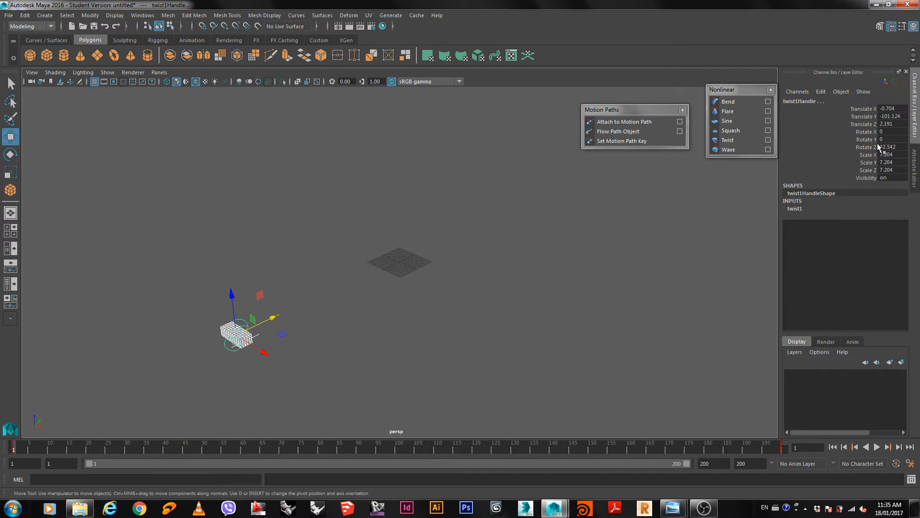
right_click(862, 117)
click(825, 123)
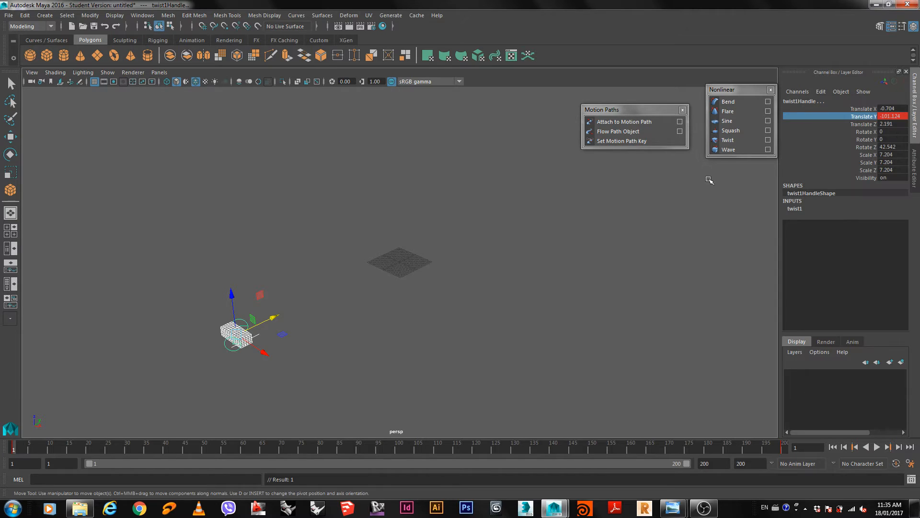
Step: At frame 200, move the box and its deformer handles along Y to about 177.1 and key Translate Y
click(910, 447)
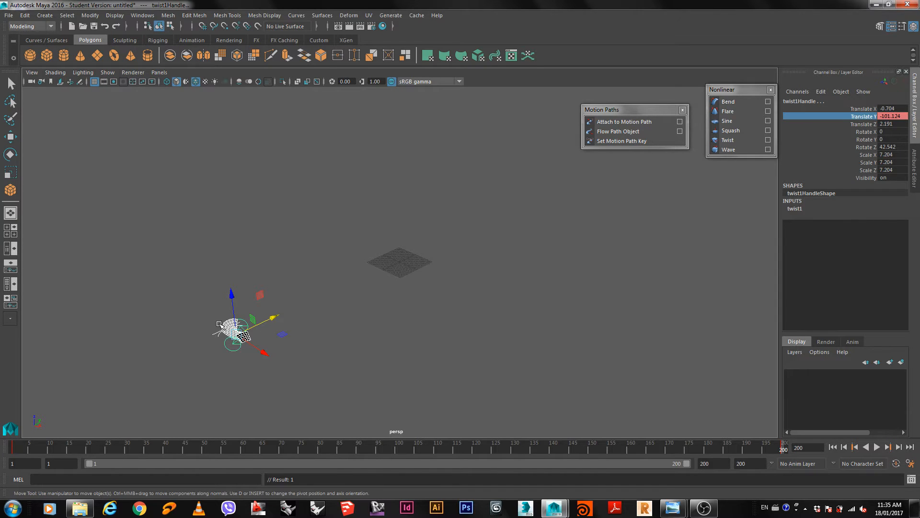
drag(275, 321, 603, 162)
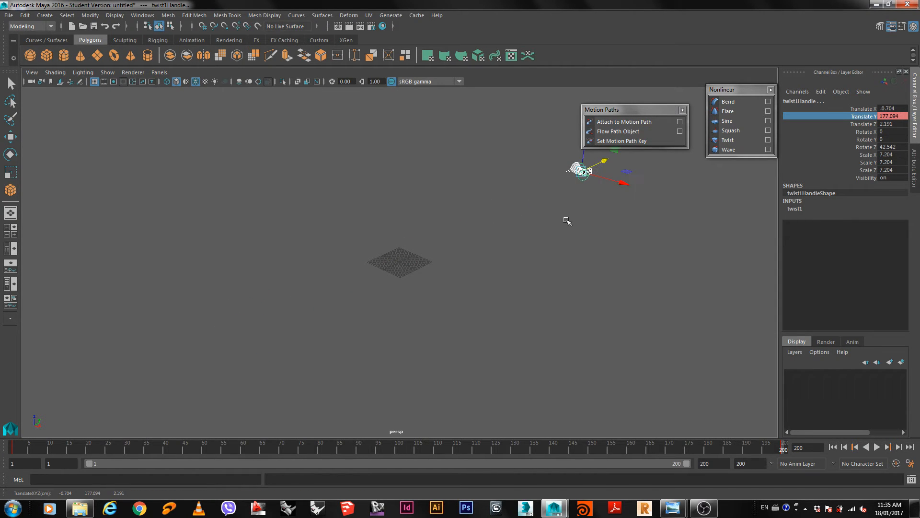
right_click(871, 119)
click(829, 122)
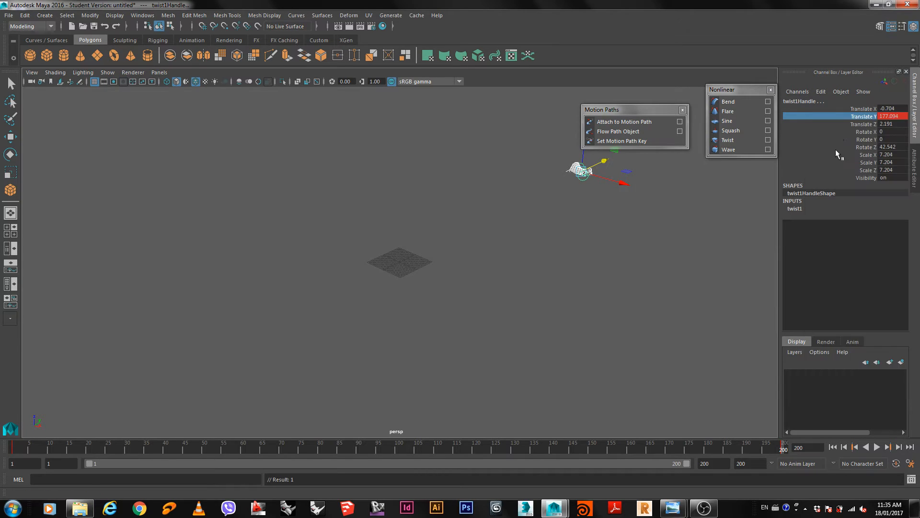
Step: Play the animation of the box travelling while it deforms, and stop the playback
click(835, 448)
click(877, 447)
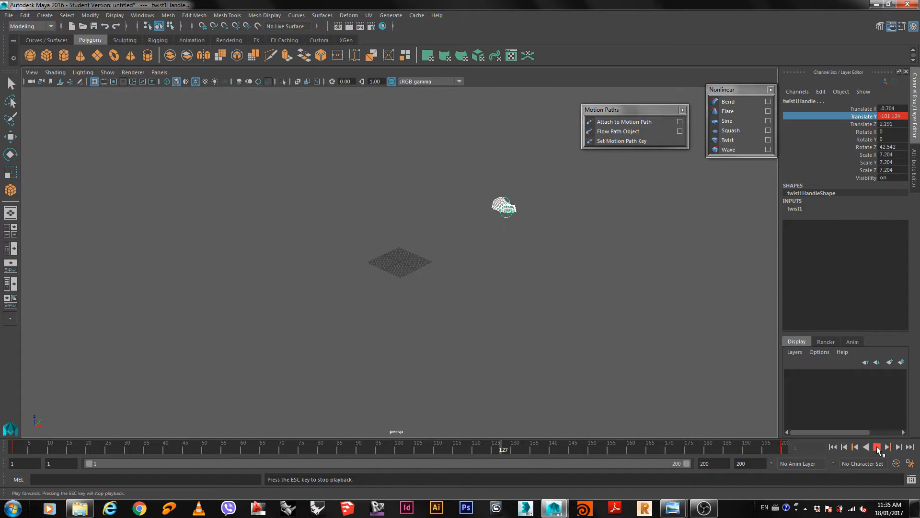
click(878, 448)
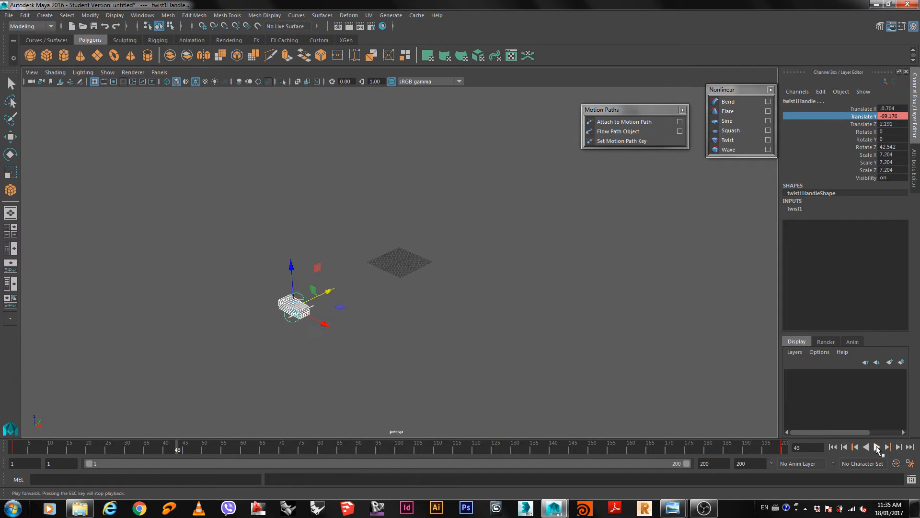
Step: Create an Animation Snapshot of the box from frame 1 to 200 with an increment of 20 and fast update
click(833, 446)
key(w)
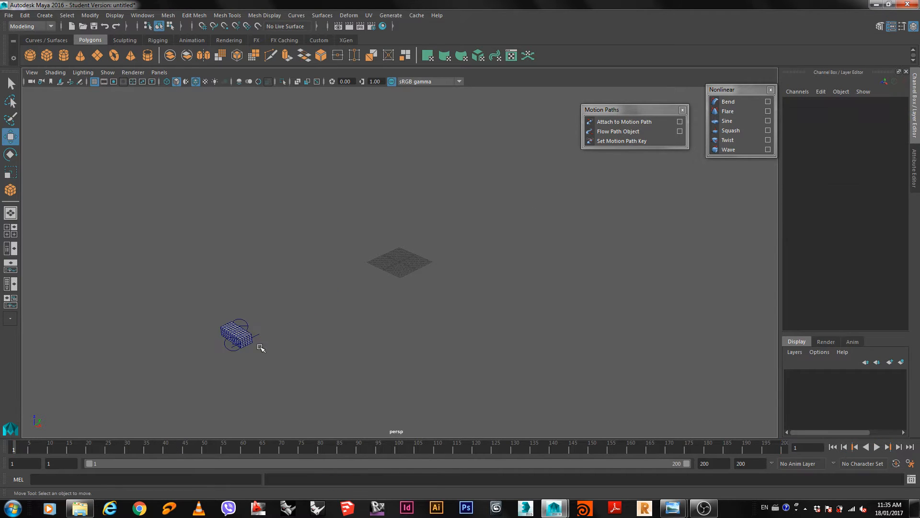
click(249, 342)
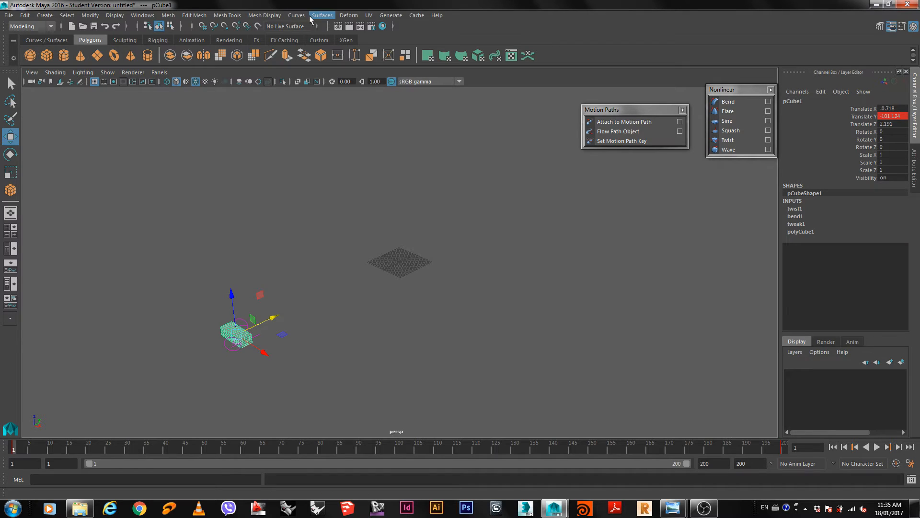
click(41, 28)
click(21, 56)
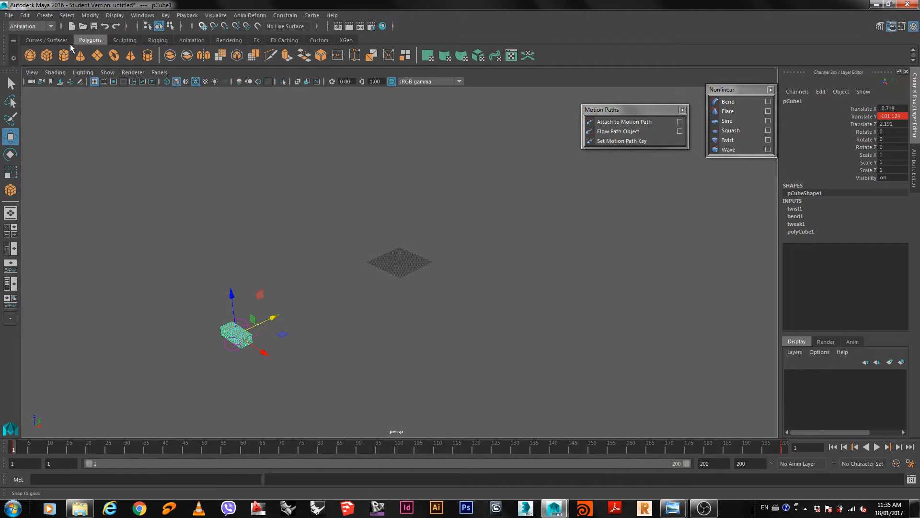
click(216, 15)
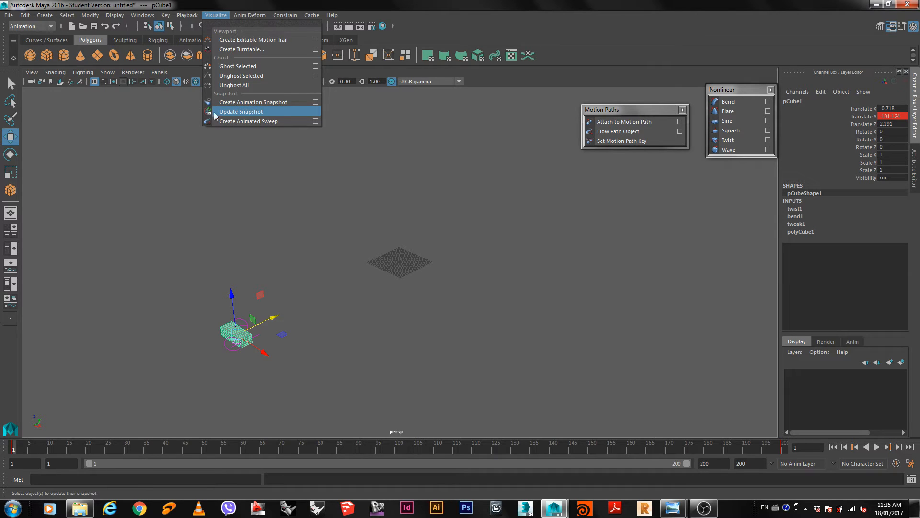
click(316, 102)
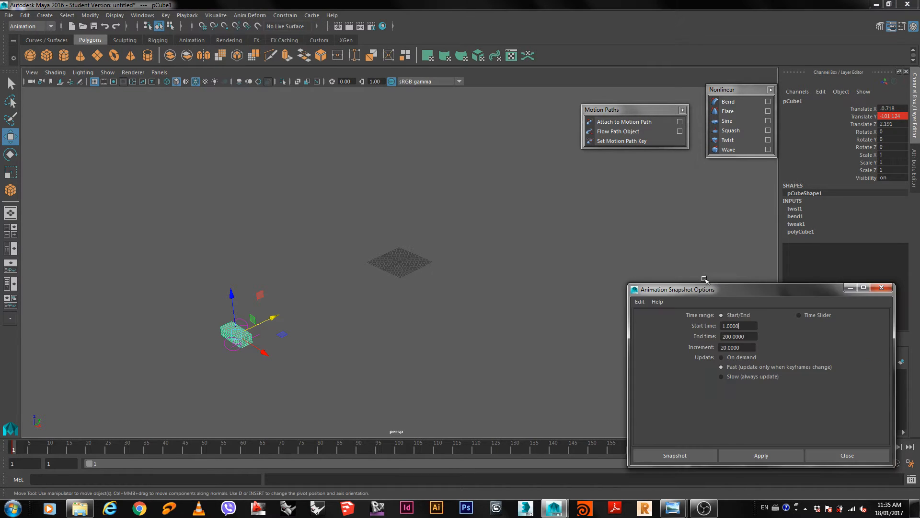
drag(738, 293, 659, 198)
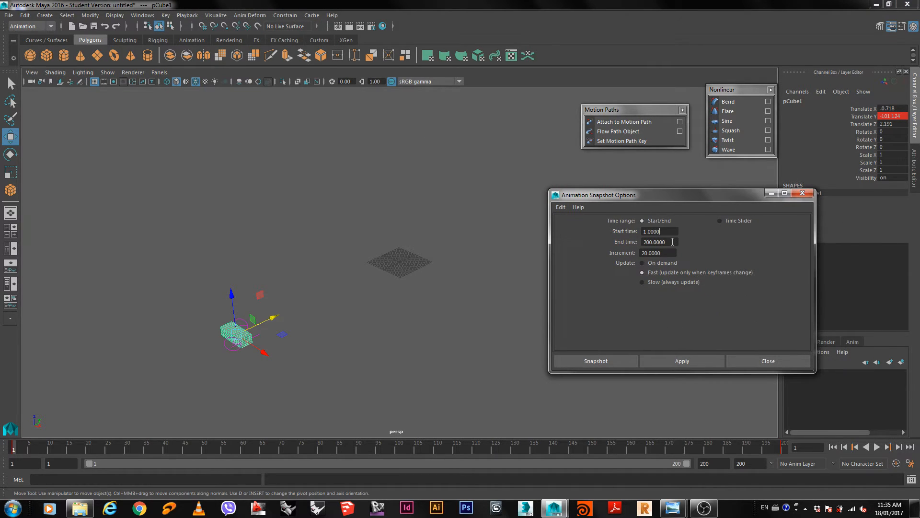
click(594, 363)
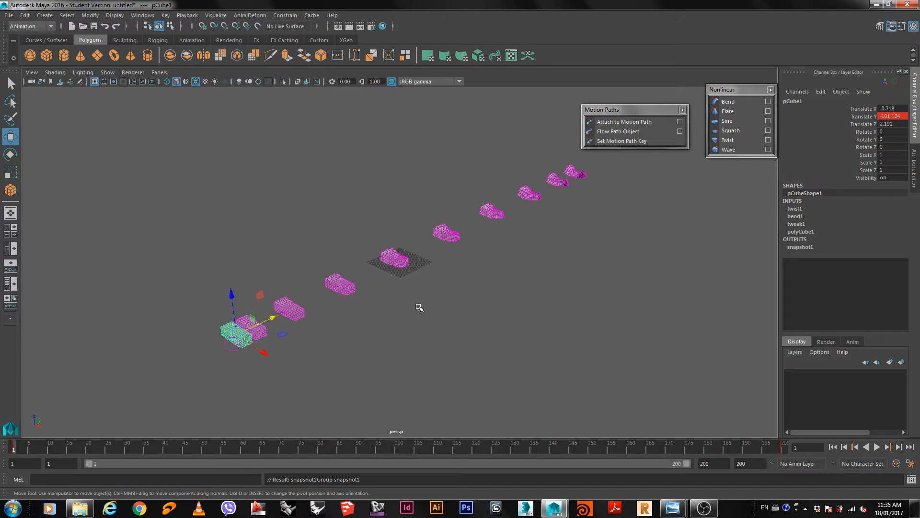
click(391, 296)
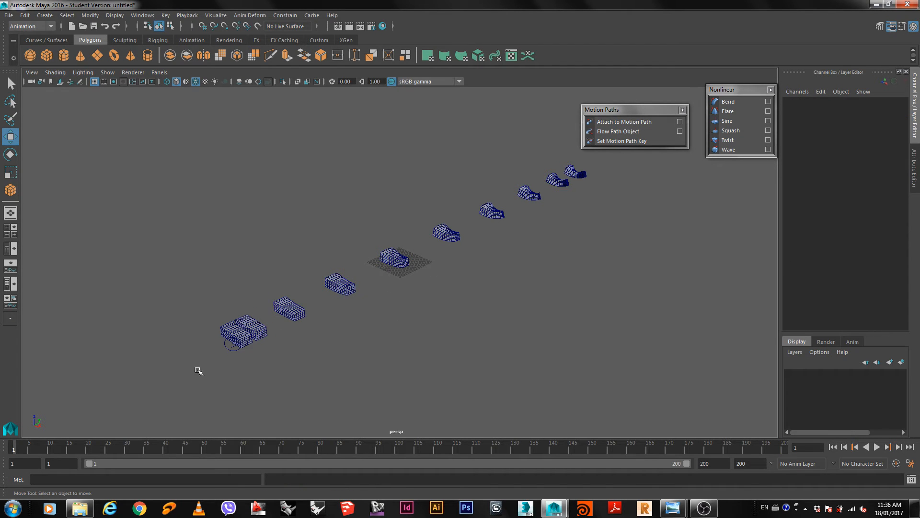
Step: Inspect the row of snapshot copies, play the animation of the box travelling along them, and stop the playback
alt+drag(199, 371, 503, 281)
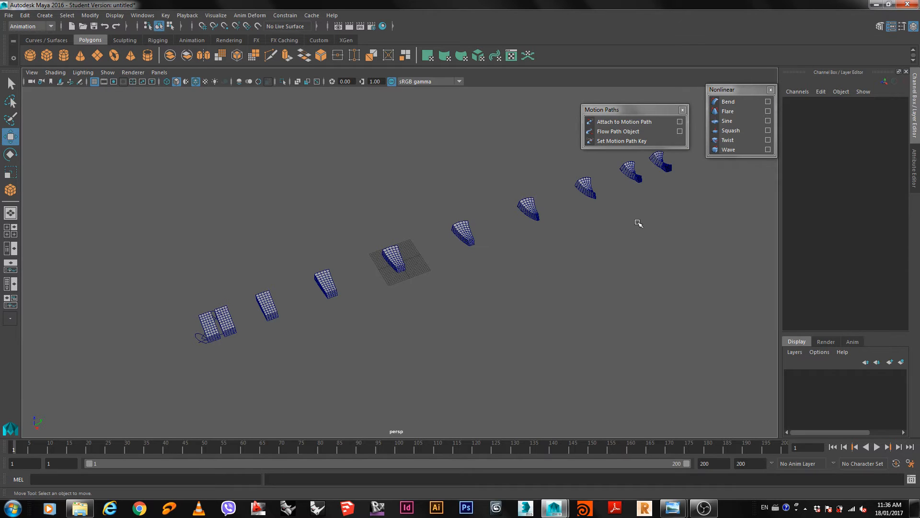
alt+drag(566, 255, 588, 295)
scroll(680, 372, up, 4)
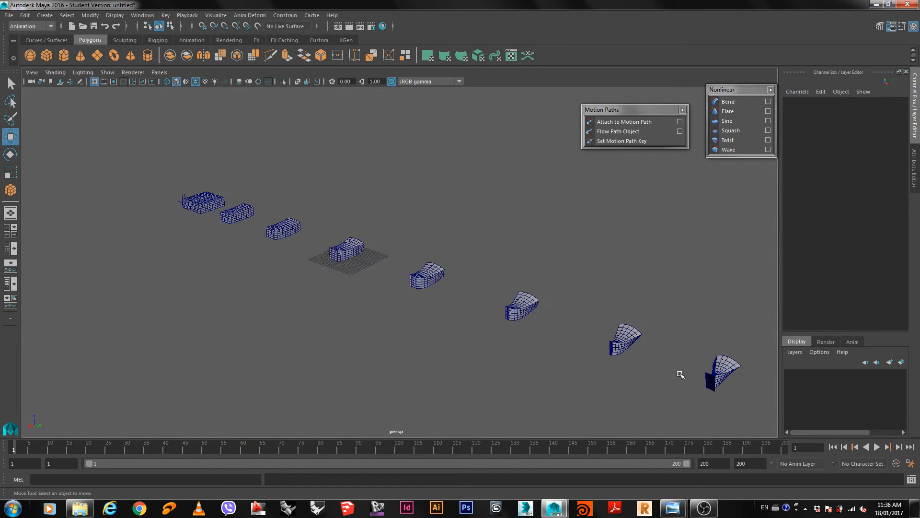
scroll(683, 367, down, 2)
click(877, 447)
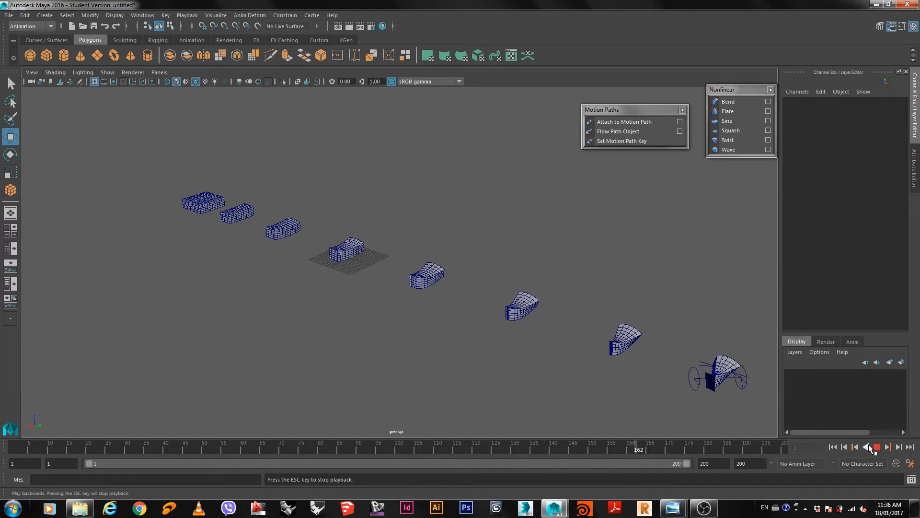
click(880, 448)
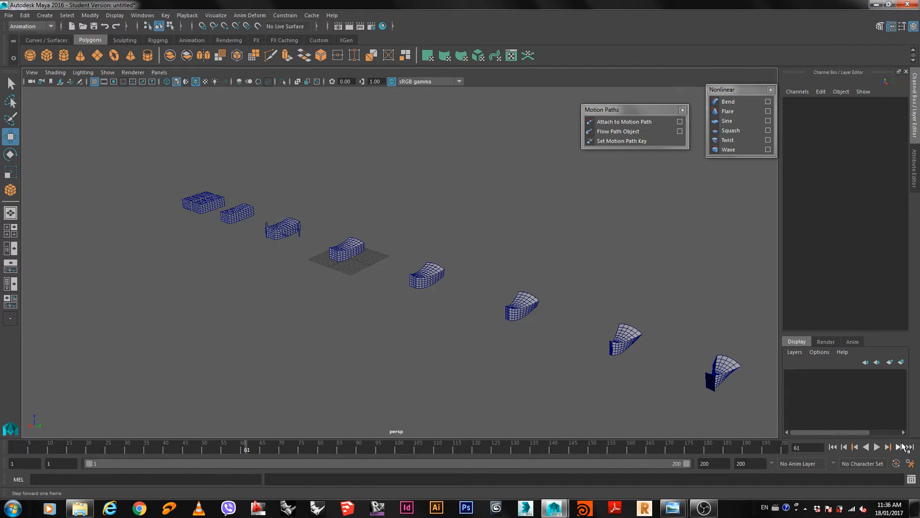
Step: Advance the animation one frame at a time to frame 74
click(899, 447)
click(898, 447)
click(899, 447)
click(899, 447)
click(899, 447)
click(899, 447)
click(899, 446)
click(899, 446)
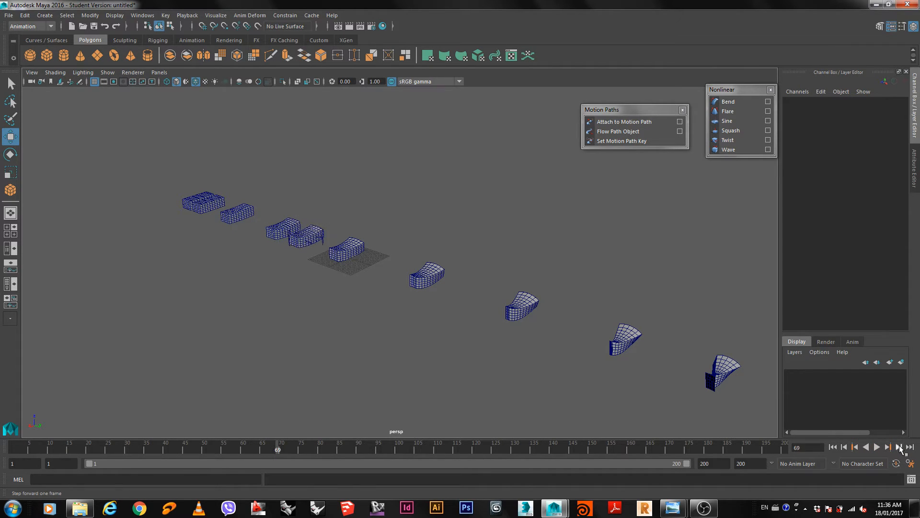
click(899, 447)
click(899, 447)
click(899, 447)
click(899, 447)
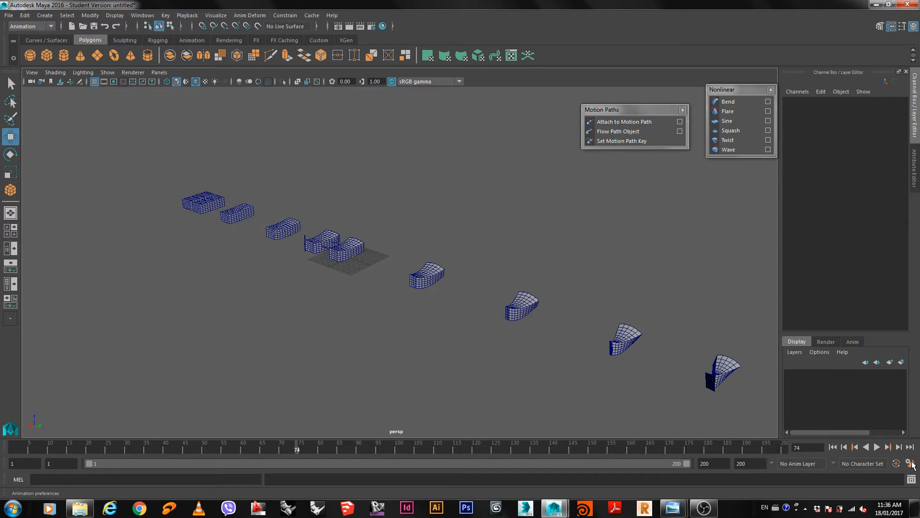
Step: Set the playback speed to Other at 5 fps, save the preferences, and play the animation briefly
click(911, 463)
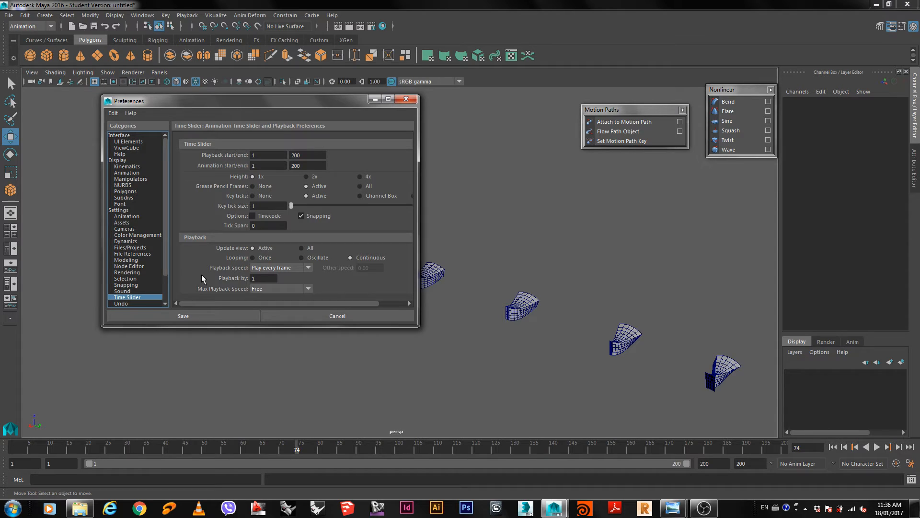
click(271, 268)
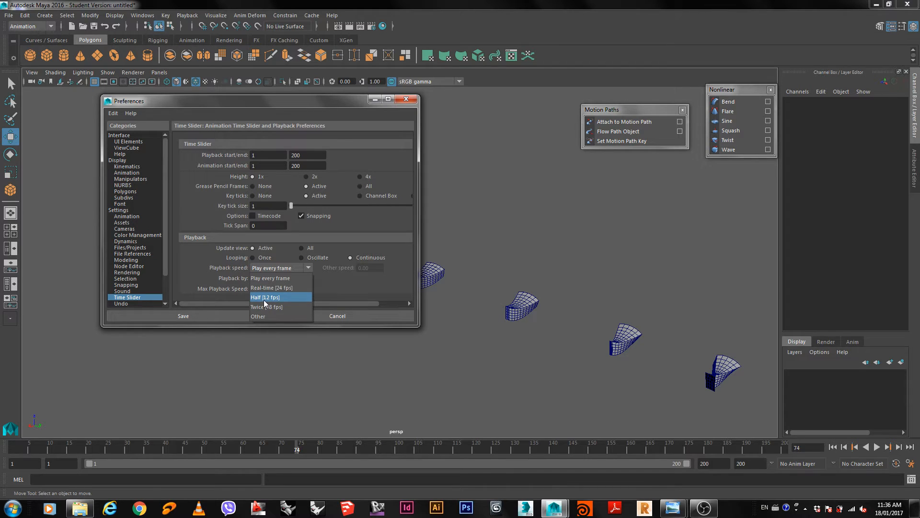
click(261, 317)
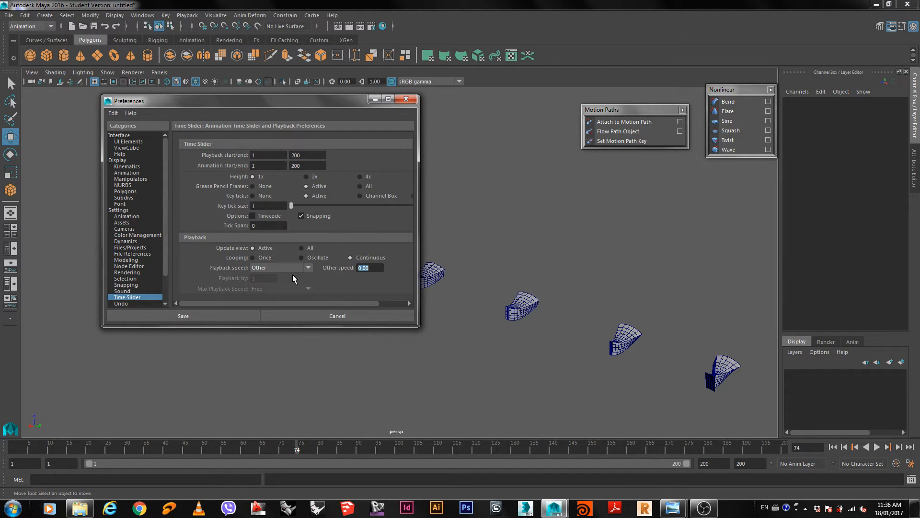
click(223, 316)
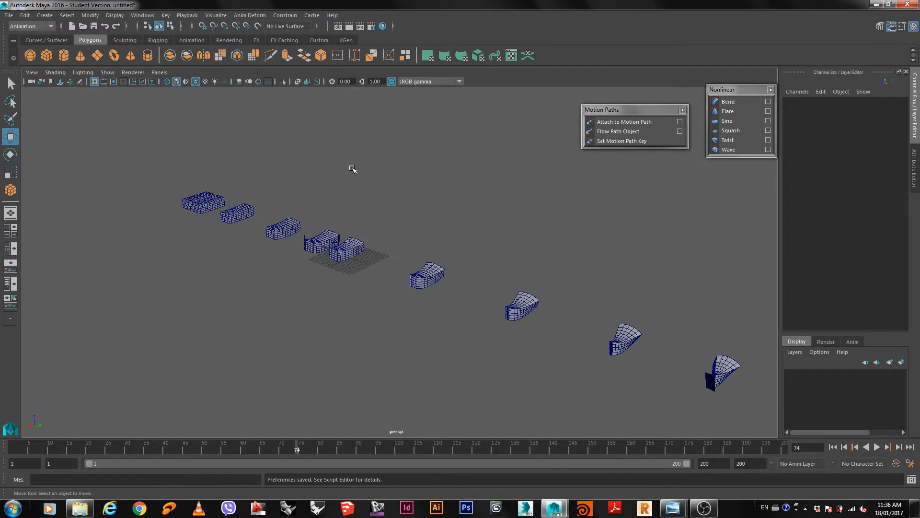
click(880, 452)
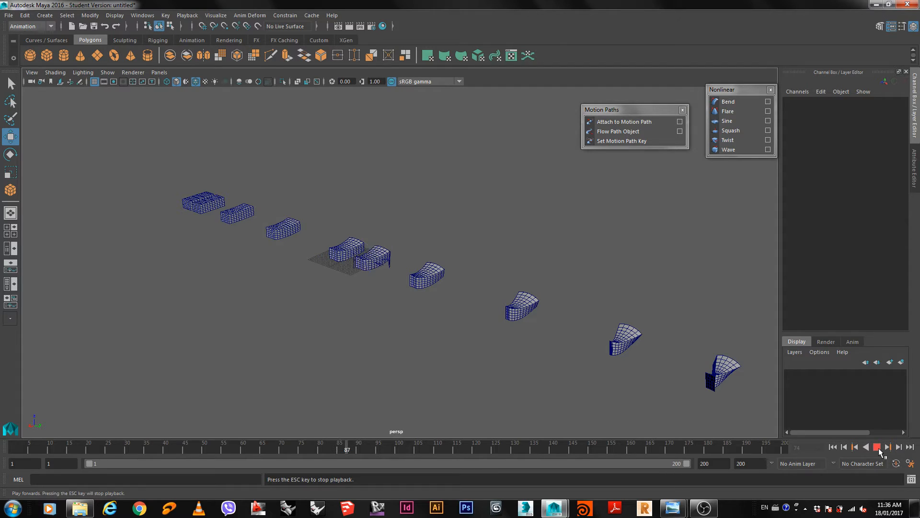
click(878, 447)
click(911, 463)
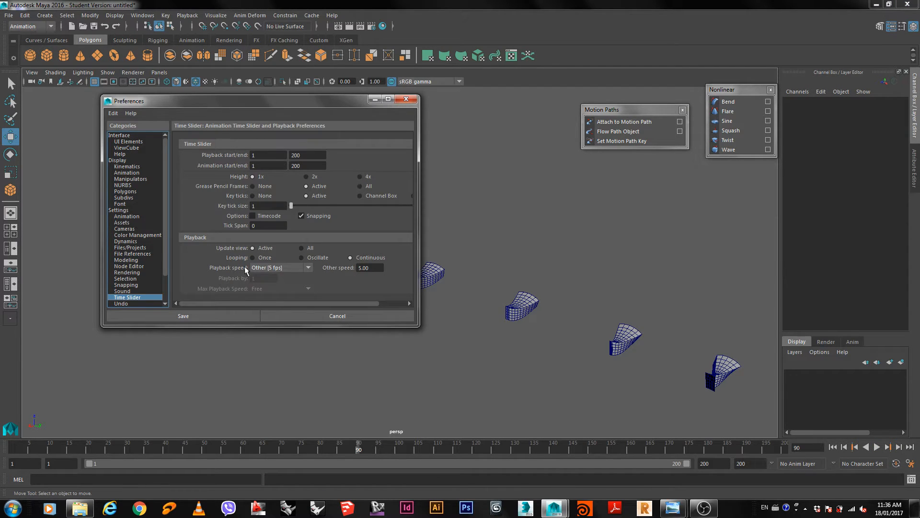
click(308, 268)
click(263, 279)
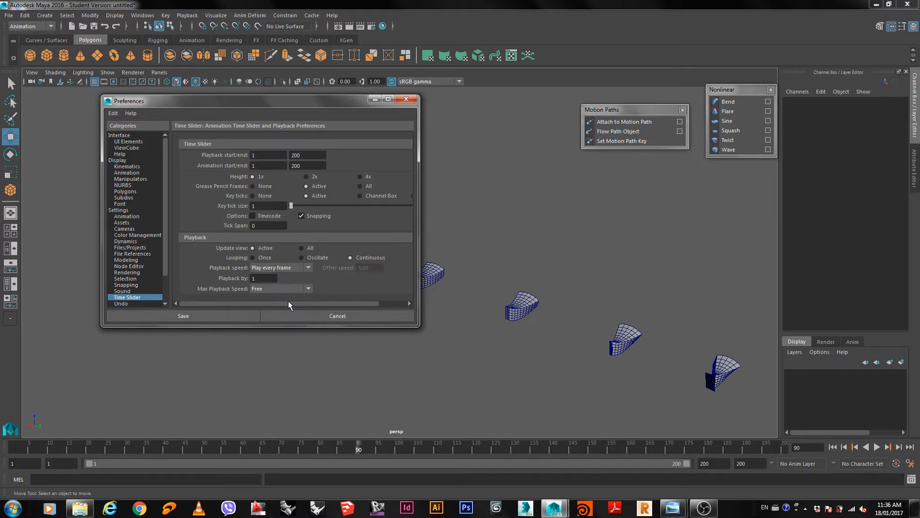
click(309, 317)
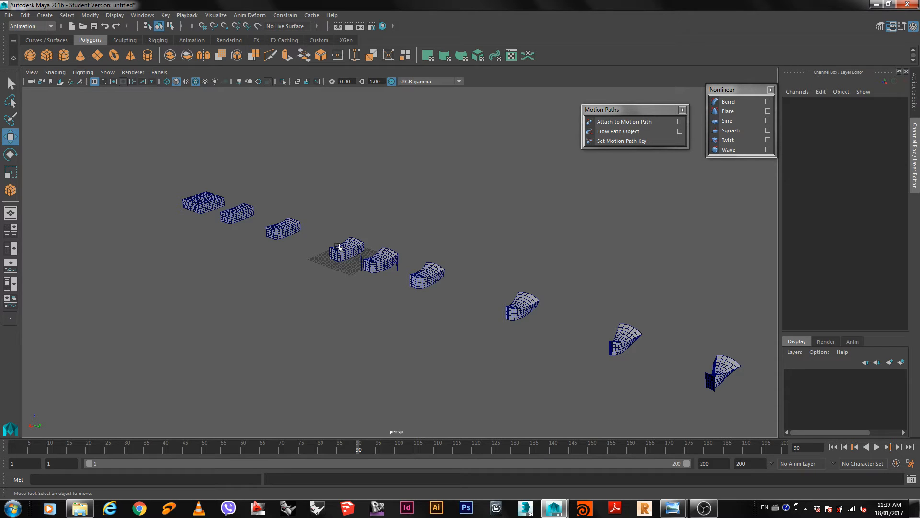
Step: Open the scene Example 4 - nonlinear deformation.mb from the Animation Tutorials folder
mouse_move(80, 507)
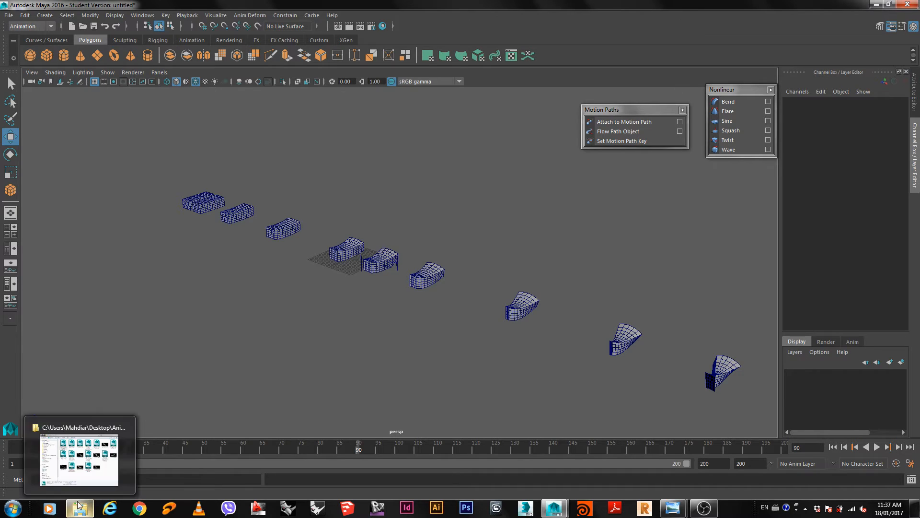
click(88, 471)
click(697, 114)
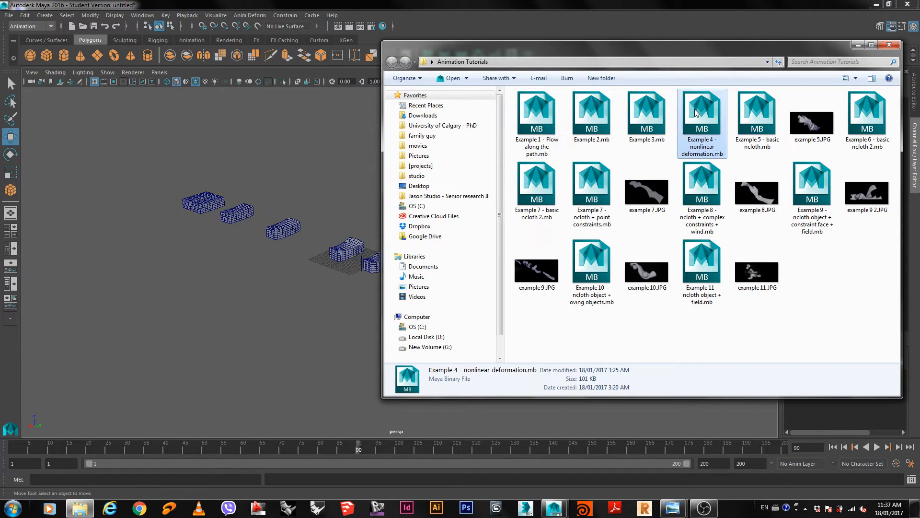
click(8, 15)
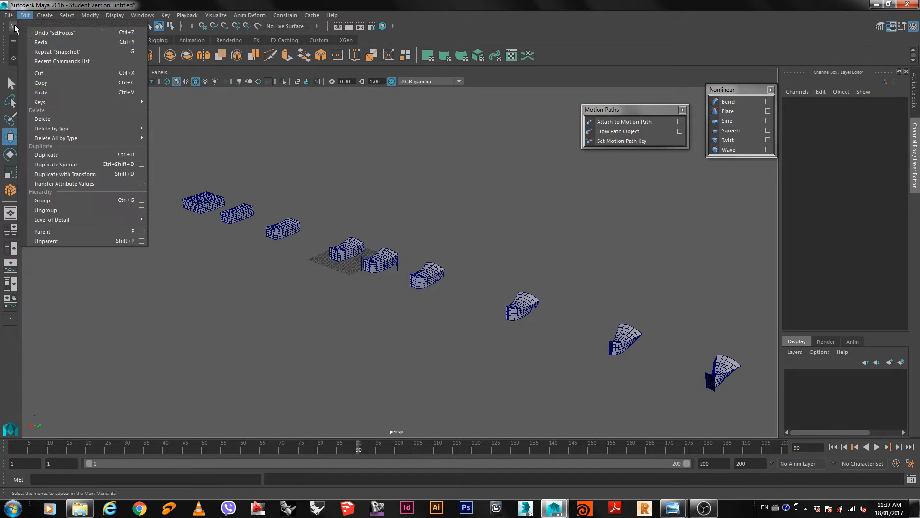
click(22, 42)
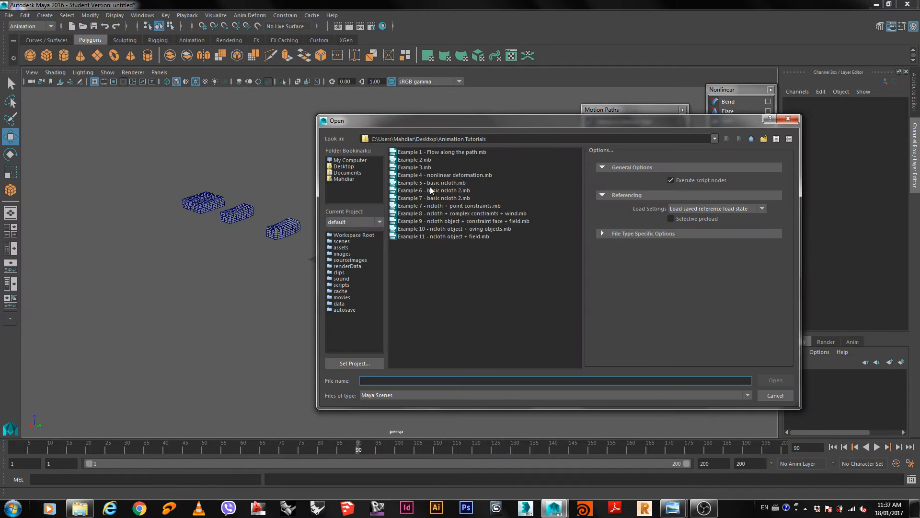
click(428, 175)
click(773, 380)
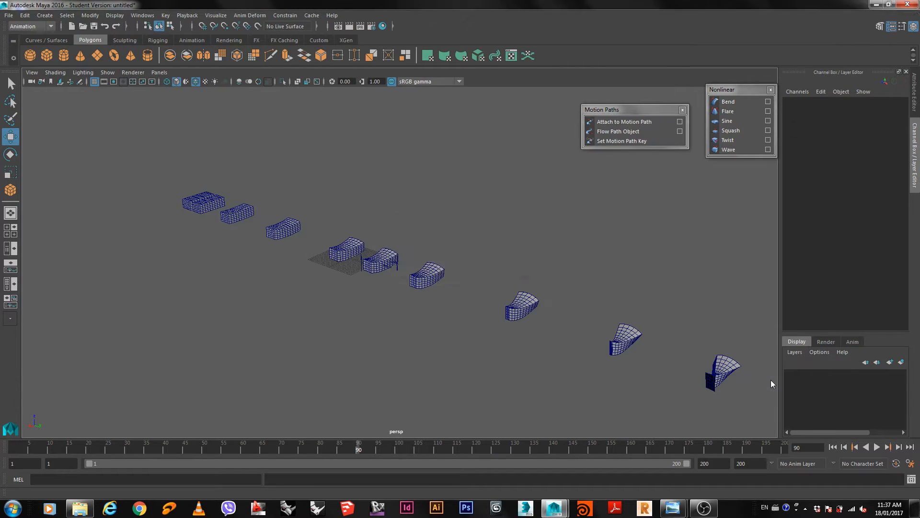
click(449, 257)
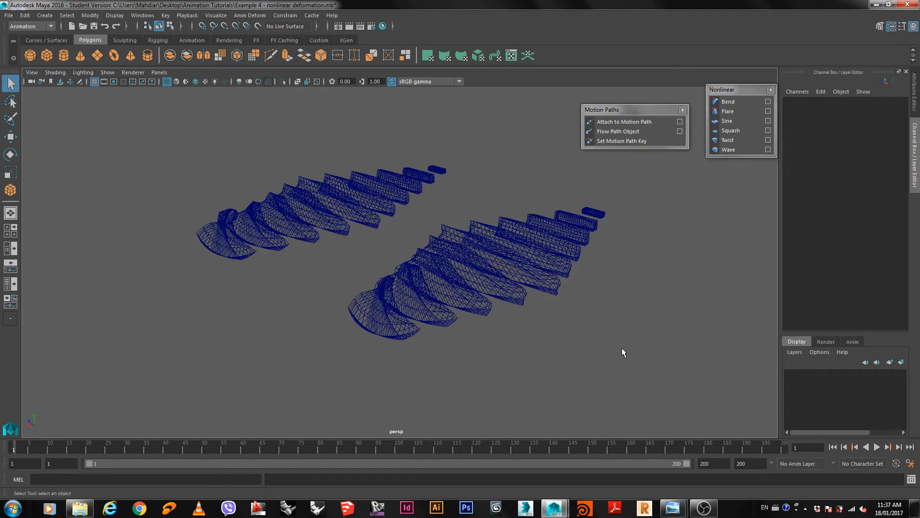
Step: Examine the two twisted snapshot series and the source box, and select all the objects in the scene
alt+drag(623, 349, 557, 336)
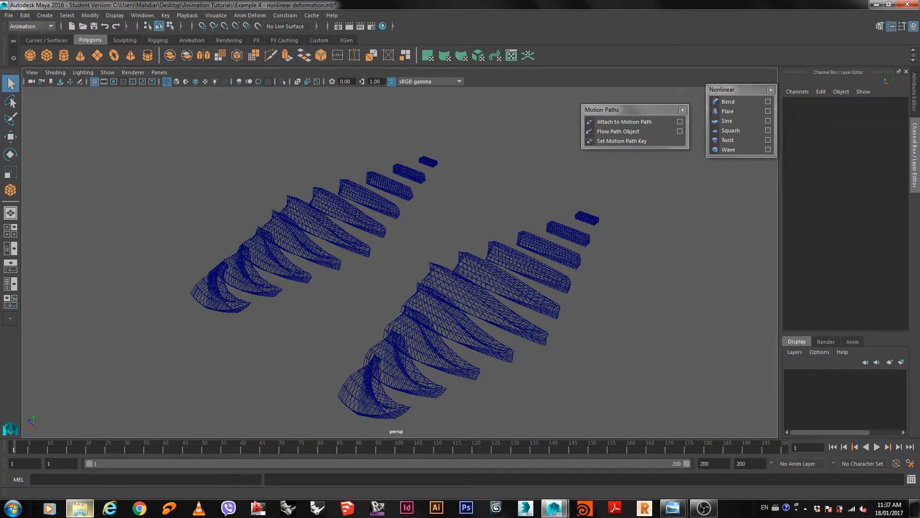
scroll(276, 377, down, 3)
scroll(597, 317, down, 4)
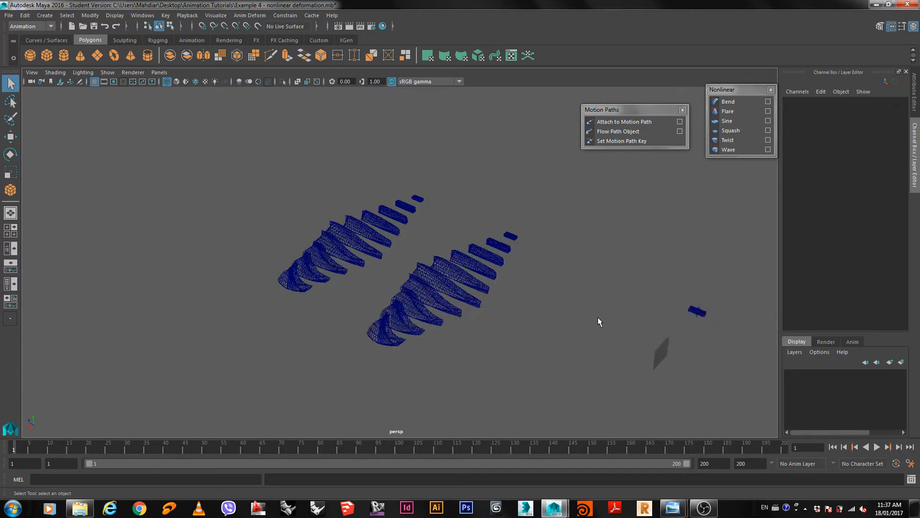
key(ctrl+a)
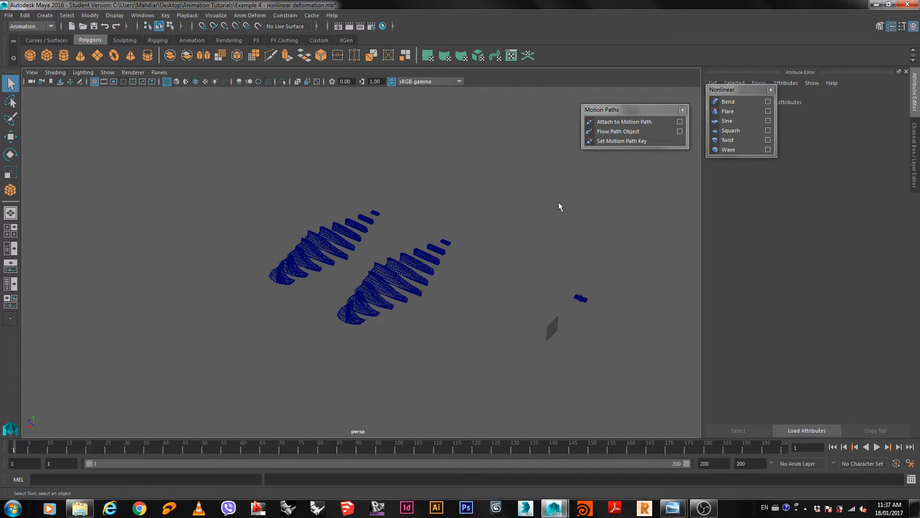
drag(649, 183, 188, 352)
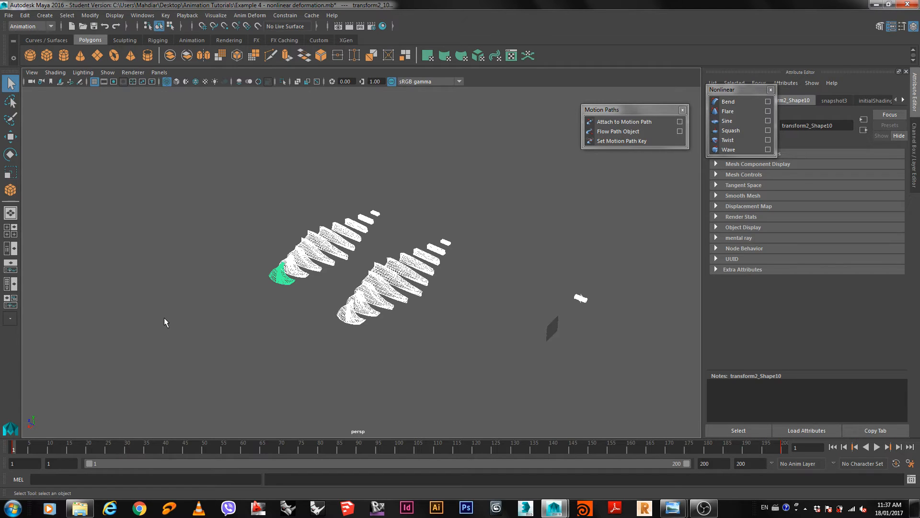
Step: Start a new empty scene in place of the nonlinear deformation example
click(8, 15)
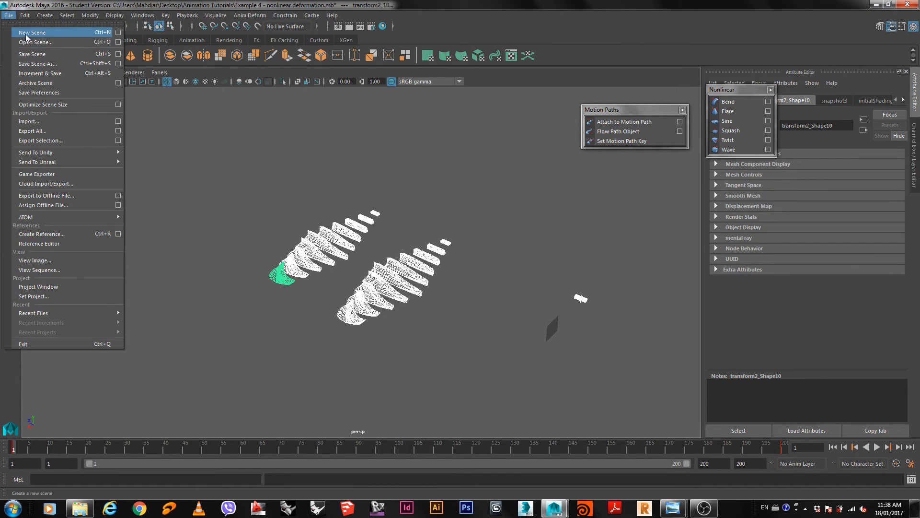
click(26, 35)
click(453, 259)
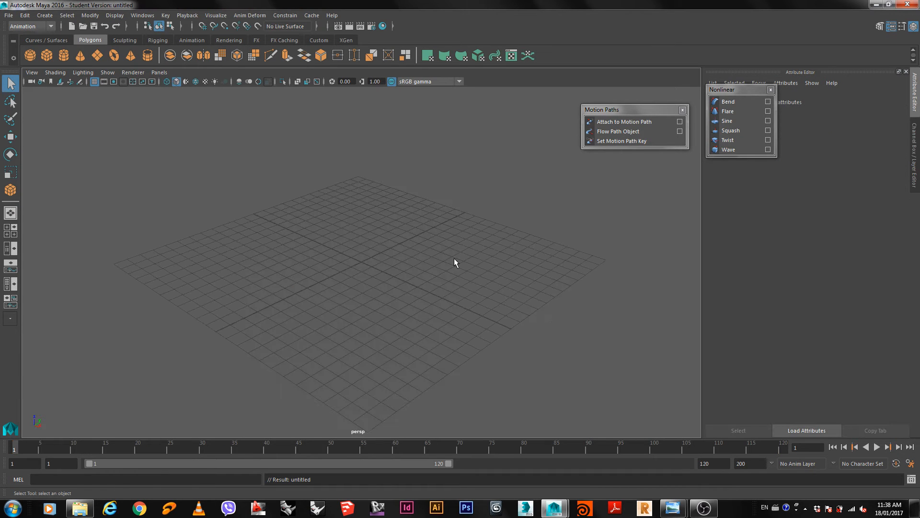
Step: Switch the menu set from Animation to FX
click(36, 26)
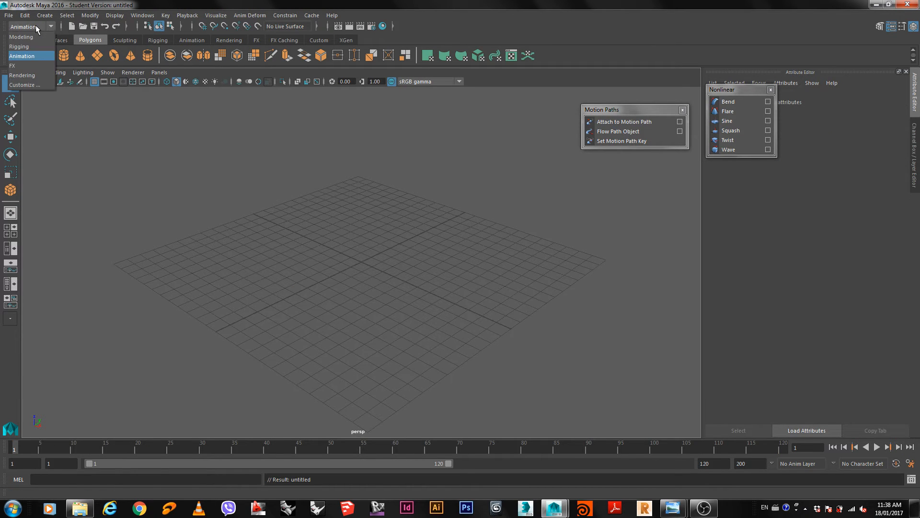
click(24, 56)
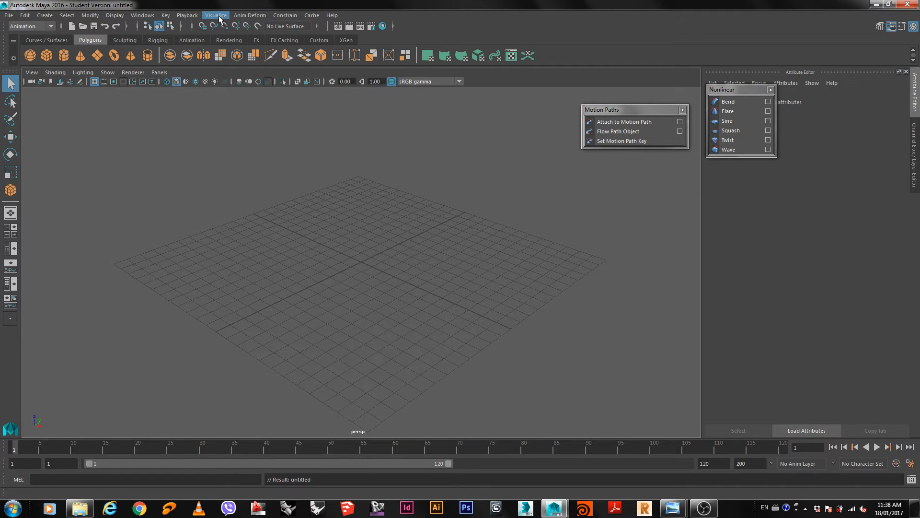
click(8, 15)
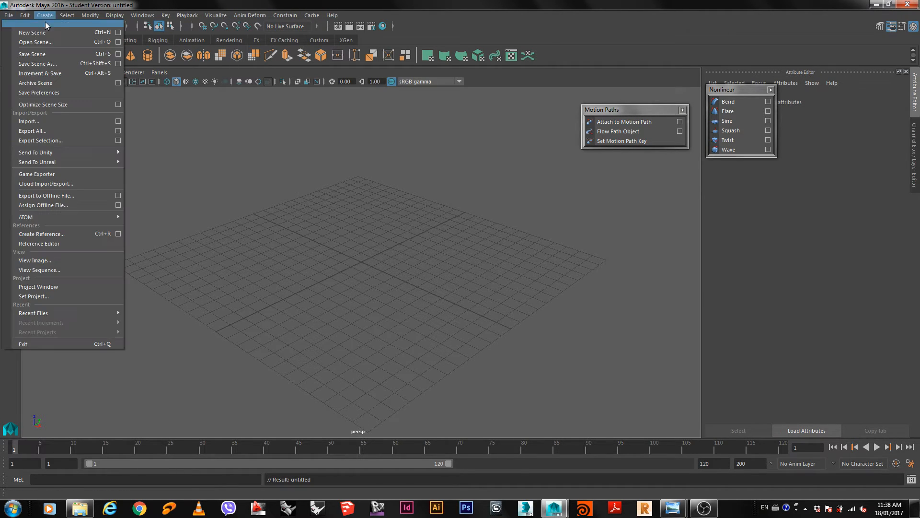
click(170, 3)
click(29, 26)
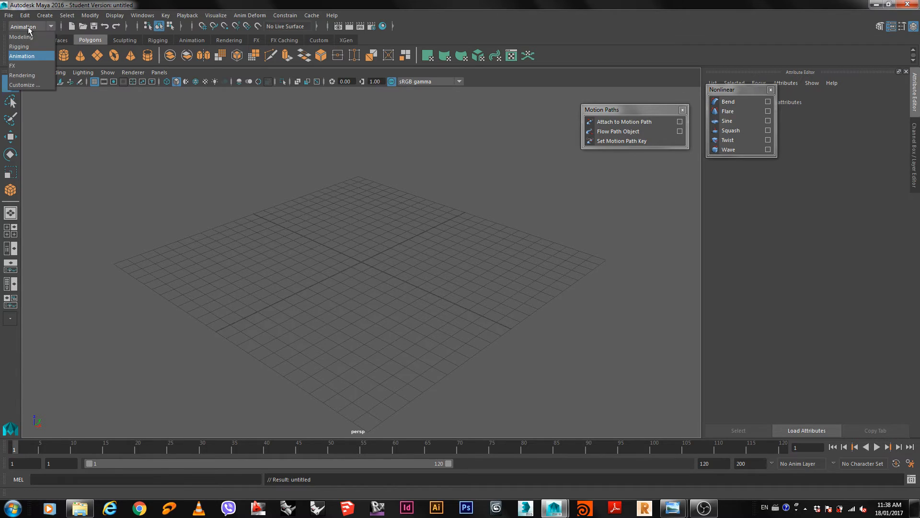
click(12, 65)
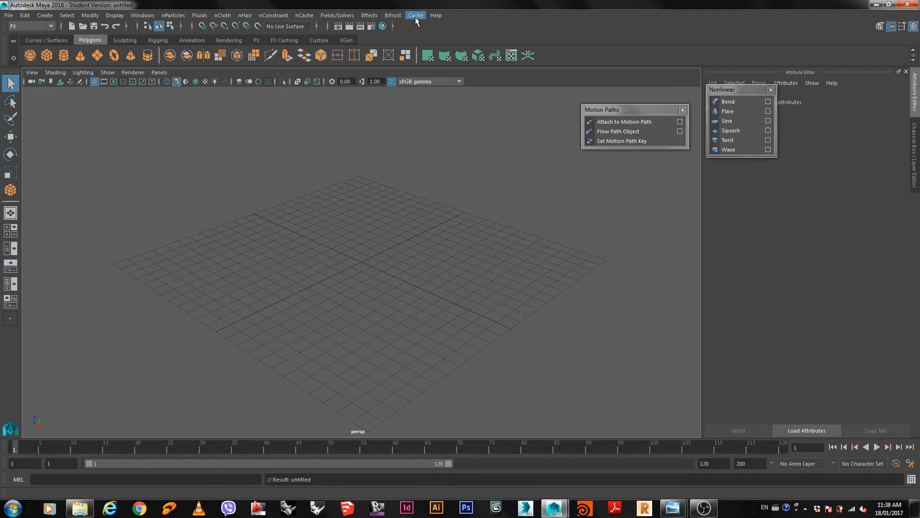
Step: Review the Fields/Solvers commands as a floating list, and close it together with the Motion Paths and Nonlinear floating lists
click(339, 15)
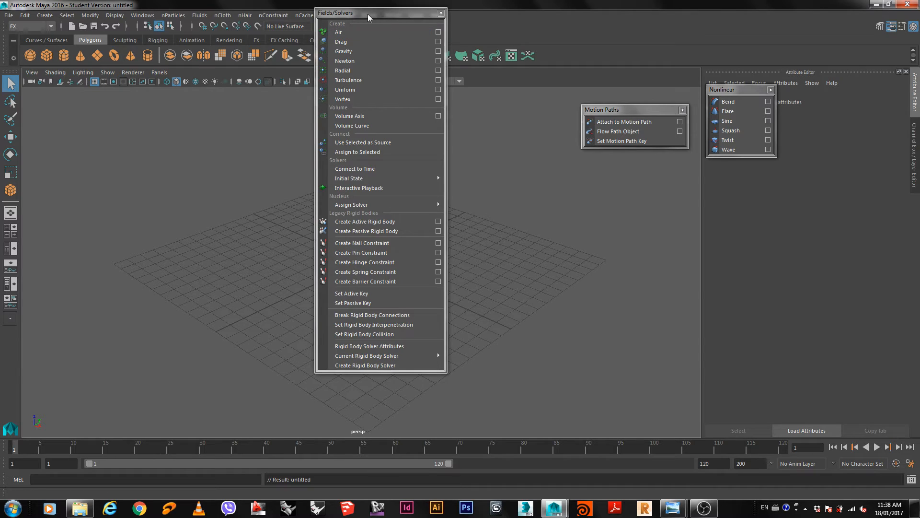
click(352, 23)
drag(489, 55, 422, 60)
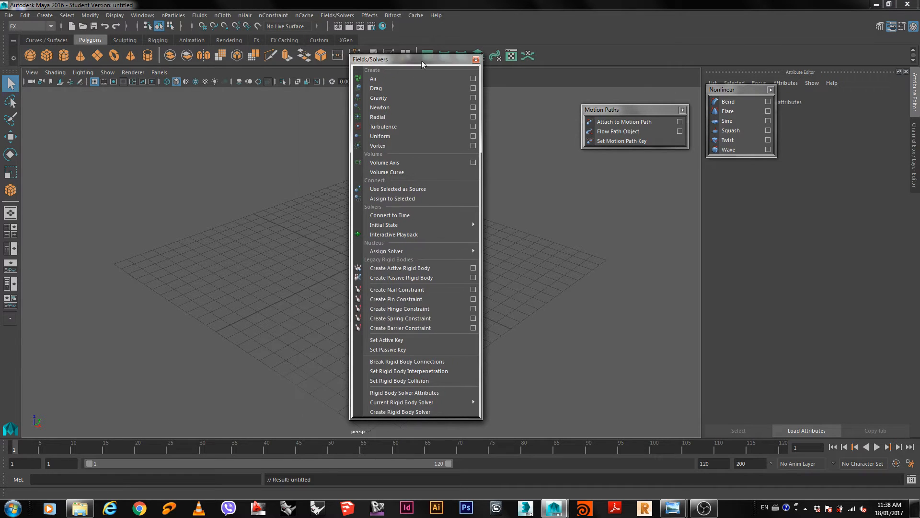
click(683, 109)
click(771, 90)
drag(372, 59, 560, 44)
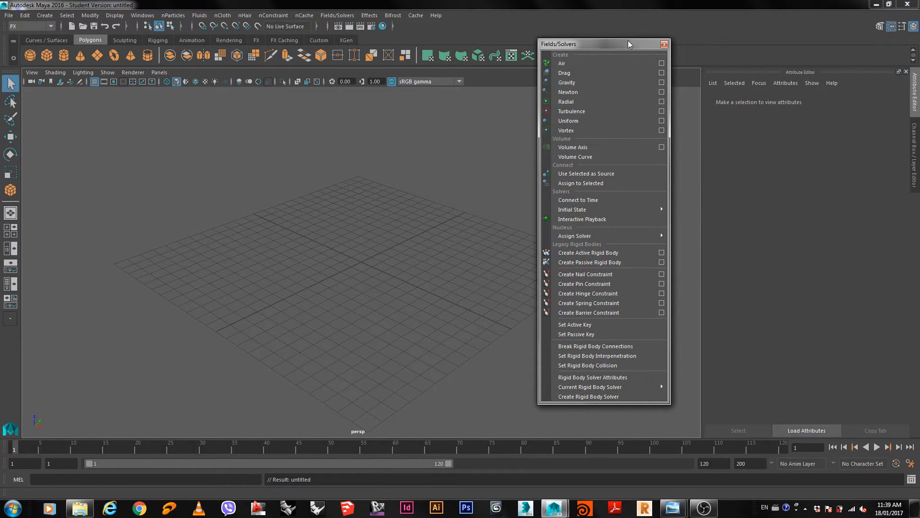
drag(621, 47, 672, 38)
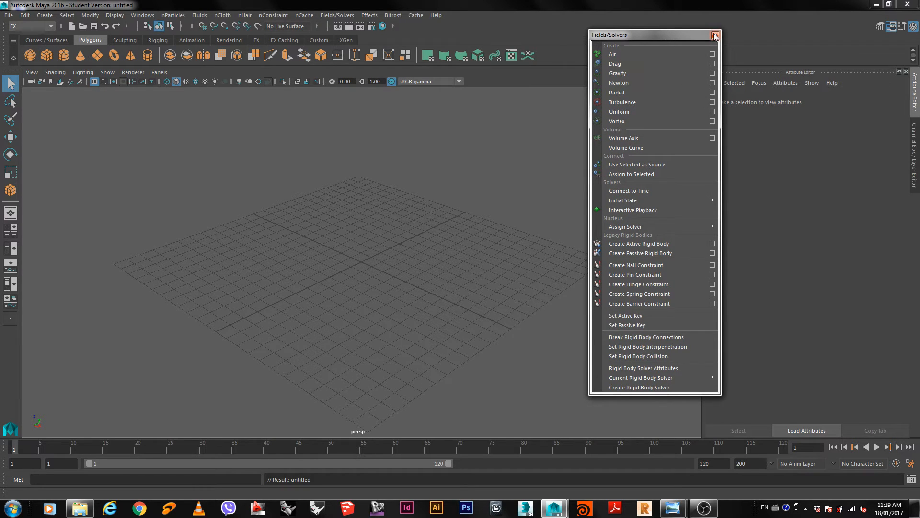
click(715, 36)
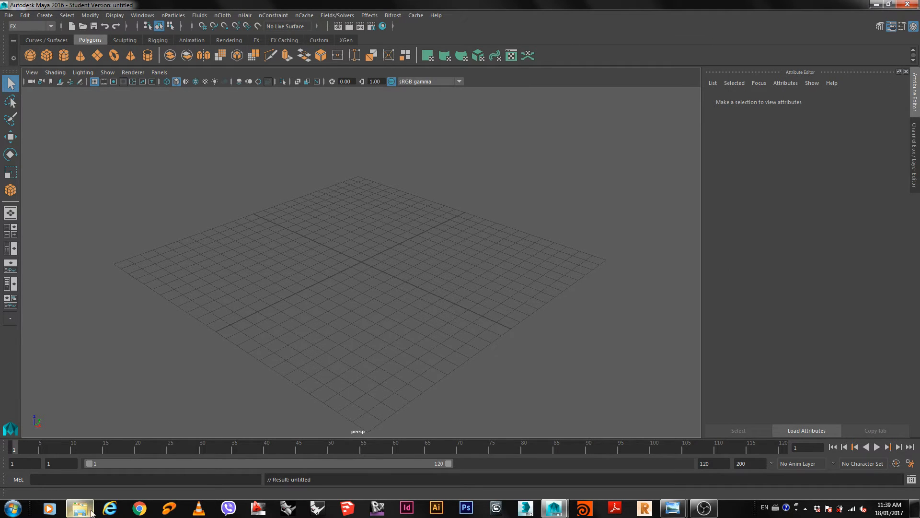
Step: Open the scene Example 5 - basic ncloth.mb from the Animation Tutorials folder
click(8, 15)
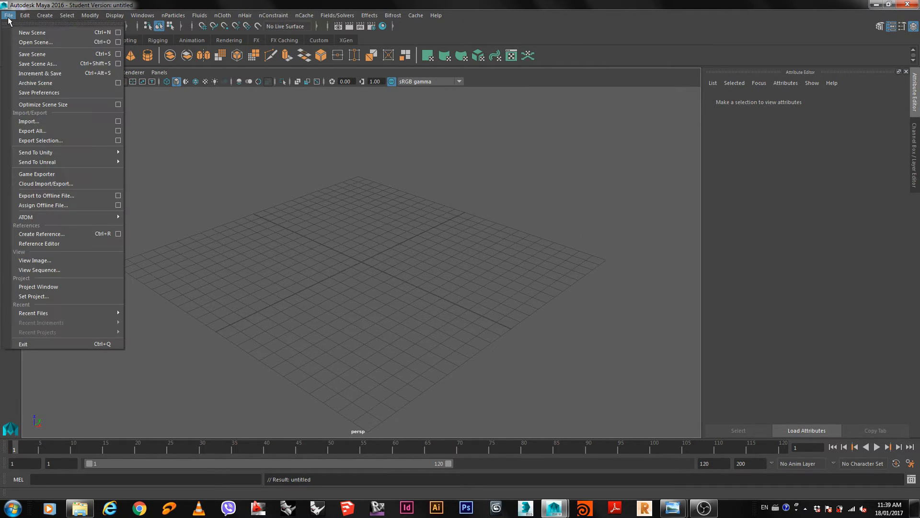
click(20, 45)
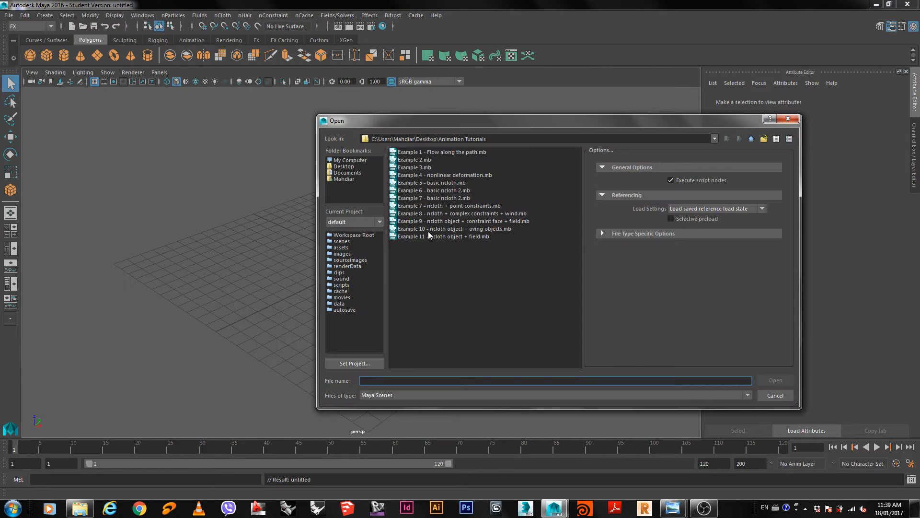
click(420, 205)
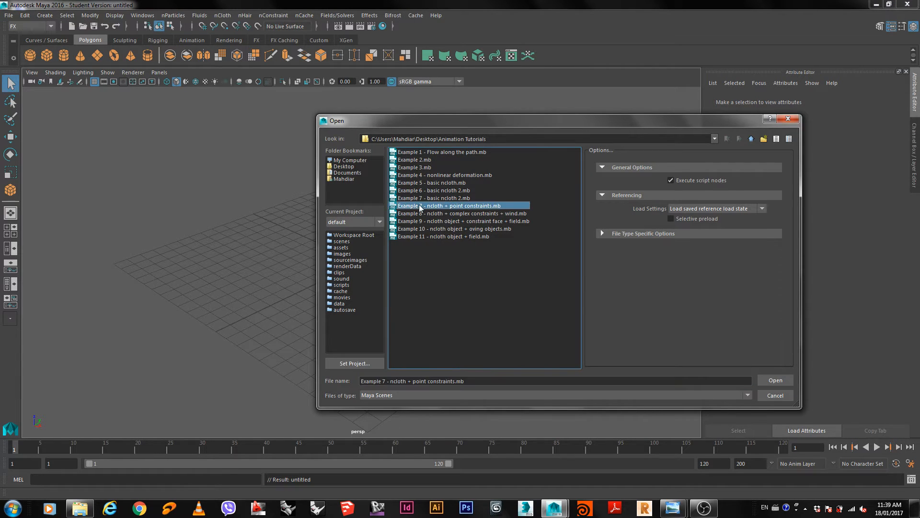
click(419, 183)
click(775, 381)
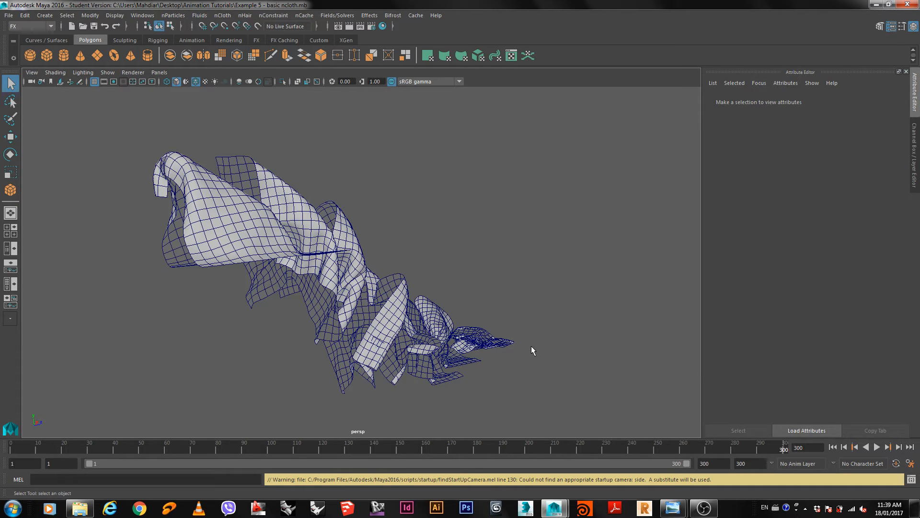
Step: Select the series of draped cloth copies and examine them alongside the source plane and its collision spheres
drag(537, 175, 199, 349)
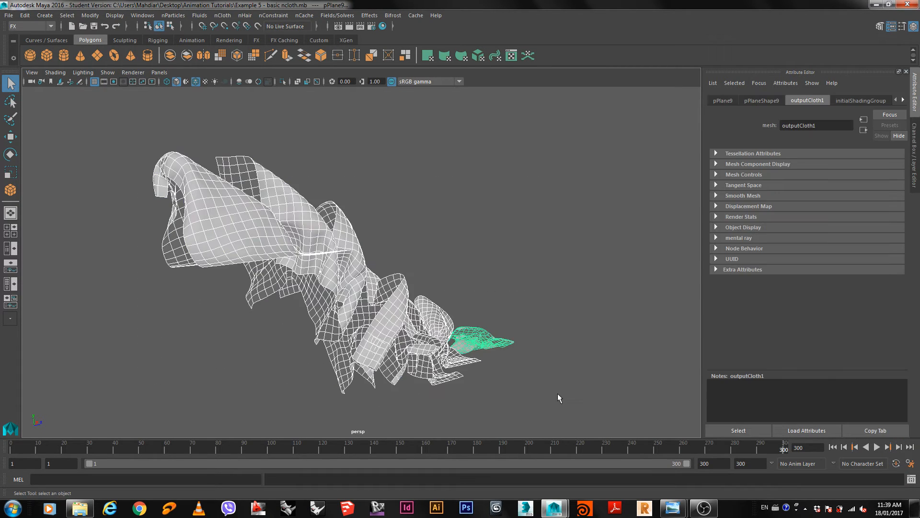
alt+drag(558, 393, 581, 448)
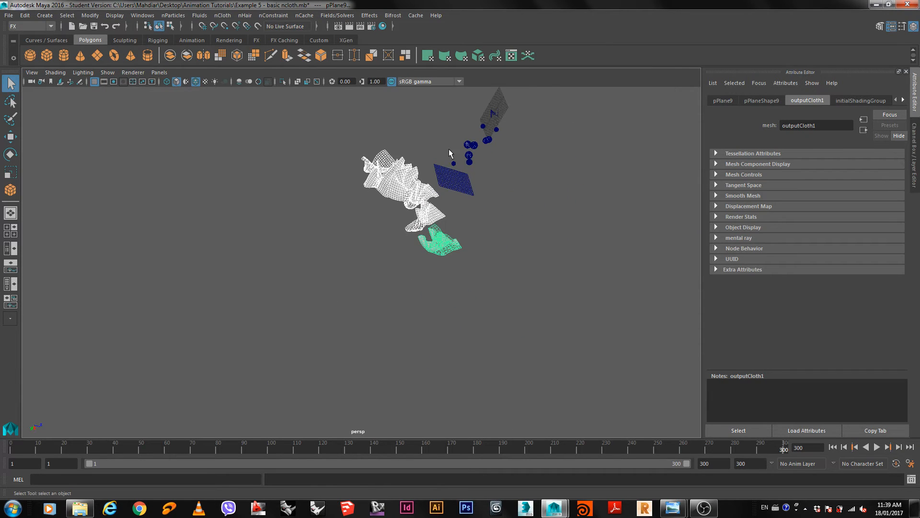
scroll(472, 130, up, 3)
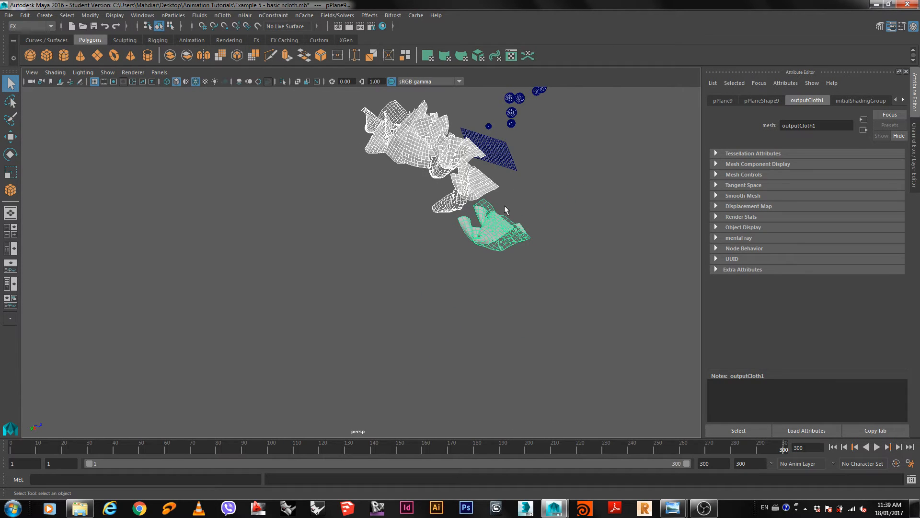
alt+drag(552, 163, 452, 180)
scroll(453, 176, up, 4)
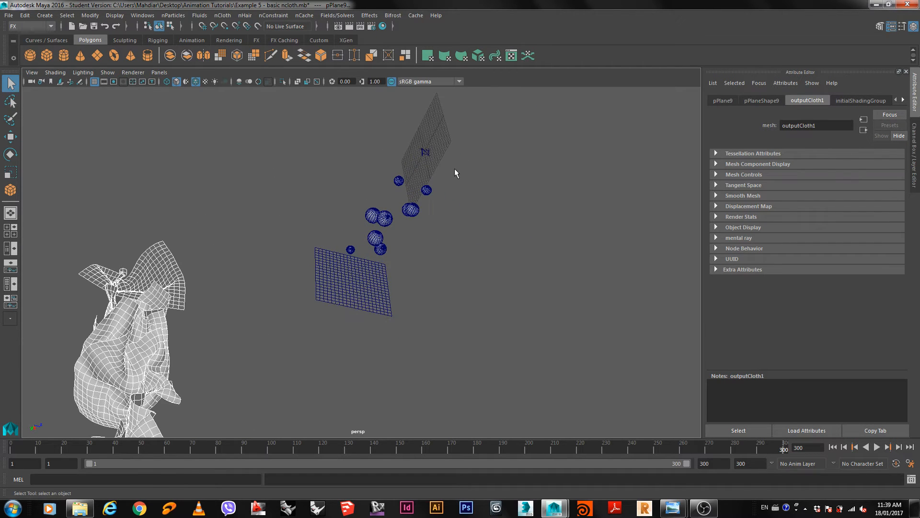
Step: Play the nCloth simulation, follow the plane falling over the spheres up close, and stop the playback partway
click(877, 447)
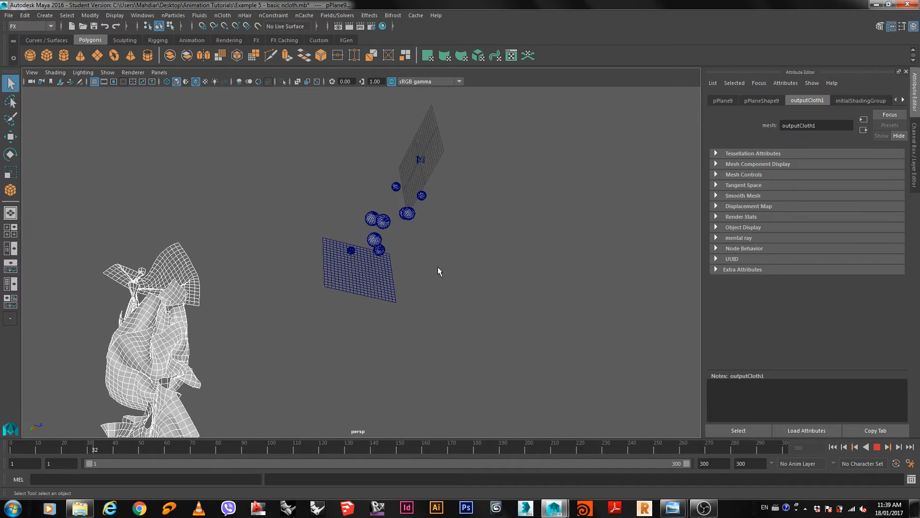
alt+middle_drag(446, 269, 397, 345)
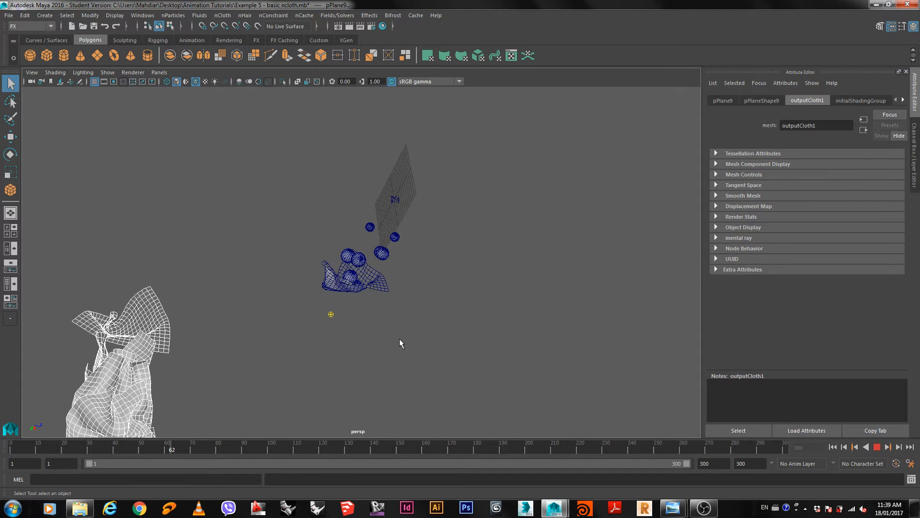
scroll(403, 185, up, 4)
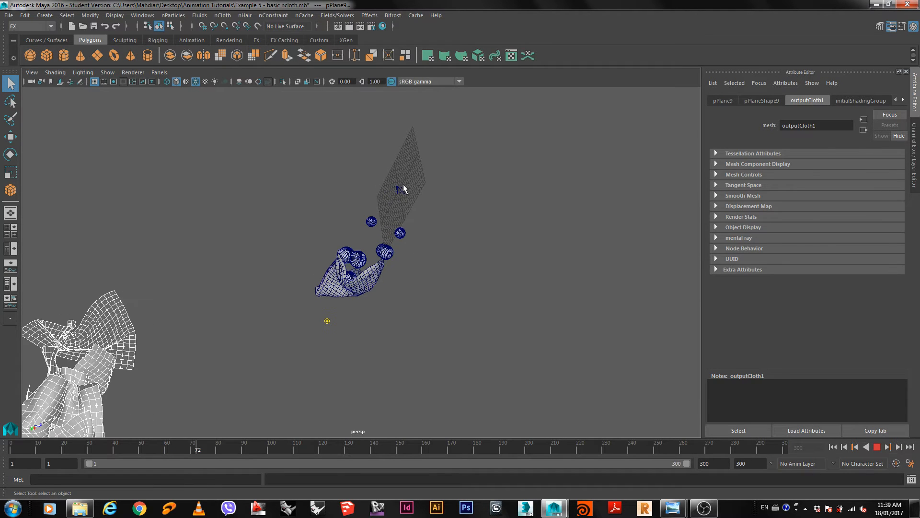
mouse_move(407, 190)
alt+mouse_down()
mouse_move(407, 210)
mouse_move(415, 197)
alt+mouse_up()
alt+middle_drag(402, 187, 399, 229)
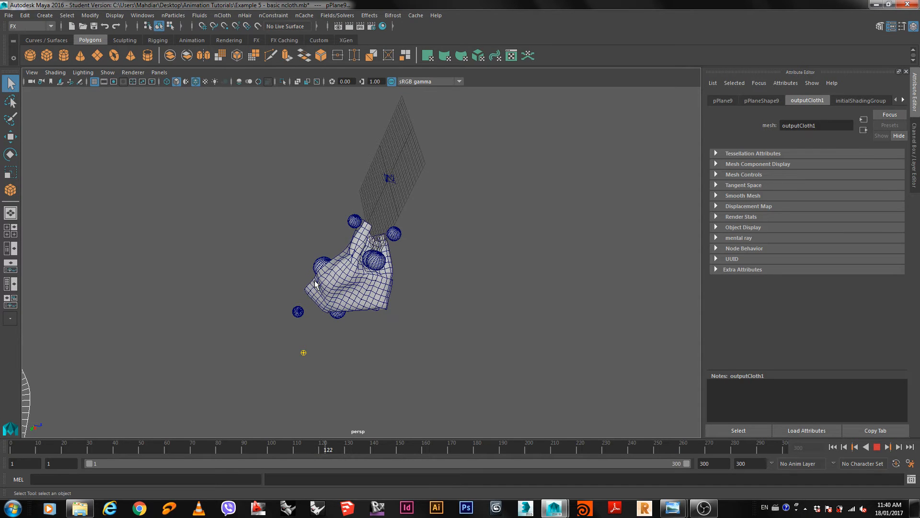
click(877, 447)
Step: Duplicate the deformed cloth at the current frame, move the copy aside along its blue axis, and play the simulation briefly
click(418, 227)
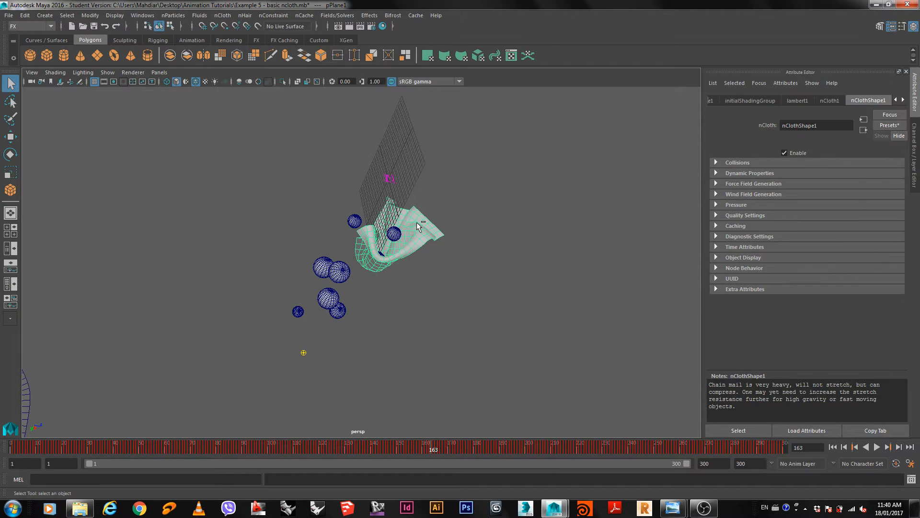
key(ctrl+d)
key(e)
key(w)
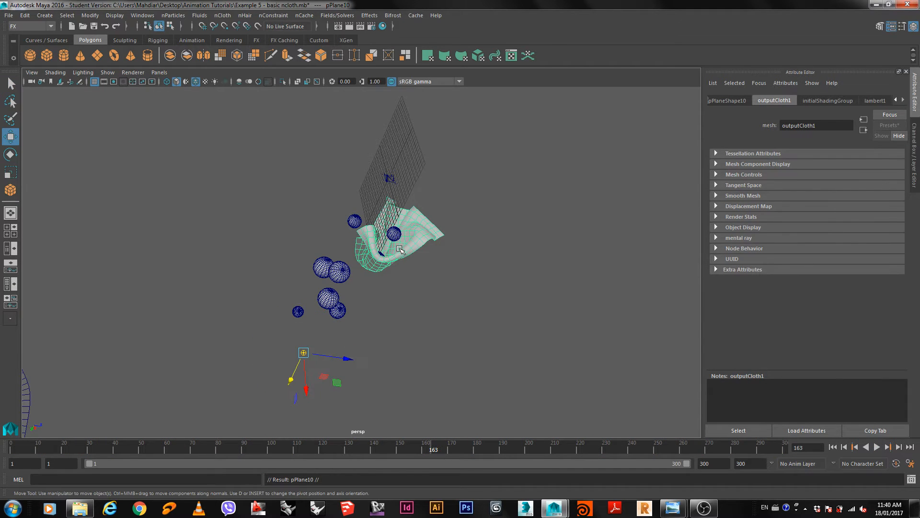
drag(338, 357, 452, 374)
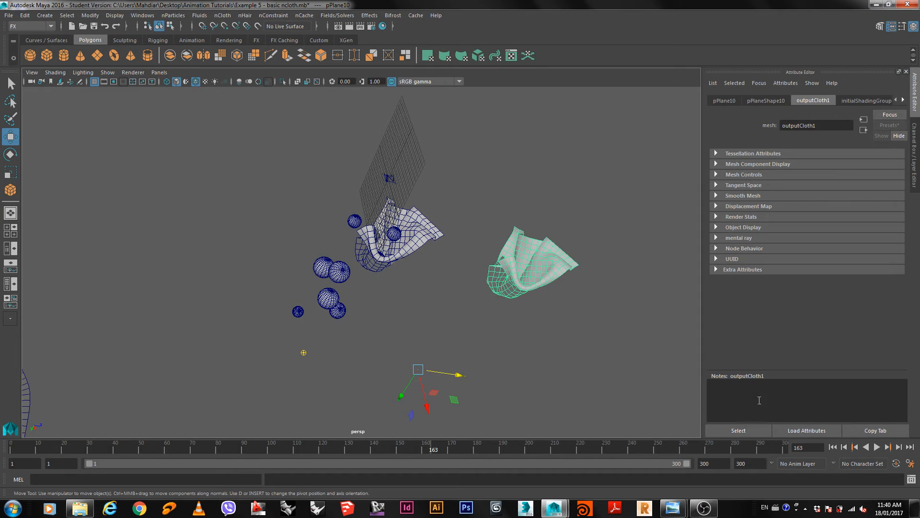
click(614, 365)
click(877, 446)
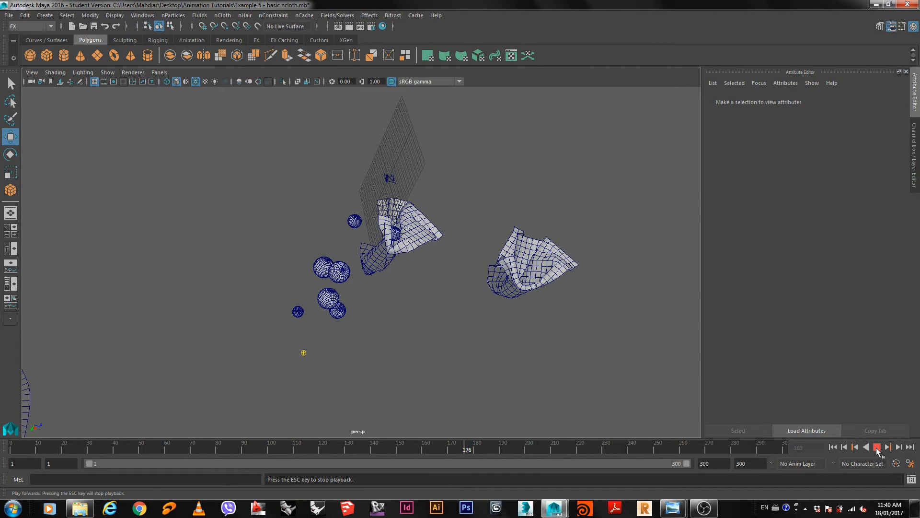
click(877, 447)
Step: Start a new empty scene without saving the changes to the basic ncloth example
click(9, 15)
click(42, 33)
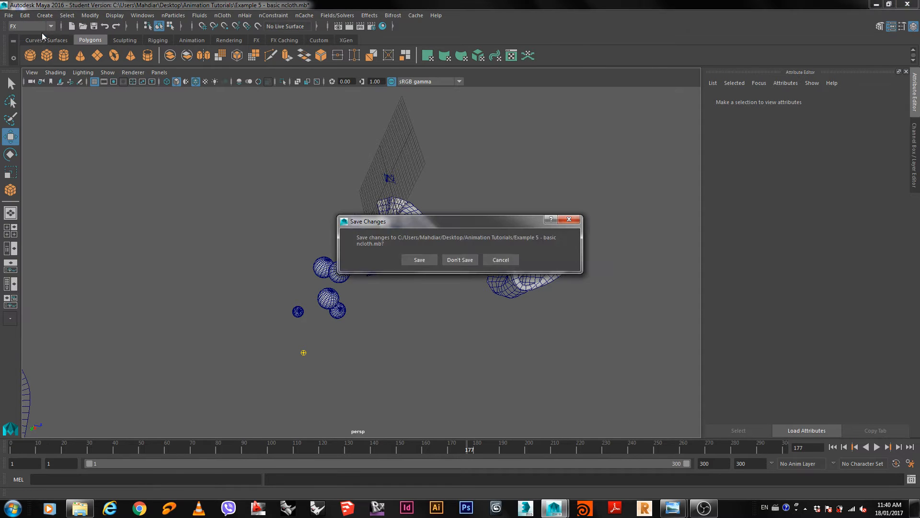
click(444, 264)
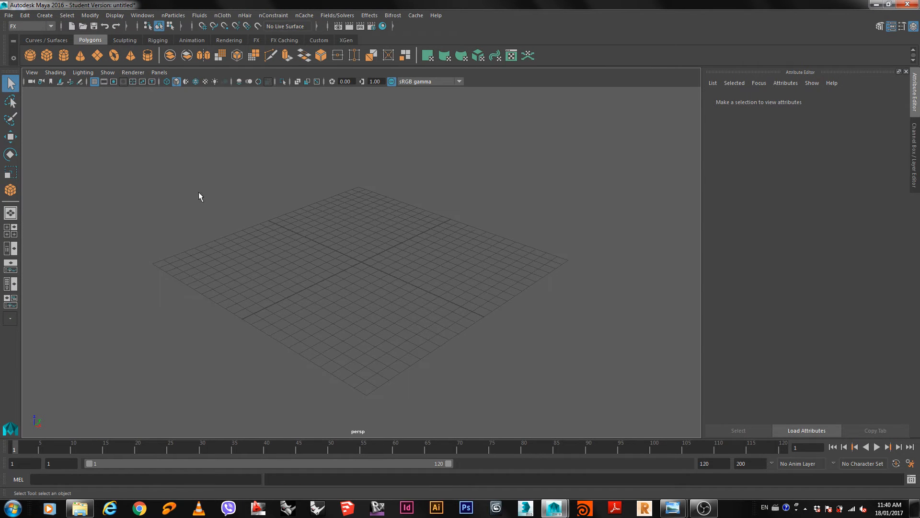
Step: Create a polygon sphere at the centre of the grid and a polygon plane covering most of the grid
click(31, 55)
drag(360, 257, 320, 267)
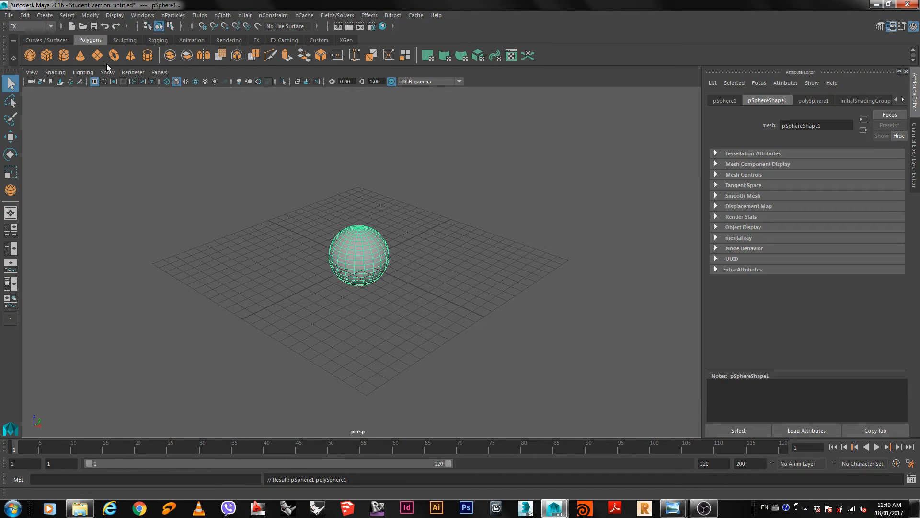
click(97, 55)
drag(363, 198, 370, 357)
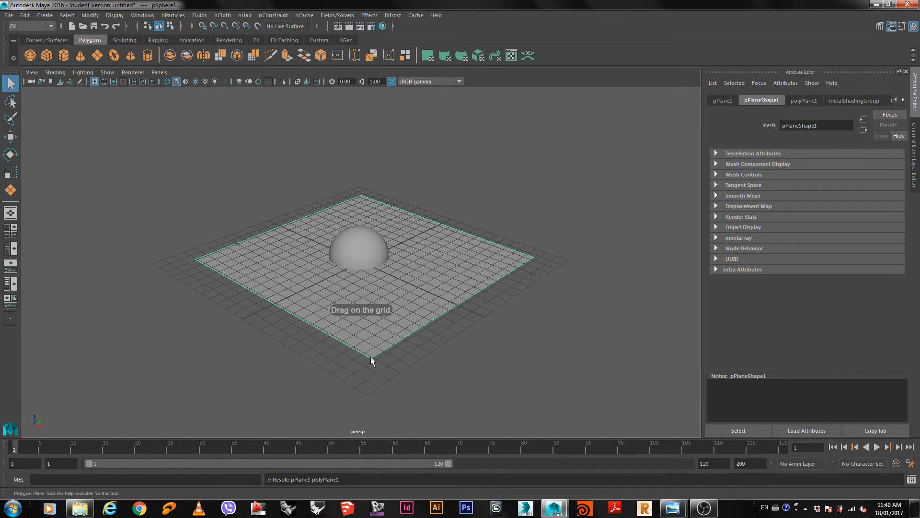
key(q)
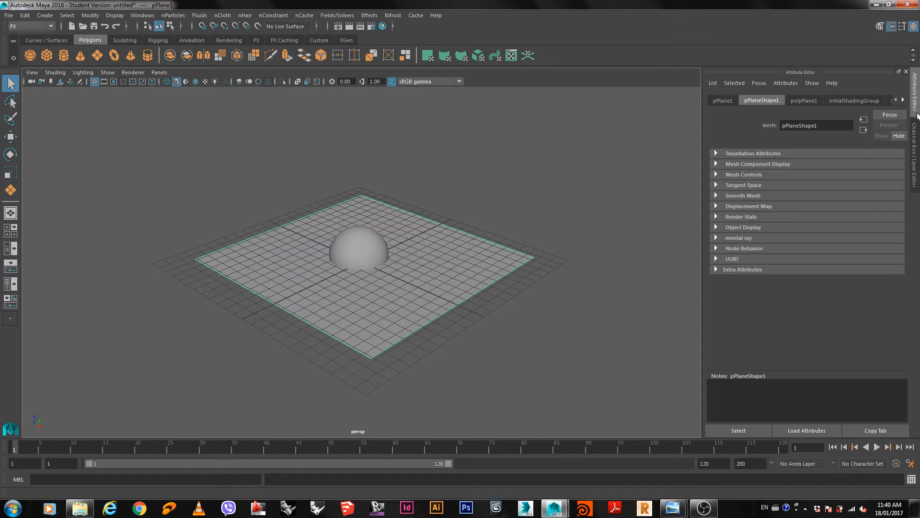
Step: Display the transform channels of the selected plane
click(916, 142)
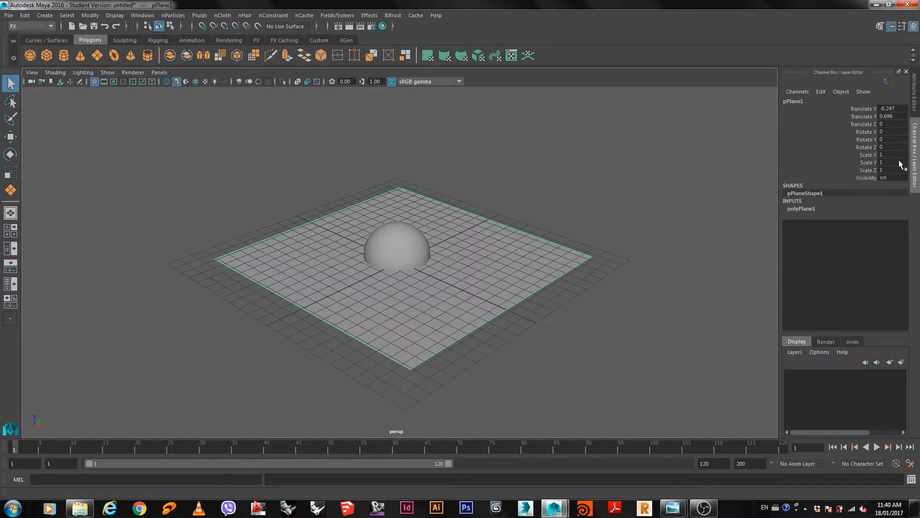
Step: Set the plane's width and height subdivisions to 20 each
click(797, 210)
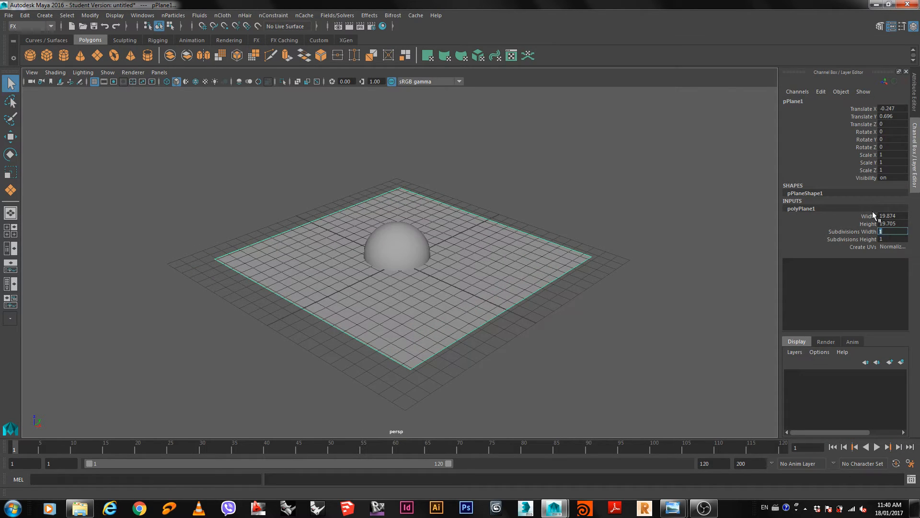
text(20)
key(Tab)
text(20)
key(Tab)
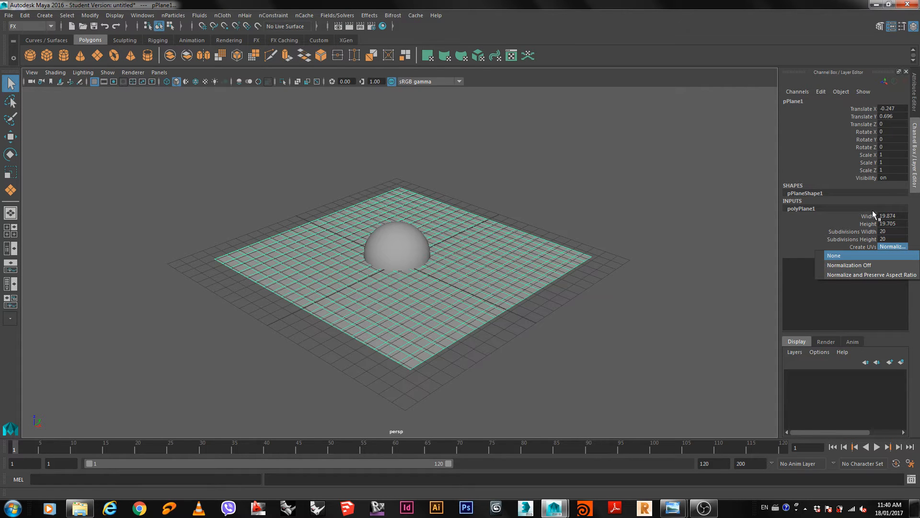
click(438, 281)
Step: Raise the plane above the sphere to a Translate Z of about 7.2
key(w)
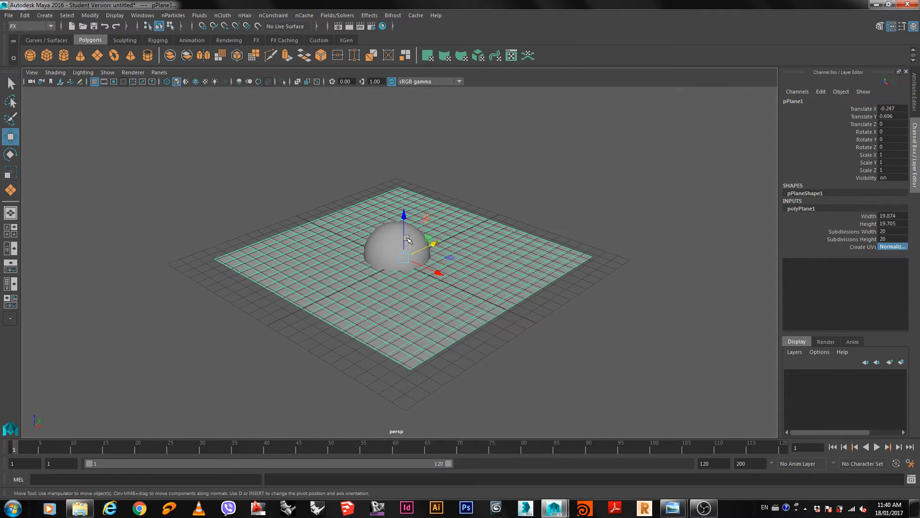
drag(406, 235, 412, 146)
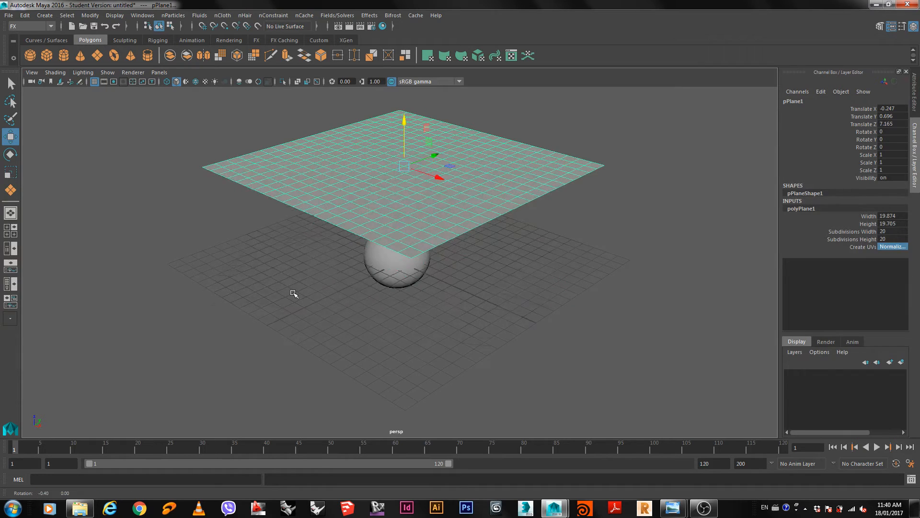
alt+drag(293, 293, 345, 283)
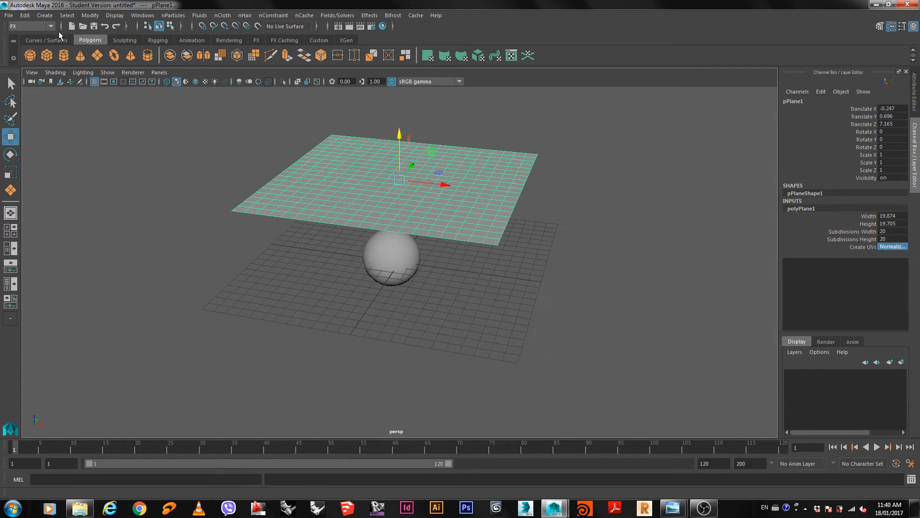
Step: Convert the raised plane to an nCloth and test-play its fall from frame 1, rewinding when done
click(223, 16)
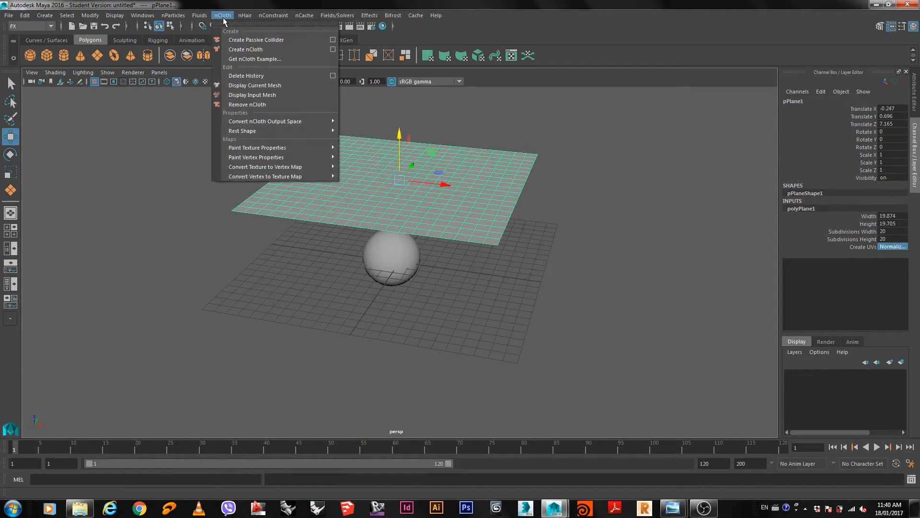
click(244, 49)
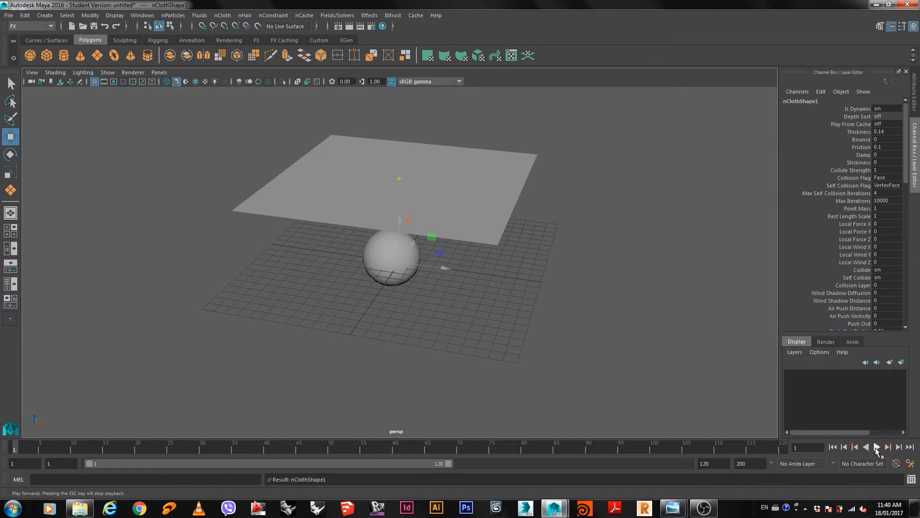
click(877, 447)
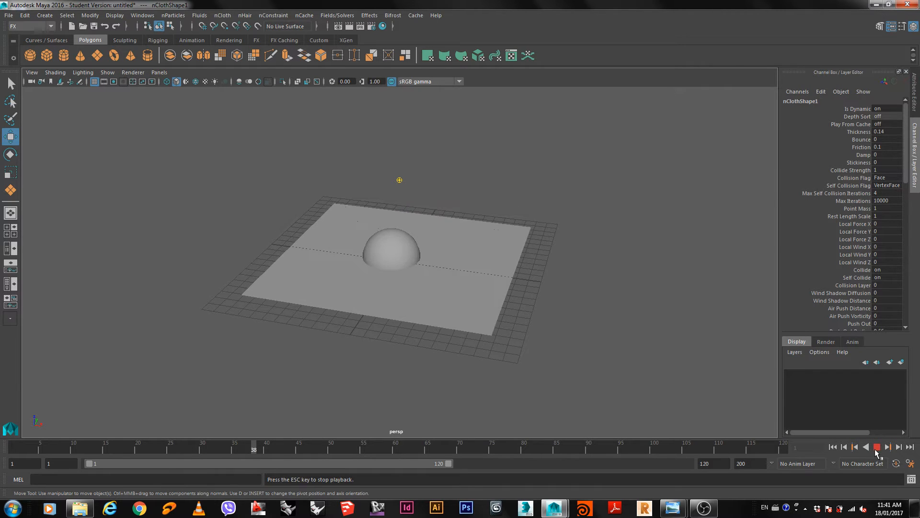
click(877, 447)
click(832, 447)
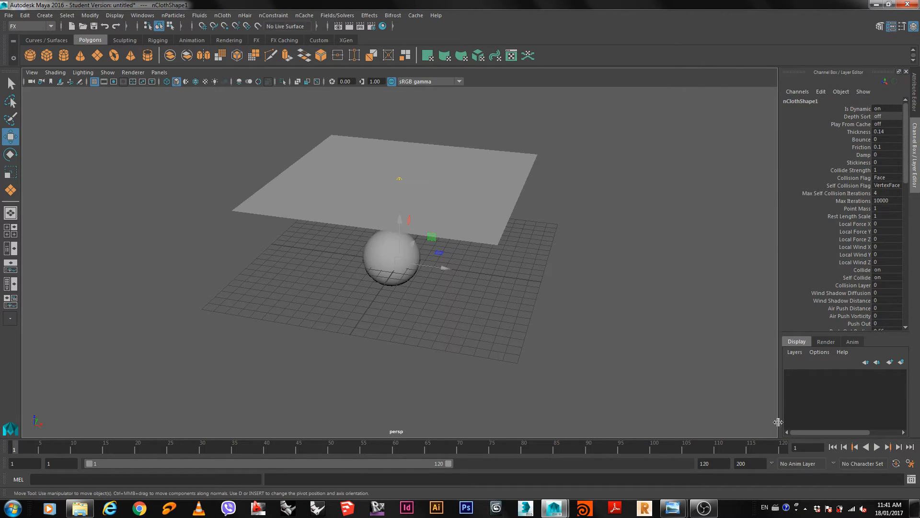
Step: Open the Attribute Editor and the Outliner, and display the attributes of the nucleus1 solver
click(481, 214)
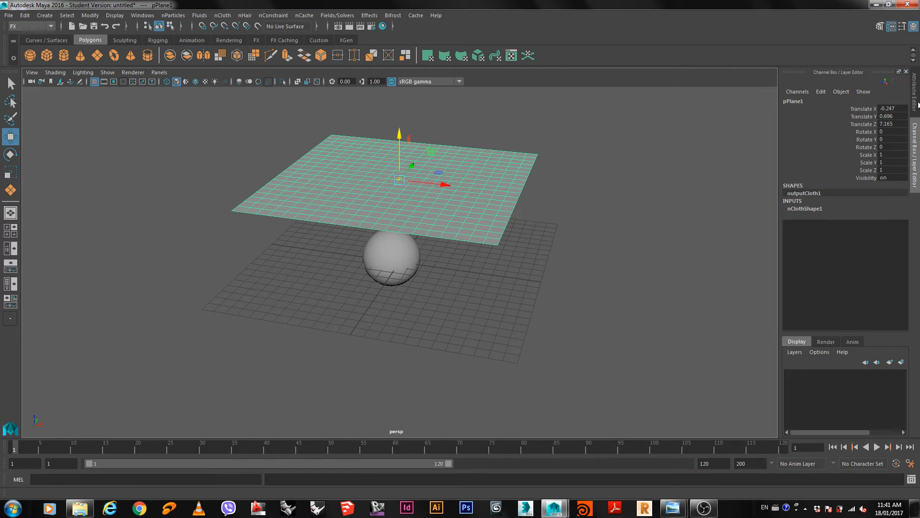
click(917, 109)
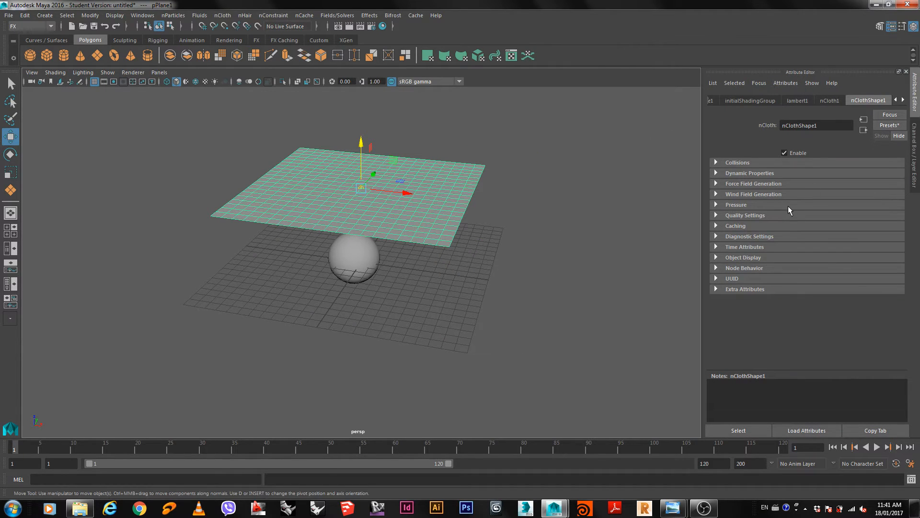
click(140, 17)
click(152, 102)
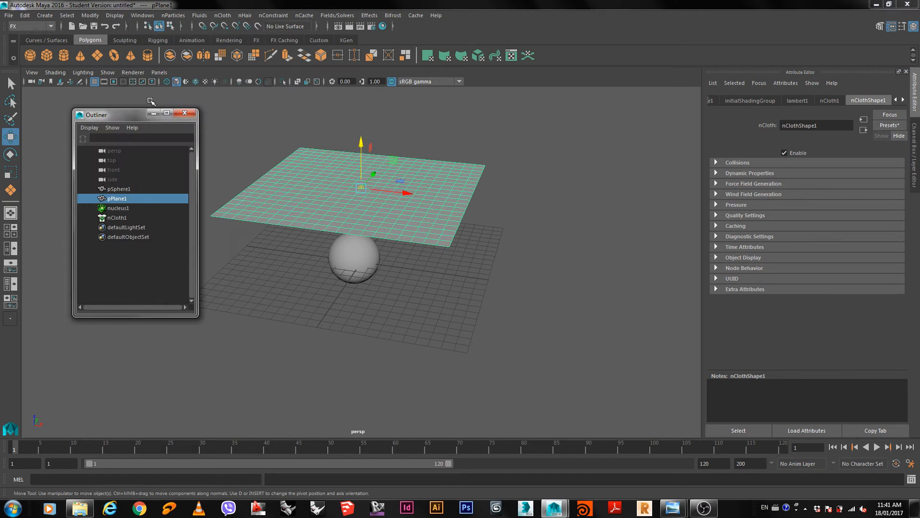
drag(127, 116, 85, 88)
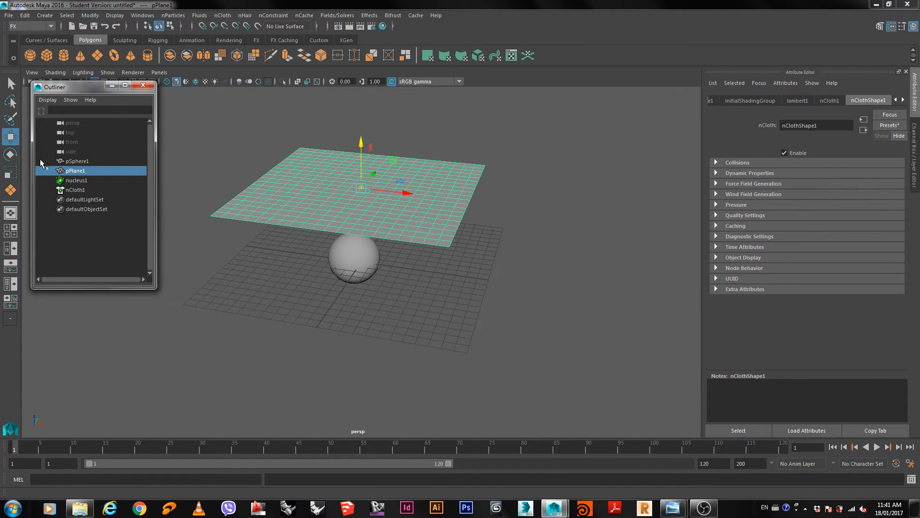
click(66, 191)
click(72, 182)
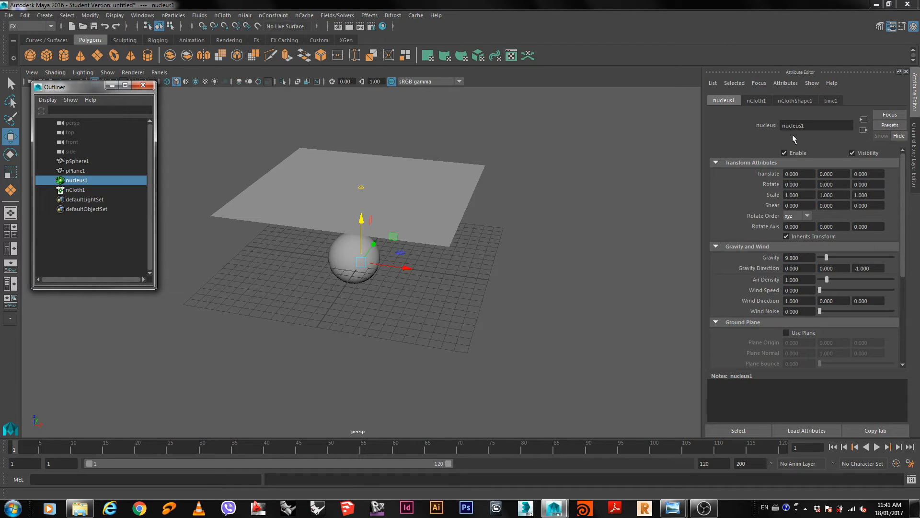
Step: Enable Use Plane in the nucleus solver's Ground Plane settings
scroll(827, 149, down, 1)
scroll(847, 254, up, 1)
scroll(863, 240, down, 2)
scroll(824, 248, up, 2)
drag(798, 259, 778, 262)
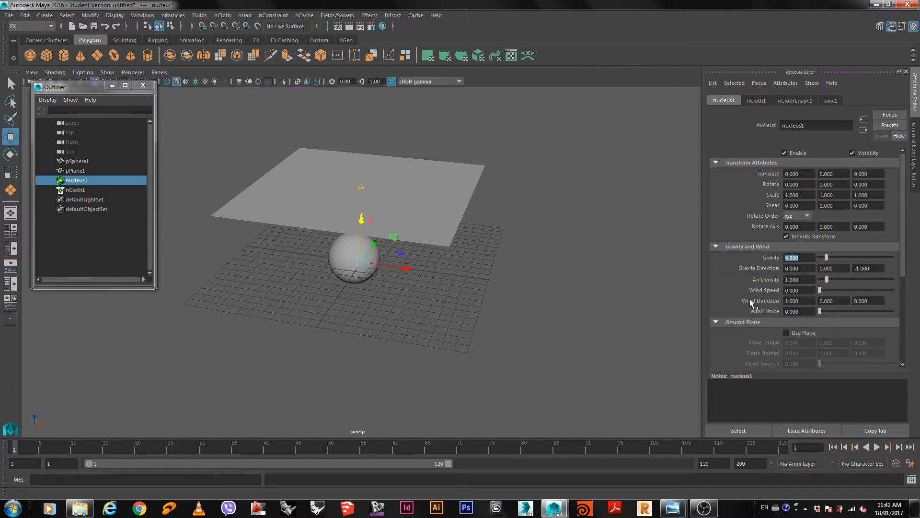
click(787, 332)
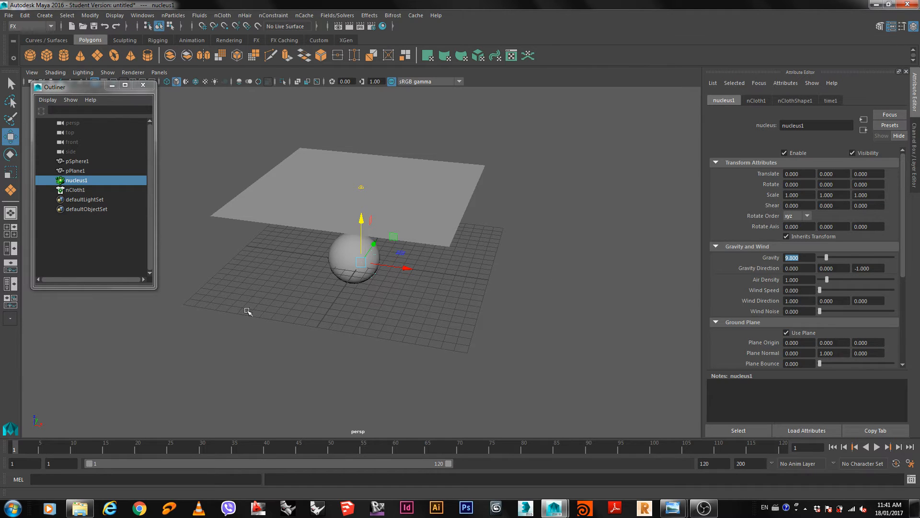
Step: Make the sphere a passive collider for the cloth
click(347, 260)
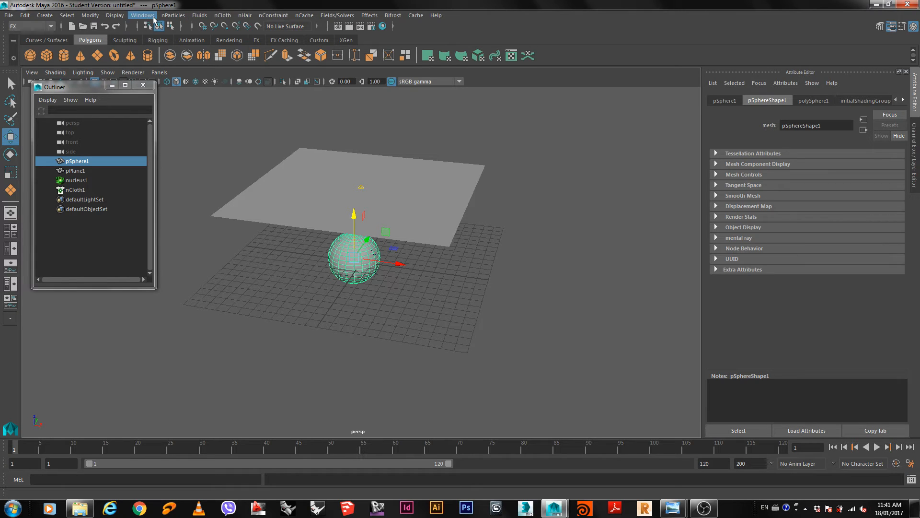
click(216, 18)
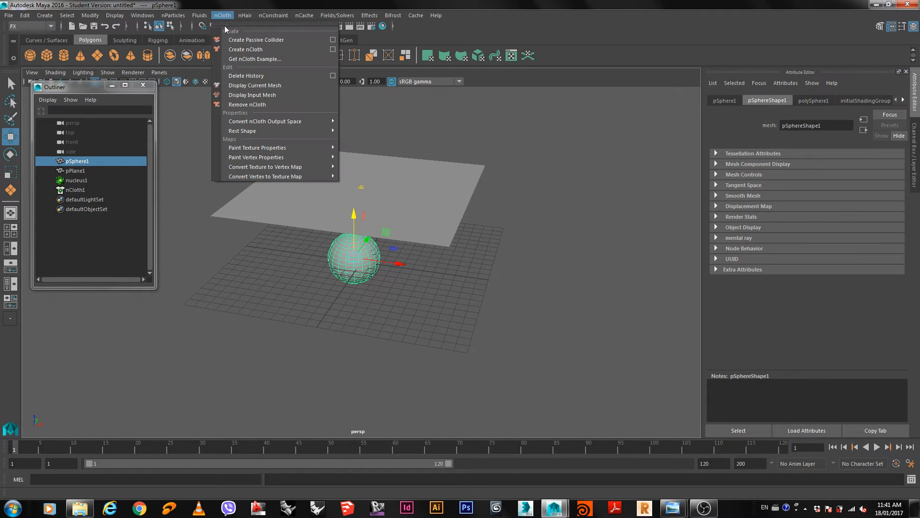
click(243, 42)
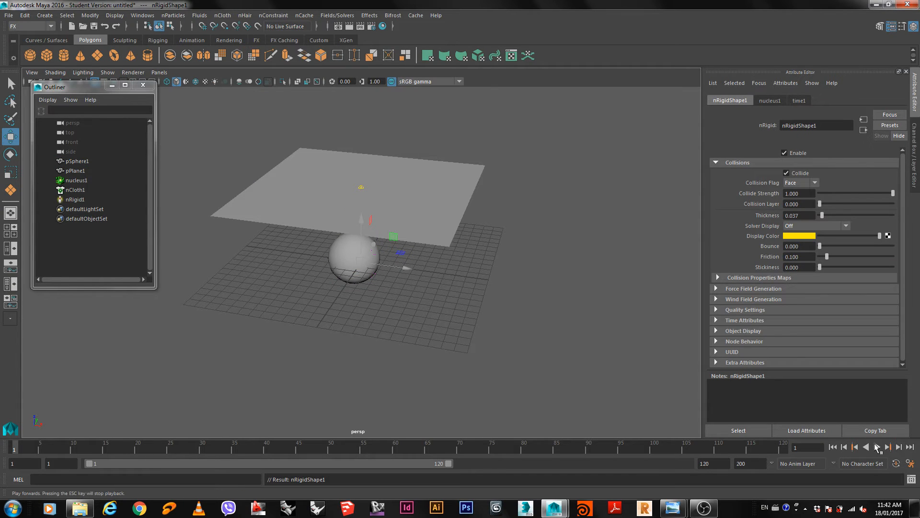
Step: Play the cloth simulation briefly and stop it at frame 10 to check the collision
click(877, 447)
click(877, 447)
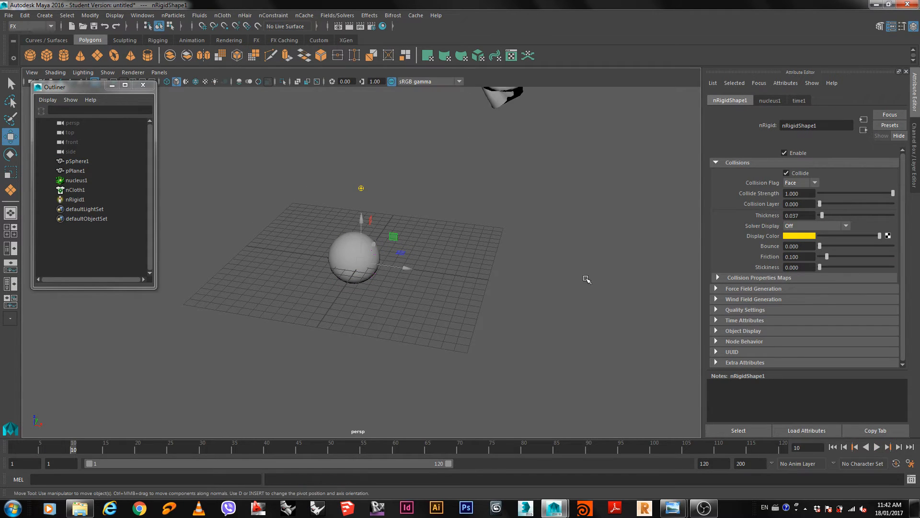
scroll(545, 199, down, 2)
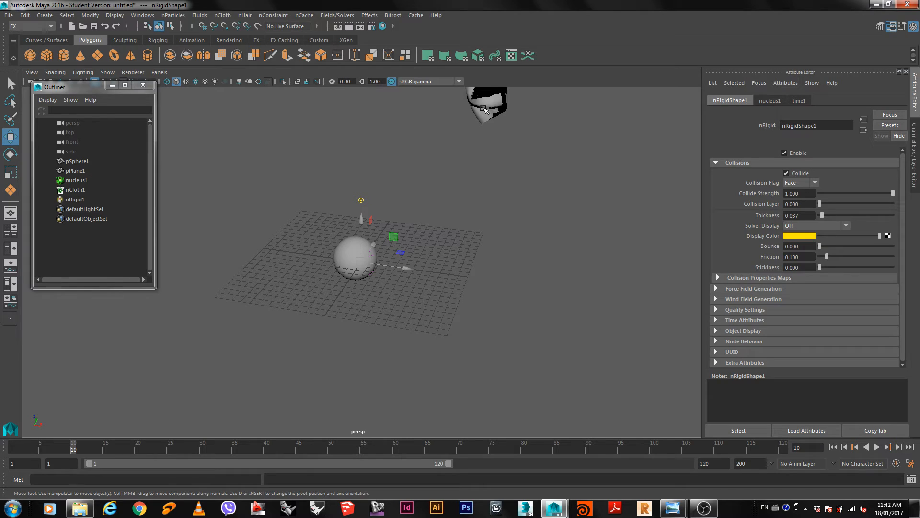
Step: Set the nucleus ground plane's Plane Normal to 0, 0, 1
click(768, 101)
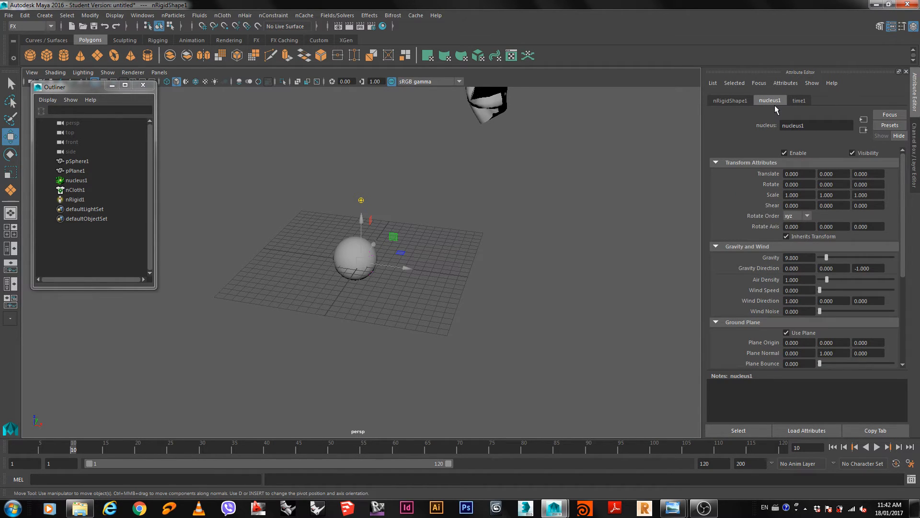
drag(842, 355, 818, 353)
text(0)
drag(819, 358, 919, 364)
text(1)
key(Return)
Step: Replay the simulation from the first frame and turn on wireframe over the shaded cloth while it runs
click(832, 447)
click(877, 447)
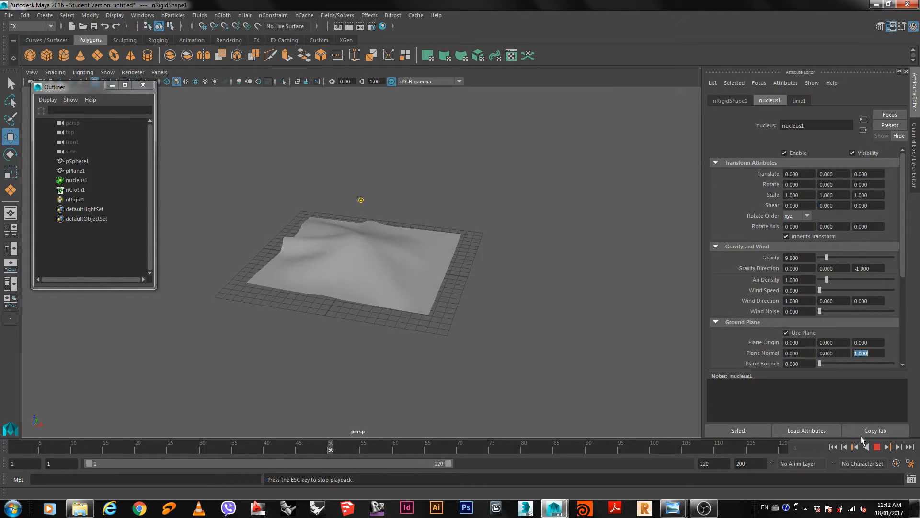
click(193, 81)
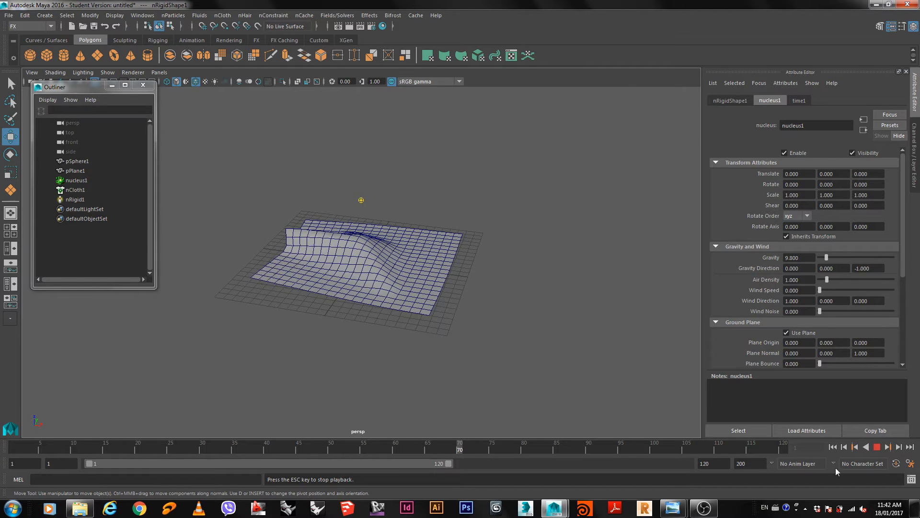
click(877, 447)
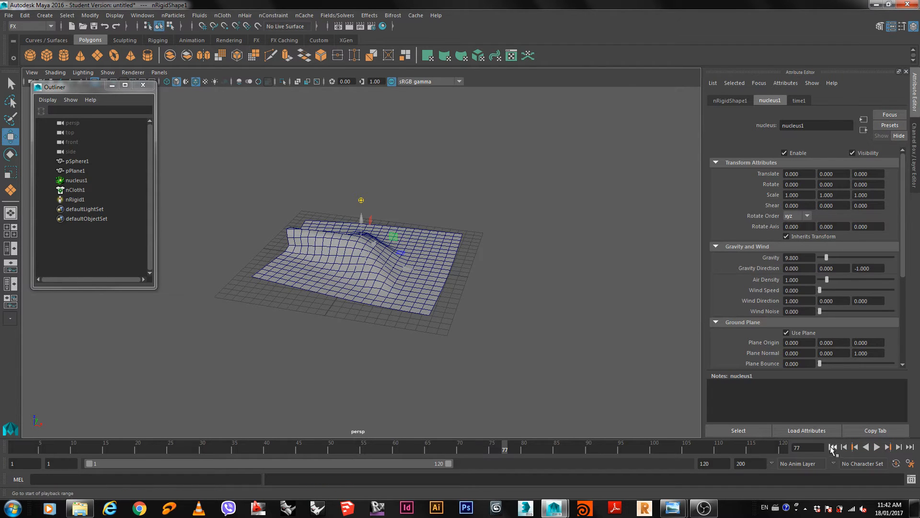
Step: Rewind and play the cloth simulation again, stopping at frame 40 with the cloth draped over the sphere
click(832, 447)
click(876, 447)
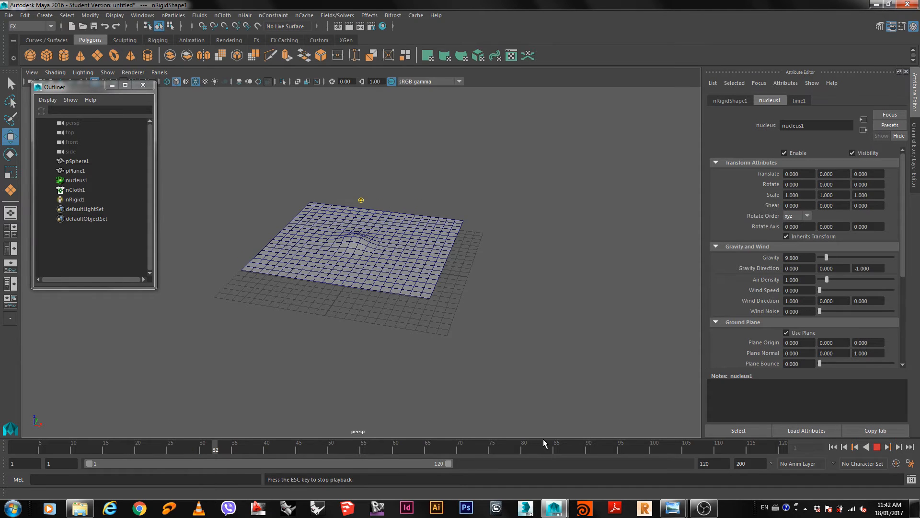
click(877, 447)
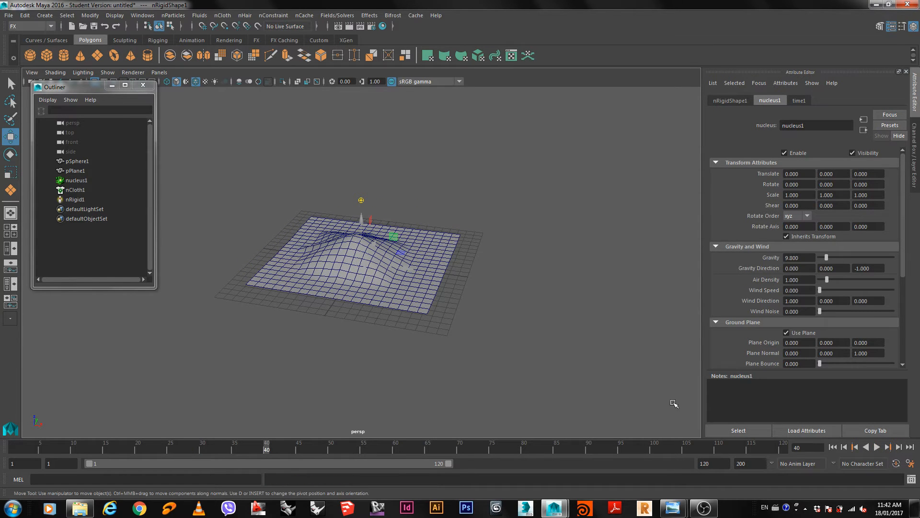
Step: Return to the first frame and raise the cloth plane high above the sphere to a Translate Z of about 49
click(408, 299)
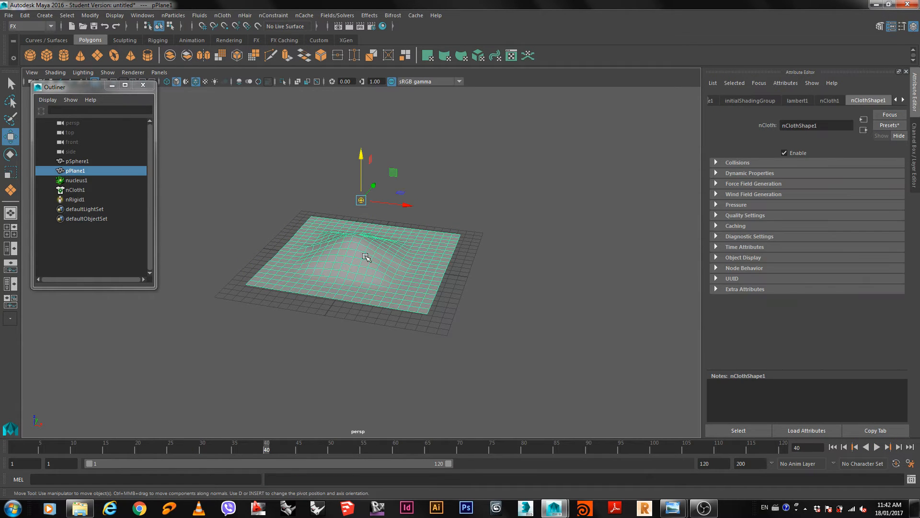
click(833, 447)
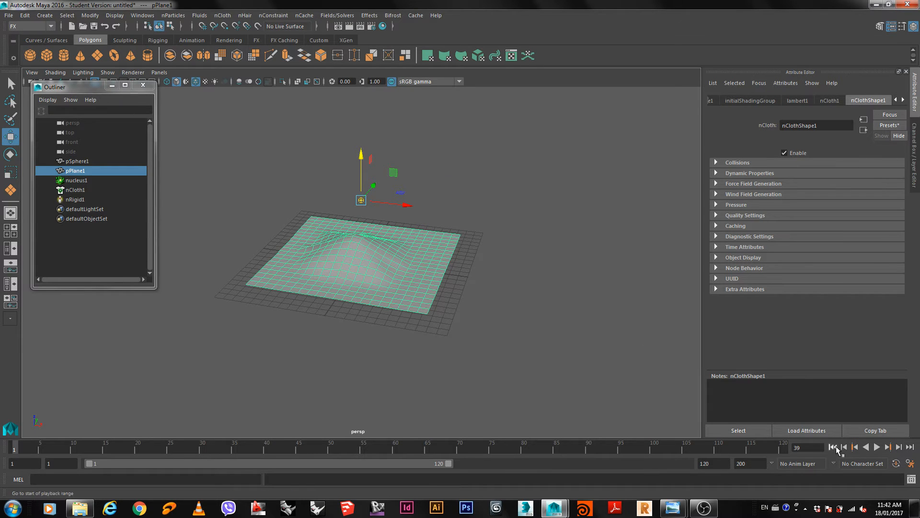
alt+drag(511, 264, 400, 302)
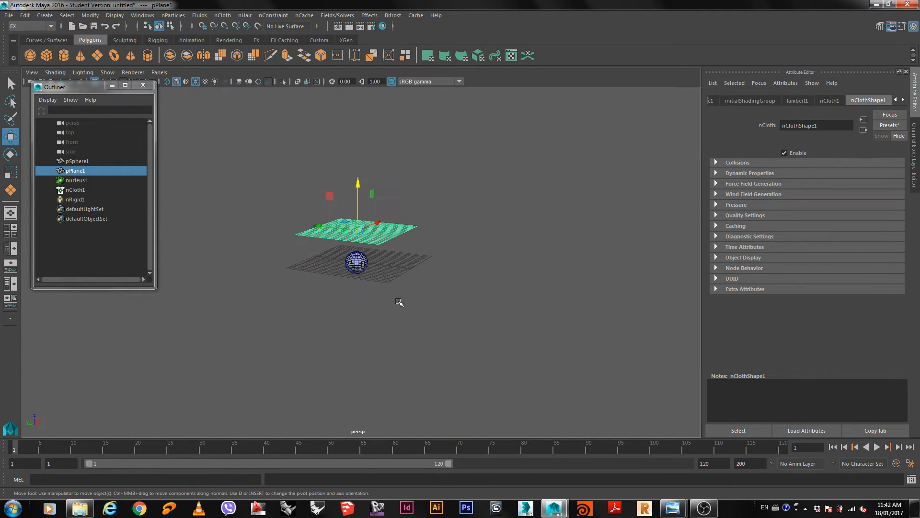
alt+middle_drag(378, 265, 381, 364)
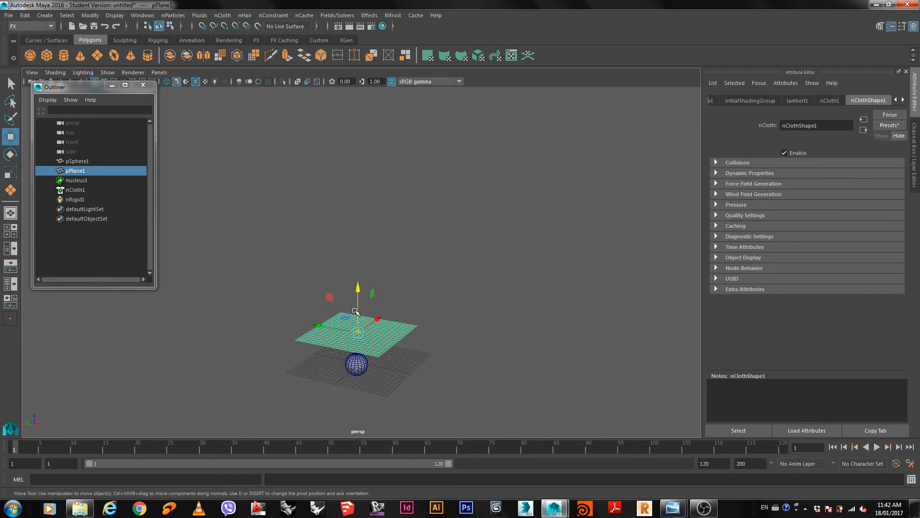
drag(357, 311, 388, 107)
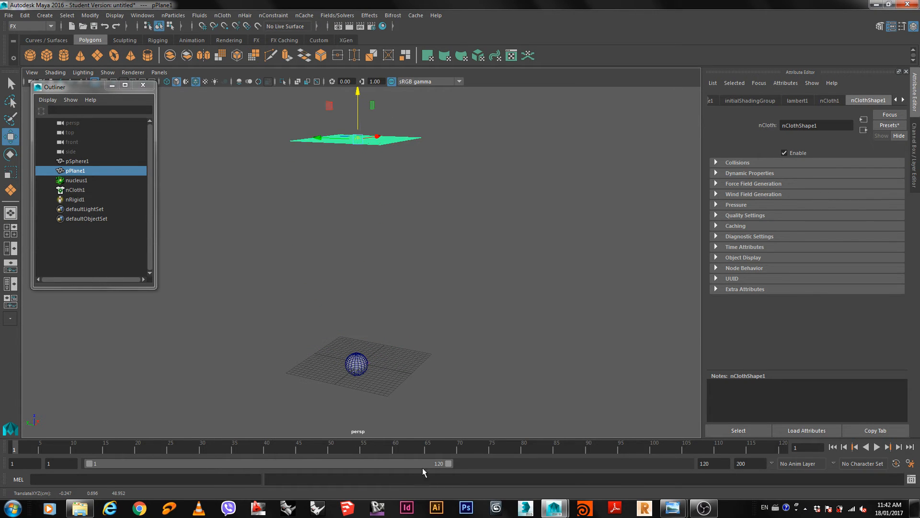
Step: Extend the playback range and the animation end to frame 400
drag(449, 463, 698, 467)
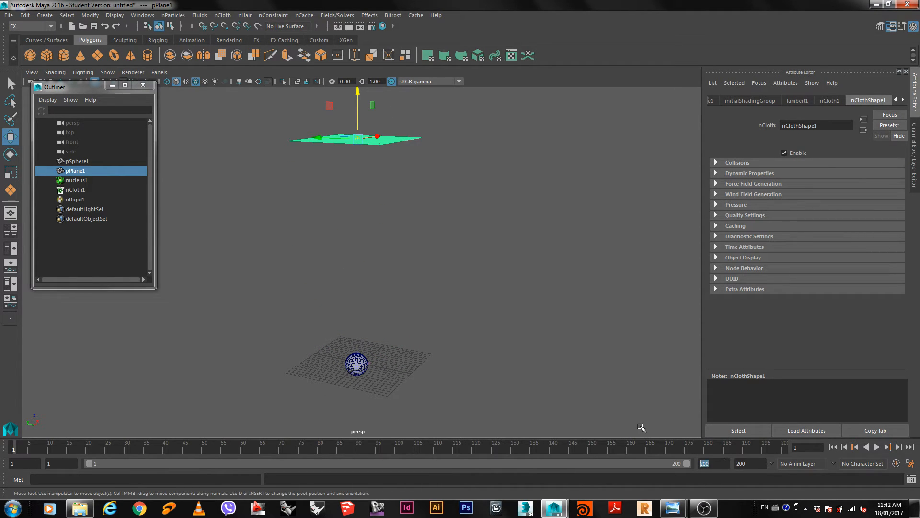
key(Return)
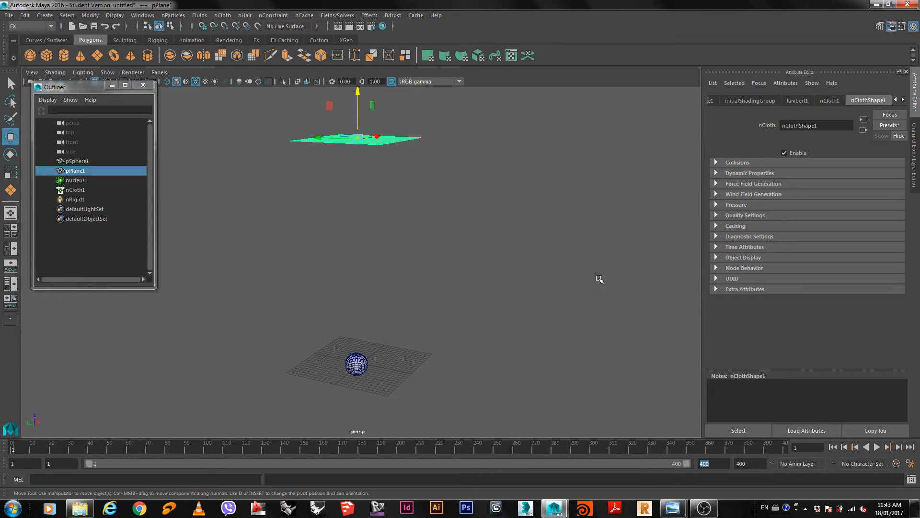
alt+drag(404, 143, 381, 162)
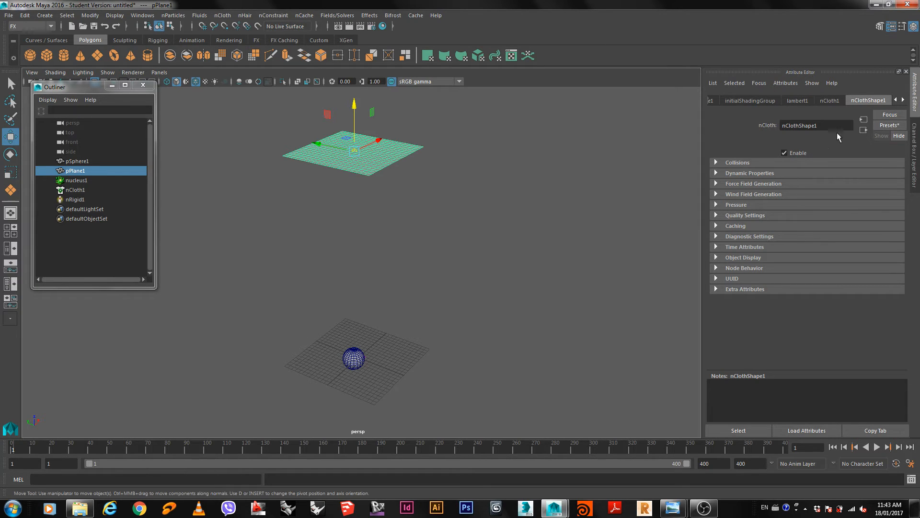
Step: Replace the nCloth settings of the plane with the rubberSheet preset
click(888, 125)
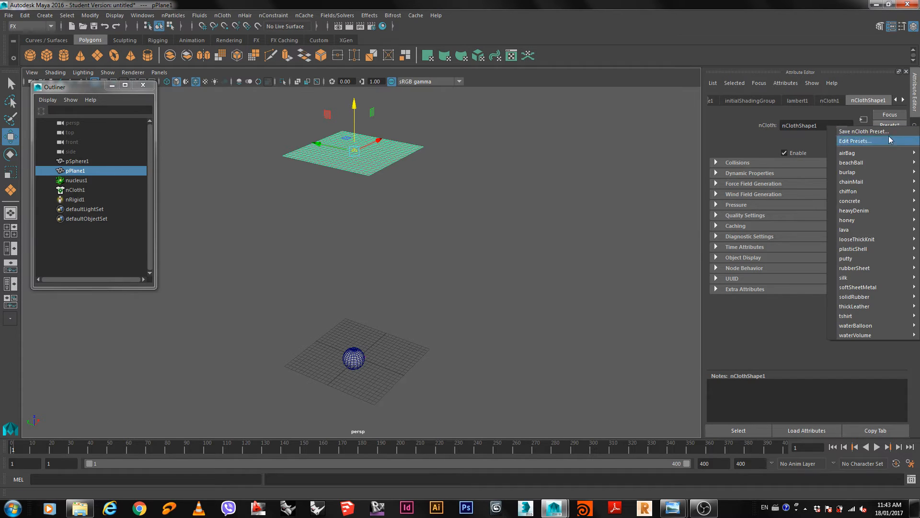
mouse_move(863, 335)
mouse_move(846, 282)
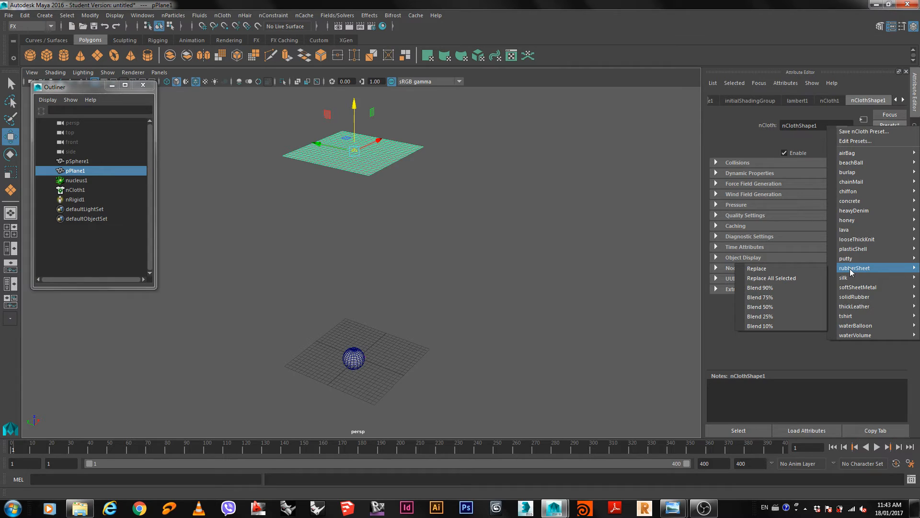
mouse_move(862, 227)
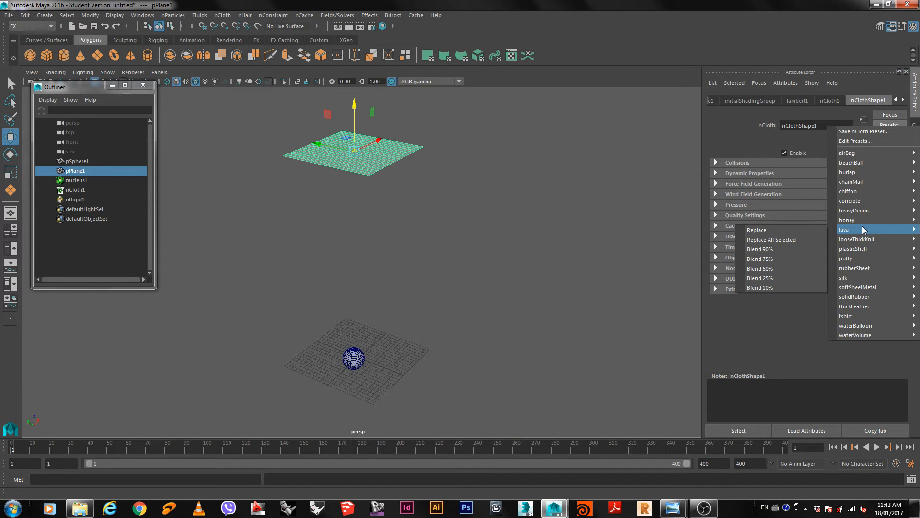
mouse_move(862, 300)
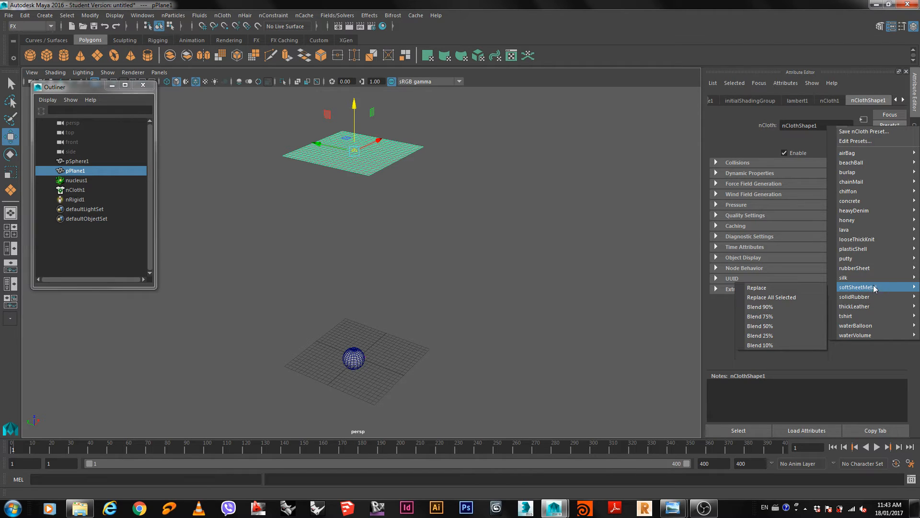
mouse_move(869, 270)
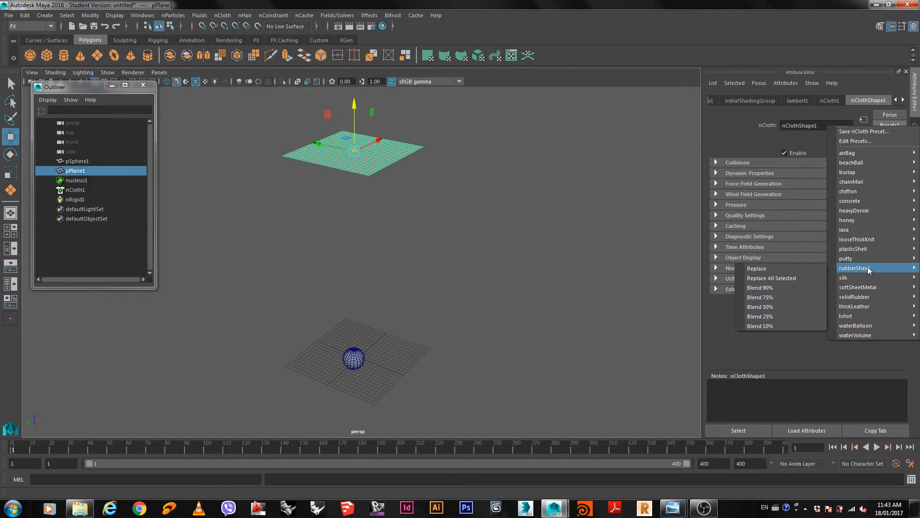
click(810, 268)
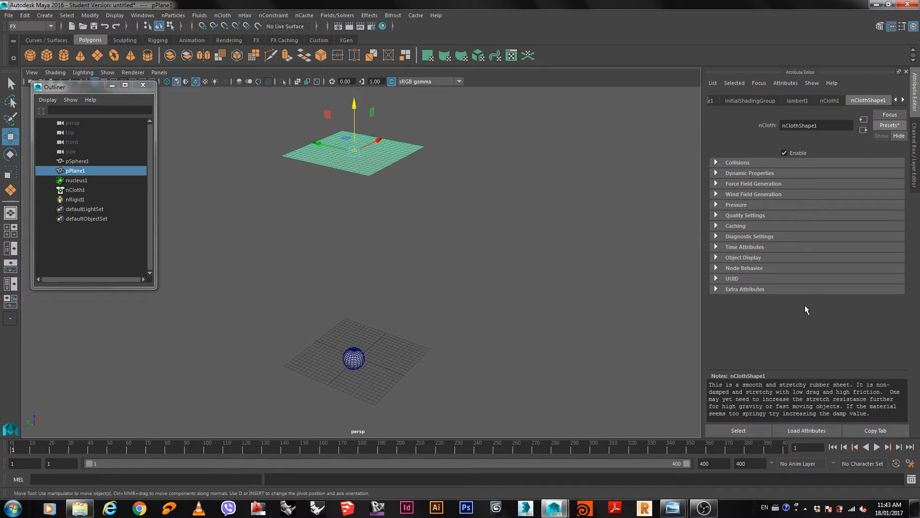
Step: Examine the Collisions and Dynamic Properties attributes of the cloth, such as friction, stretch resistance and mass
click(716, 164)
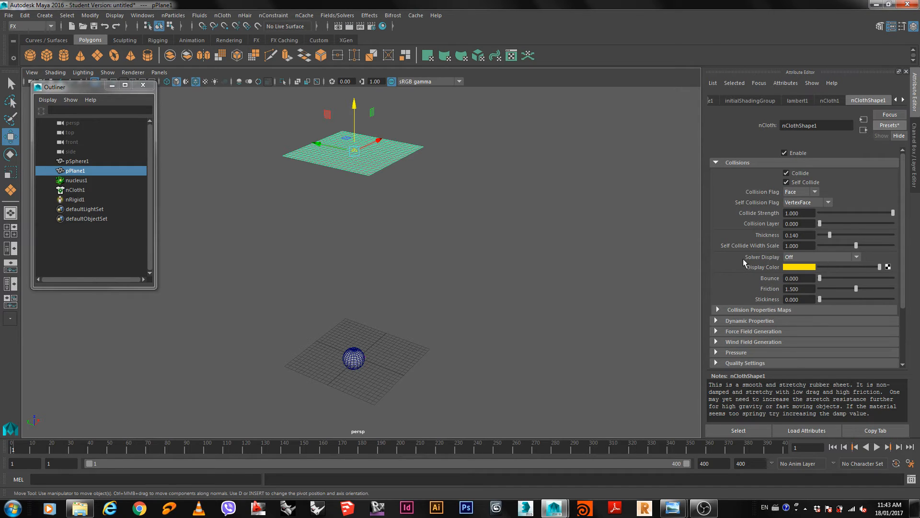
click(715, 163)
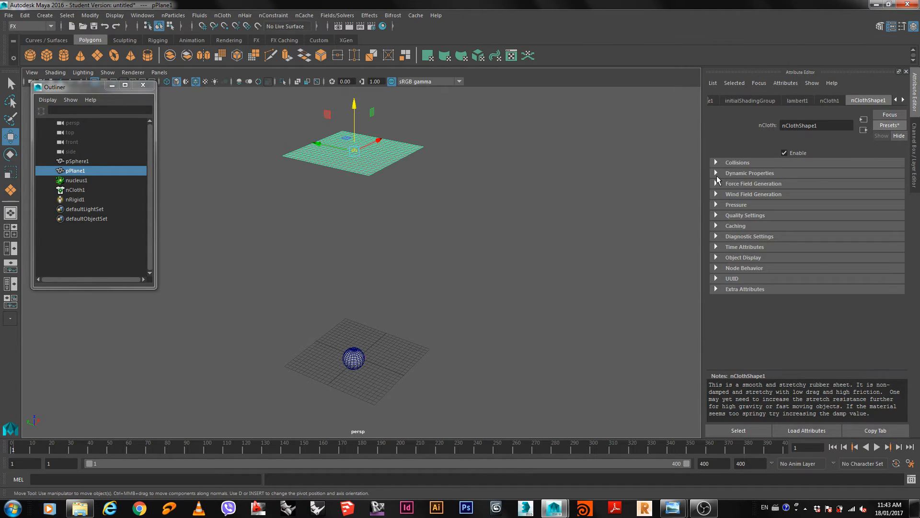
click(717, 174)
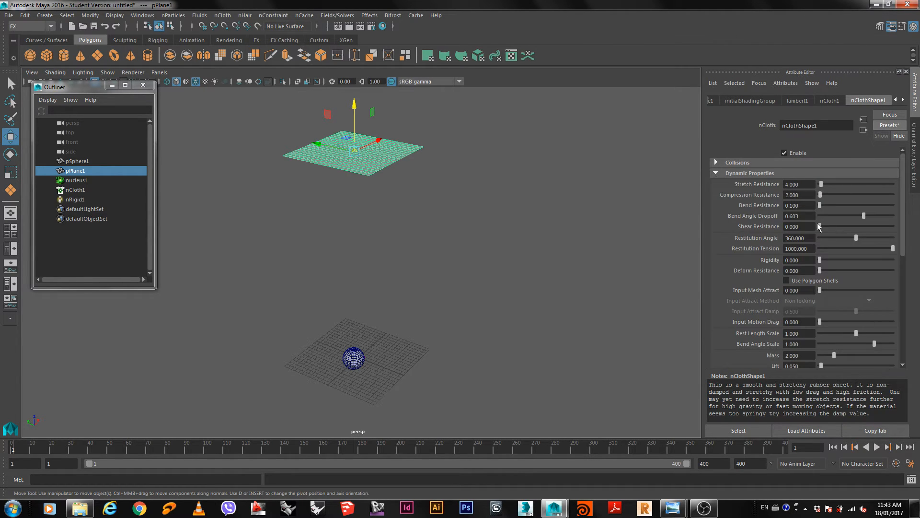
scroll(830, 231, down, 4)
scroll(827, 230, up, 3)
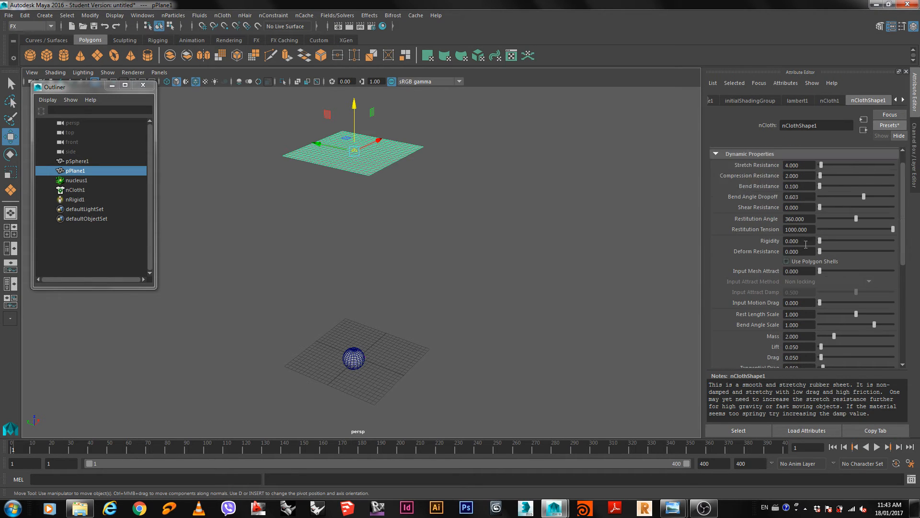
scroll(808, 304, up, 1)
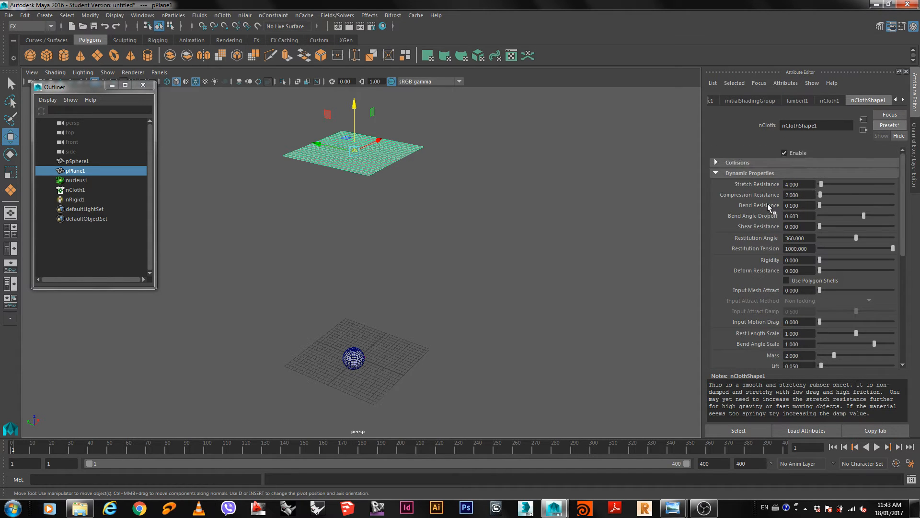
click(717, 172)
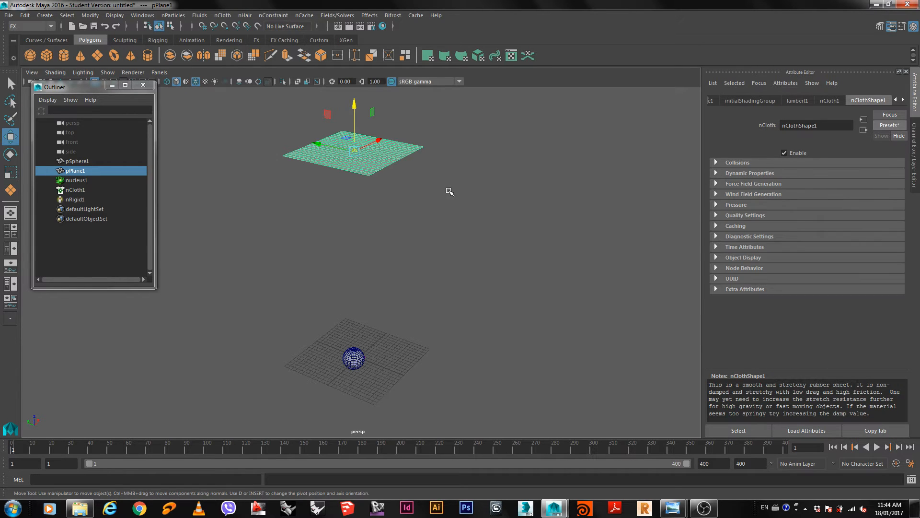
Step: Duplicate the sphere and raise the copy between the ground grid and the cloth to a Translate Z of about 32.5
click(353, 359)
drag(357, 334, 401, 200)
click(356, 357)
key(ctrl+d)
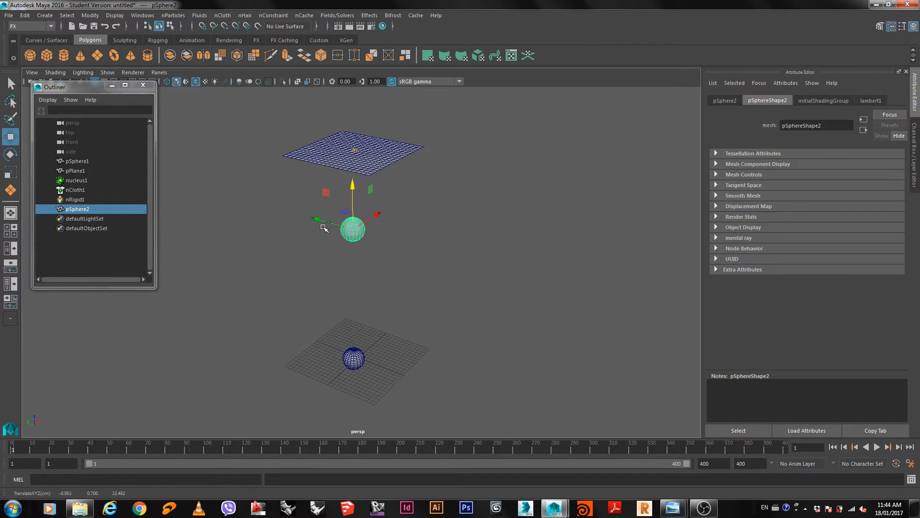
Step: Duplicate the raised sphere twice more and offset the copies sideways beneath the cloth plane, with the last one lower
key(ctrl+d)
alt+drag(295, 302, 312, 212)
alt+drag(313, 275, 299, 253)
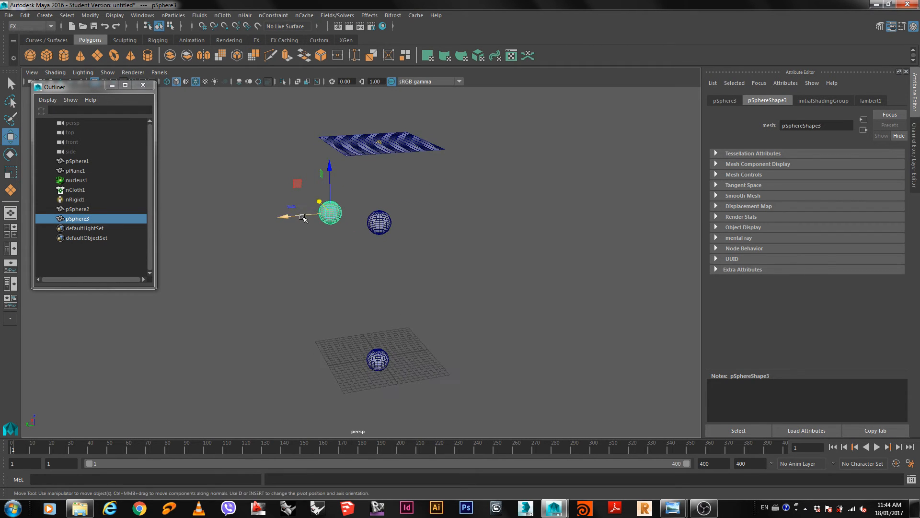
key(ctrl+d)
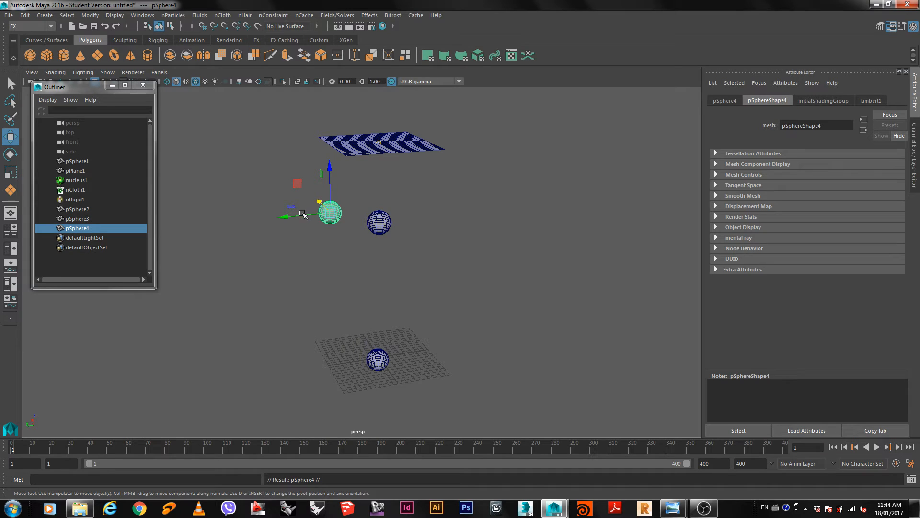
drag(302, 214, 444, 294)
Step: Scale the lowest raised sphere to roughly three times its size and the first raised copy by about 1.285
key(r)
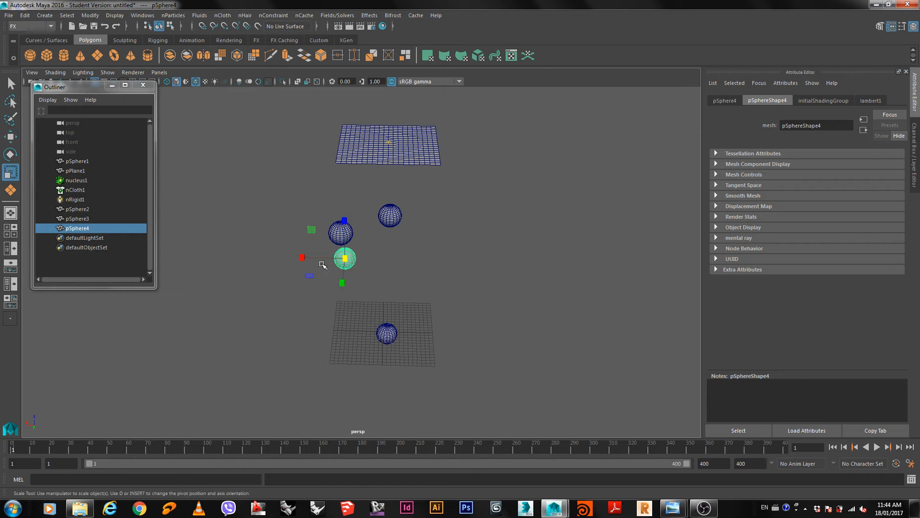
drag(347, 260, 383, 267)
click(394, 219)
drag(393, 220, 408, 217)
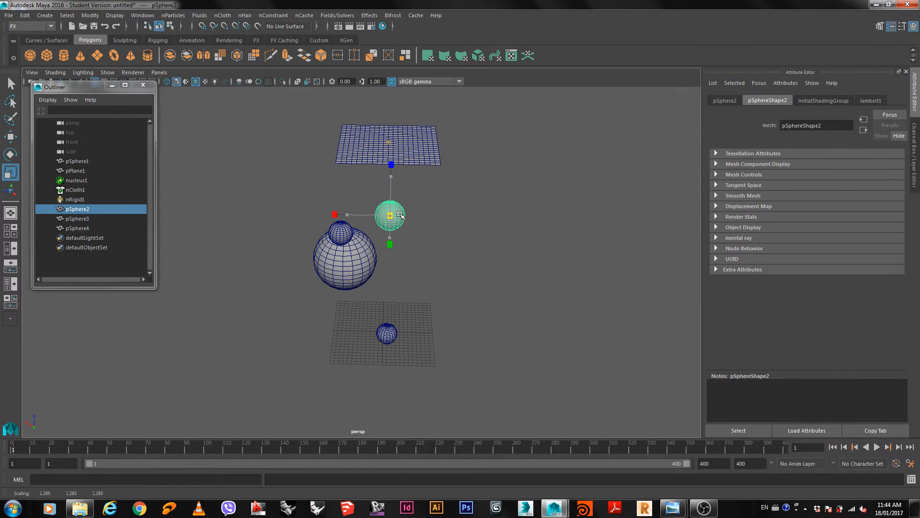
Step: Scale the cloth plane up uniformly by about 2.17 so it spans all the raised spheres
alt+drag(402, 293, 419, 294)
click(422, 154)
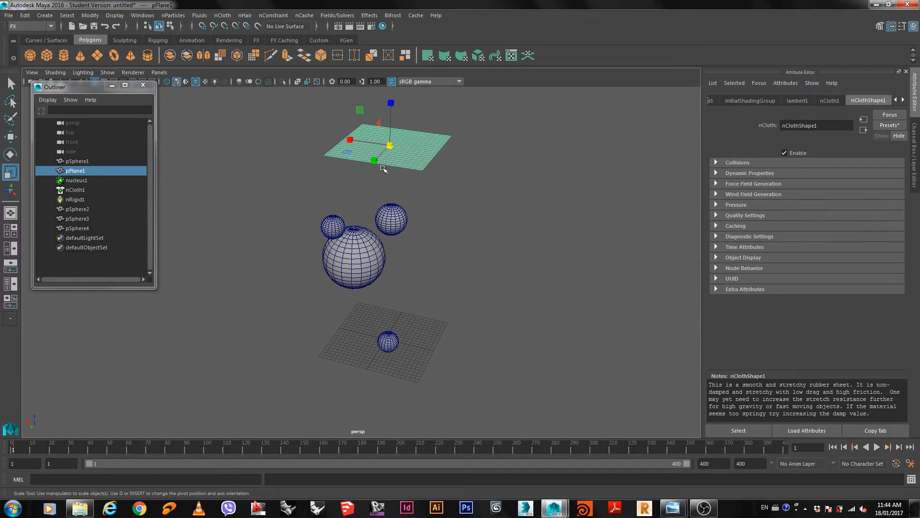
drag(390, 148, 456, 185)
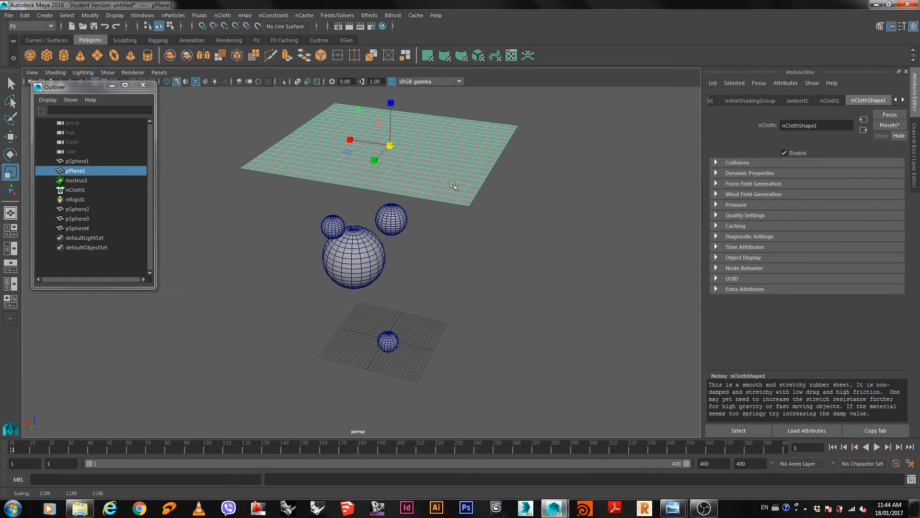
Step: Make the three raised spheres passive colliders, leaving the original sphere on the grid out of the selection
alt+drag(444, 302, 261, 360)
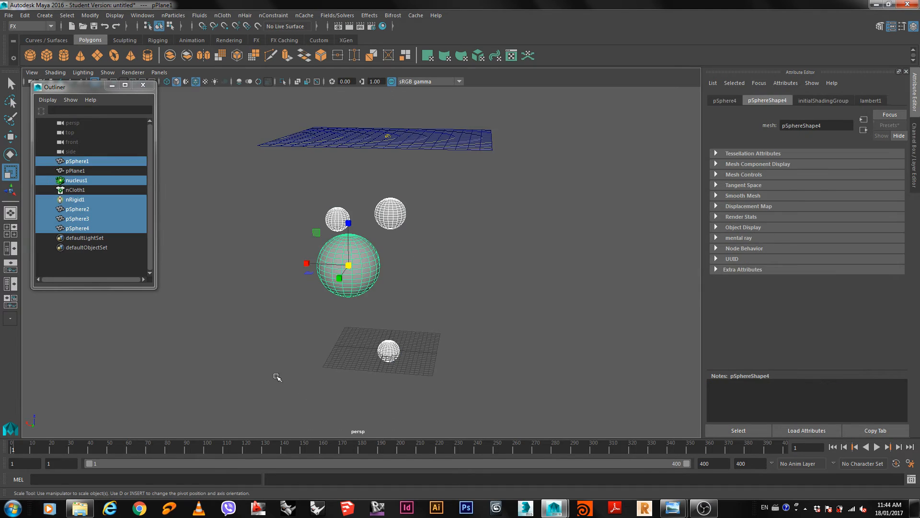
ctrl+click(389, 351)
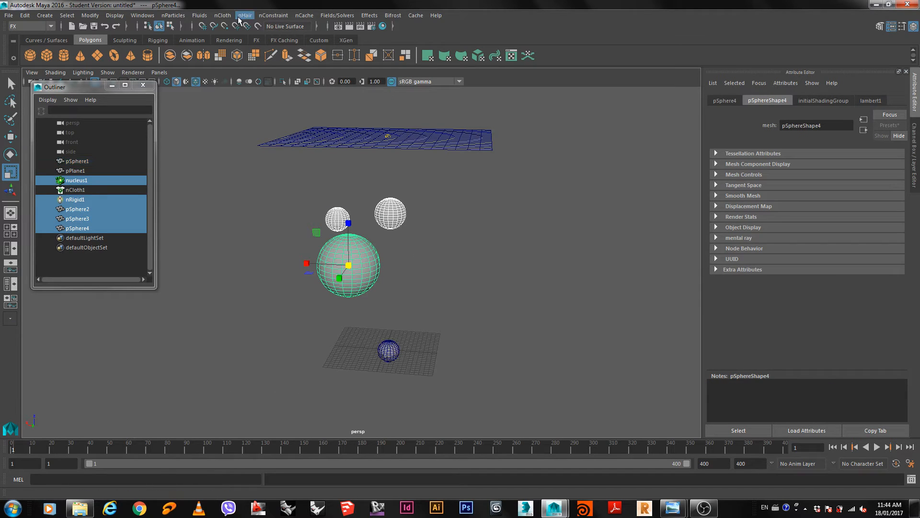
click(223, 16)
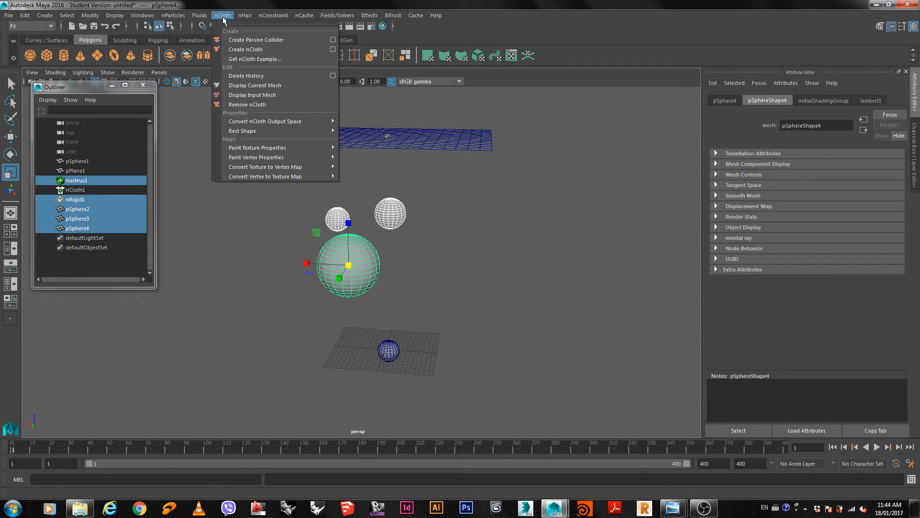
click(256, 40)
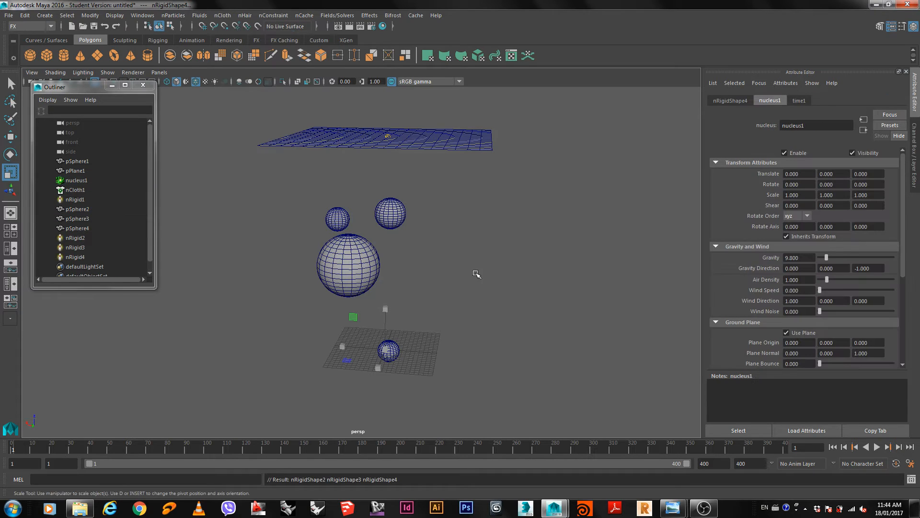
Step: Play the simulation from the first frame, pausing at frame 84 and stopping at frame 138, then rewind
click(844, 448)
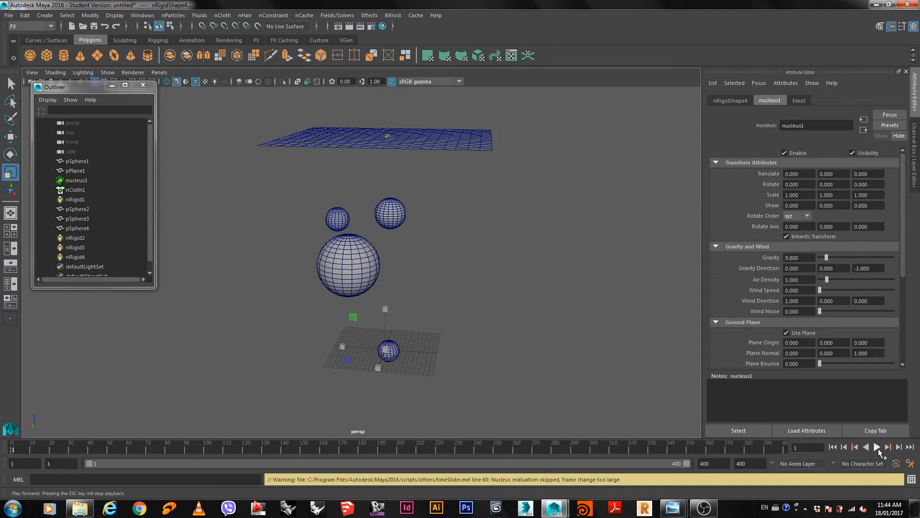
click(877, 446)
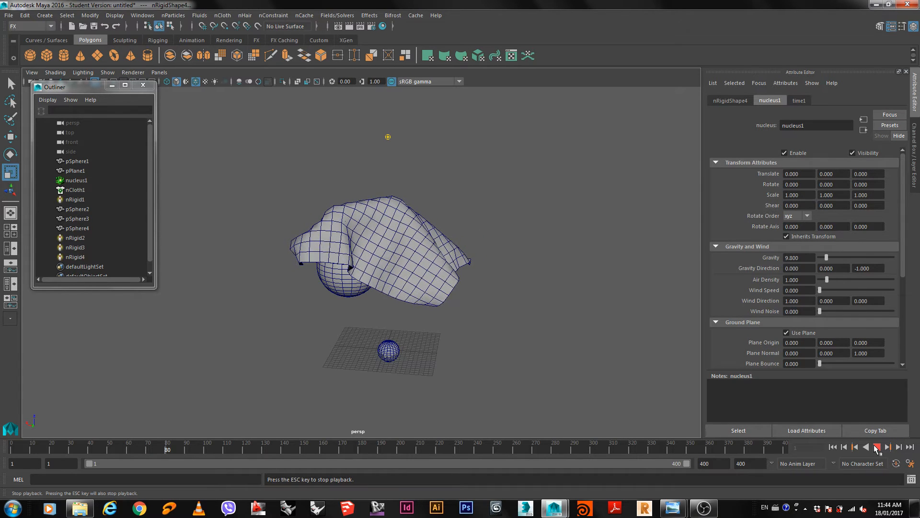
click(877, 447)
alt+drag(364, 314, 337, 350)
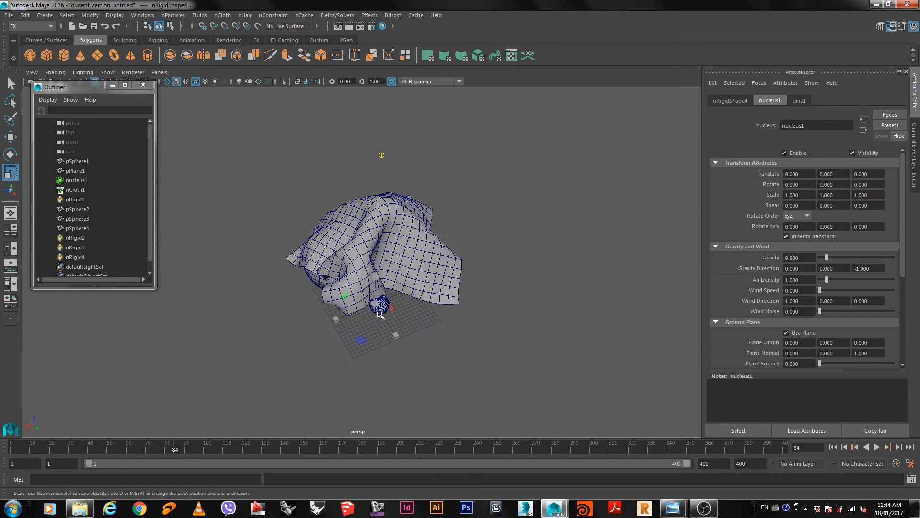
key(alt+v)
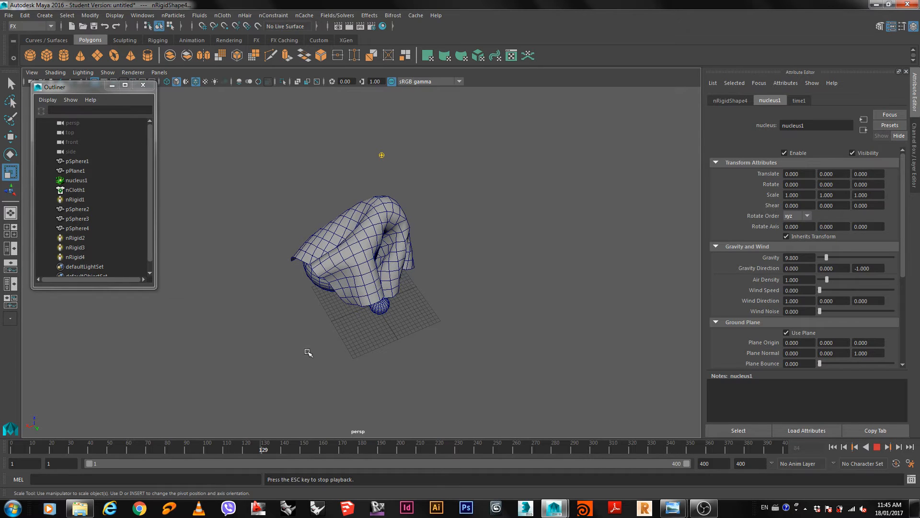
click(876, 447)
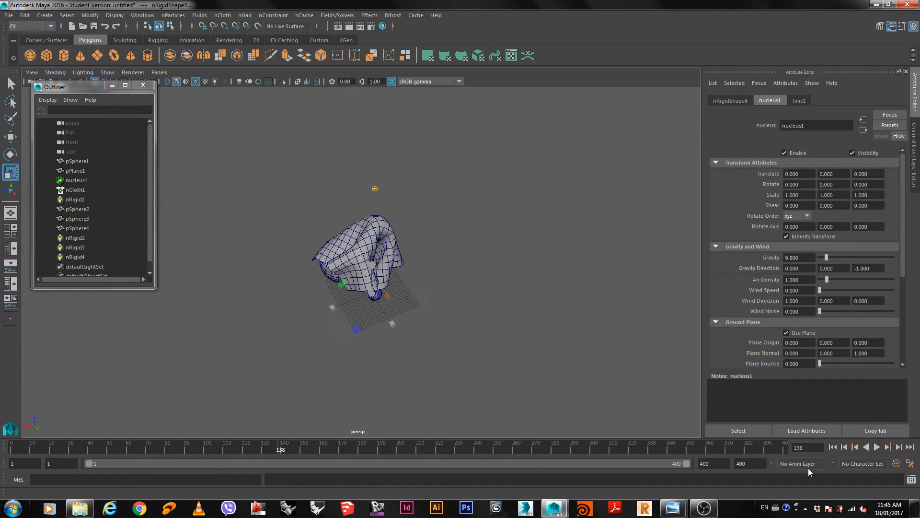
click(833, 447)
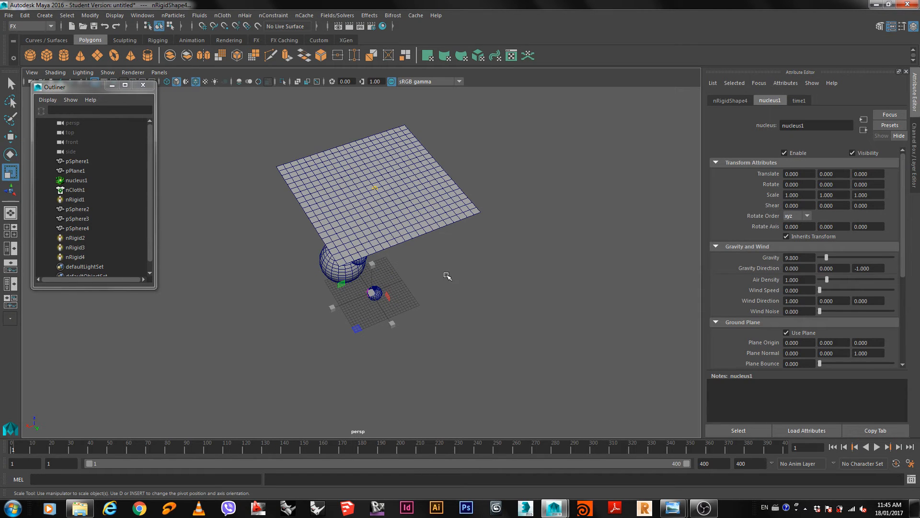
mouse_move(445, 306)
alt+mouse_down()
mouse_move(452, 318)
mouse_move(442, 305)
alt+mouse_up()
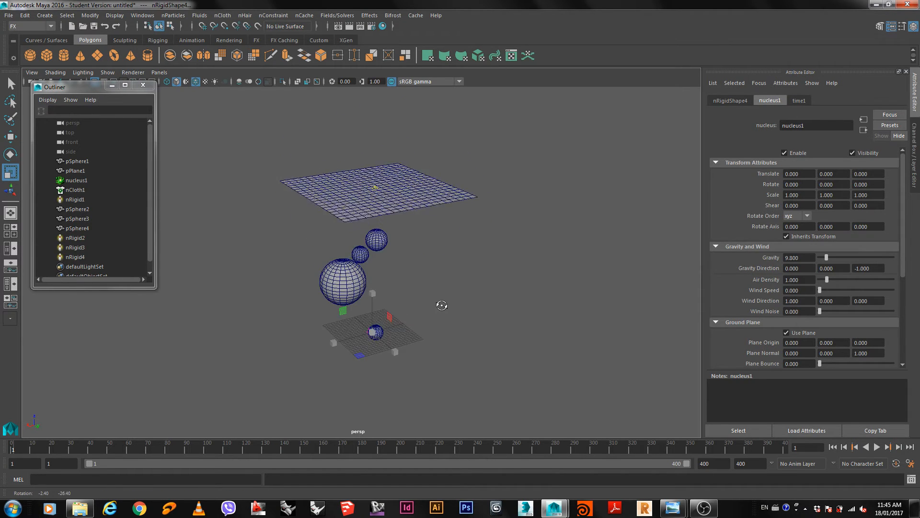
click(360, 205)
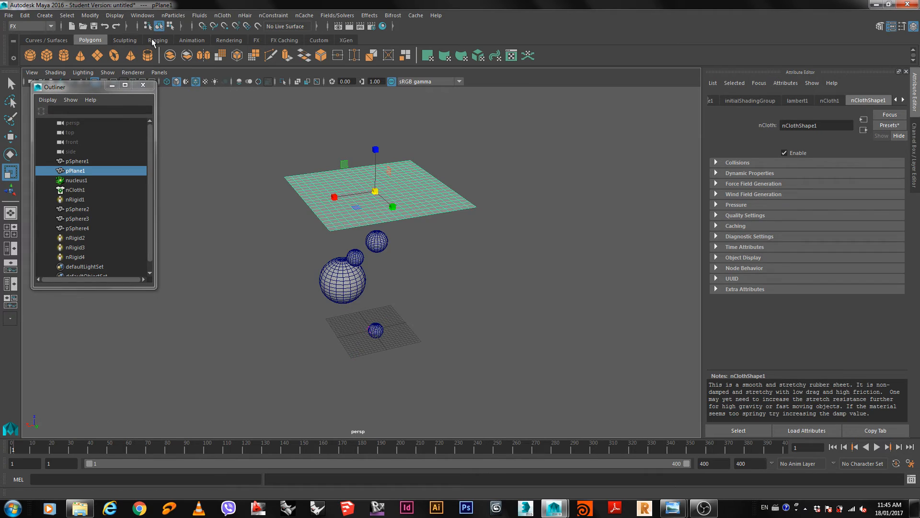
click(222, 15)
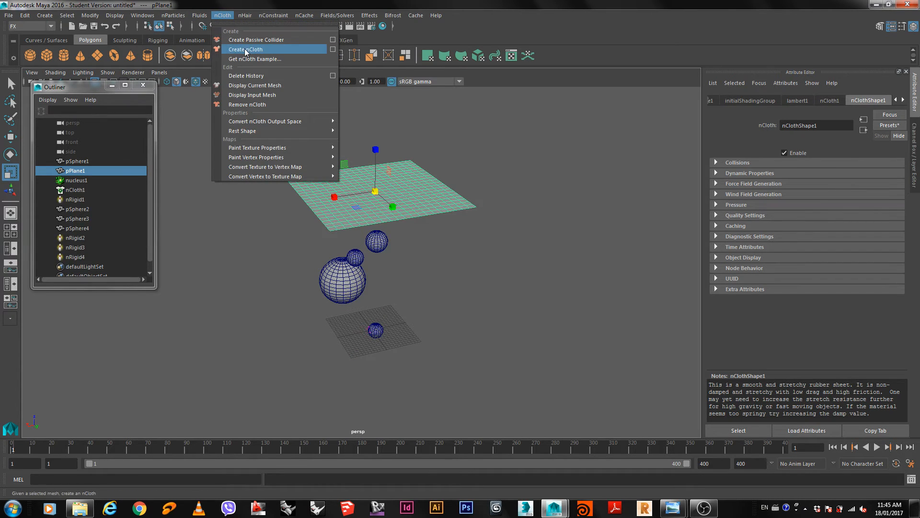
click(419, 317)
Step: Select the three raised spheres and stretch them slightly along the vertical axis
alt+drag(425, 302, 412, 278)
drag(397, 223, 329, 321)
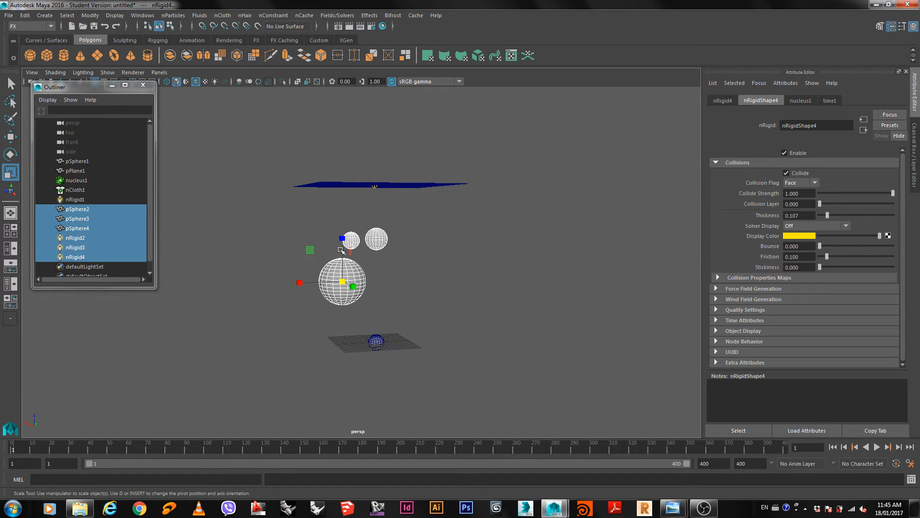
drag(340, 250, 342, 239)
key(w)
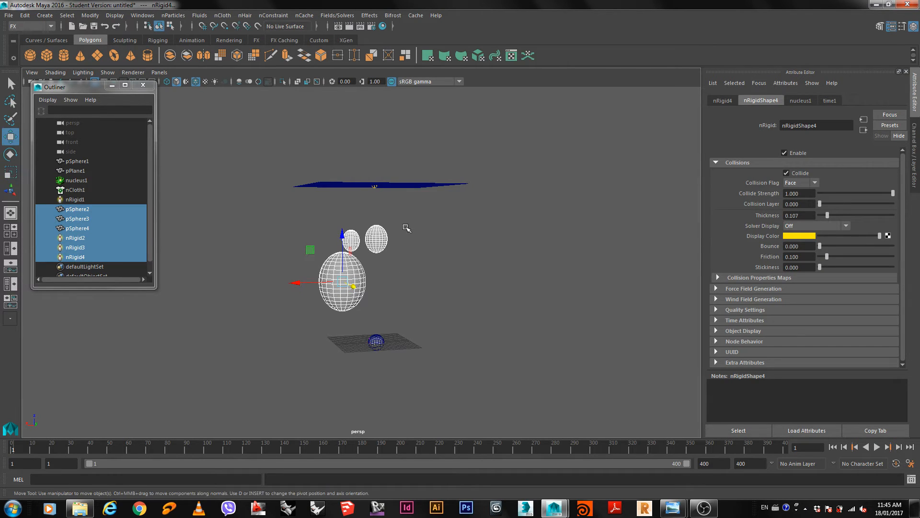
Step: Move the two smaller raised spheres up to just below the cloth plane, at a Translate Z of about 42
drag(406, 227, 345, 244)
drag(351, 196, 351, 162)
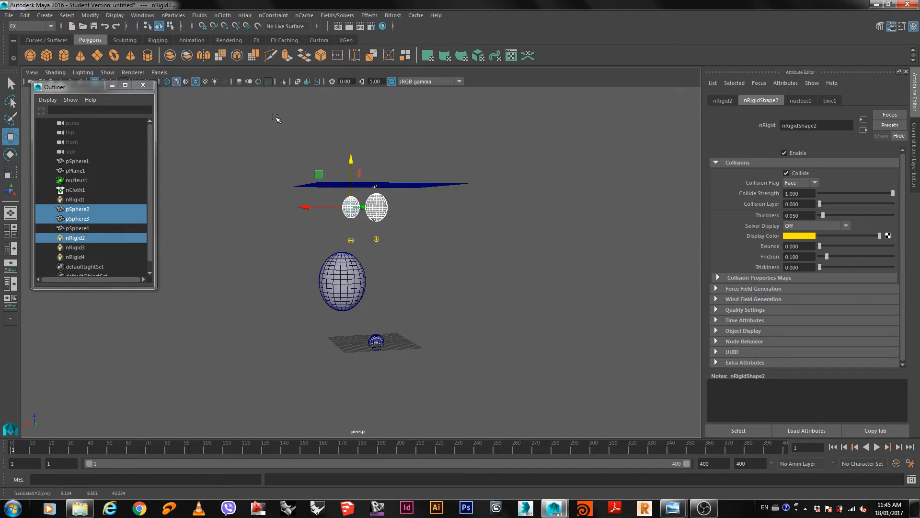
Step: Lower the smallest raised sphere slightly so it sits below the neighbouring sphere under the cloth plane
click(222, 16)
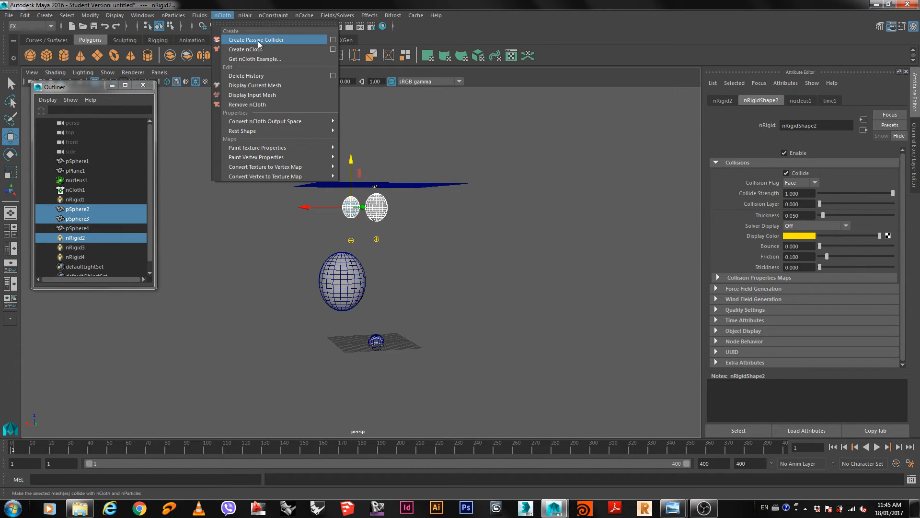
click(391, 248)
click(352, 206)
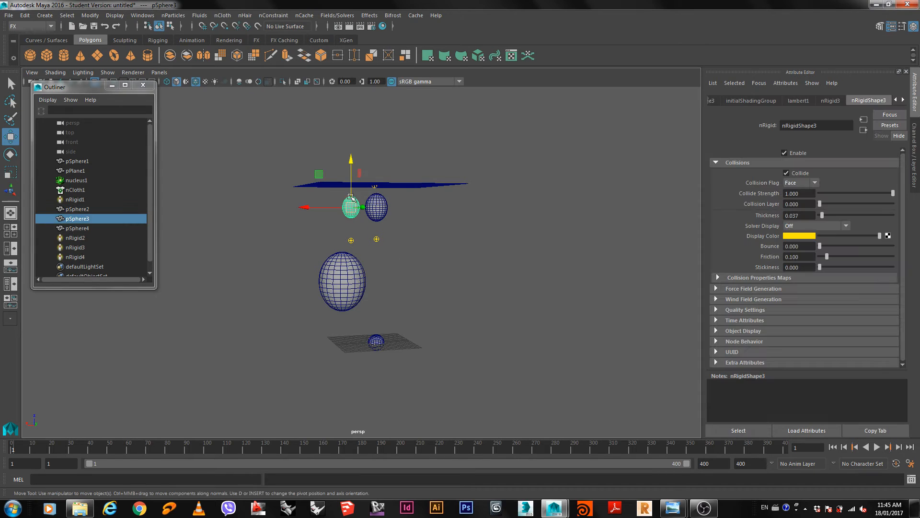
drag(351, 187, 352, 201)
alt+drag(507, 247, 515, 272)
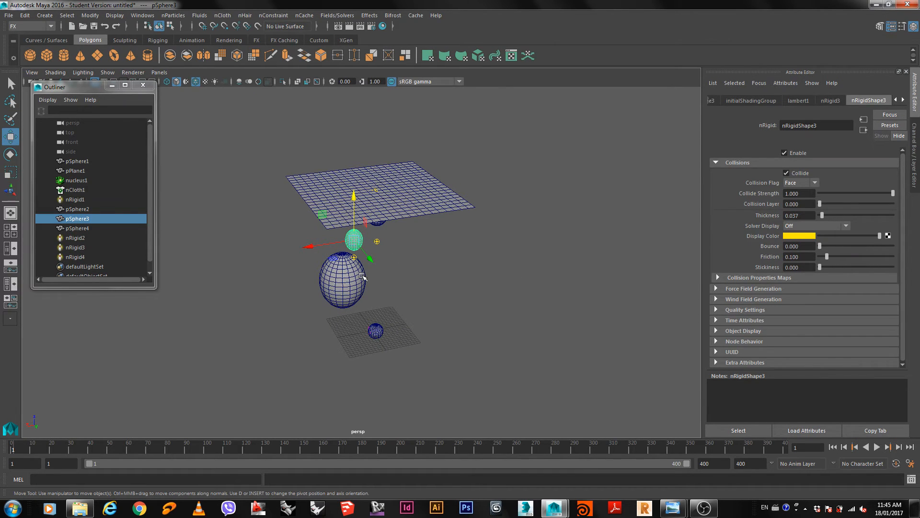
Step: Play the simulation and set the nucleus gravity to 30 during playback
click(877, 447)
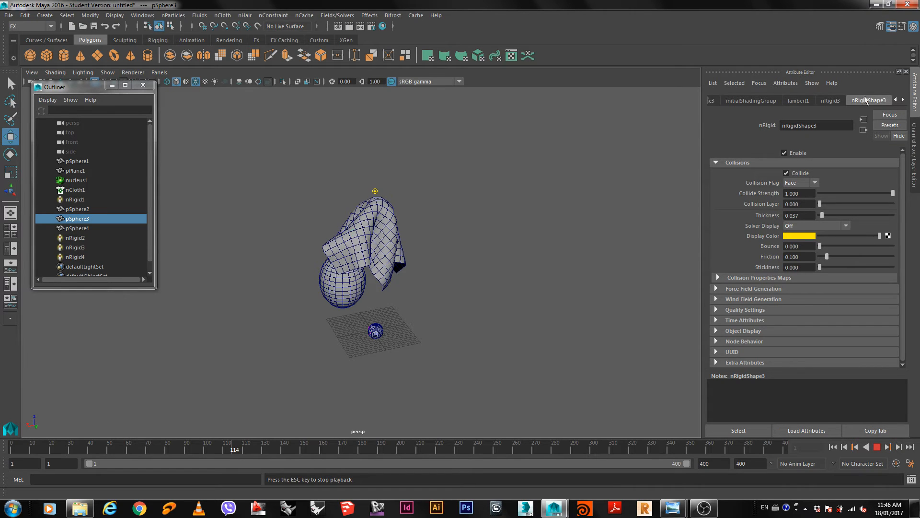
click(903, 100)
click(883, 101)
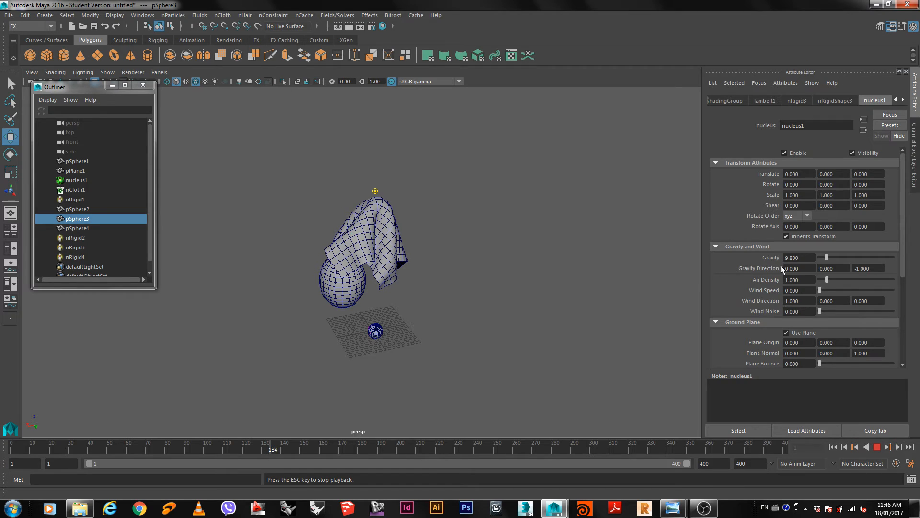
drag(807, 258, 732, 254)
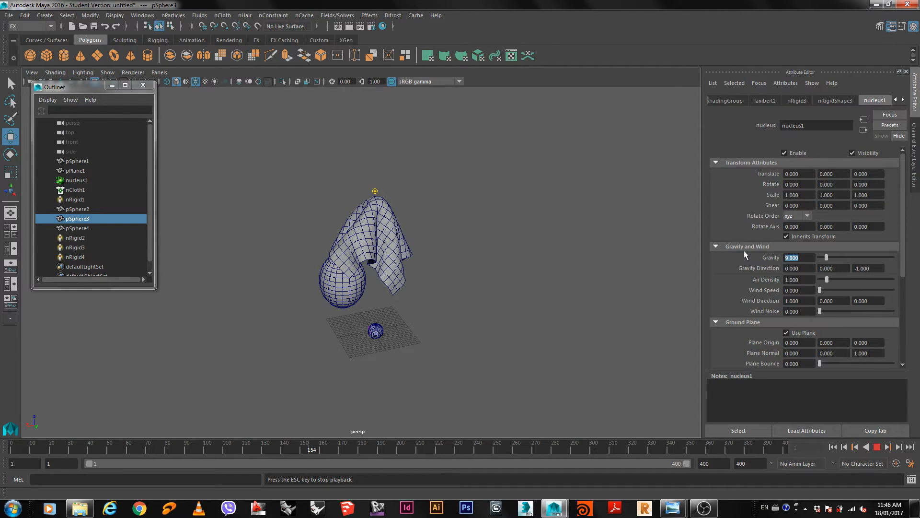
text(30)
key(Return)
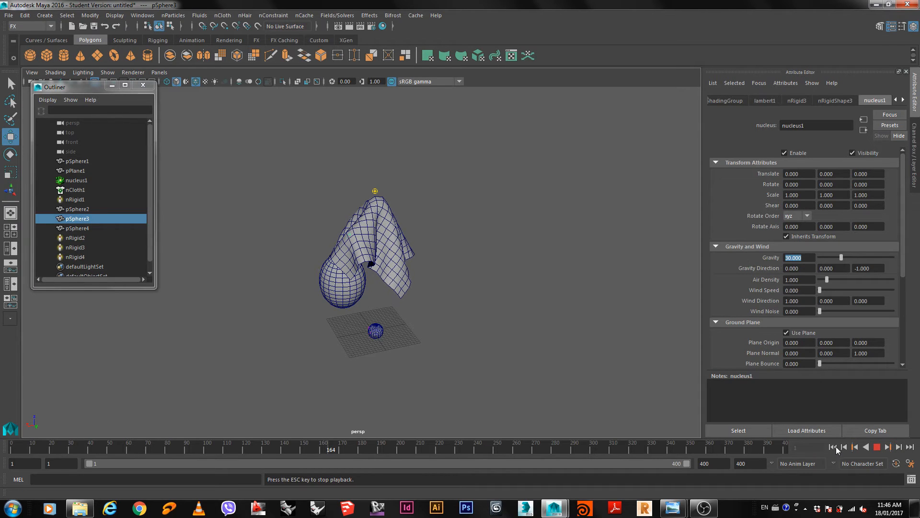
Step: Pause and resume the playback to watch the cloth under the stronger gravity, stopping at frame 230
click(877, 447)
click(878, 447)
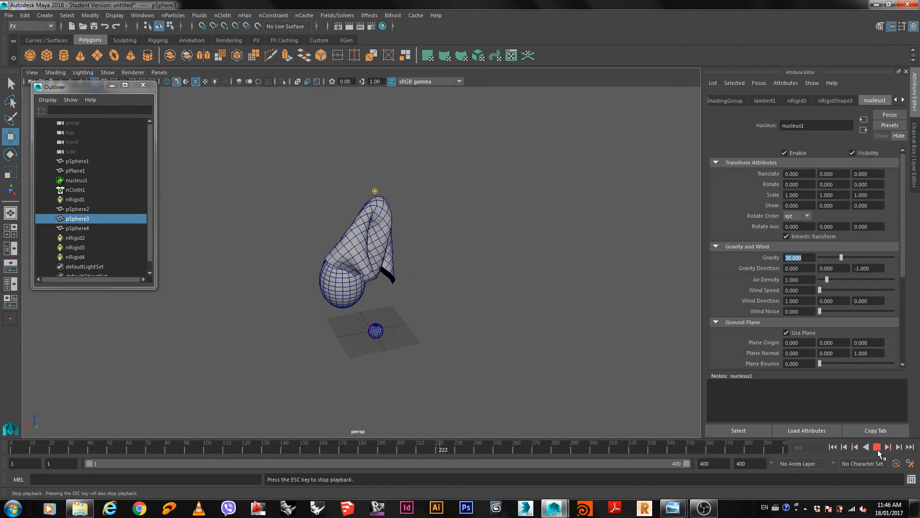
click(878, 447)
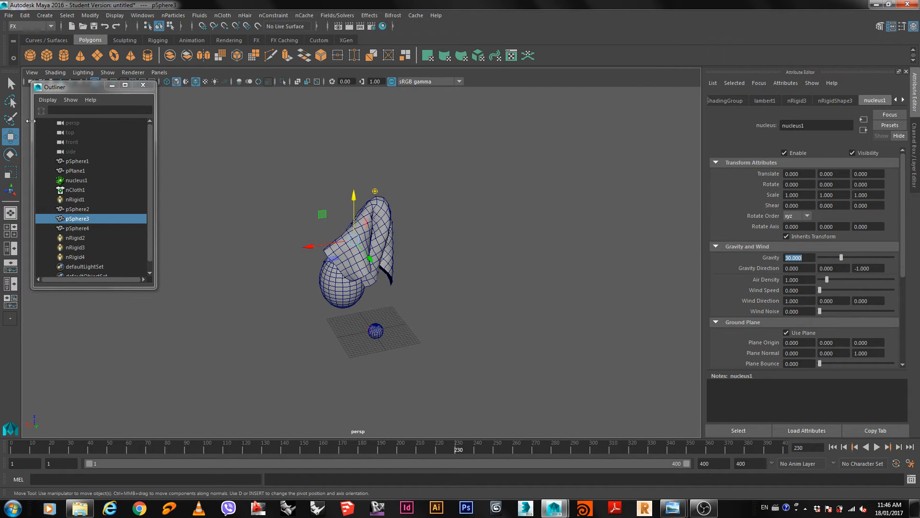
Step: Examine the collision attributes of nRigid2, nRigid3, nRigid4 and the large sphere to tell which collider belongs to which sphere
drag(63, 90, 68, 71)
scroll(152, 127, down, 1)
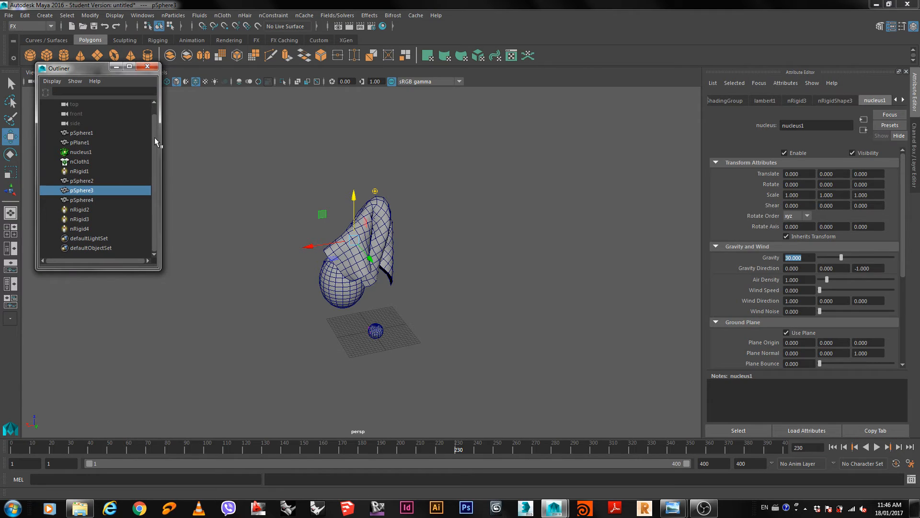
click(76, 219)
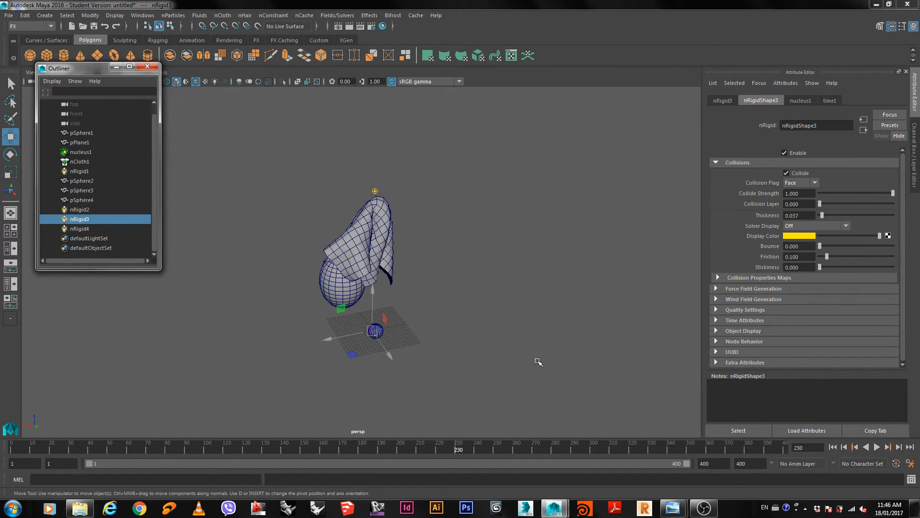
click(332, 293)
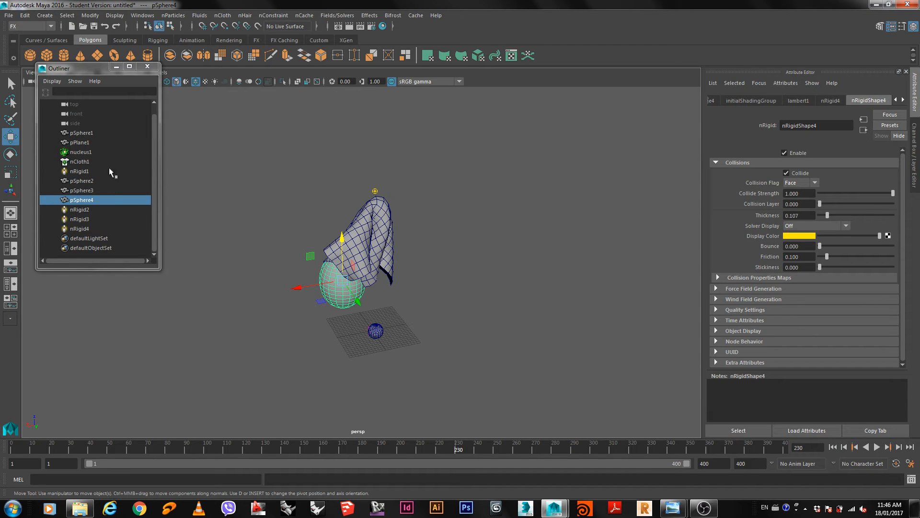
click(79, 210)
click(79, 219)
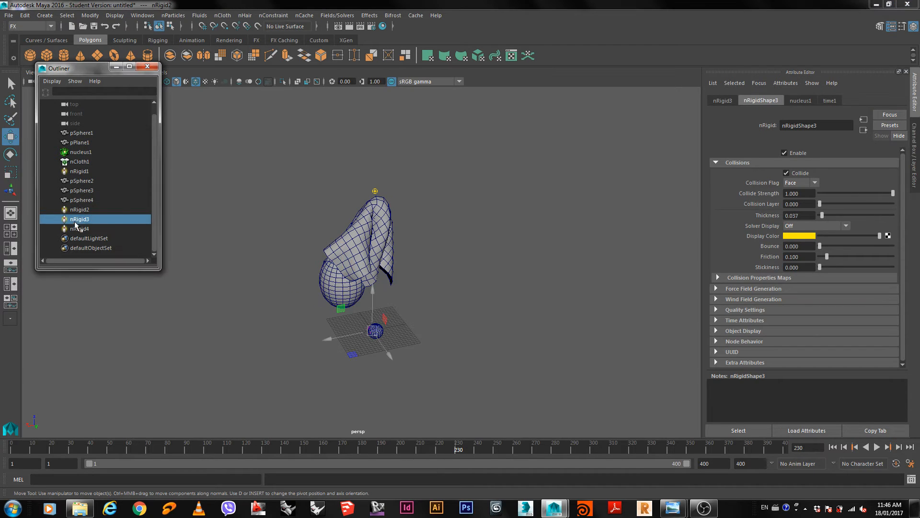
click(79, 228)
click(79, 219)
click(83, 209)
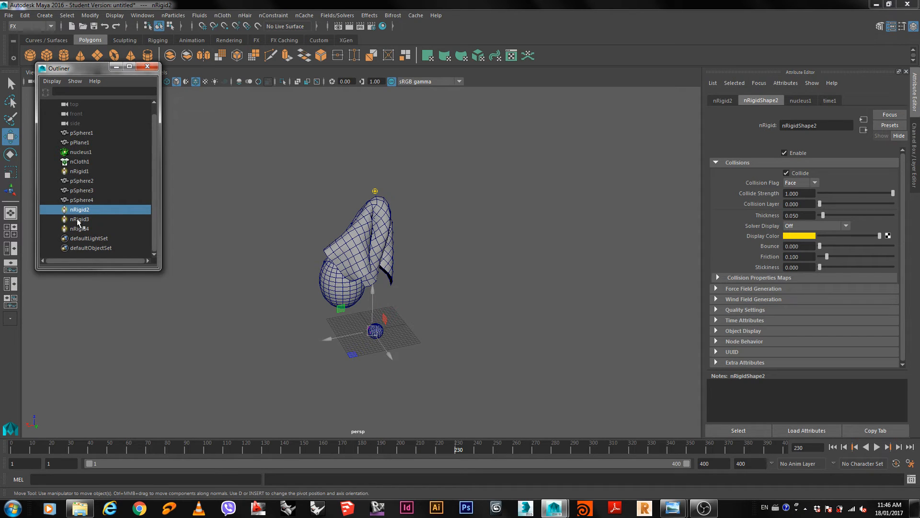
click(77, 220)
click(77, 229)
click(80, 219)
click(82, 211)
click(349, 300)
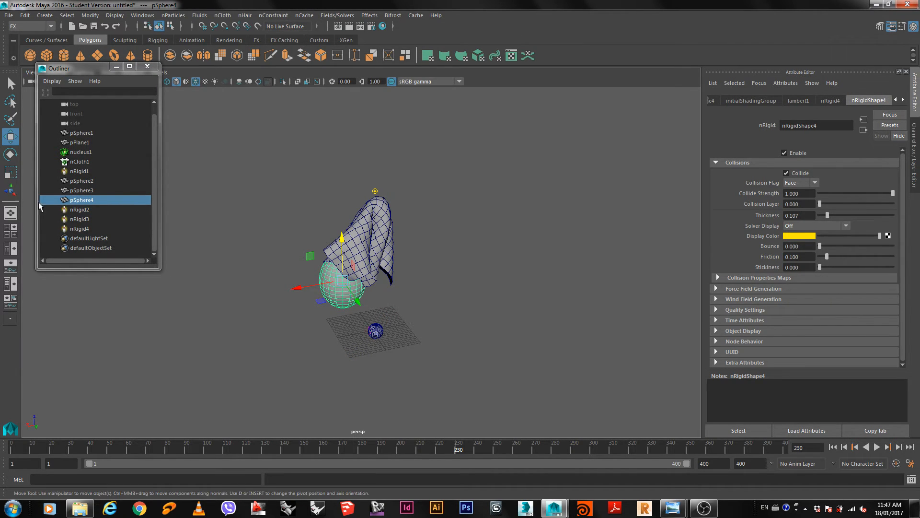
Step: Rename the nRigid2 collider node as sphere_2
click(76, 210)
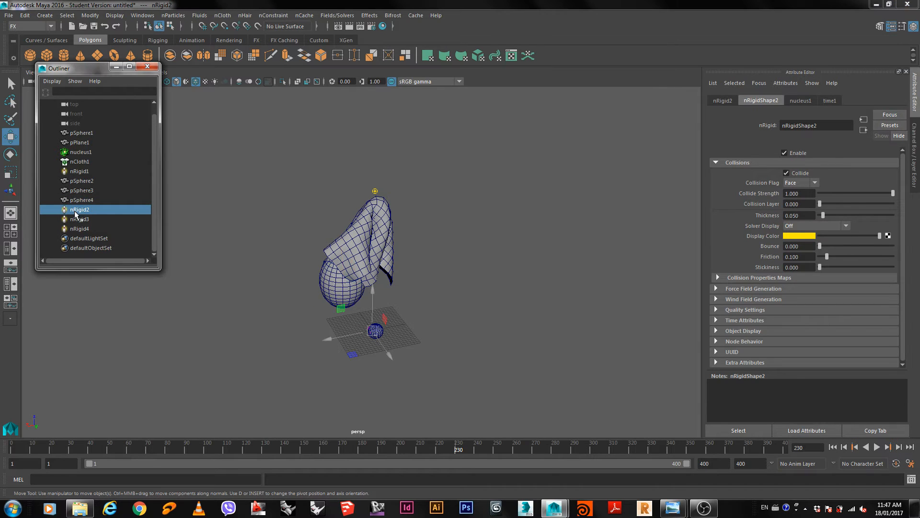
double_click(79, 211)
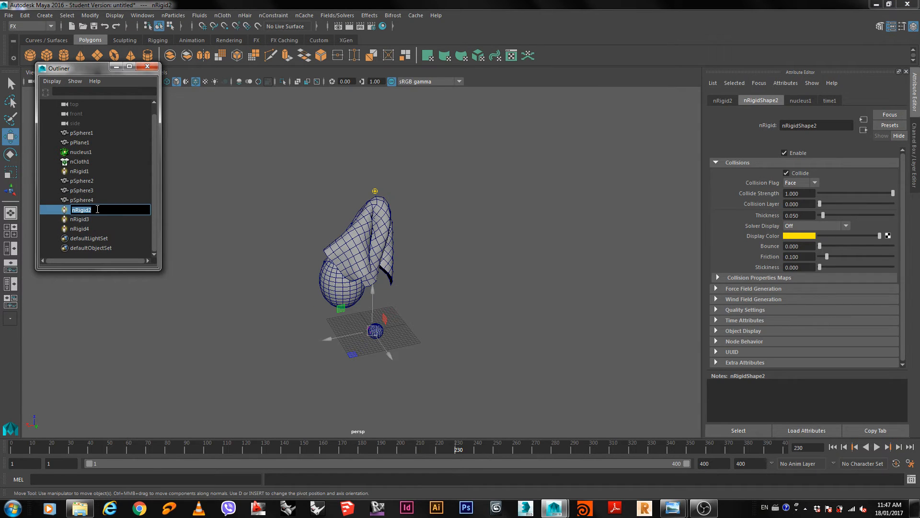
text(sphere_2)
key(Return)
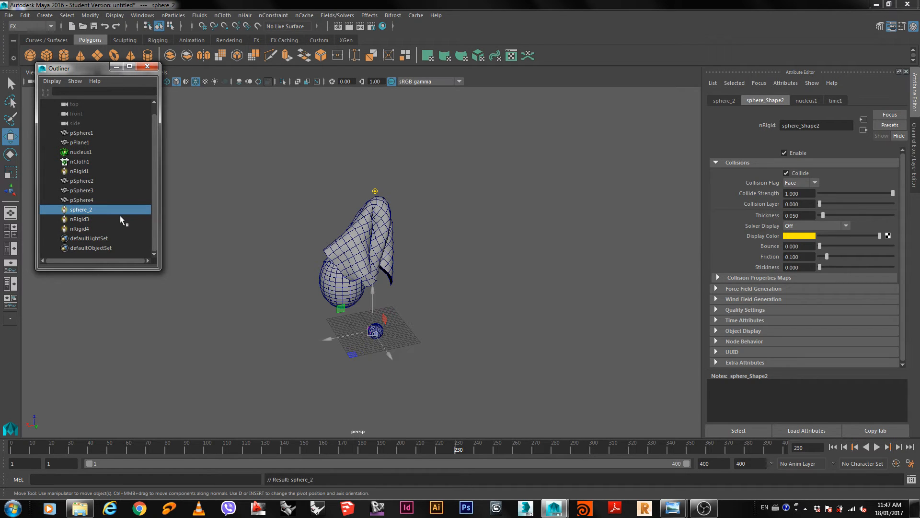
Step: Select all the spheres, planes and simulation nodes in the scene and delete them
click(447, 166)
drag(447, 153, 260, 388)
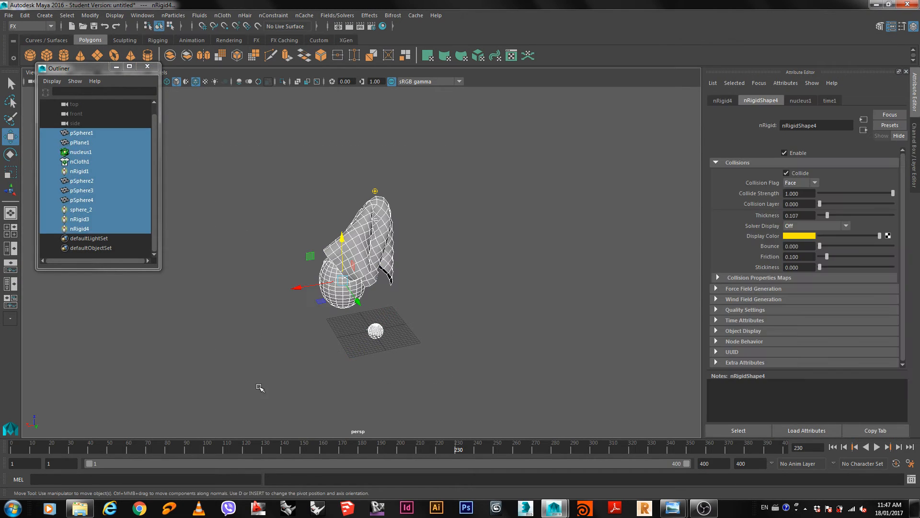
key(Delete)
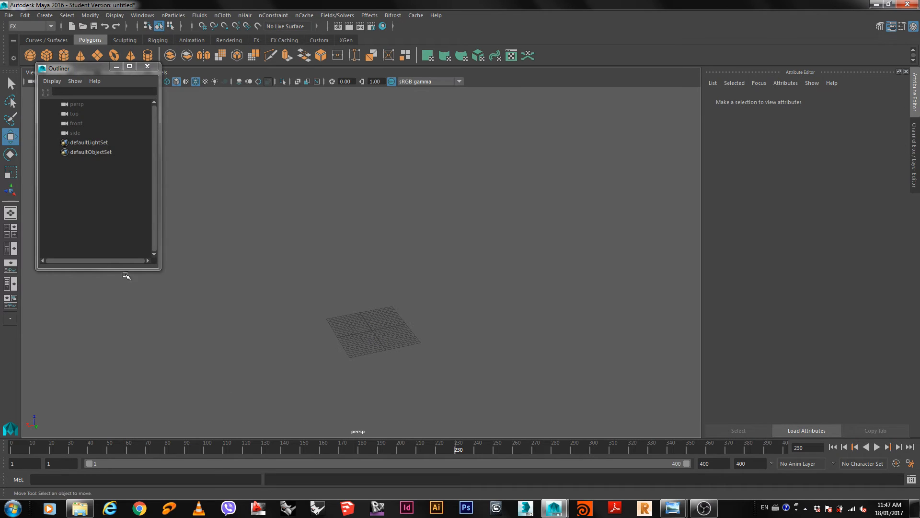
Step: Open the scene file "Example 7 - ncloth + point constraints.mb" from the Animation Tutorials folder
click(9, 15)
click(42, 41)
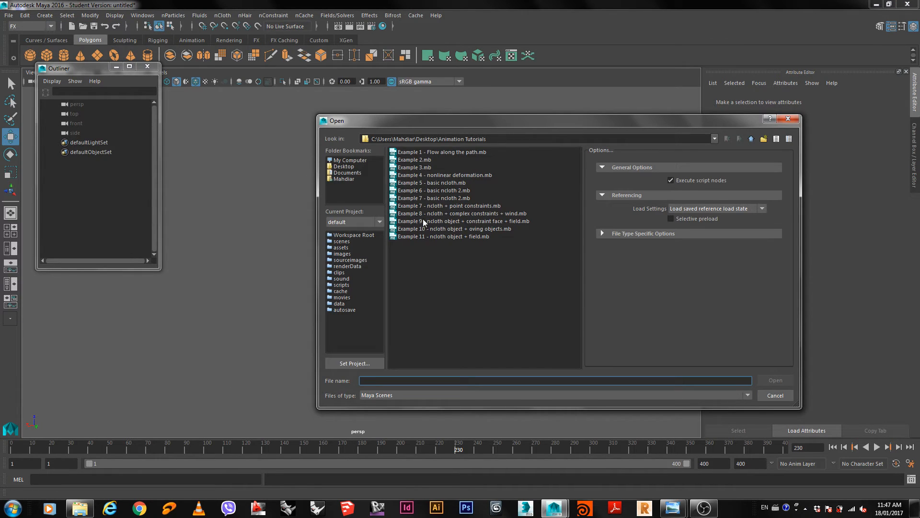
double_click(428, 206)
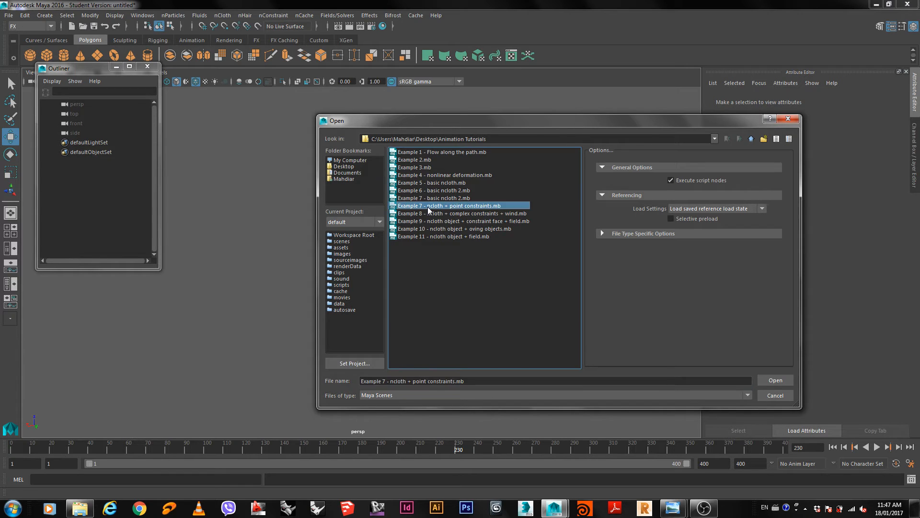
click(457, 254)
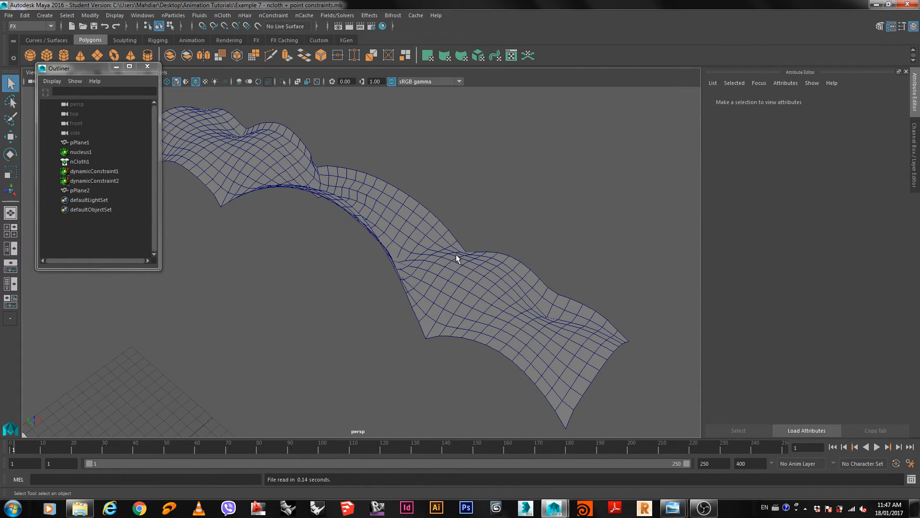
Step: Hide the wavy output mesh pPlane2 so only the flat source plane is left in view
alt+drag(420, 277, 298, 324)
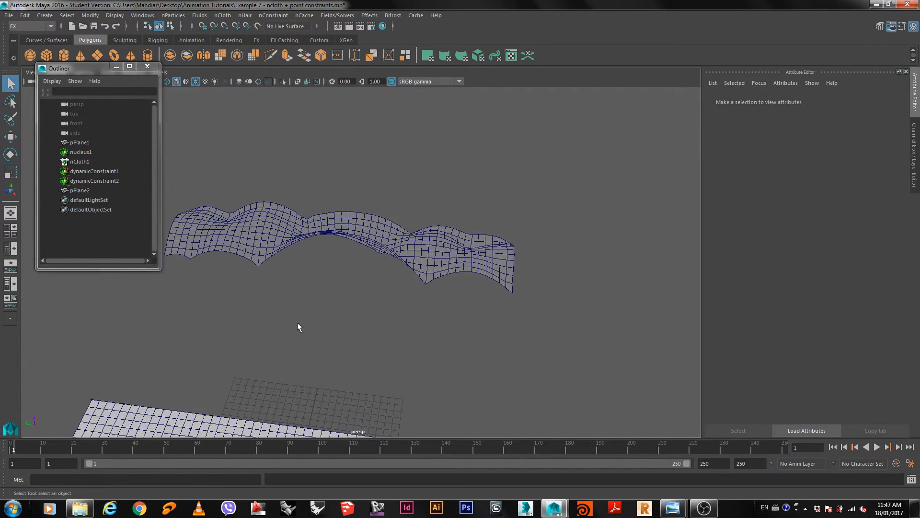
click(439, 242)
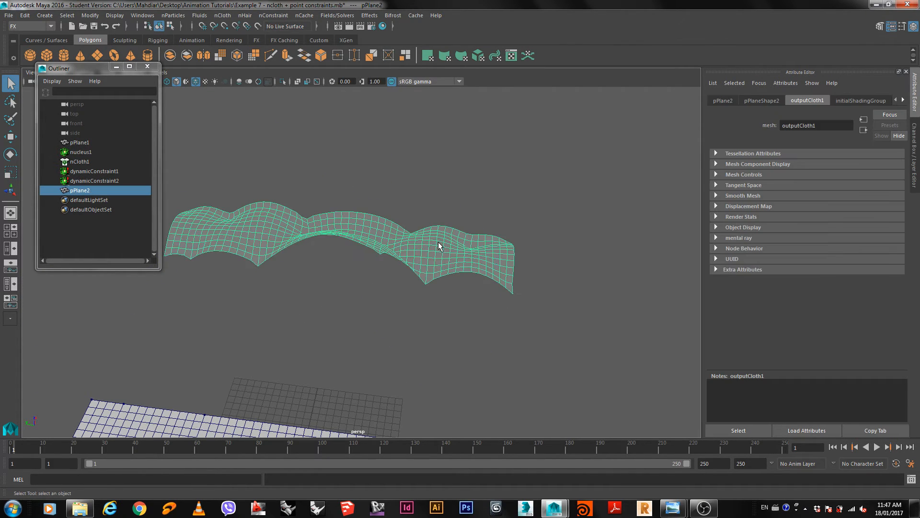
key(ctrl+h)
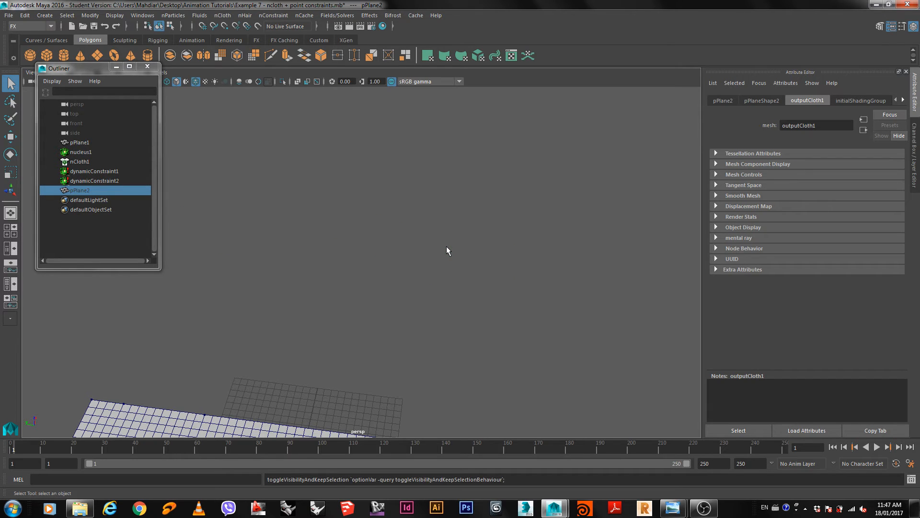
alt+drag(446, 247, 433, 263)
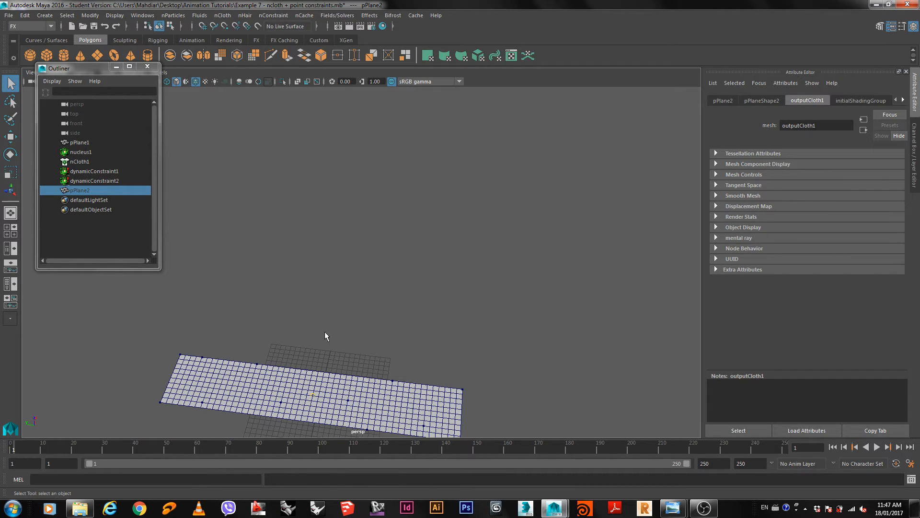
alt+drag(330, 300, 406, 293)
Step: Switch the flat plane pPlane1 to vertex selection and pick several spaced vertices in pairs along its length
click(406, 294)
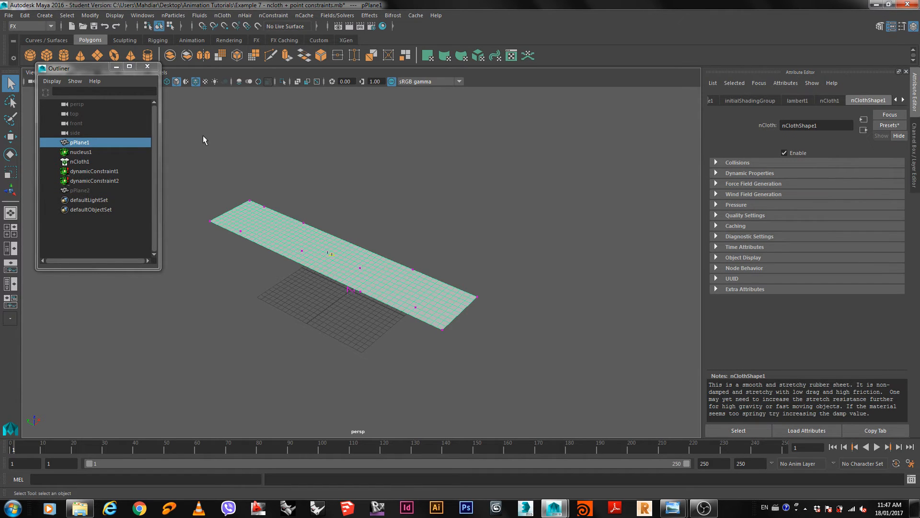
drag(72, 68, 65, 92)
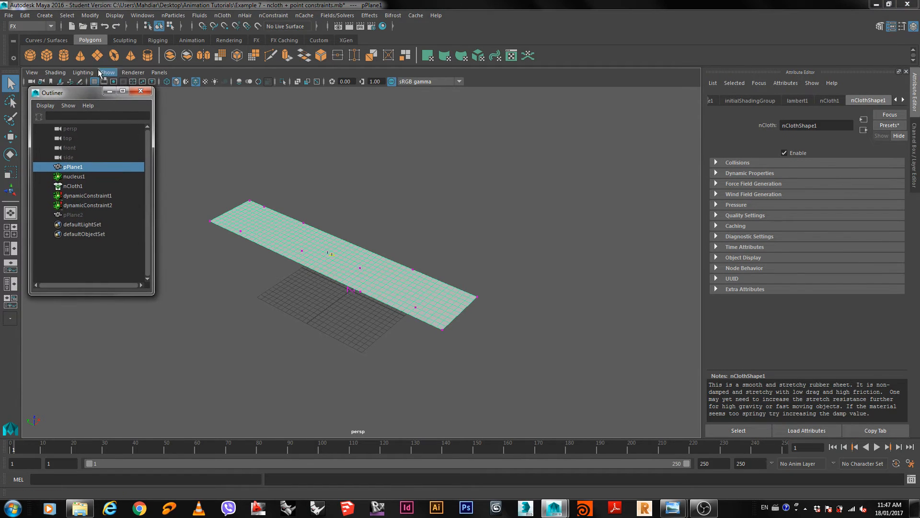
right_click(412, 194)
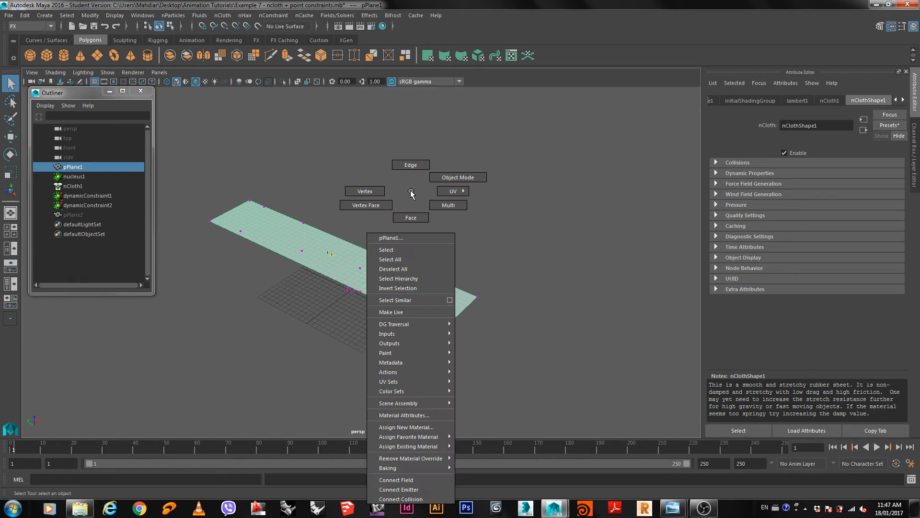
right_drag(411, 194, 377, 193)
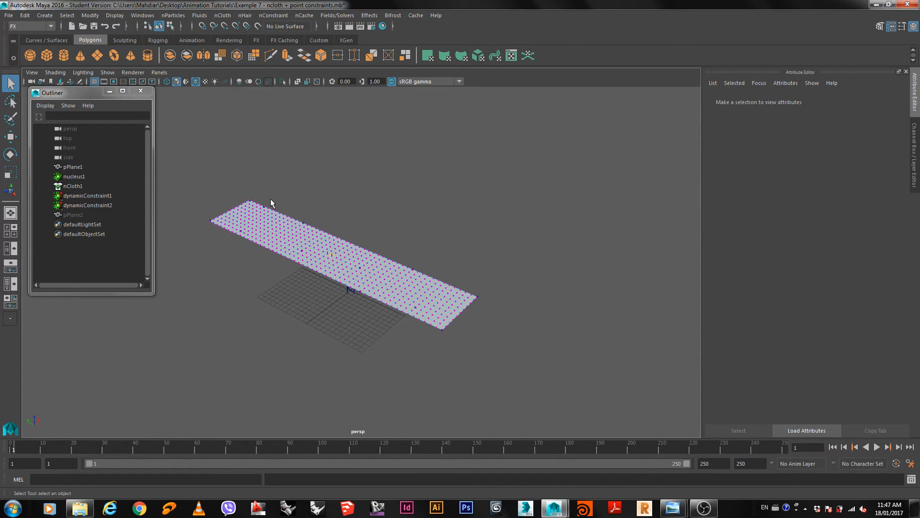
click(264, 218)
shift+click(280, 250)
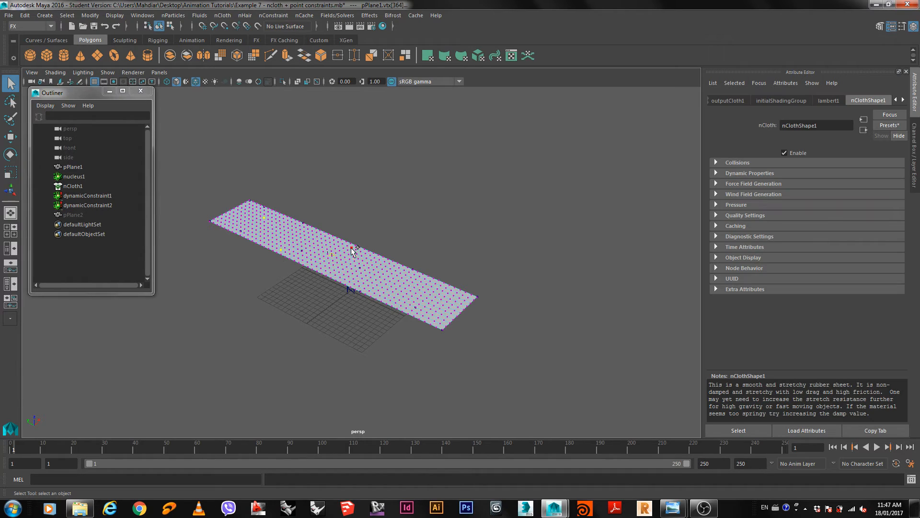
shift+click(368, 286)
Step: Locate the Transform Constraint command for the picked vertices without applying it, and return the plane to object mode
click(277, 19)
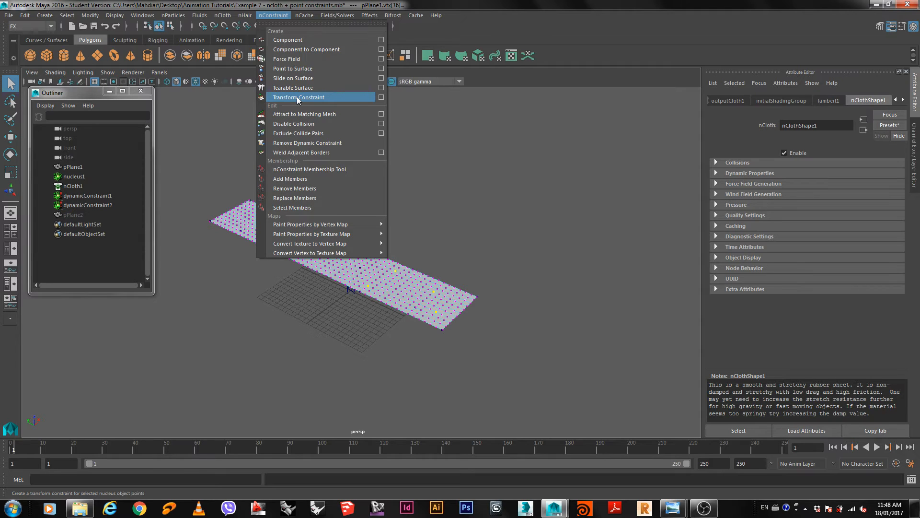
click(522, 203)
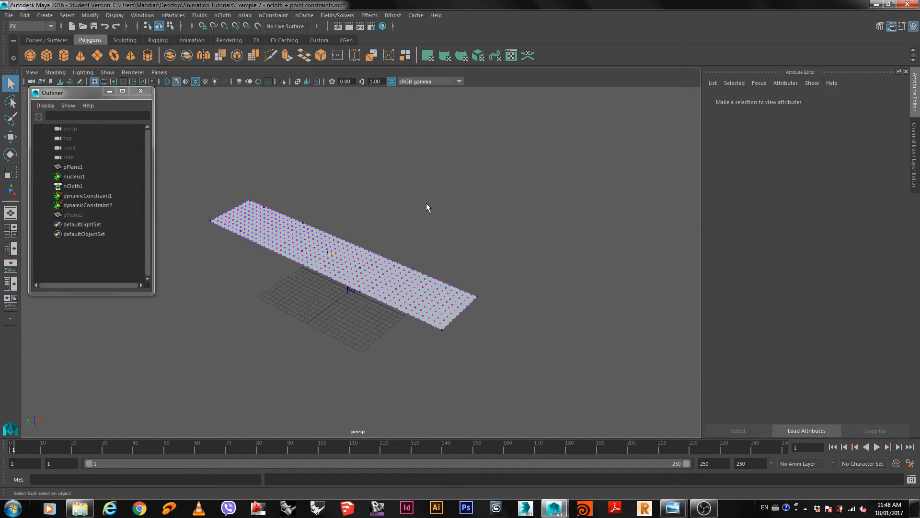
right_drag(426, 203, 457, 188)
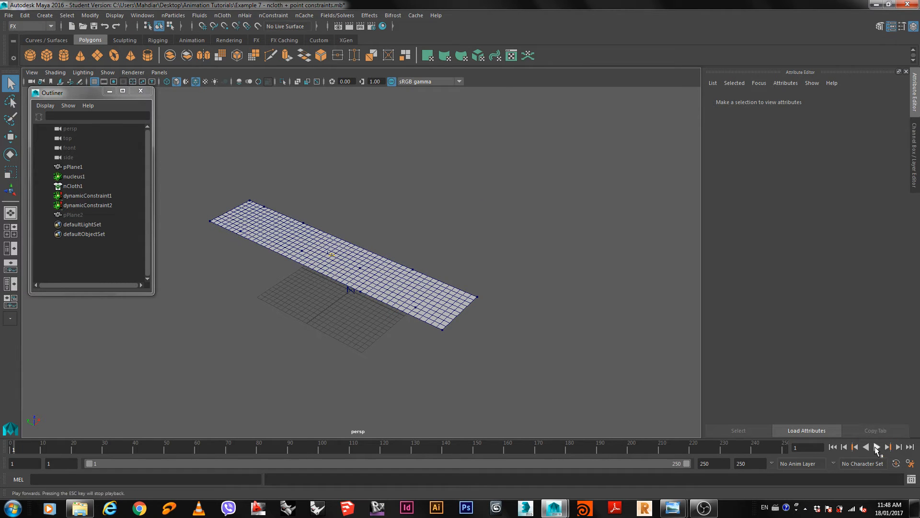
Step: Play the simulation from the first frame to about frame 109, examining how the plane sags between its constrained vertices
click(877, 447)
alt+drag(350, 384, 441, 238)
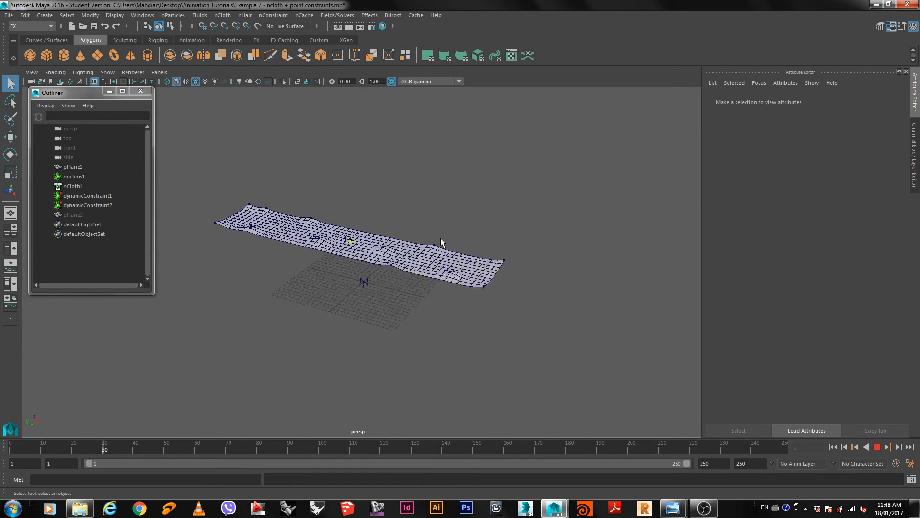
alt+right_drag(441, 238, 441, 277)
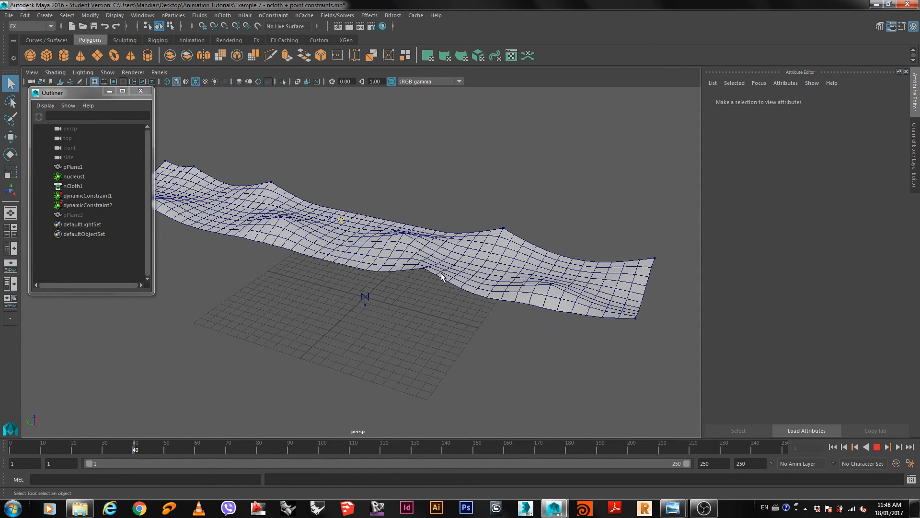
mouse_move(346, 353)
alt+mouse_down()
mouse_move(335, 348)
mouse_move(372, 349)
mouse_move(370, 338)
mouse_move(345, 332)
mouse_move(273, 353)
mouse_move(376, 354)
mouse_move(345, 363)
mouse_move(332, 350)
alt+mouse_up()
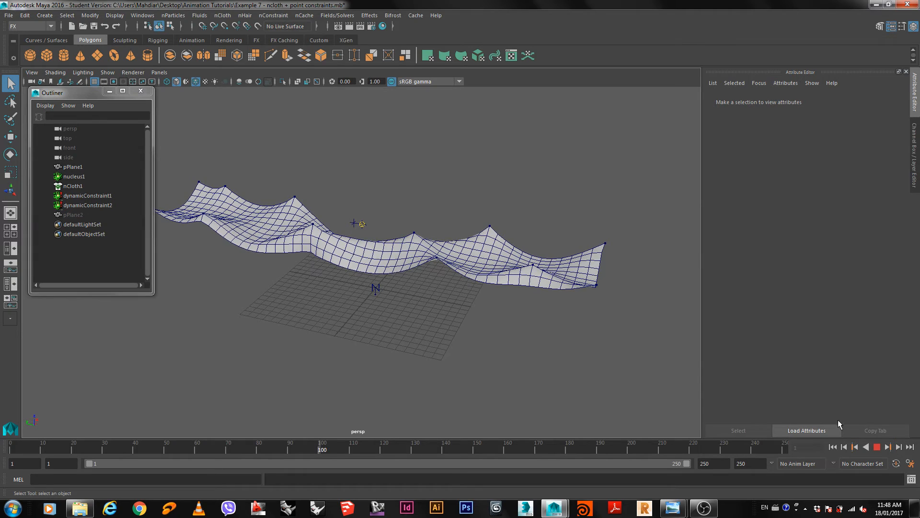
click(877, 447)
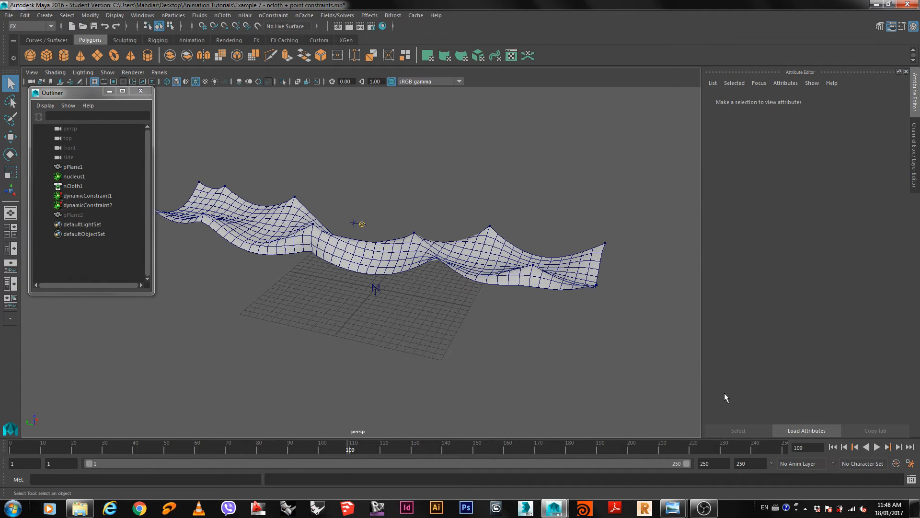
Step: Select the sagging plane pPlane1 and set the Gravity of its nucleus1 solver to 100
click(915, 99)
click(602, 276)
click(913, 99)
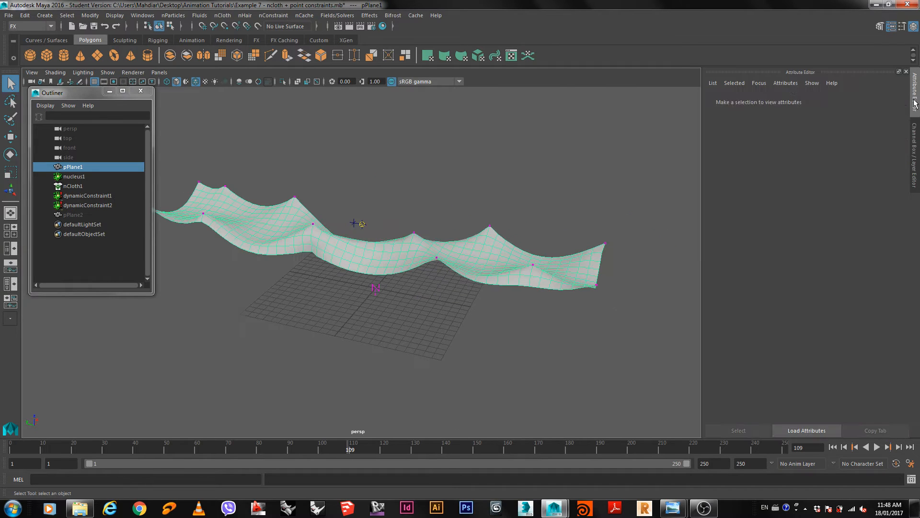
click(903, 101)
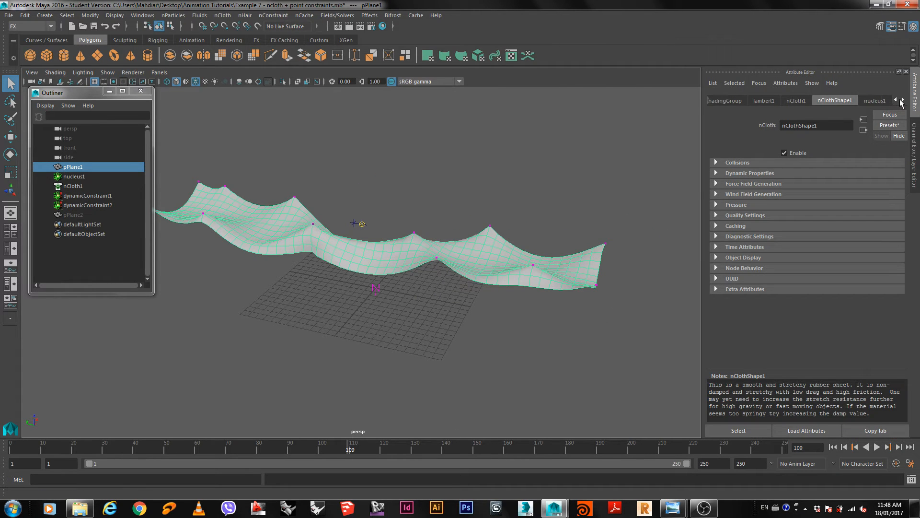
click(880, 101)
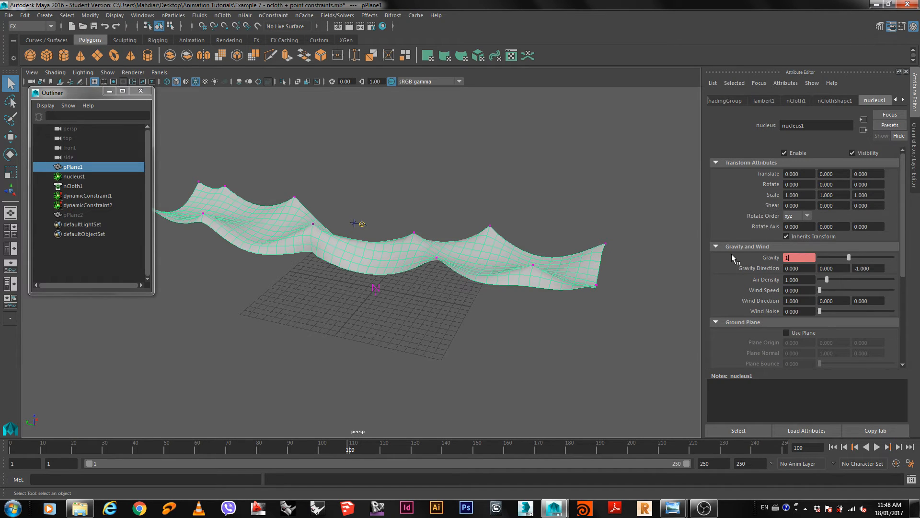
text(00)
key(Return)
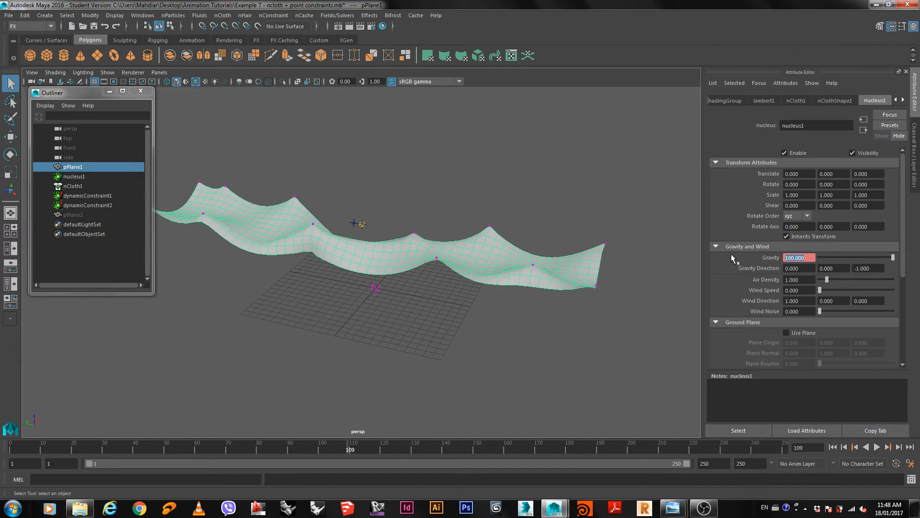
Step: Play the simulation onward to check the sag under the stronger gravity, and scrub the timeline back to frame 117
click(877, 447)
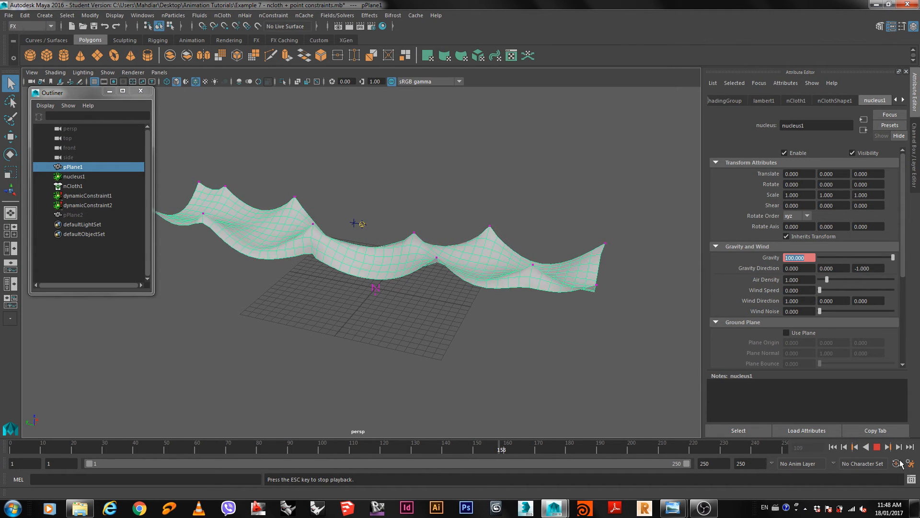
click(833, 447)
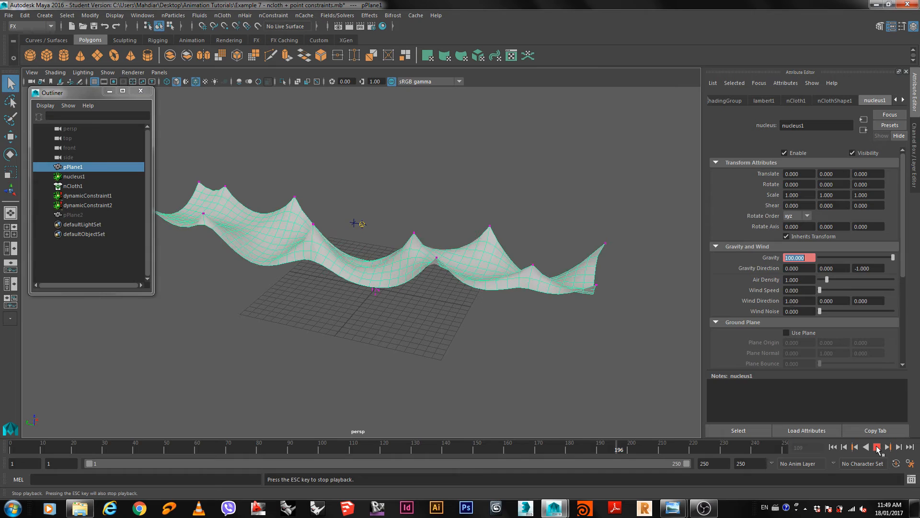
click(876, 447)
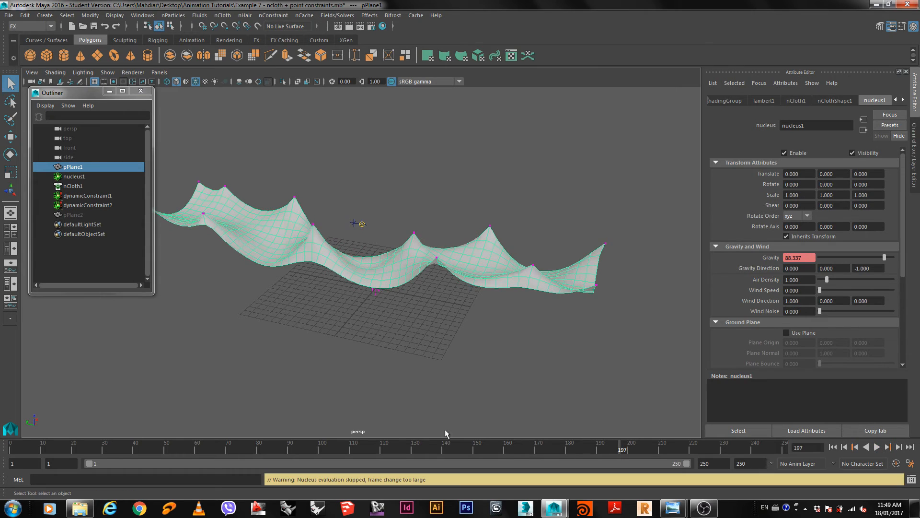
click(376, 449)
Step: Try to raise pPlane1 vertically at frame 117, and undo the move
click(396, 267)
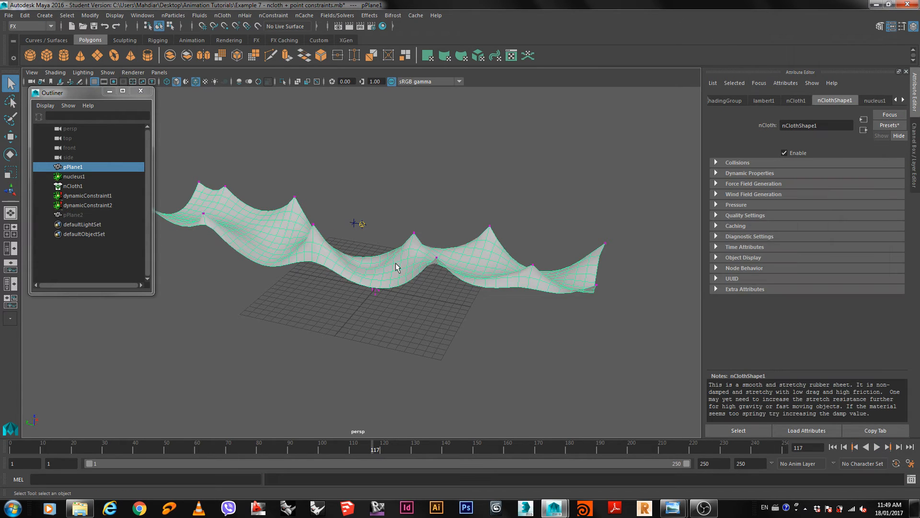
key(w)
drag(362, 182, 365, 142)
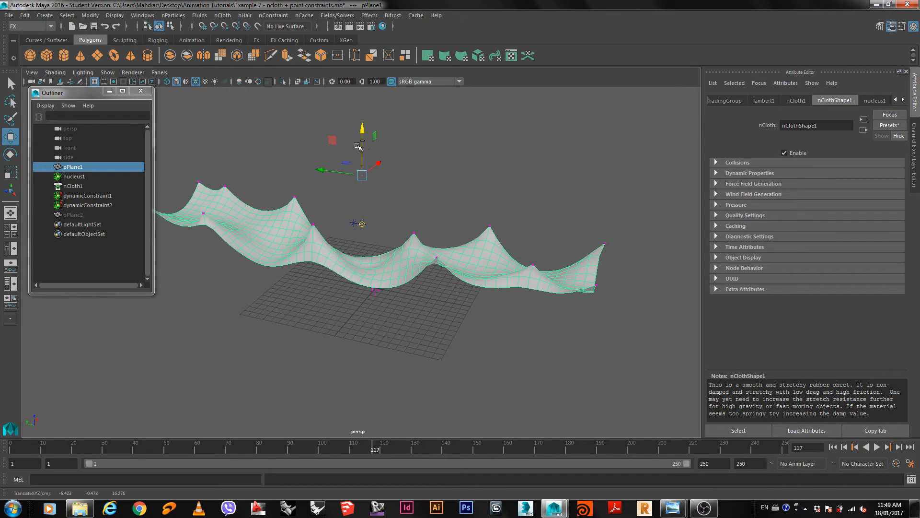
key(ctrl+z)
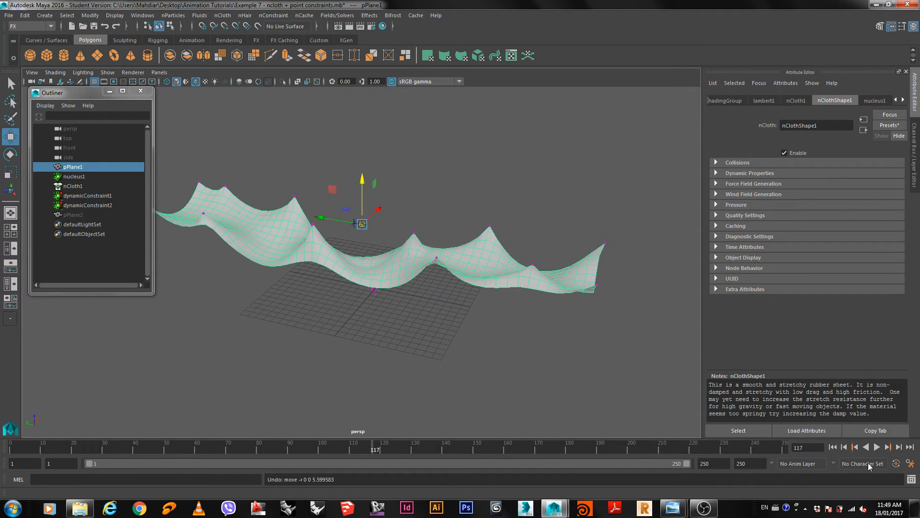
Step: Raise pPlane1 vertically at the first frame and replay the simulation to about frame 75
click(833, 447)
drag(363, 197, 363, 159)
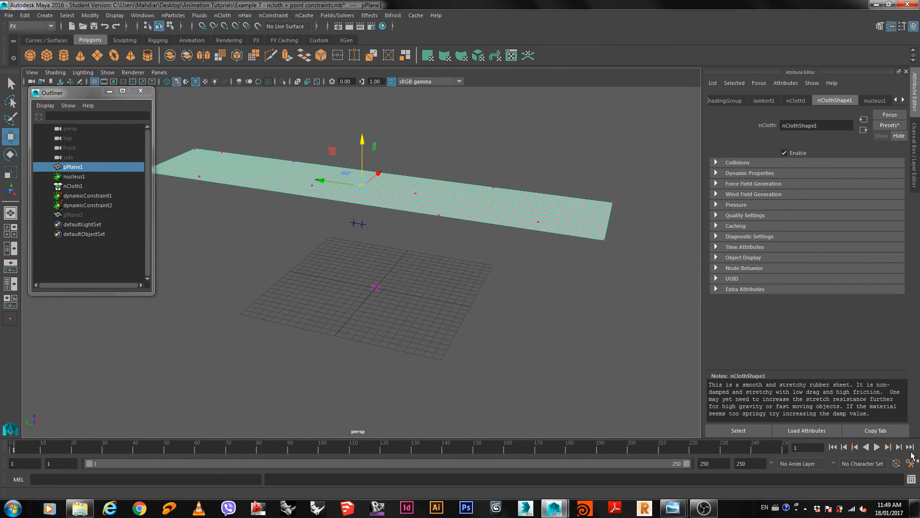
click(875, 448)
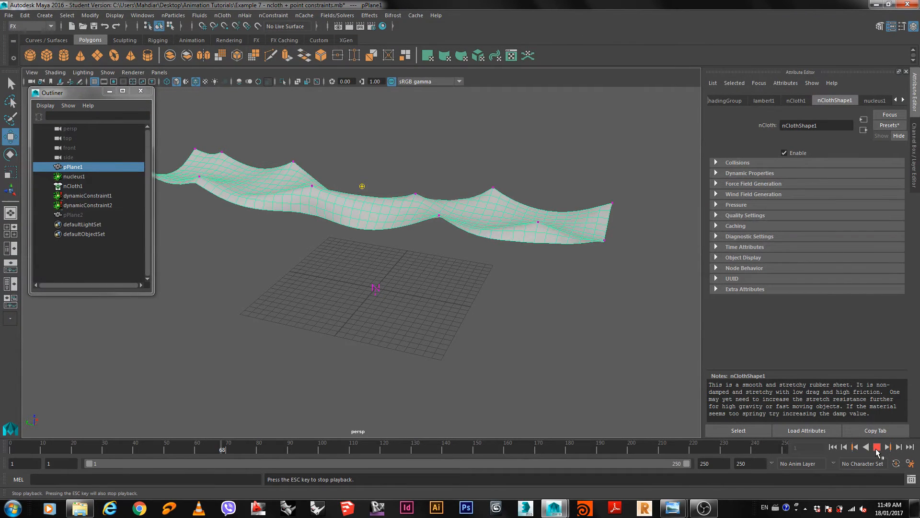
click(877, 447)
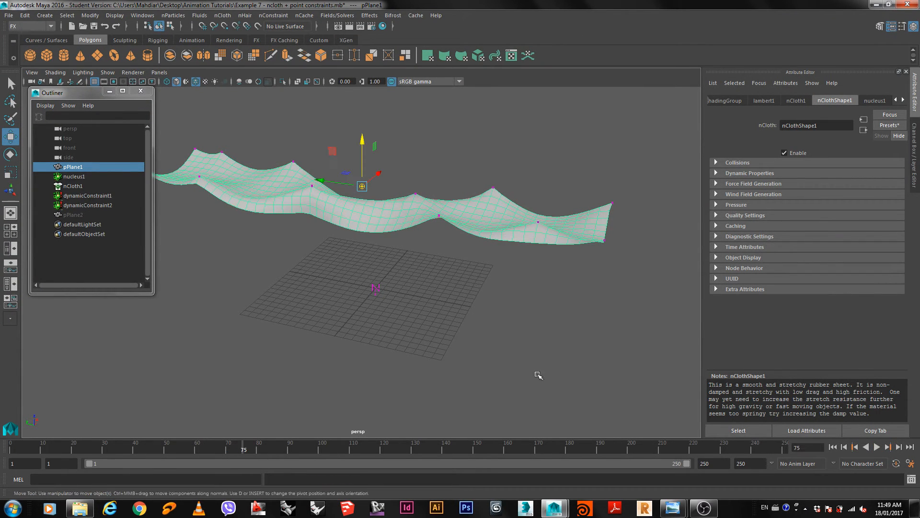
click(8, 15)
click(44, 43)
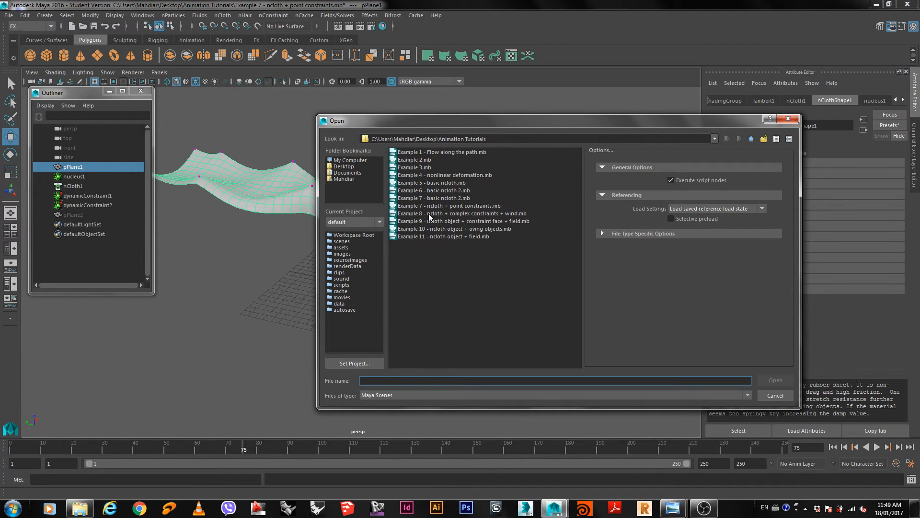
double_click(428, 214)
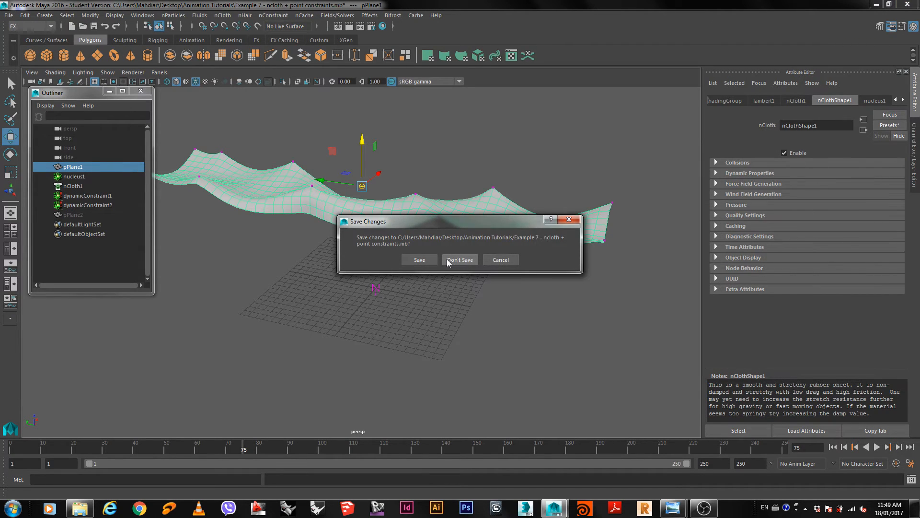
click(448, 262)
click(500, 260)
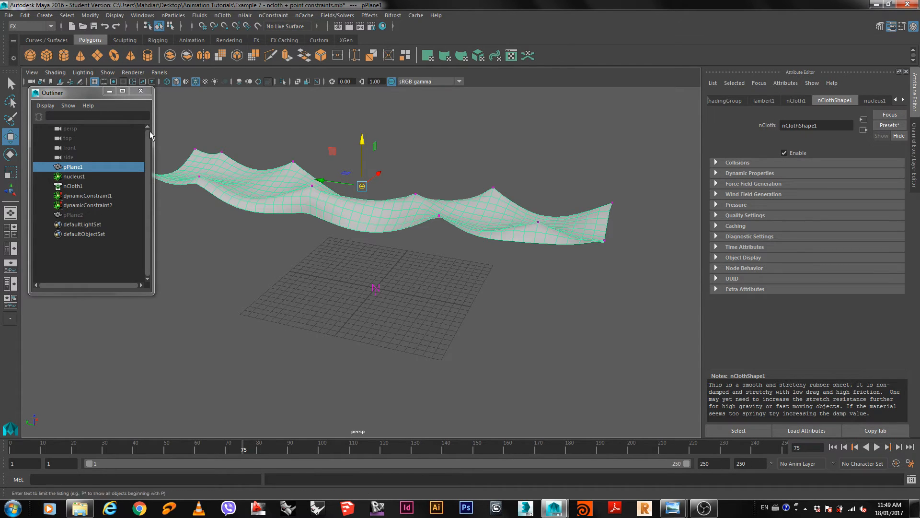
Step: Start a new empty scene without saving the changes to the point constraints example
click(8, 16)
click(19, 36)
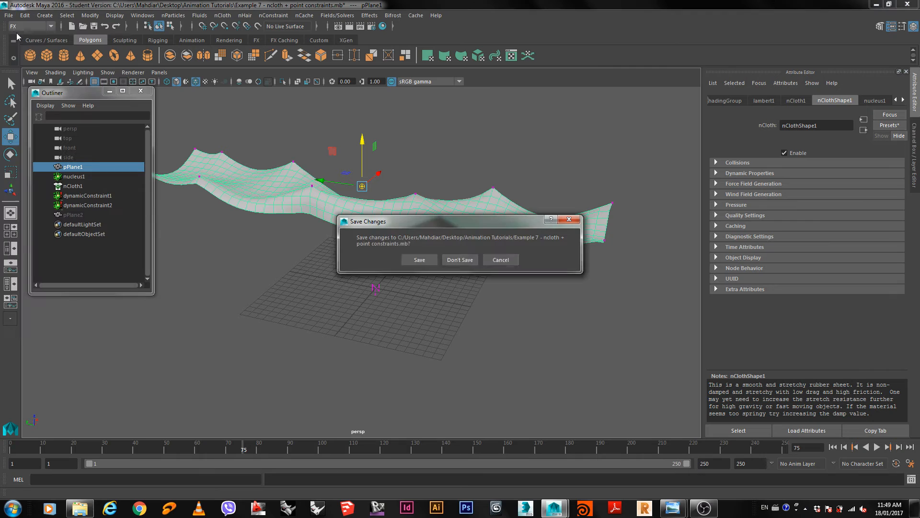
click(470, 260)
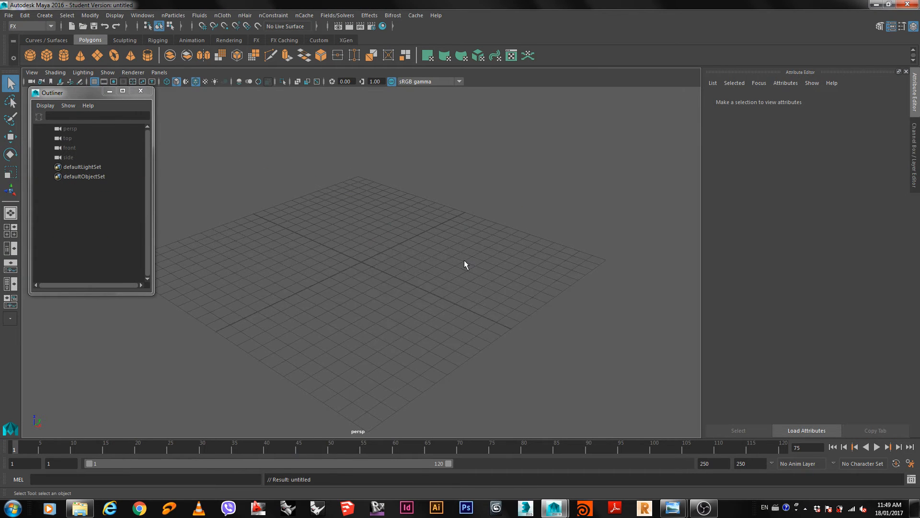
Step: Create a polygon cube on the grid about 7.4 wide, 9.3 deep and 6.1 high
click(47, 55)
drag(393, 233, 379, 307)
drag(370, 264, 364, 168)
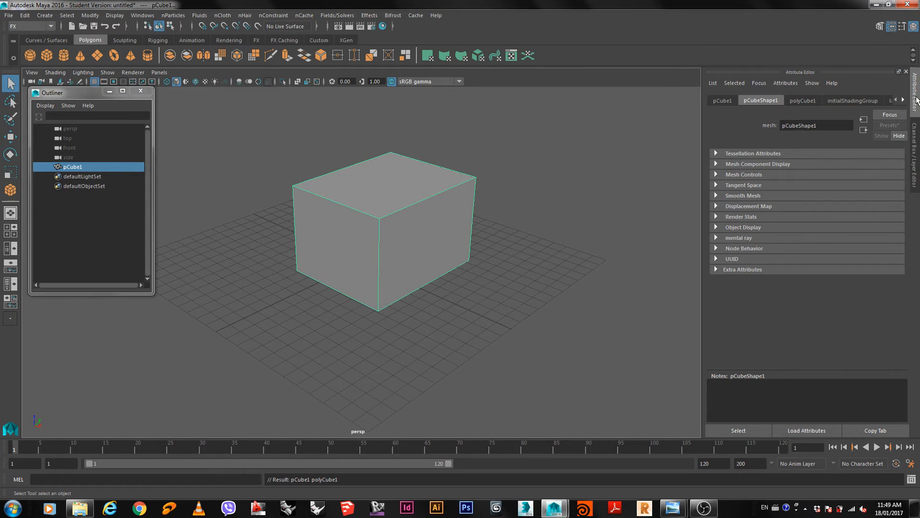
Step: Set the cube's width, height and depth subdivisions to 20 each
click(916, 113)
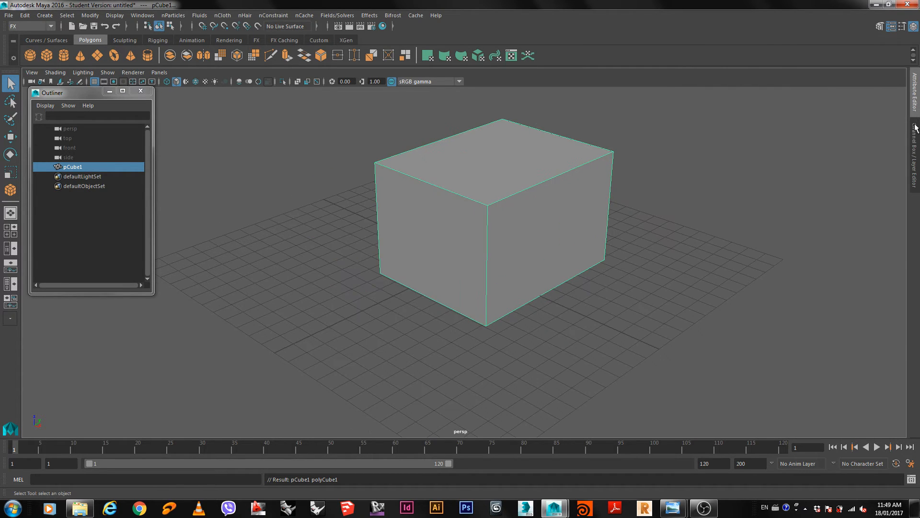
click(915, 129)
click(889, 240)
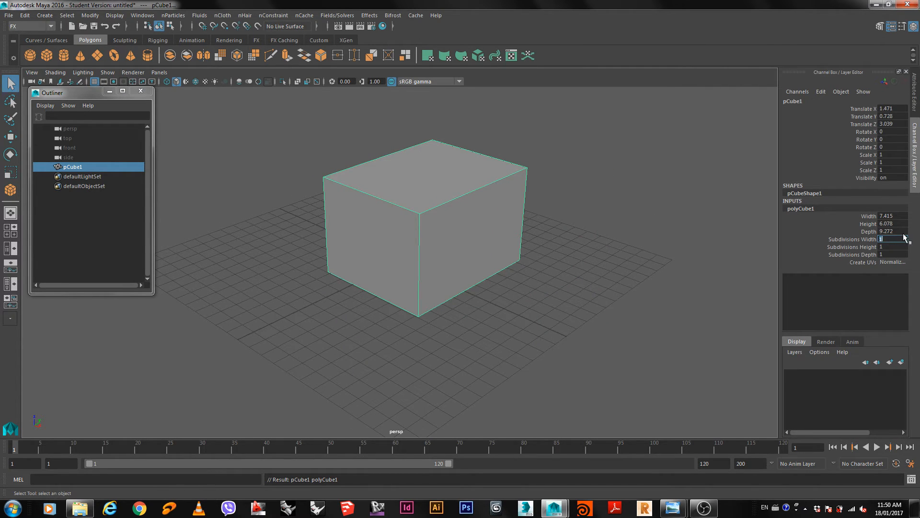
text(20)
key(Tab)
text(20)
key(Tab)
text(20)
key(Tab)
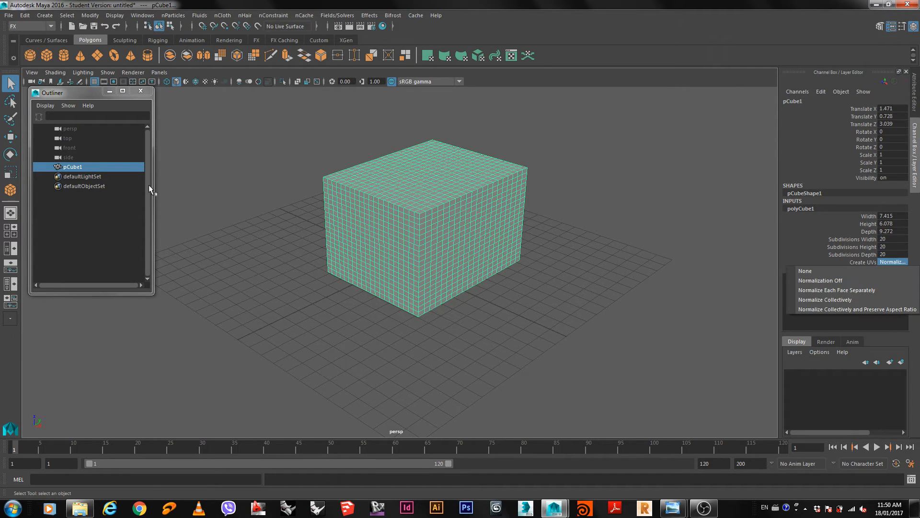
click(404, 182)
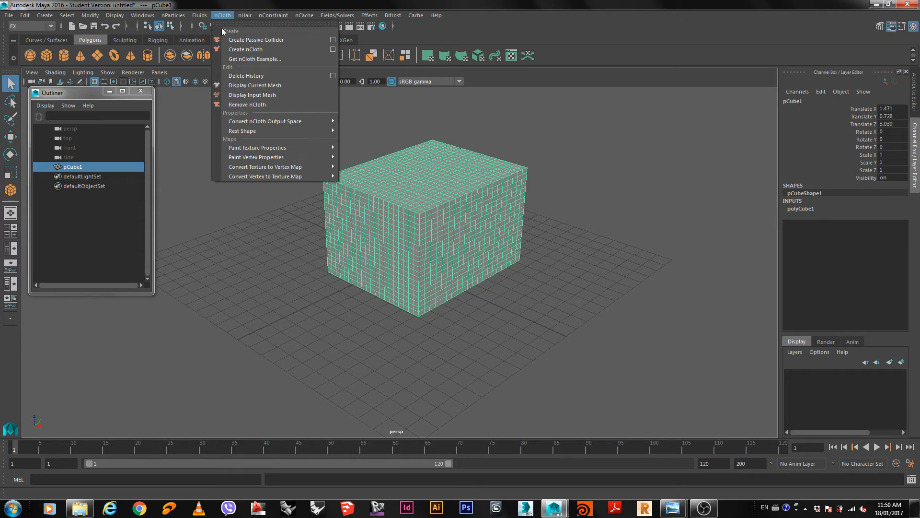
Step: Convert the subdivided cube pCube1 to an nCloth object and show the attributes of its nucleus1 solver
click(237, 50)
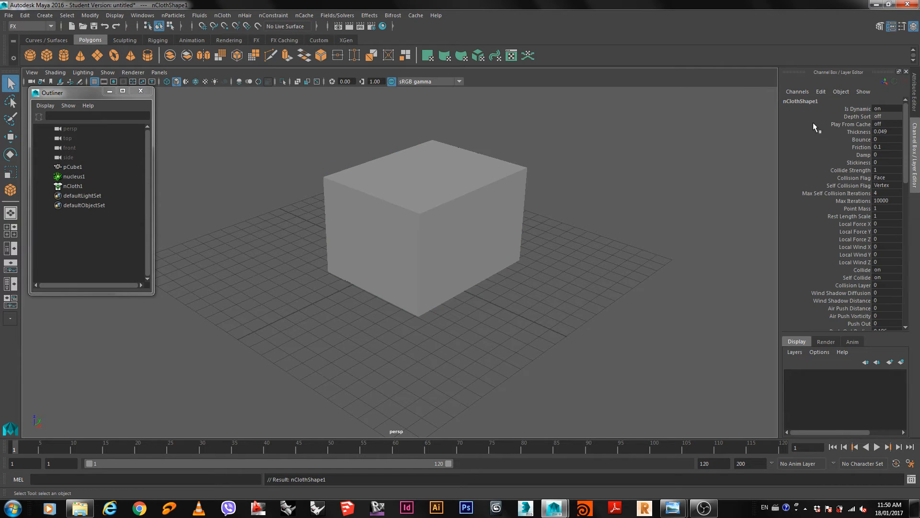
click(916, 95)
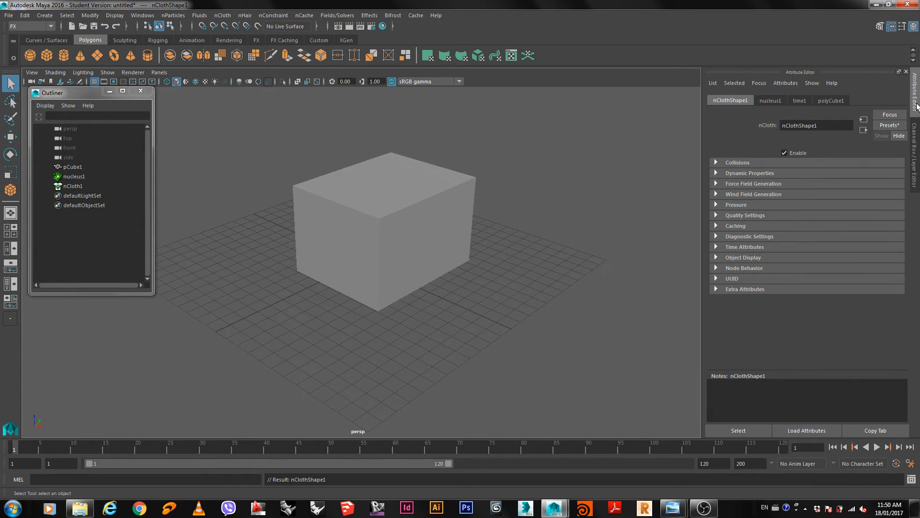
click(770, 102)
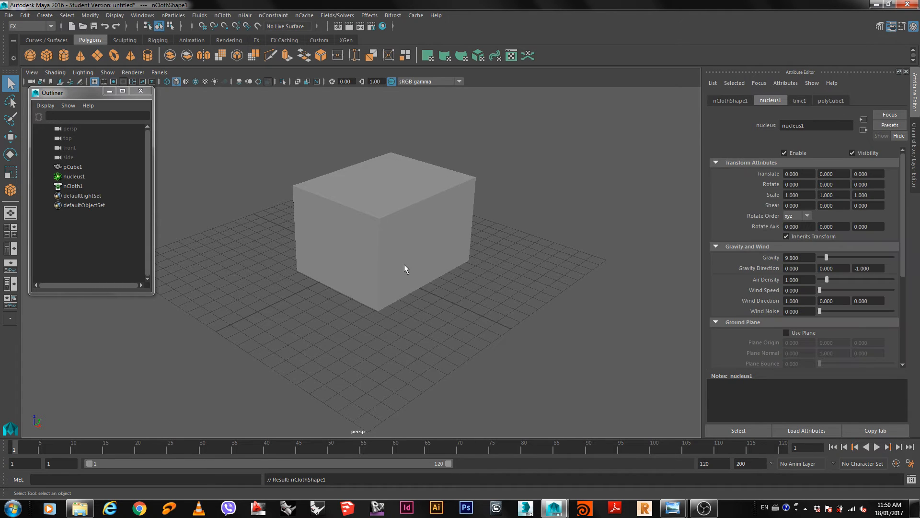
Step: Set nucleus1's Gravity to 50 and Wind Speed to 20, and enable Use Plane for its ground plane
click(380, 269)
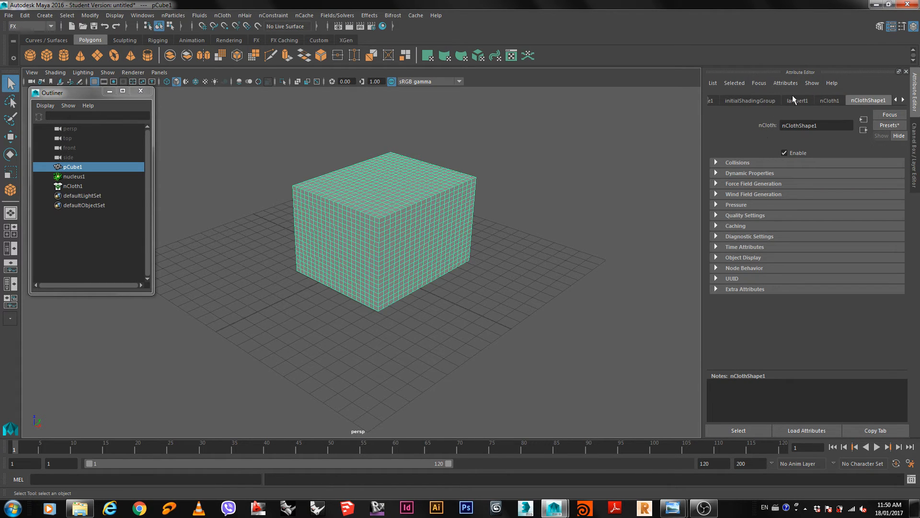
click(903, 100)
click(850, 100)
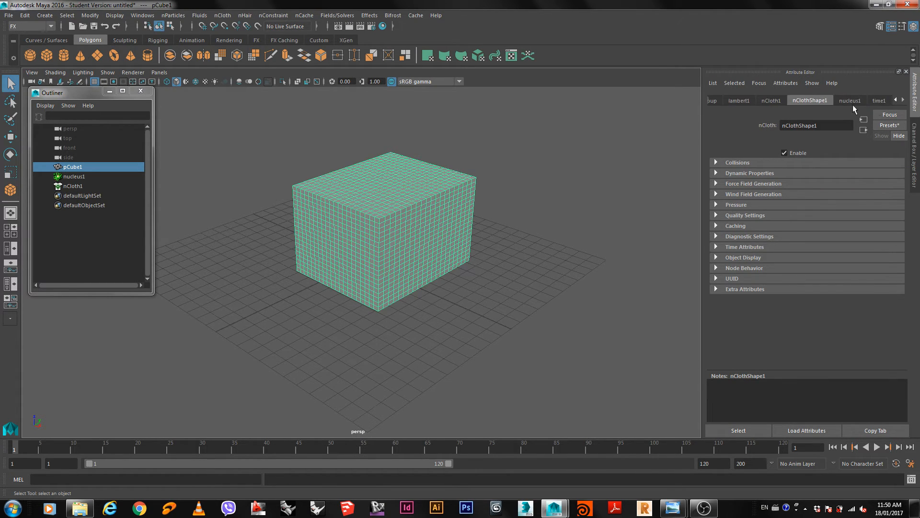
click(75, 177)
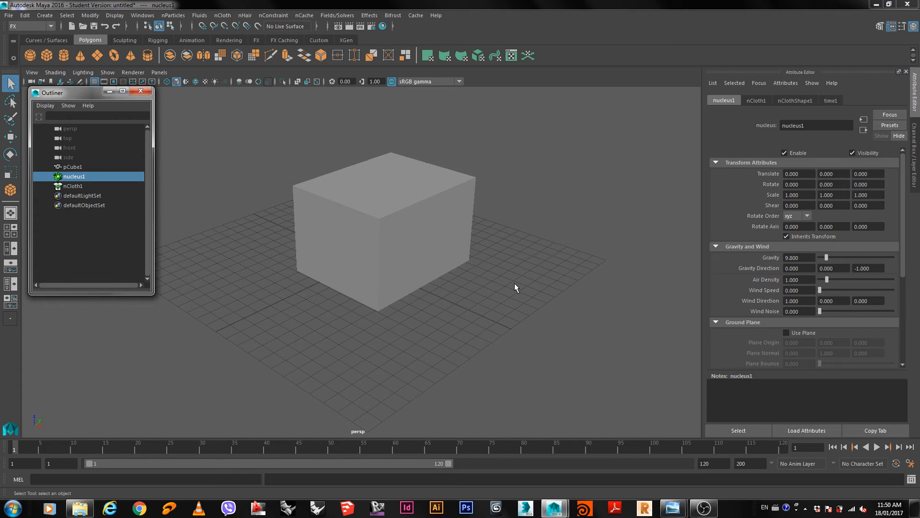
click(808, 260)
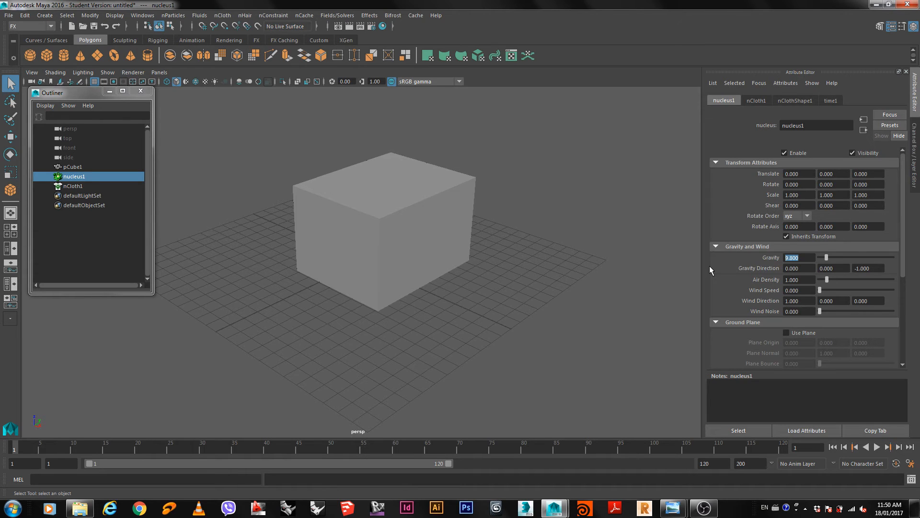
text(50)
key(Return)
text(20)
key(Return)
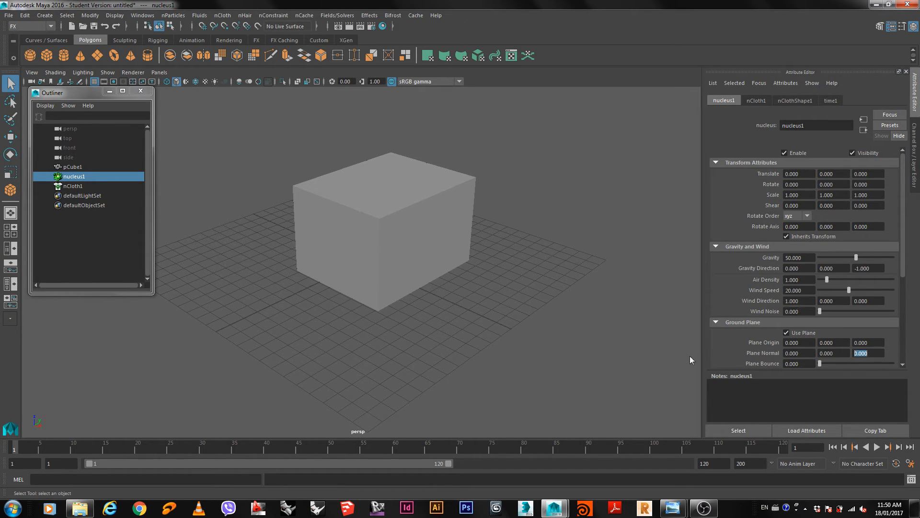
Step: Raise pCube1 so it floats above the grid and replace its nCloth attributes with the waterBalloon preset
click(392, 242)
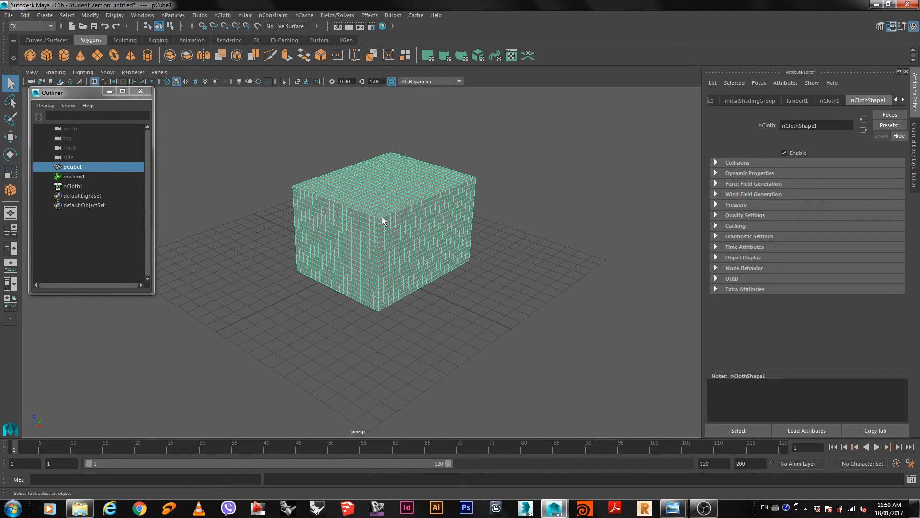
key(w)
drag(384, 193, 380, 238)
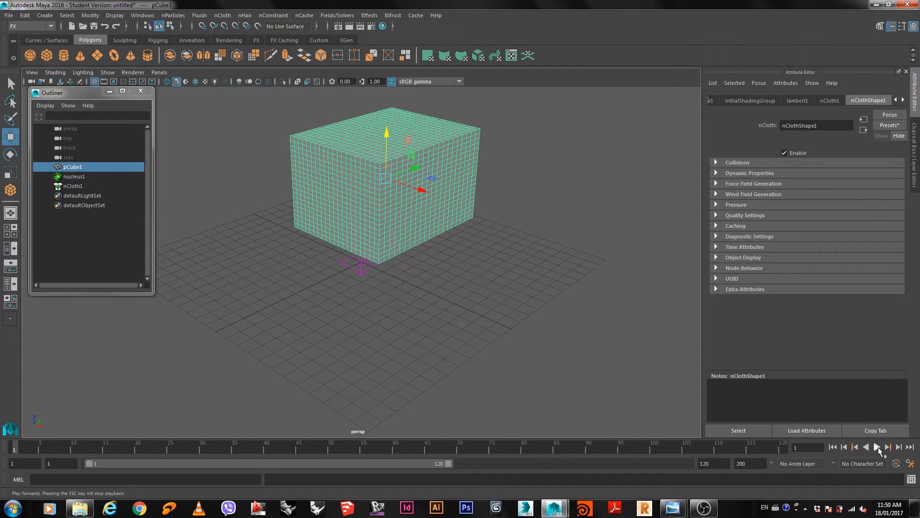
click(884, 128)
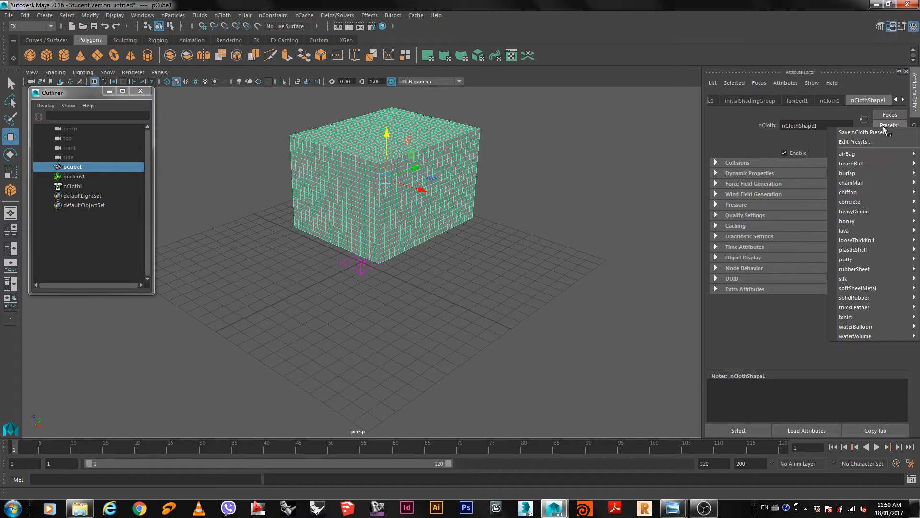
mouse_move(857, 328)
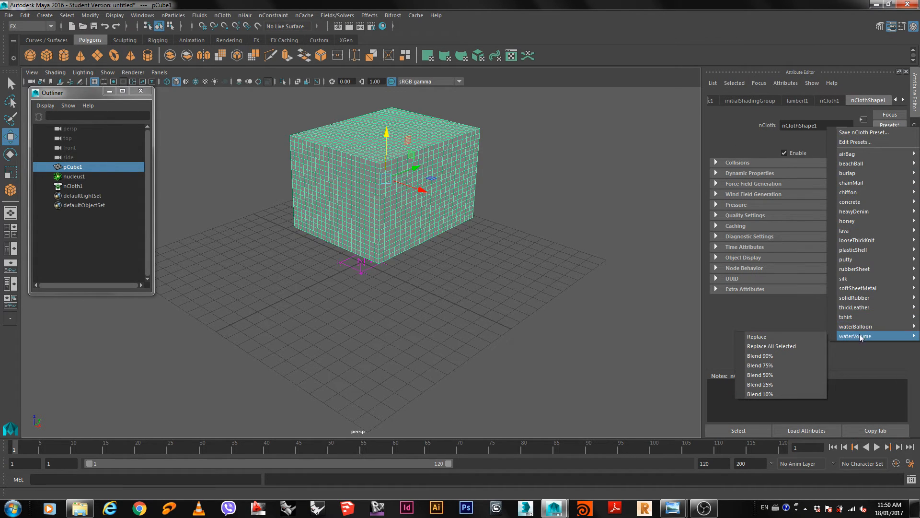
click(800, 327)
Step: Play the water-balloon cube simulation above the ground plane, stop it, and return to the first frame
click(878, 447)
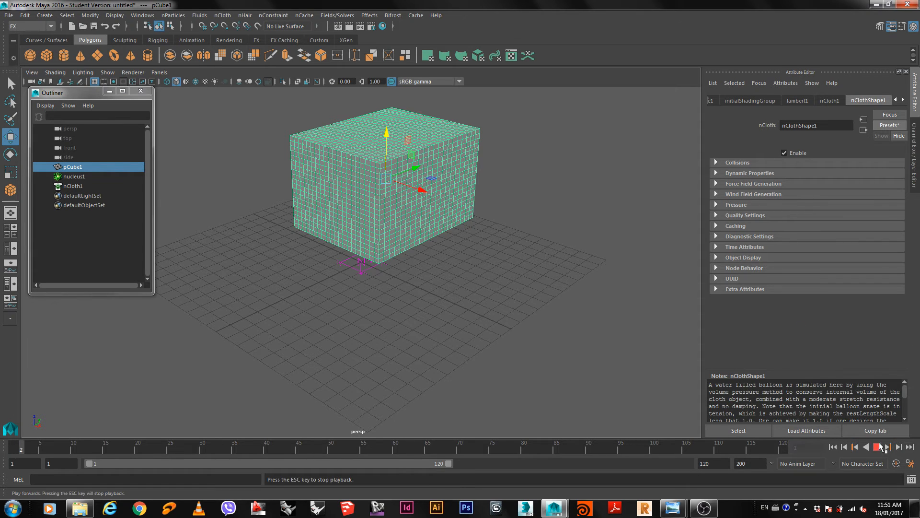
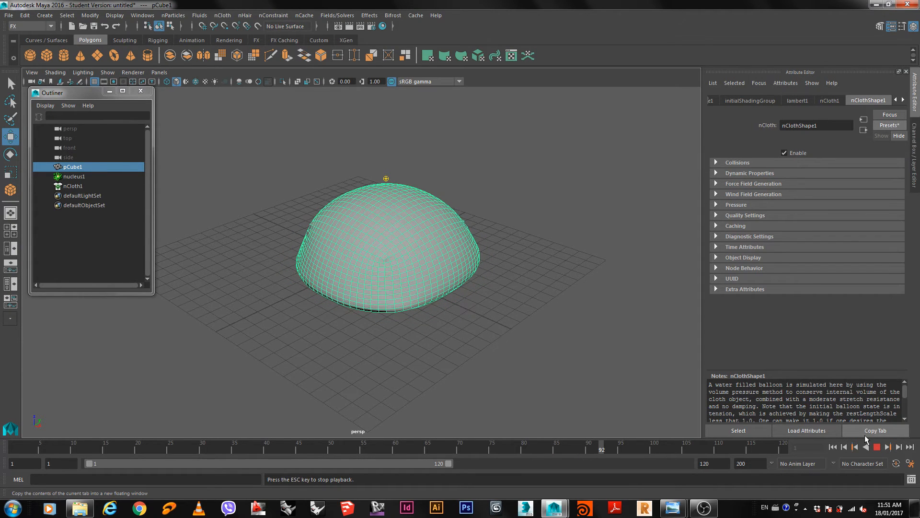
click(877, 447)
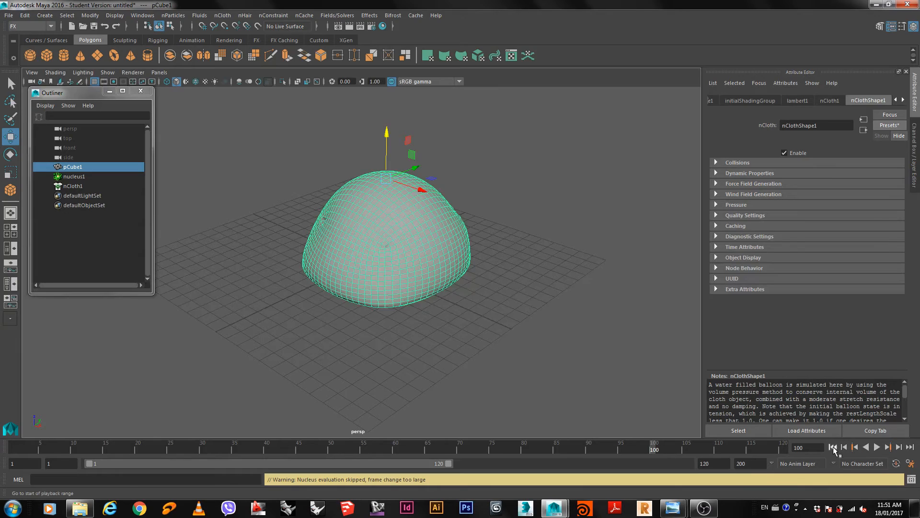
click(833, 446)
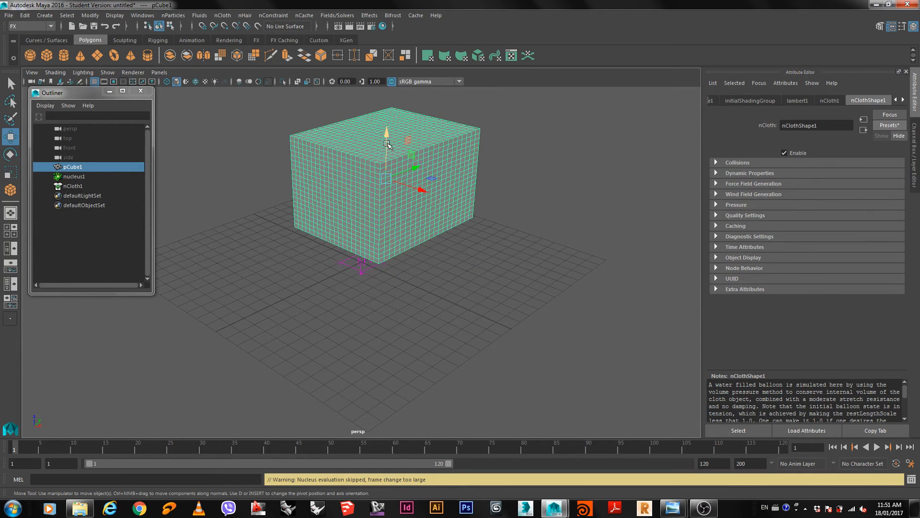
Step: Lower pCube1 until it sits partly below the grid, play its simulation, and return to the first frame
drag(386, 143, 379, 224)
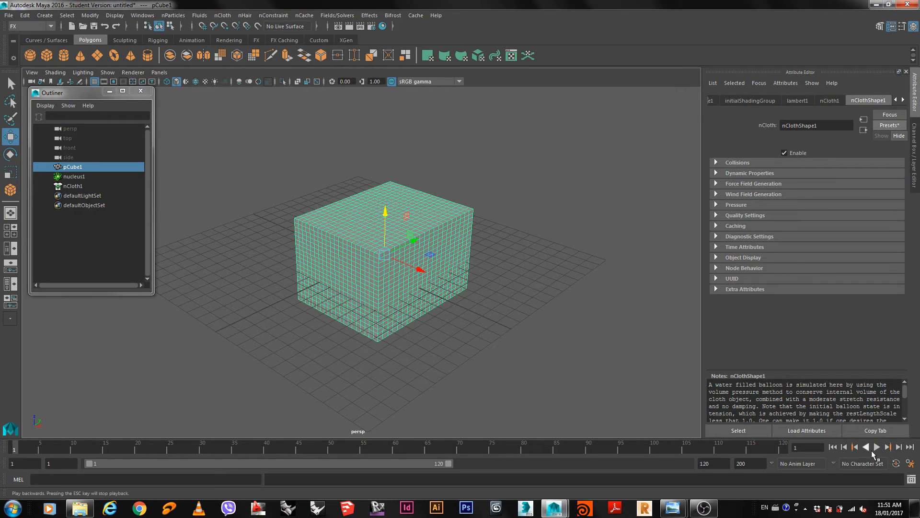
click(877, 448)
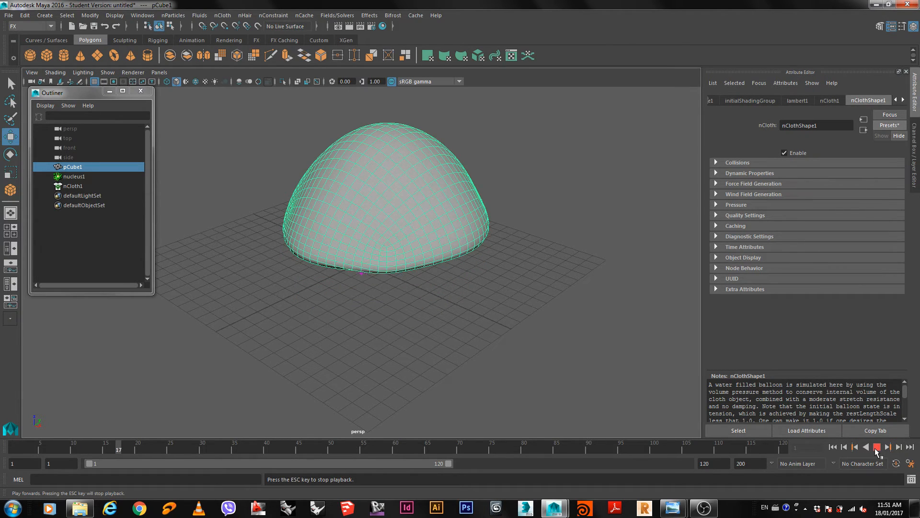
click(877, 448)
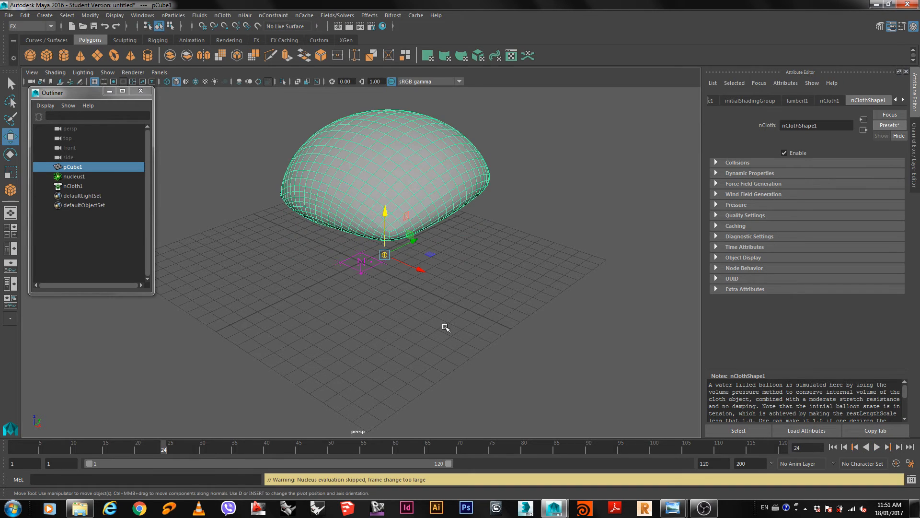
alt+drag(445, 327, 448, 317)
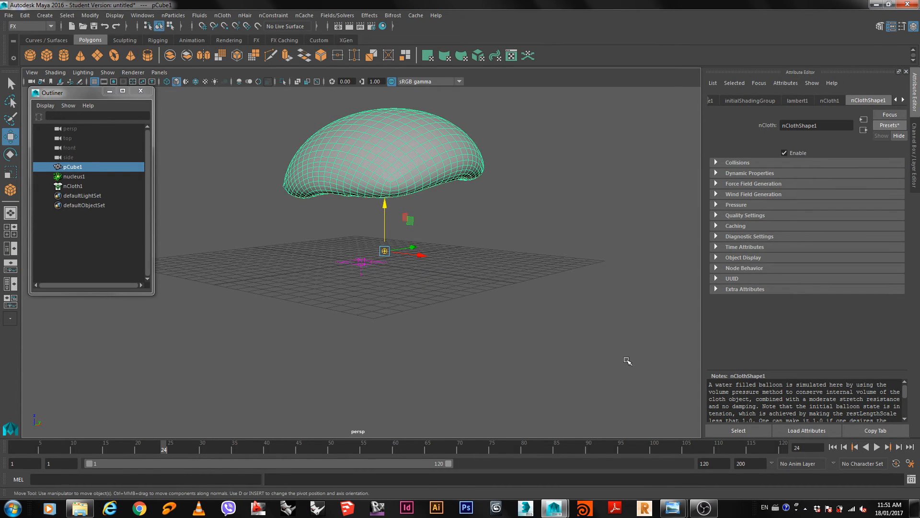
click(832, 447)
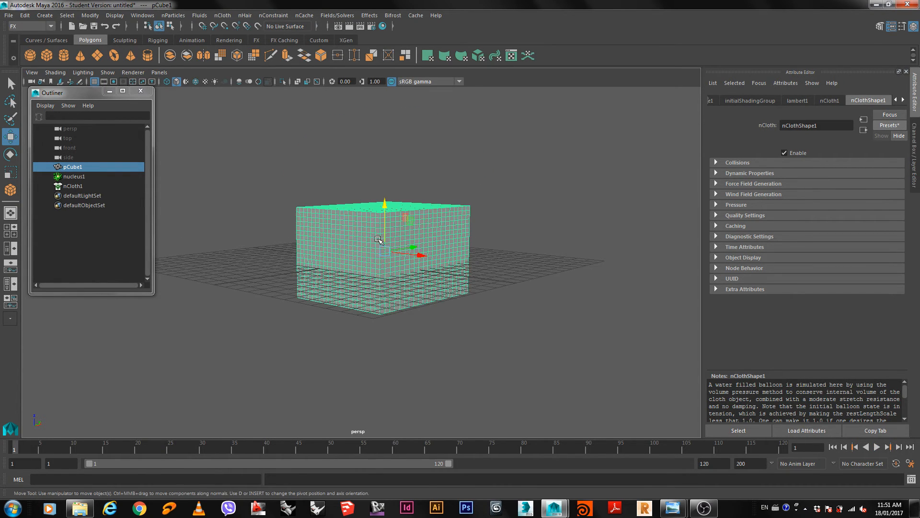
Step: Open the scene "Example 8 - ncloth + complex constraints + wind.mb" without saving the current scene
alt+drag(378, 240, 144, 268)
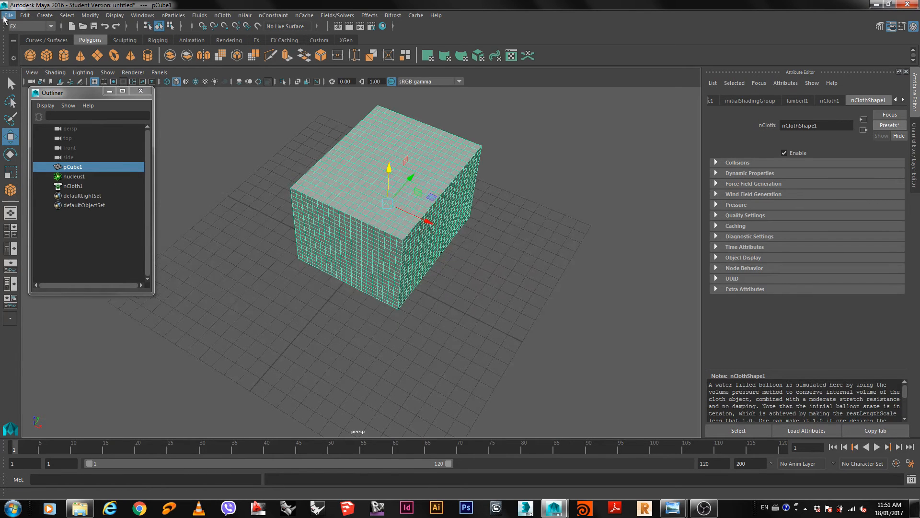
click(8, 15)
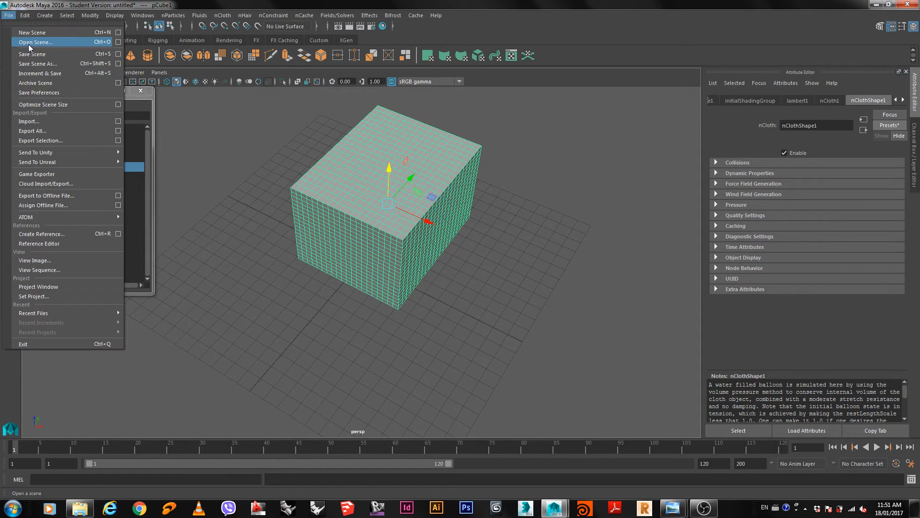
click(33, 42)
click(476, 214)
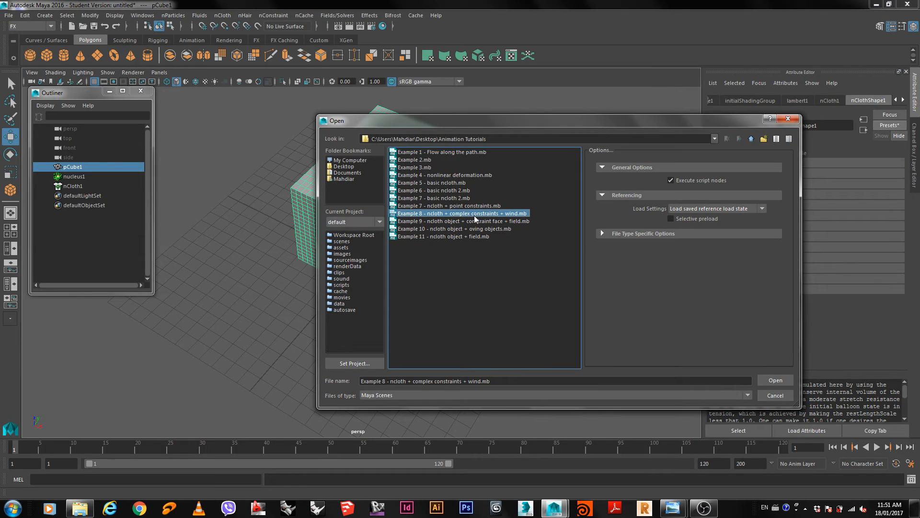
double_click(478, 214)
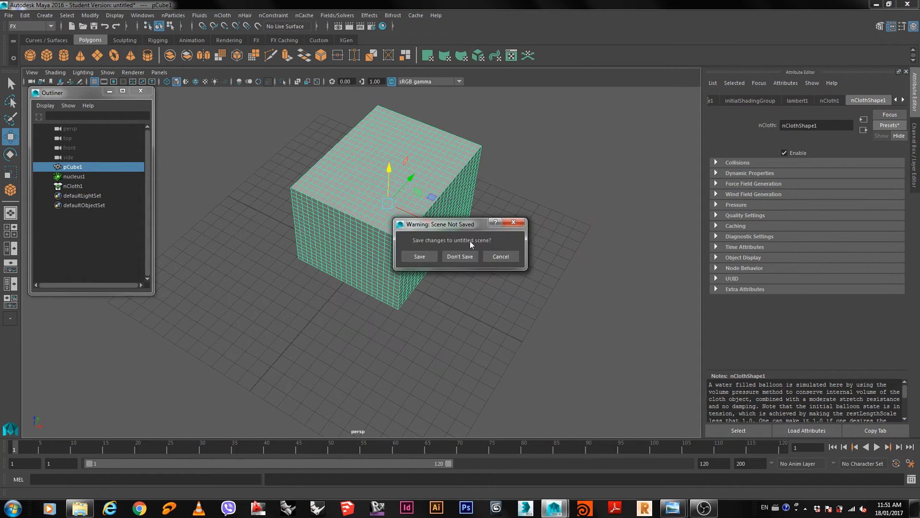
click(459, 257)
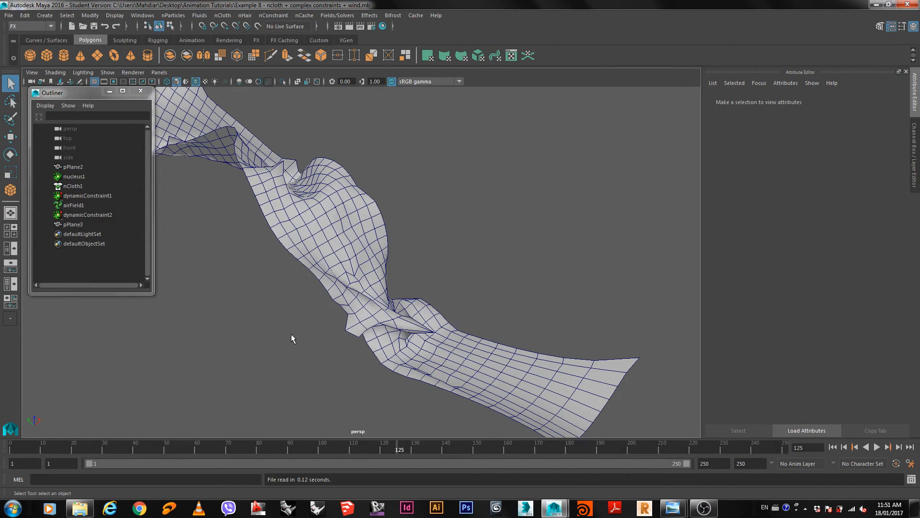
Step: Play the constrained cloth strip's wind simulation from the first frame and examine its motion from several angles
alt+drag(292, 333, 242, 315)
scroll(254, 312, up, 3)
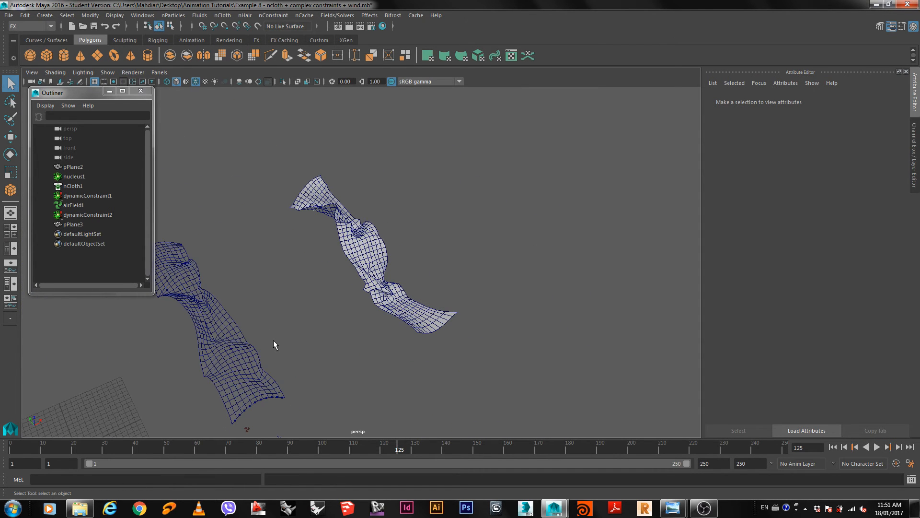
alt+drag(280, 353, 399, 314)
scroll(398, 314, up, 2)
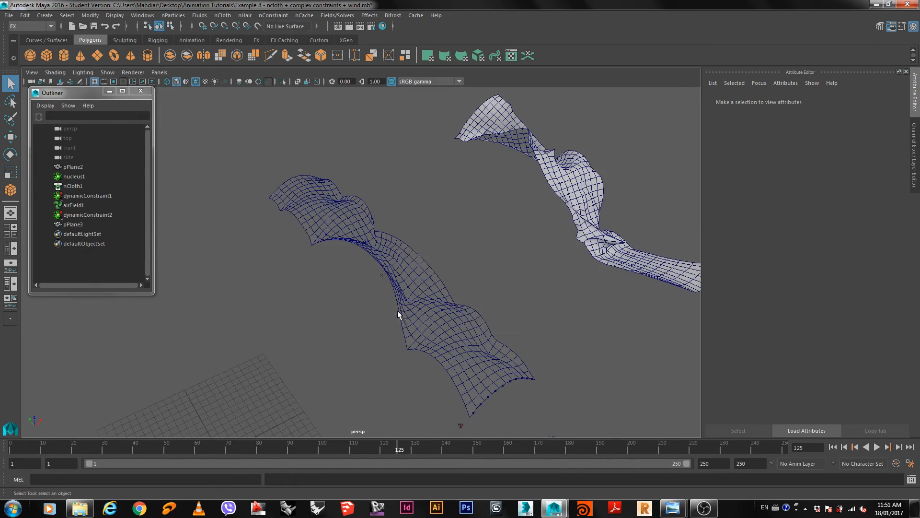
mouse_move(371, 363)
alt+mouse_down()
mouse_move(378, 359)
mouse_move(366, 367)
mouse_move(381, 373)
alt+mouse_up()
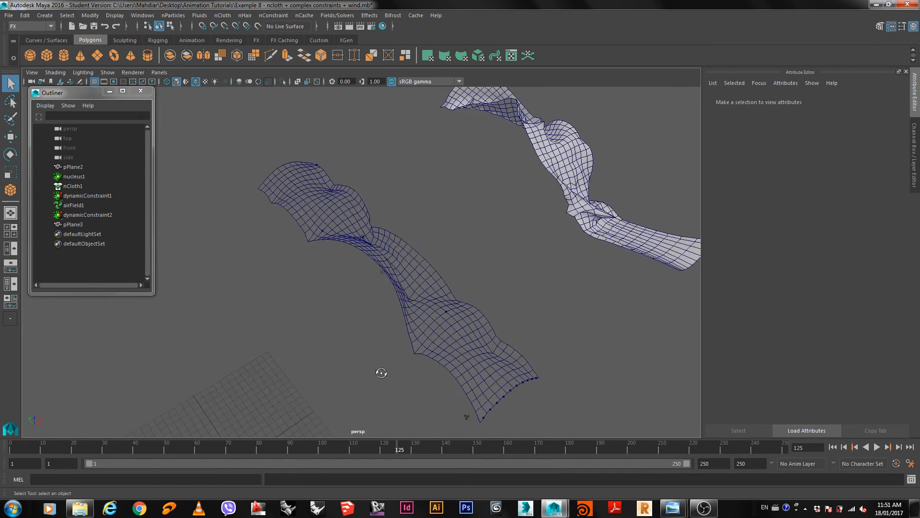
alt+middle_drag(409, 363, 375, 331)
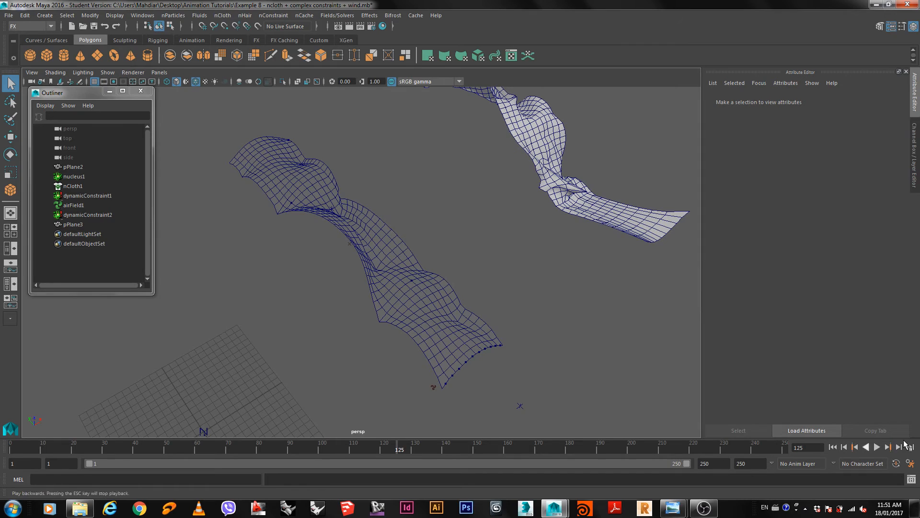
click(878, 448)
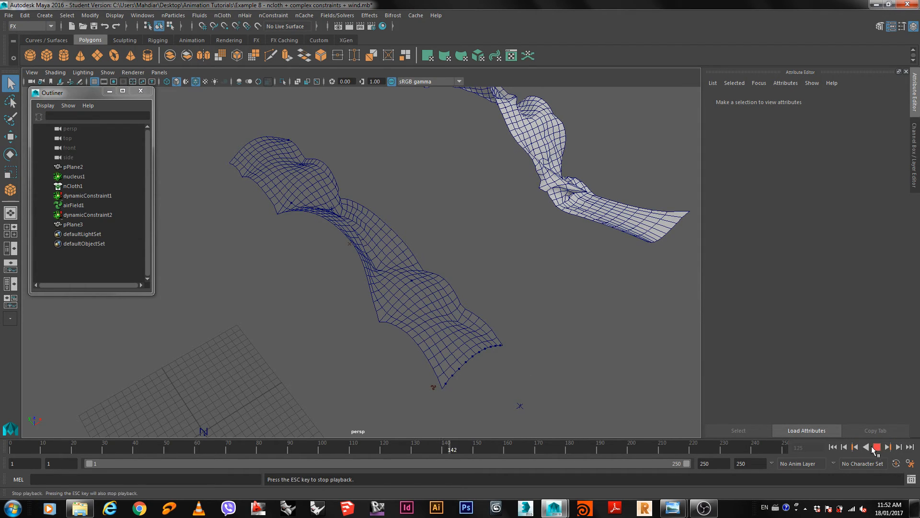
click(876, 446)
click(833, 447)
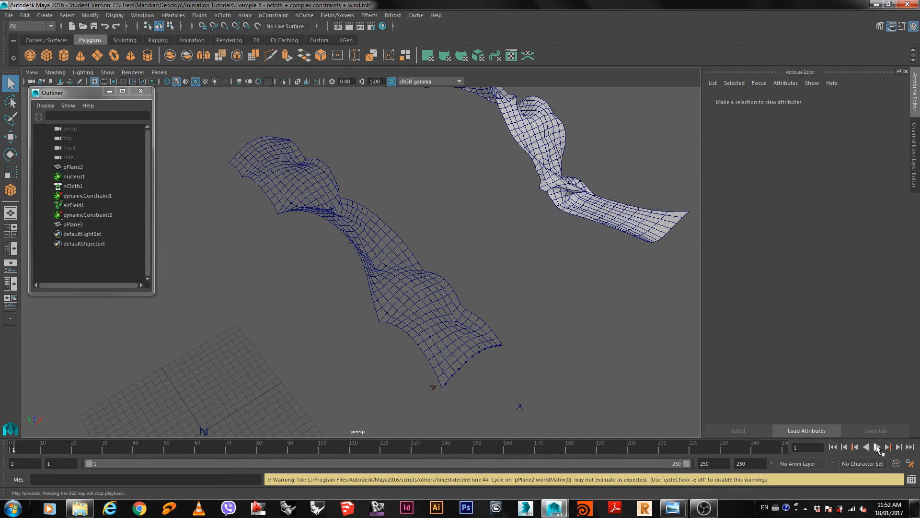
click(878, 448)
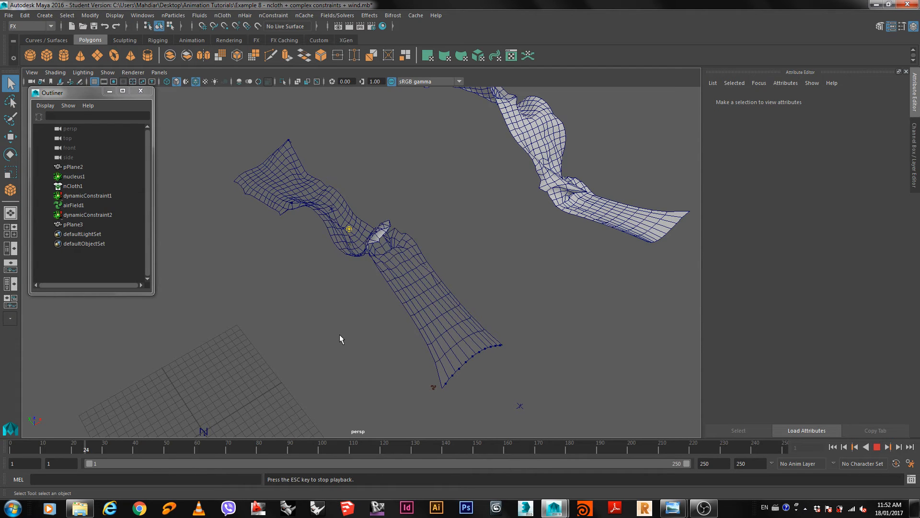
alt+drag(347, 353, 365, 341)
alt+drag(499, 366, 465, 377)
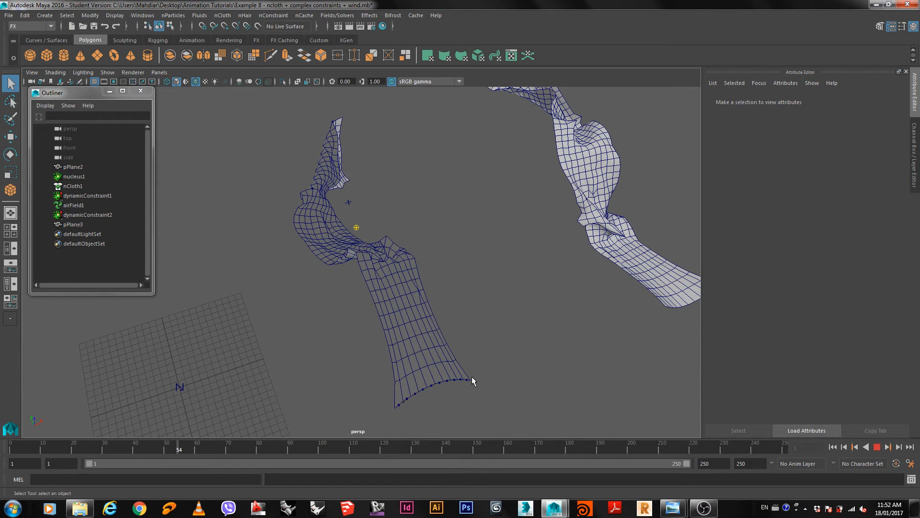
alt+drag(324, 382, 384, 345)
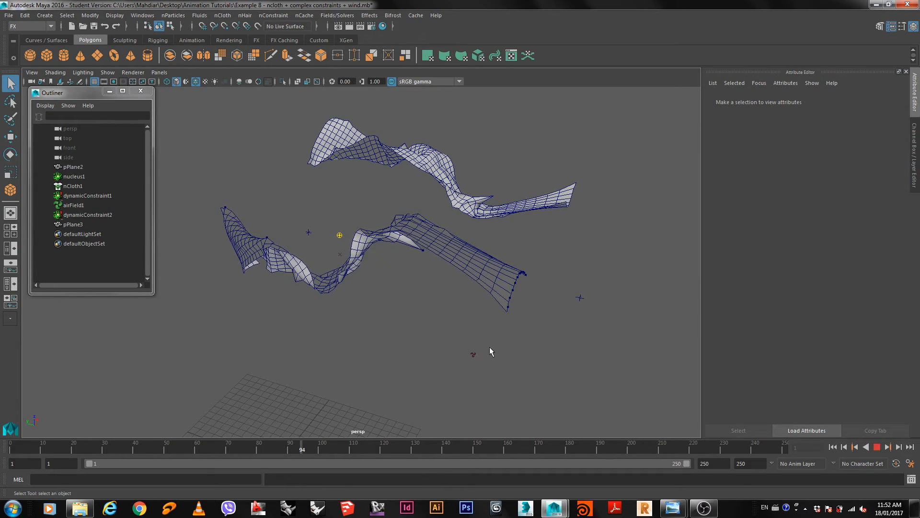
Step: Test the cloth simulation from the first frame with airField1 deleted, and undo the deletion
drag(490, 347, 457, 361)
key(Delete)
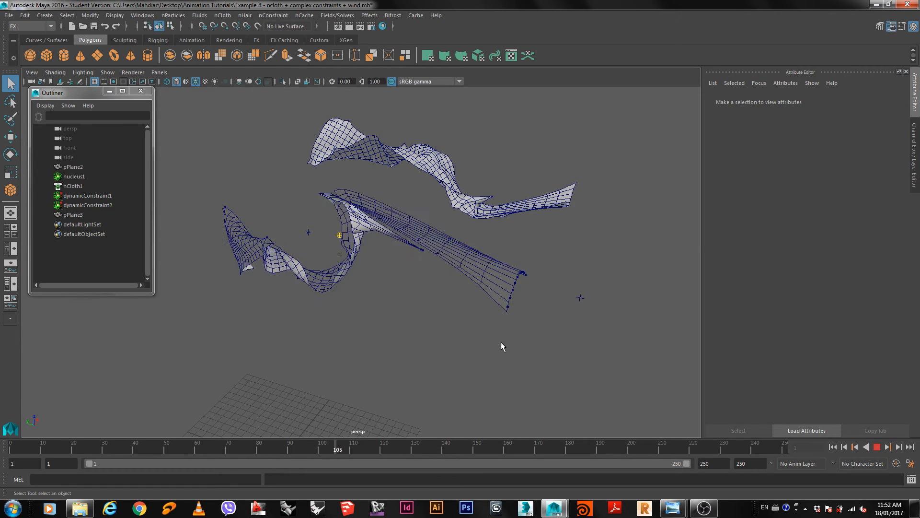
click(877, 448)
click(836, 448)
click(880, 447)
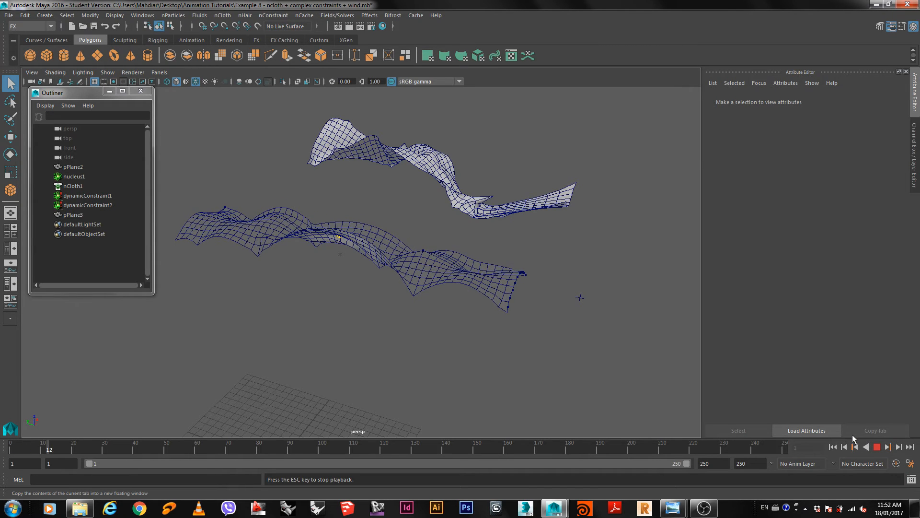
click(877, 446)
key(ctrl+z)
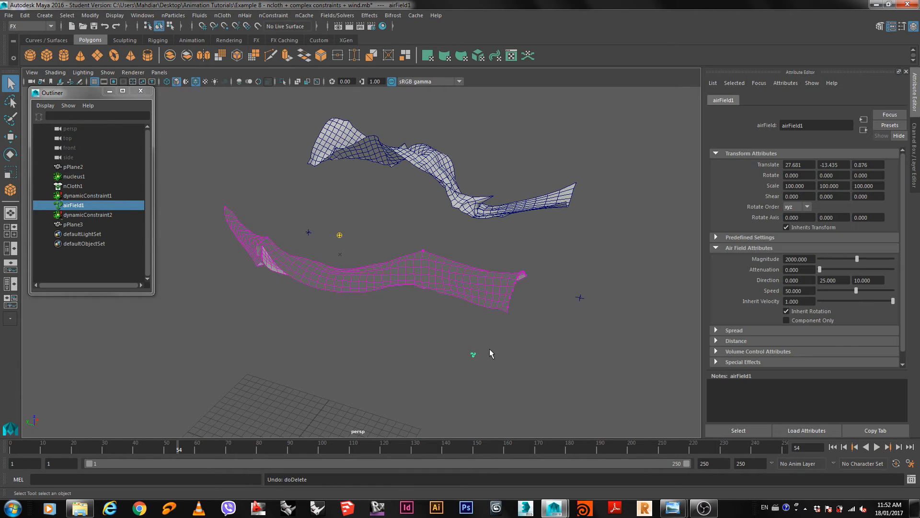
Step: Float the Fields/Solvers commands in a separate window to review the field types, and resume the cloth simulation with airField1
drag(452, 365, 451, 366)
click(333, 16)
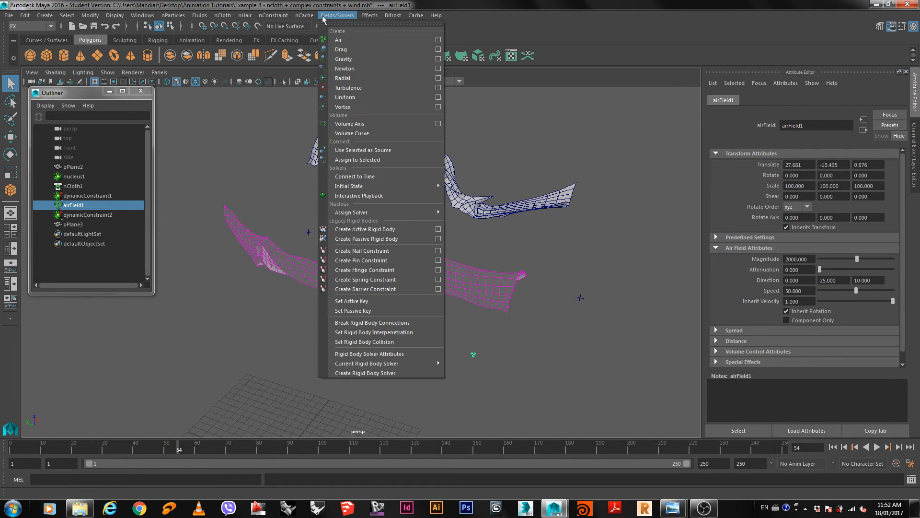
click(331, 21)
drag(364, 22, 737, 24)
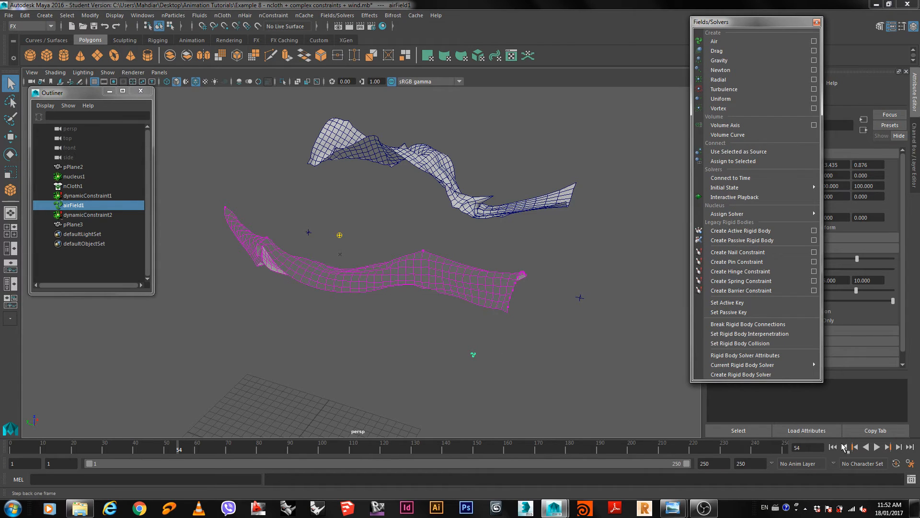
click(877, 447)
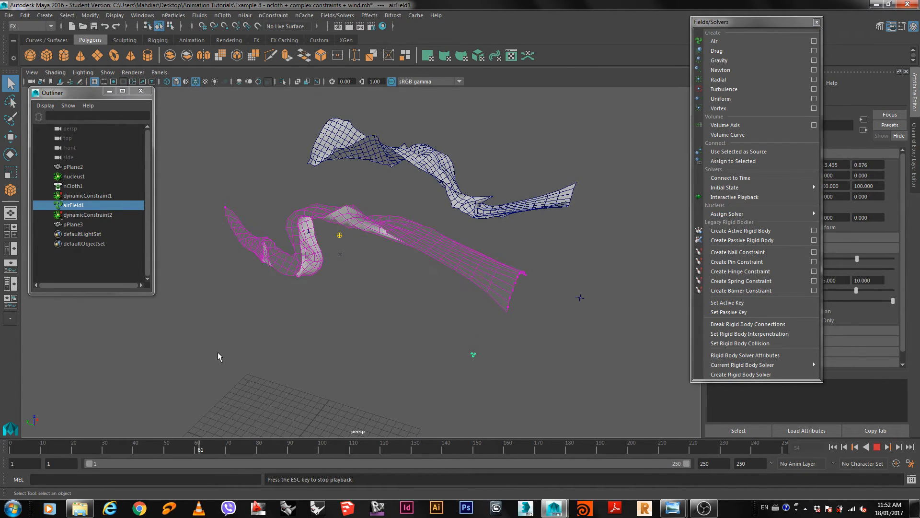
click(878, 447)
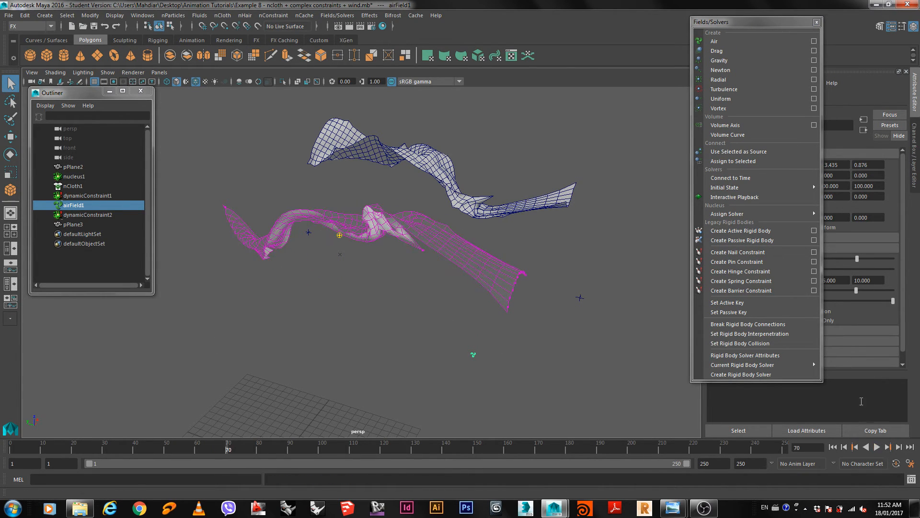
mouse_move(769, 186)
drag(715, 23, 632, 28)
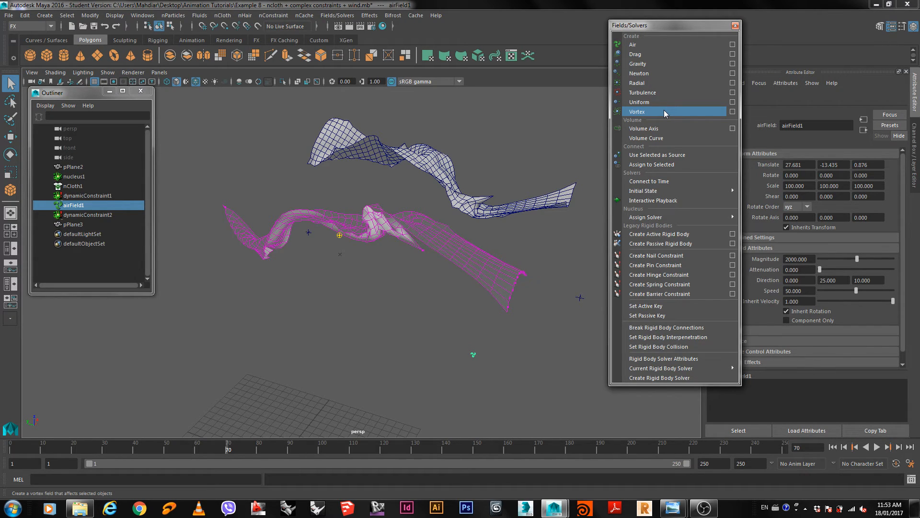
Step: Create a second air field and move it near airField1, at about X 16.7, Y -21.7, Z 10.9
click(636, 48)
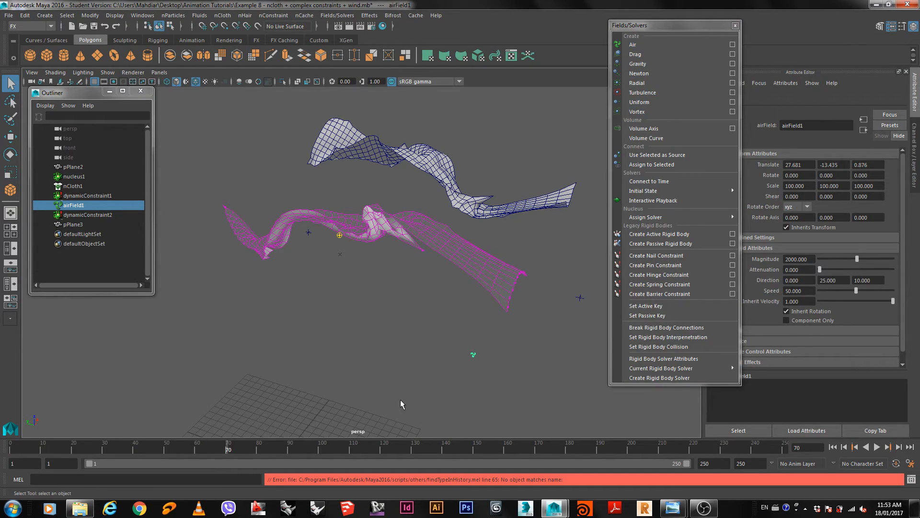
click(634, 44)
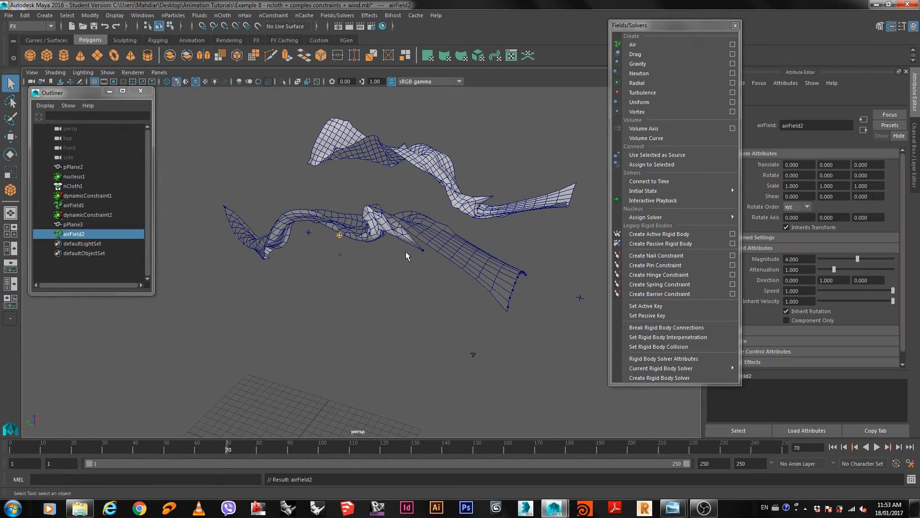
scroll(403, 292, down, 3)
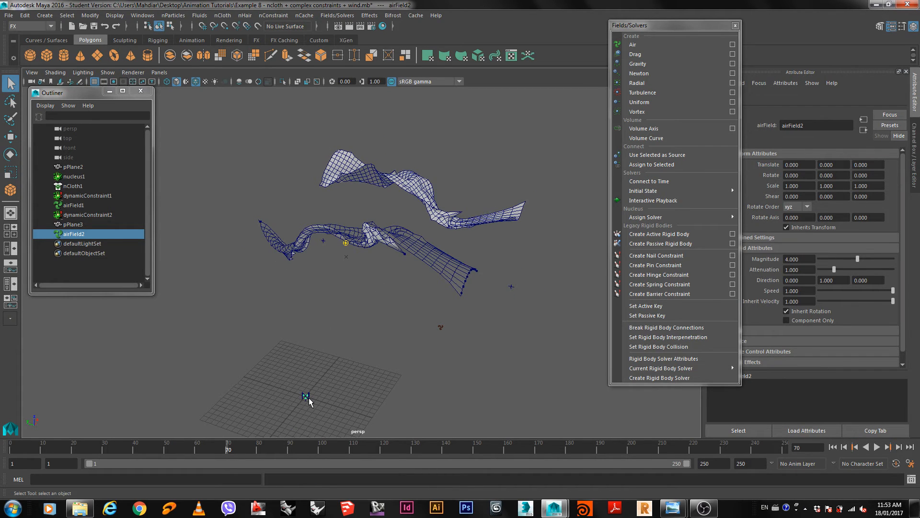
click(305, 397)
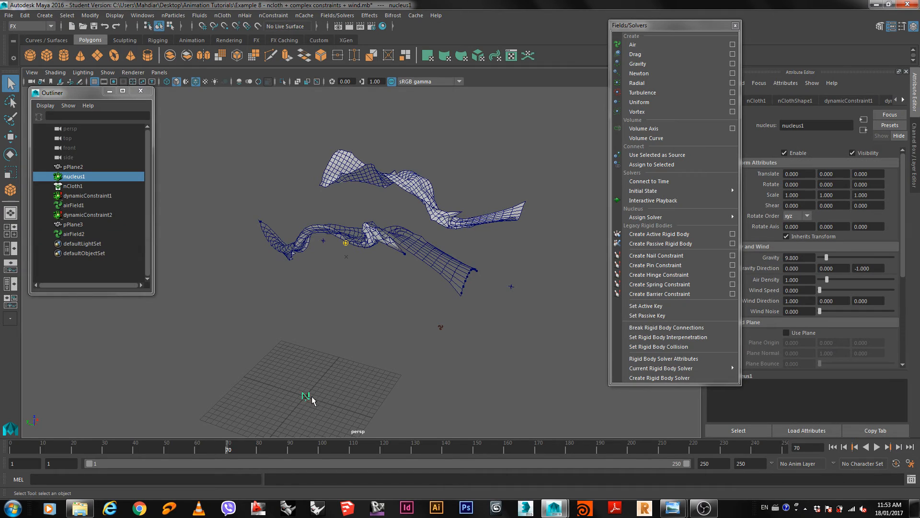
drag(46, 97, 52, 84)
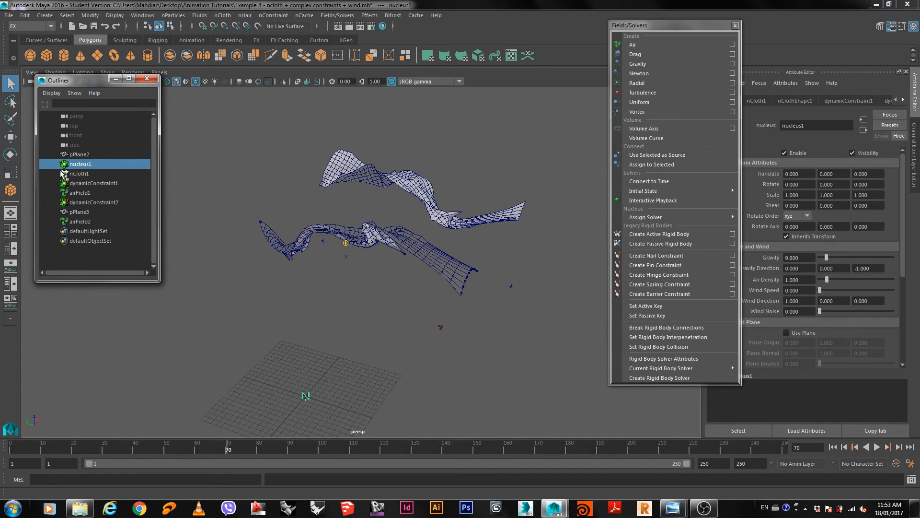
click(77, 222)
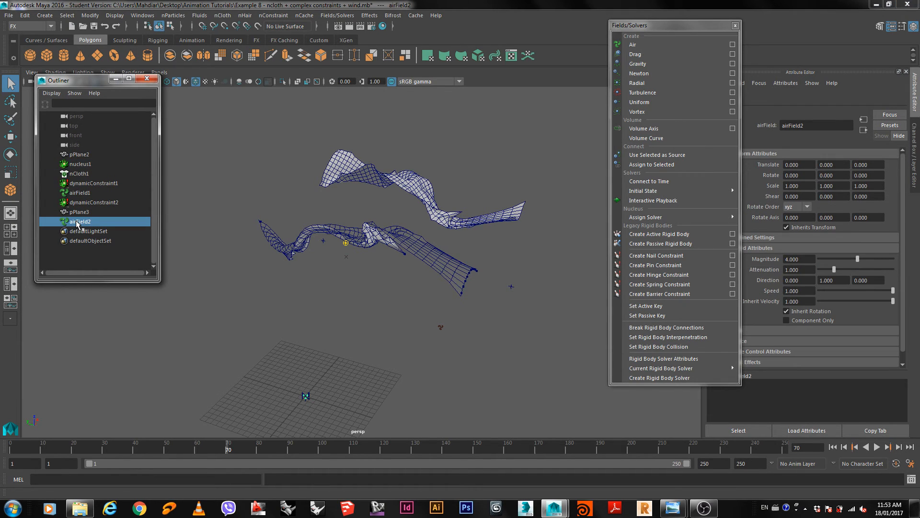
key(w)
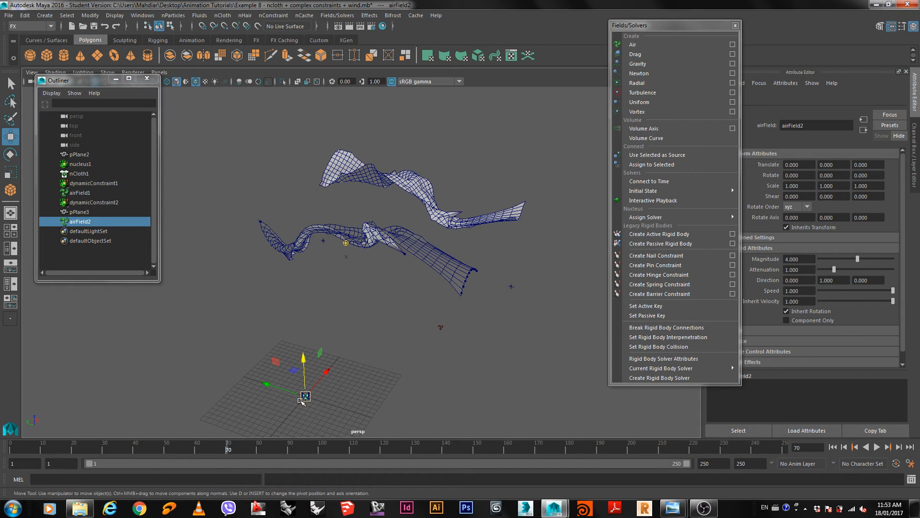
drag(306, 396, 470, 323)
alt+drag(400, 352, 405, 354)
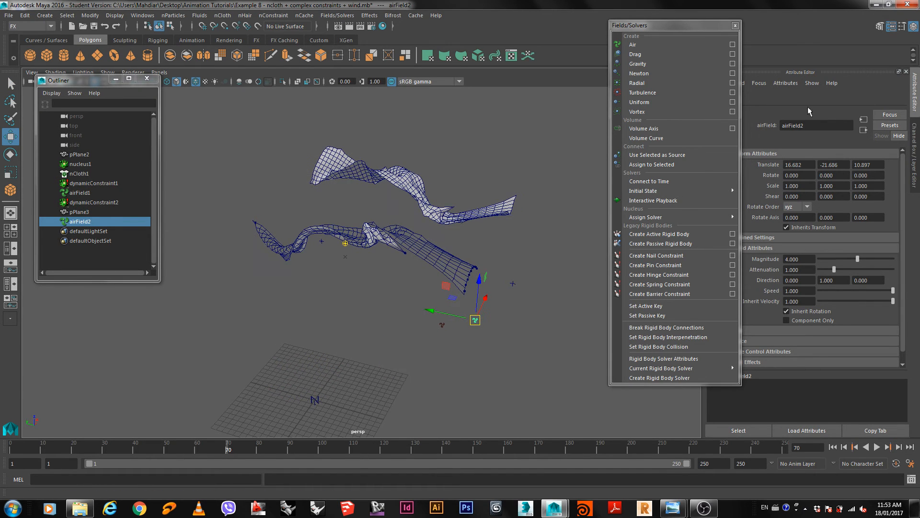
Step: Assign airField2 to the cloth strip pPlane2 and play the simulation briefly to test its effect
drag(697, 25, 663, 23)
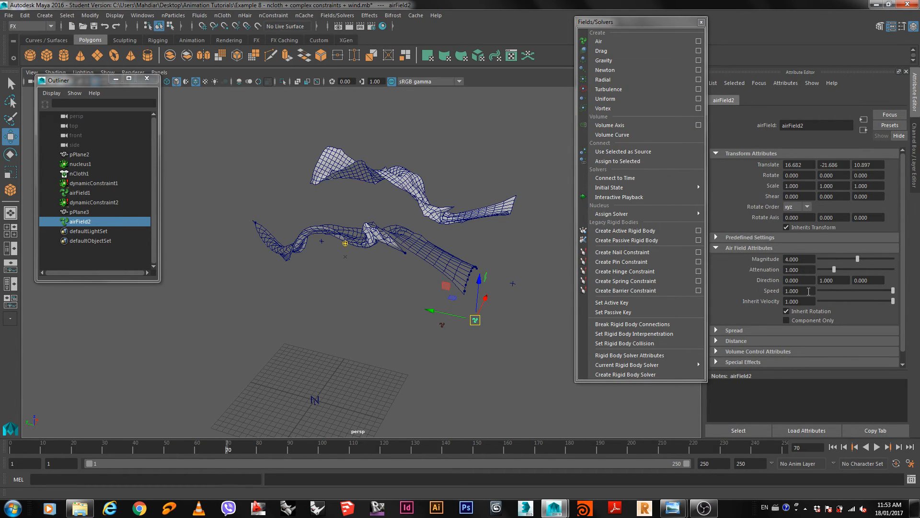
alt+drag(415, 331, 411, 259)
click(410, 253)
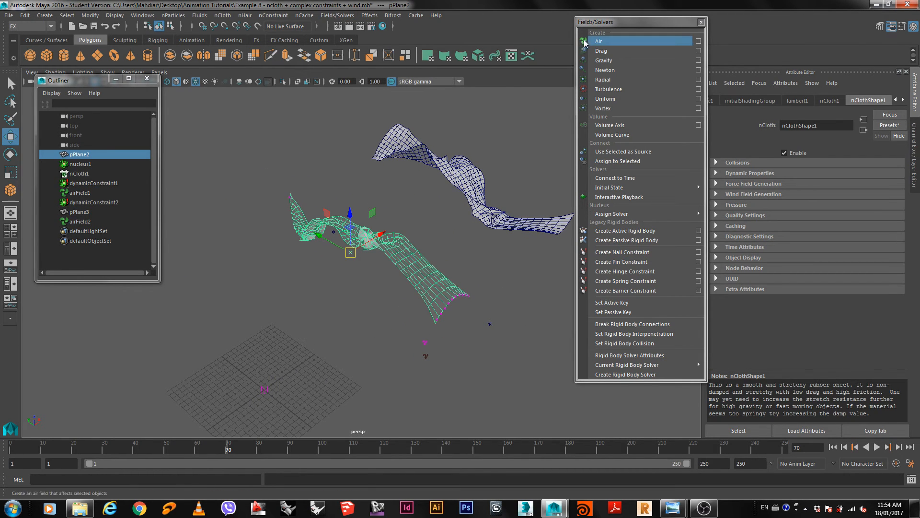
shift+click(425, 355)
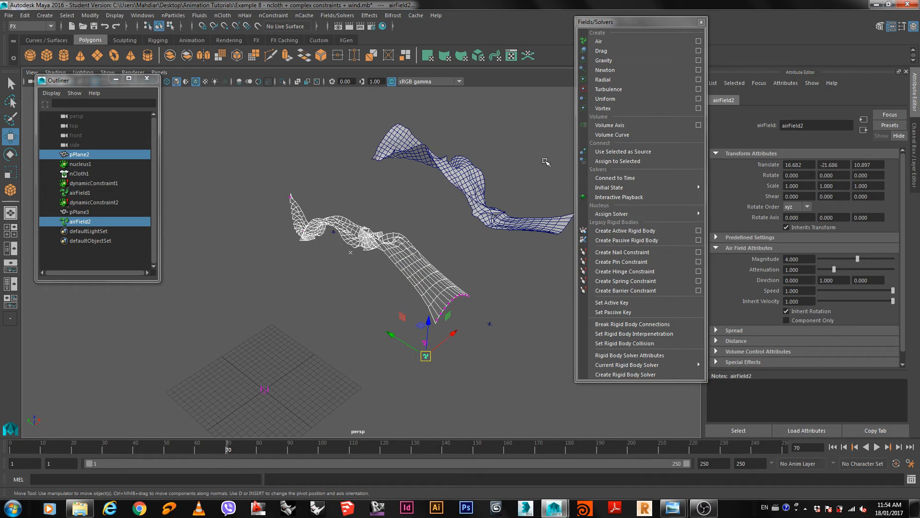
click(609, 162)
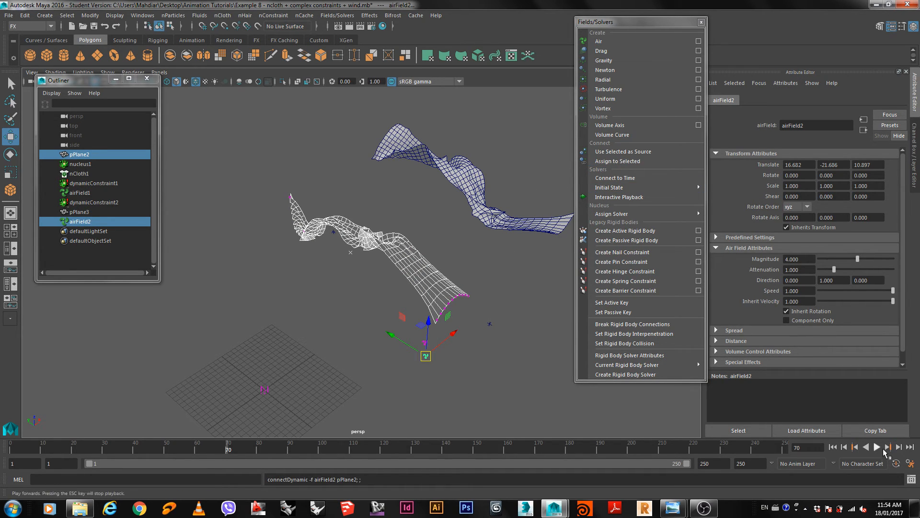
click(874, 449)
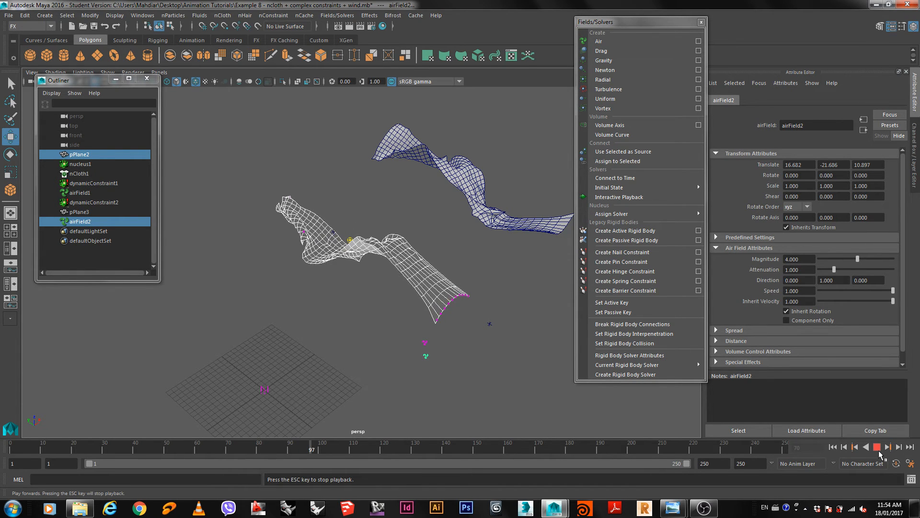
click(877, 447)
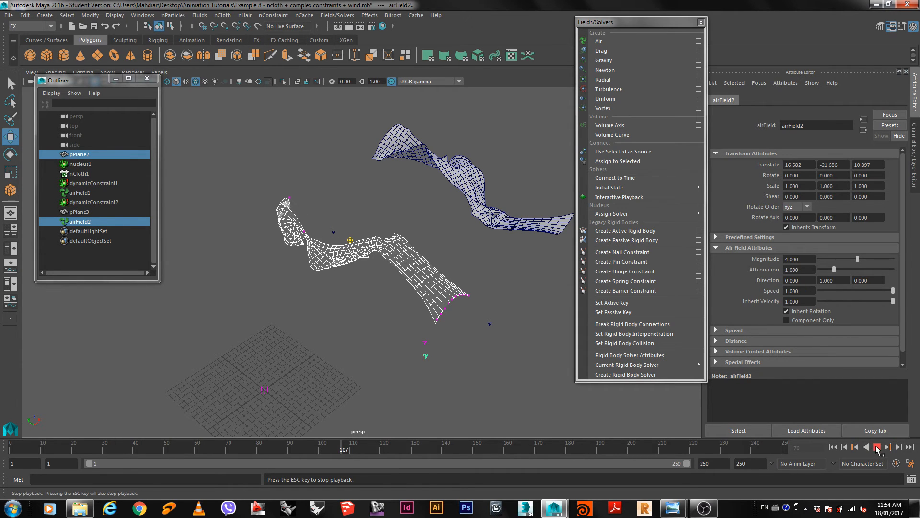
Step: Set airField2's magnitude to 200 and its speed to 50
double_click(804, 259)
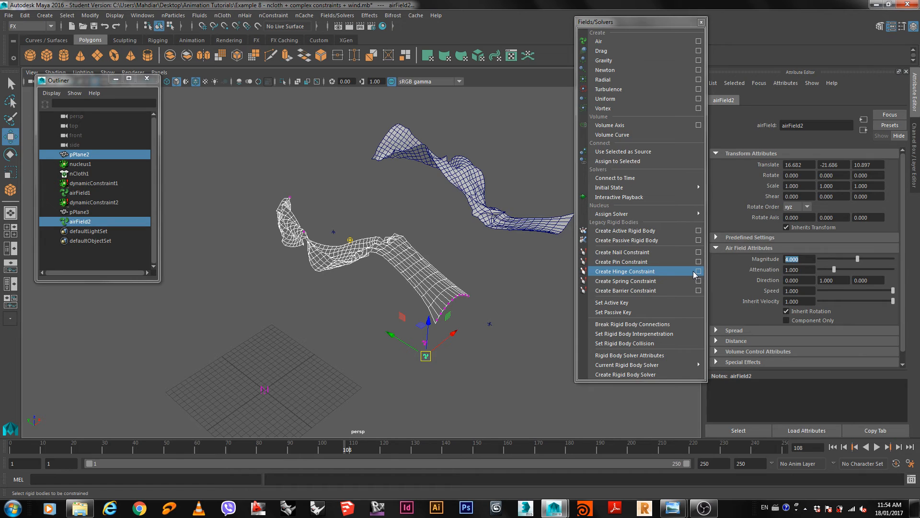
key(Return)
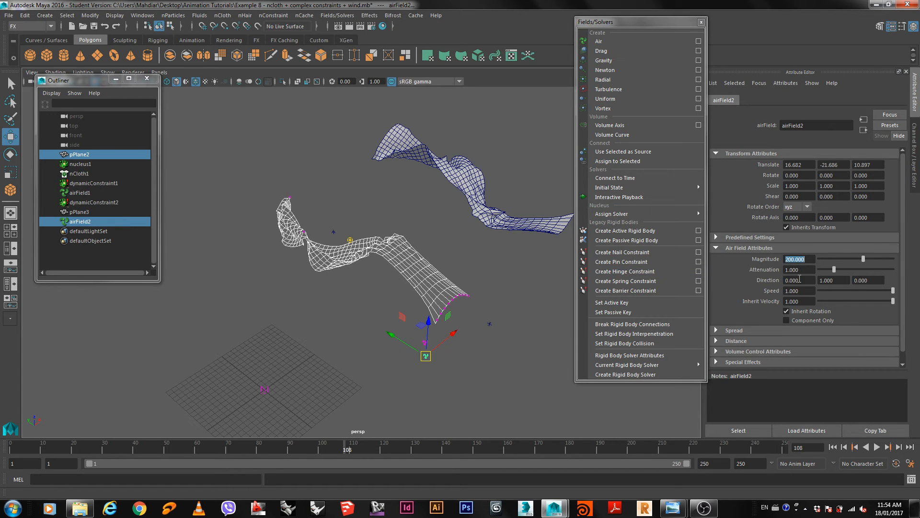
double_click(810, 290)
text(50)
key(Return)
Step: Raise airField2 to about Y 5.3, rotate it about -94° around Z, and play the simulation briefly
drag(416, 347, 77, 262)
key(e)
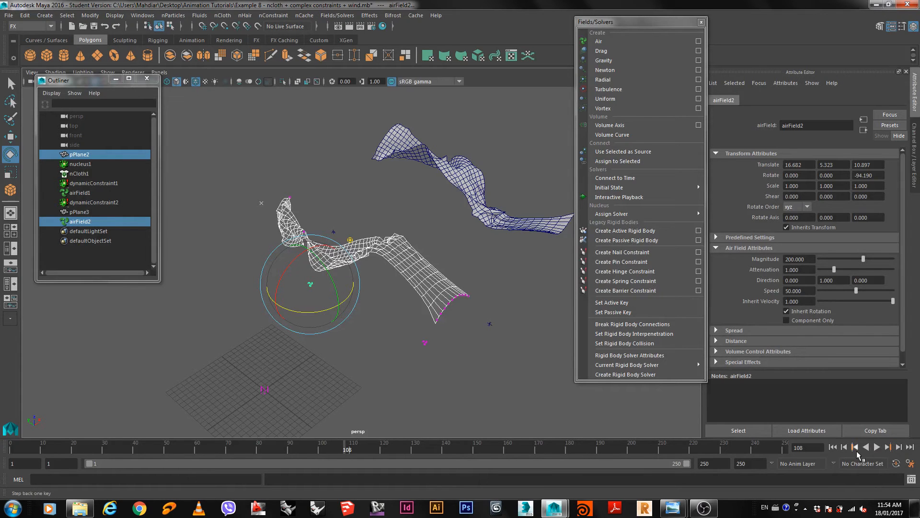
click(876, 449)
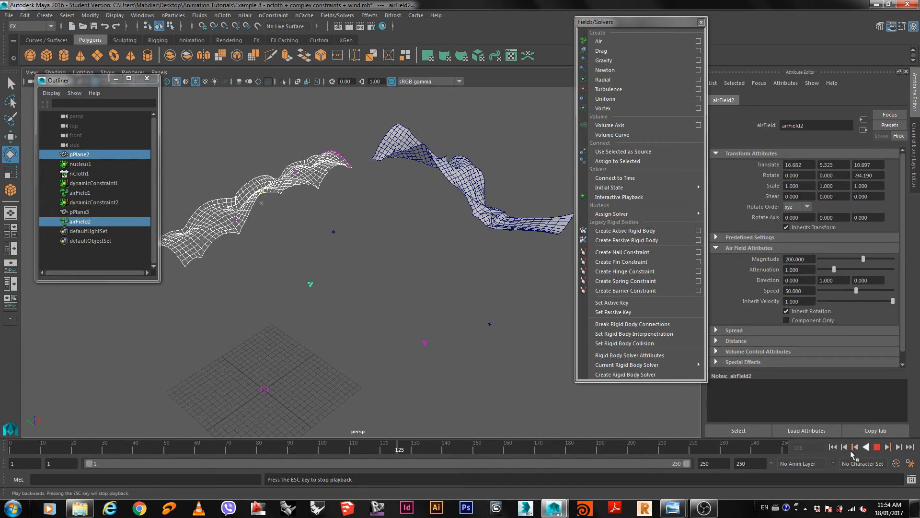
click(877, 447)
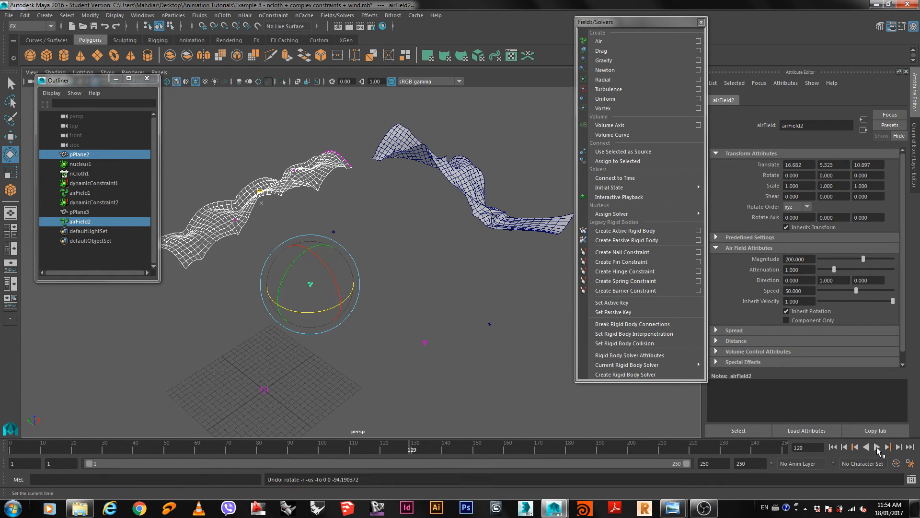
Step: Undo airField2's rotation, upward move, speed and magnitude changes
click(445, 288)
key(ctrl+z)
key(ctrl+z)
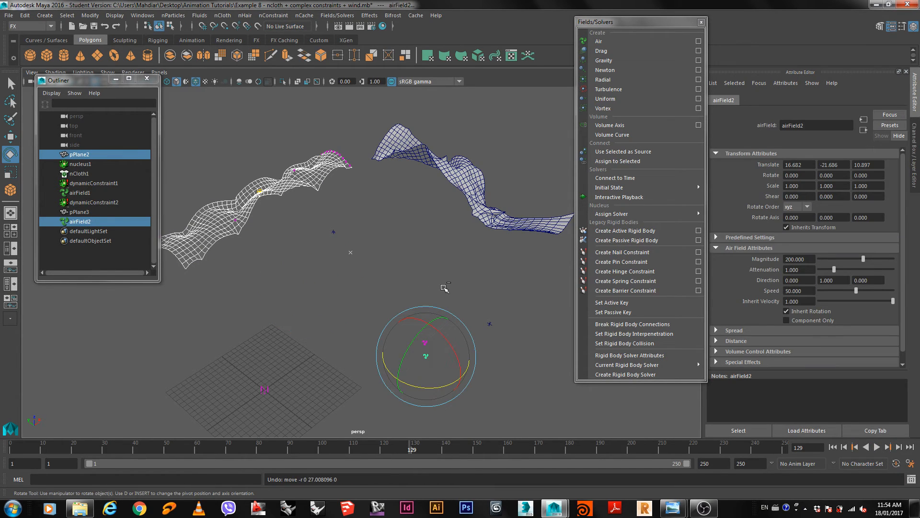
key(ctrl+z)
key(ctrl+z)
key(ctrl+z)
key(ctrl+z)
alt+drag(457, 295, 462, 292)
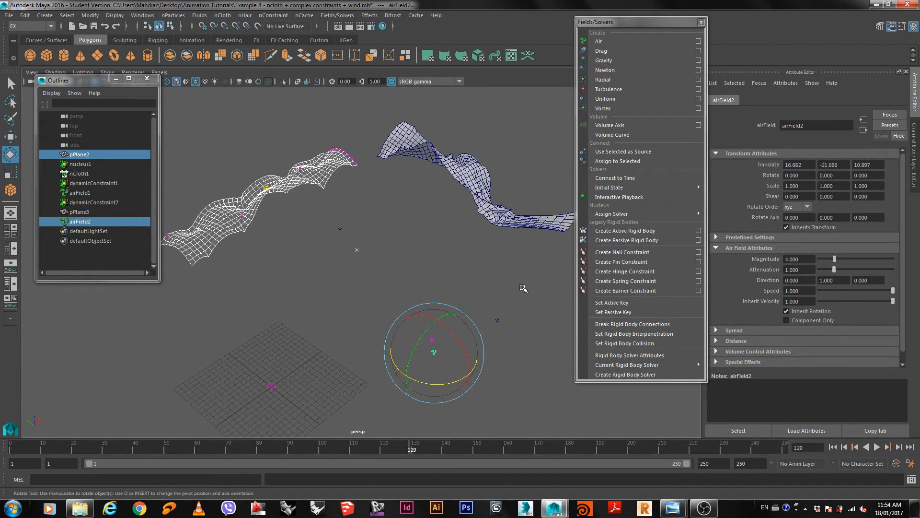
alt+drag(524, 289, 502, 294)
Step: Return to the first frame, try to redo the undone airField2 changes, and play the simulation
click(834, 447)
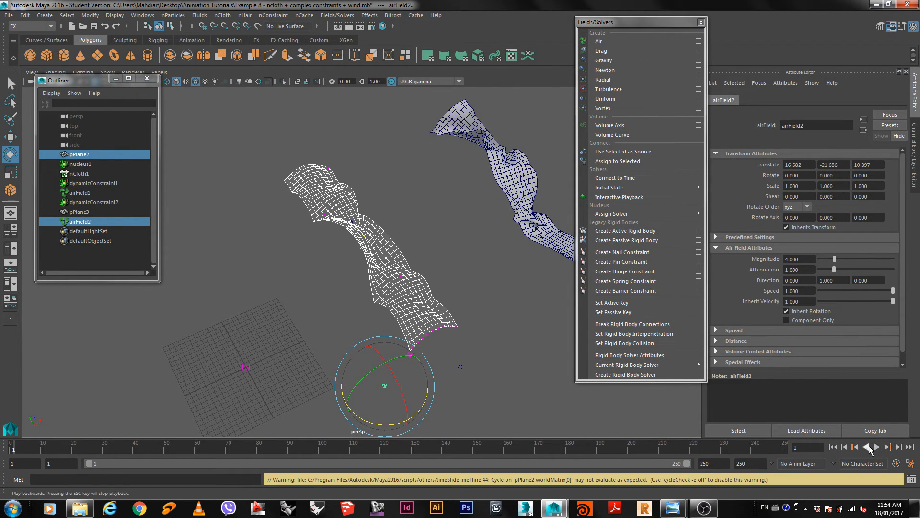
key(ctrl+y)
key(ctrl+y)
key(ctrl+y)
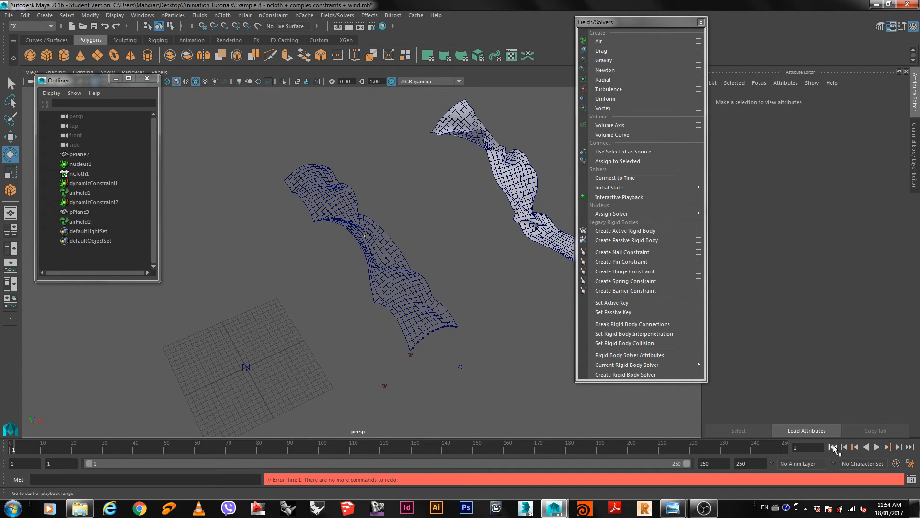
click(878, 446)
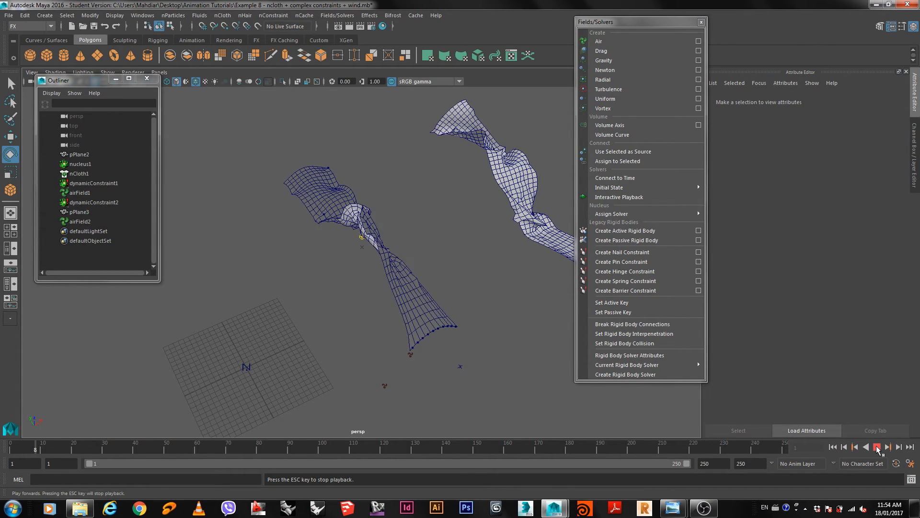
Step: Stop playback, raise airField2 to about Y 13.4 and rotate it about -72° around Z
click(385, 387)
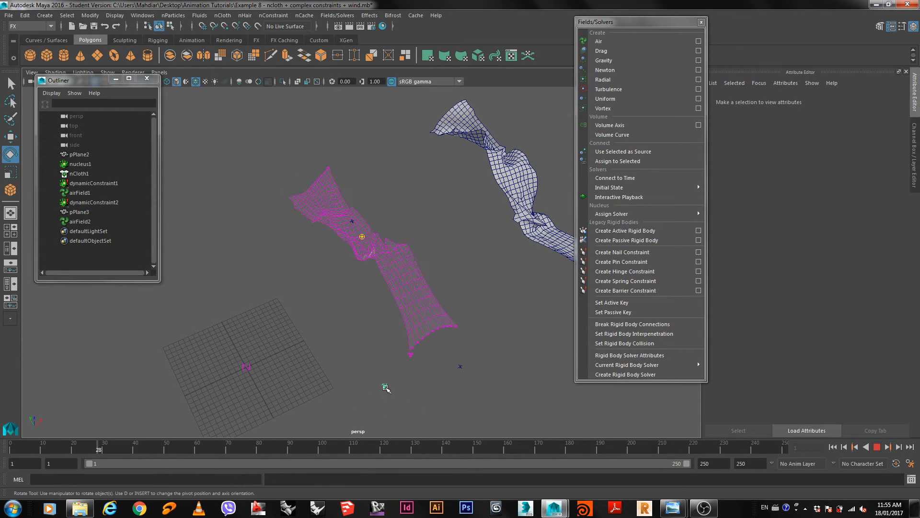
key(w)
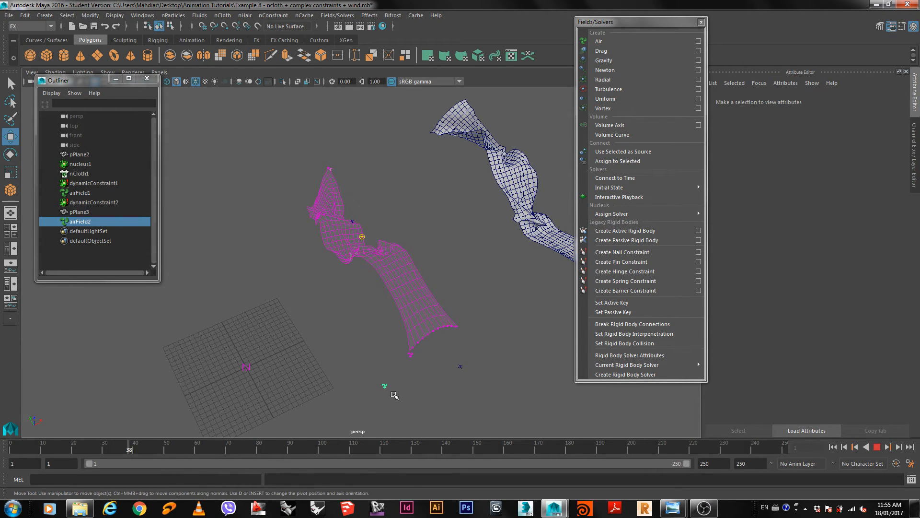
click(877, 447)
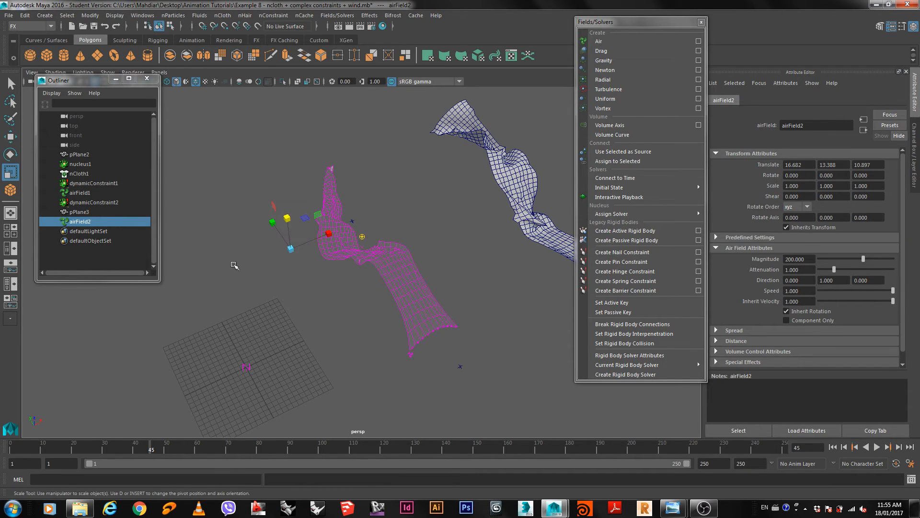
key(e)
drag(328, 264, 285, 284)
Step: Play the simulation from the first frame with the rotated airField2, and select airField1 to check its settings
click(833, 447)
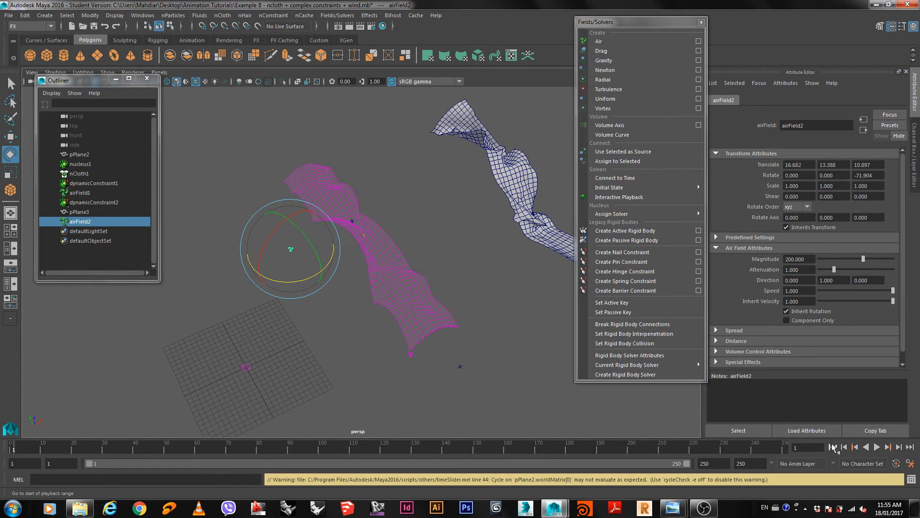
click(877, 447)
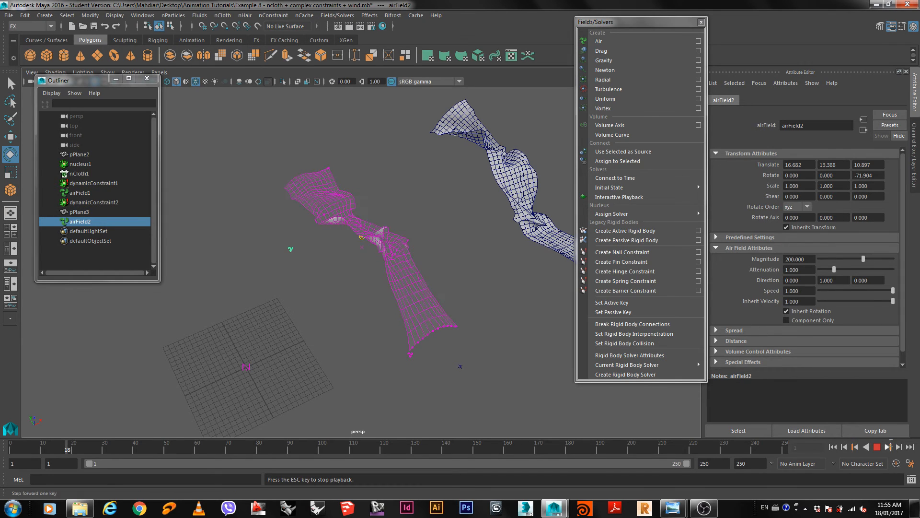
key(Escape)
click(416, 357)
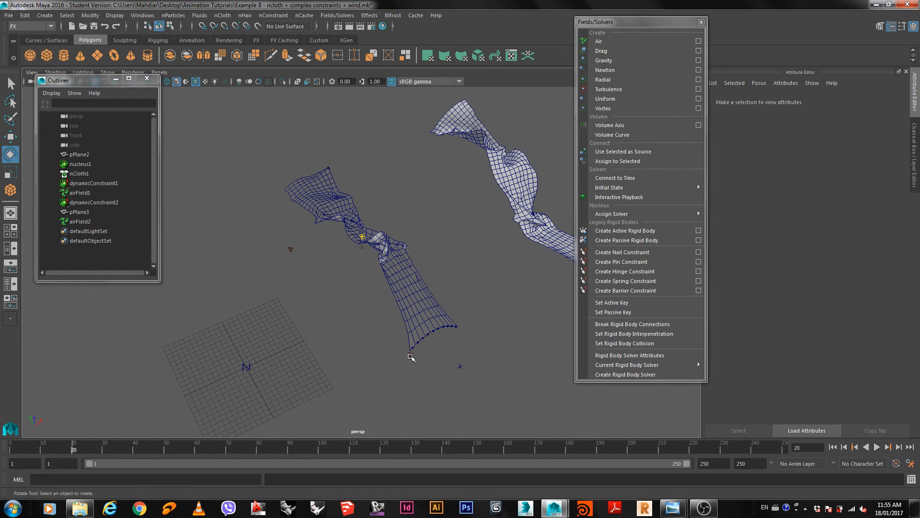
click(411, 356)
Step: Set airField2's X direction to 10 and briefly replay the simulation from the first frame
click(292, 251)
click(292, 251)
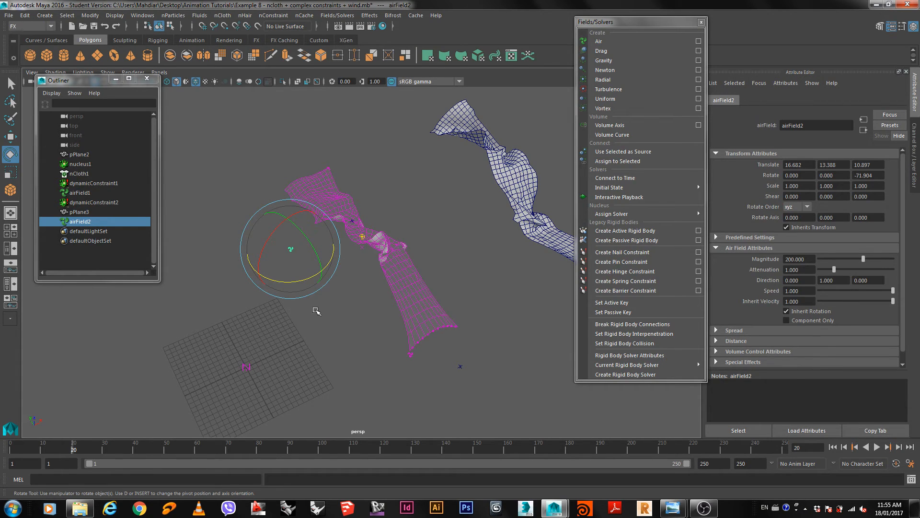
double_click(808, 280)
text(10)
key(Return)
click(844, 447)
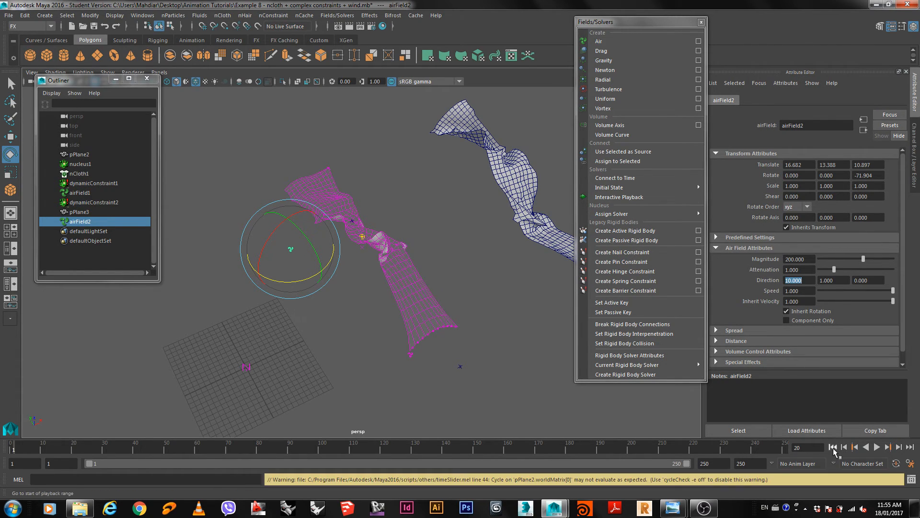
click(877, 447)
click(877, 446)
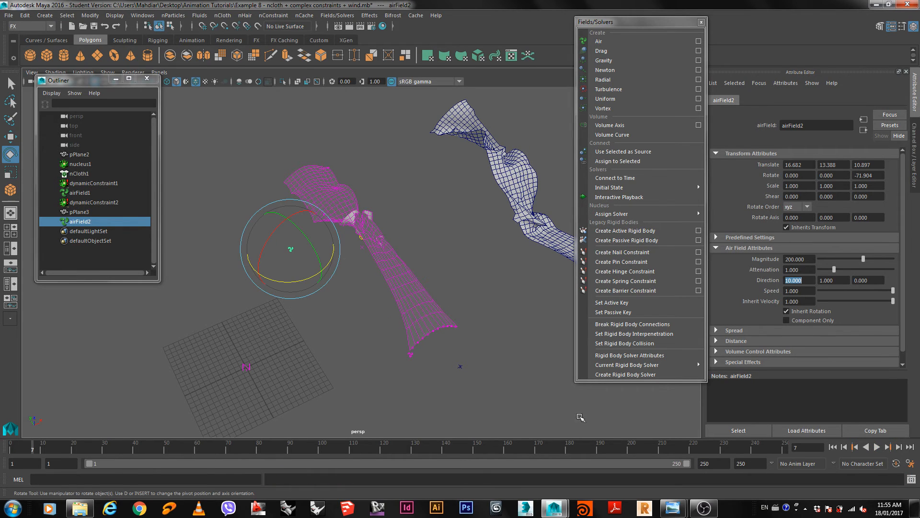
Step: Move airField1 up beside the cloth strip's far end, to about X 15.2, Y 14.5, Z 16.7
click(411, 356)
key(w)
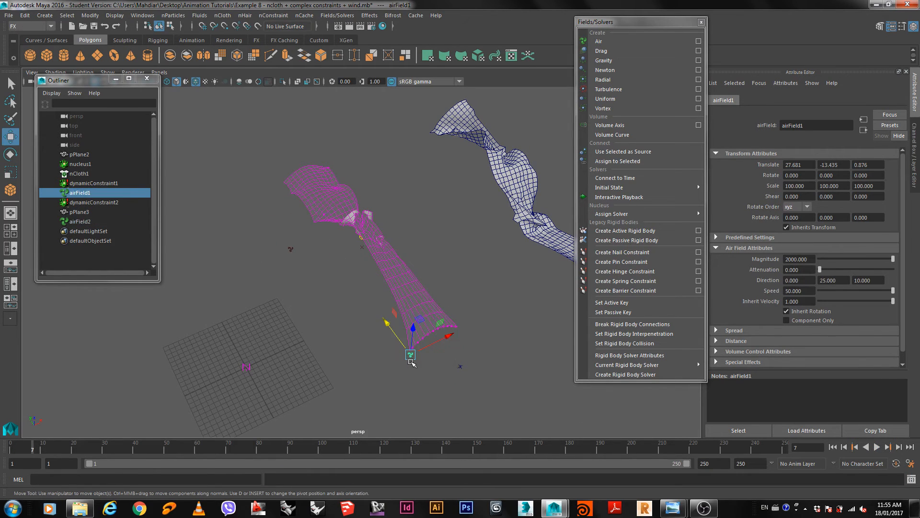
drag(411, 355, 279, 228)
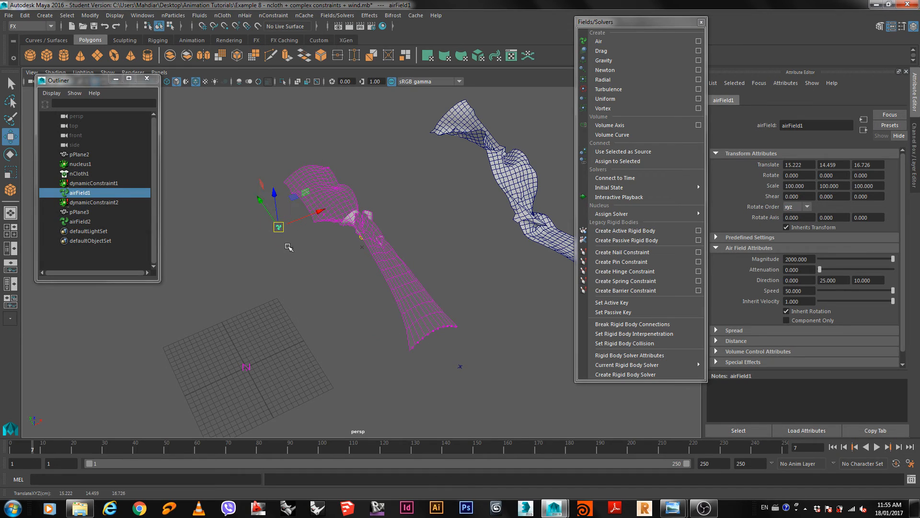
Step: Delete airField2 and move airField1 to about X 22.2, Y 6.6, Z 13.8 beneath the cloth strip
click(296, 251)
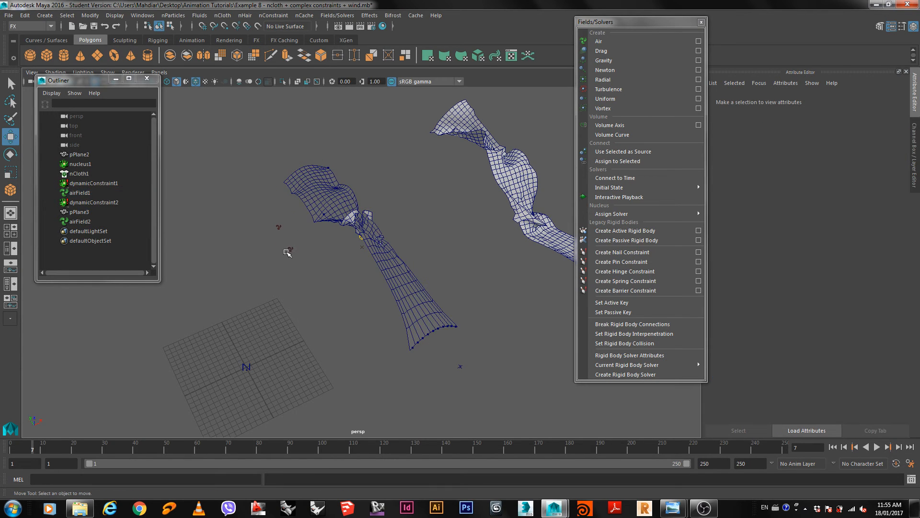
click(291, 251)
key(Delete)
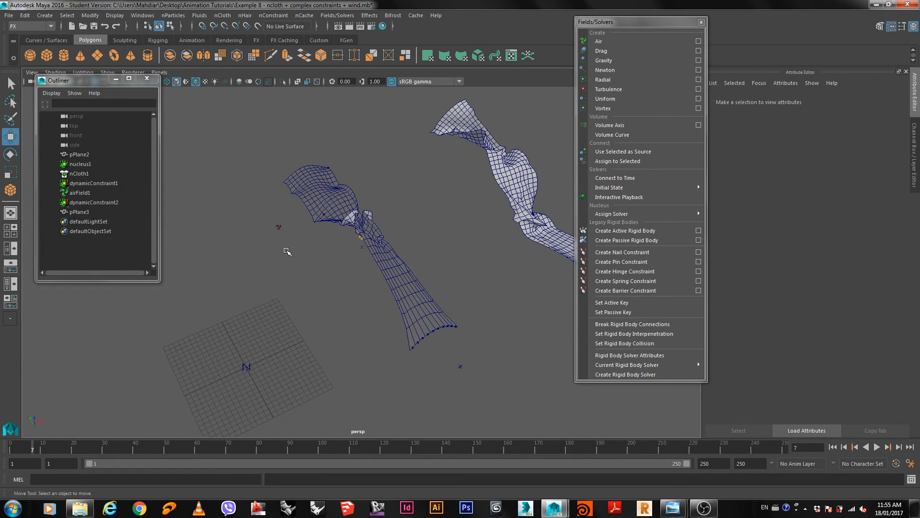
click(279, 228)
drag(280, 228, 330, 250)
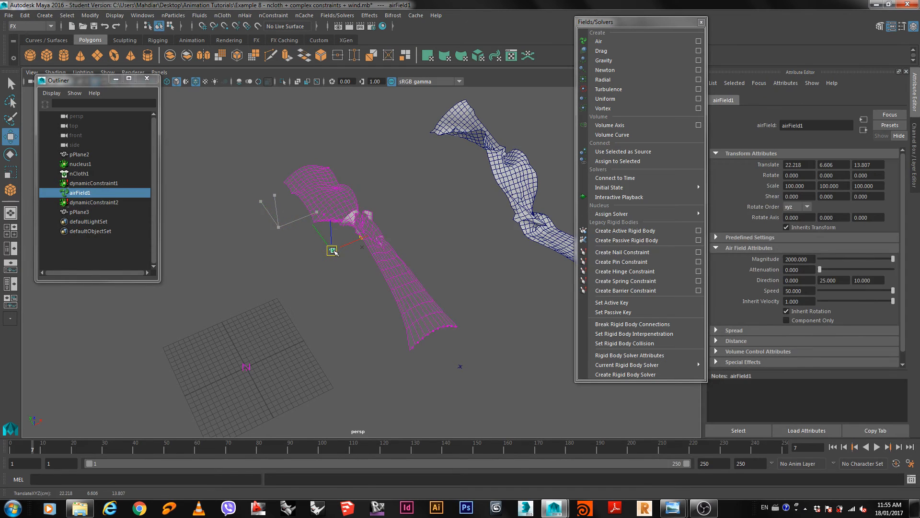
Step: Play the simulation from the first frame to check the strip's motion with only airField1
click(833, 447)
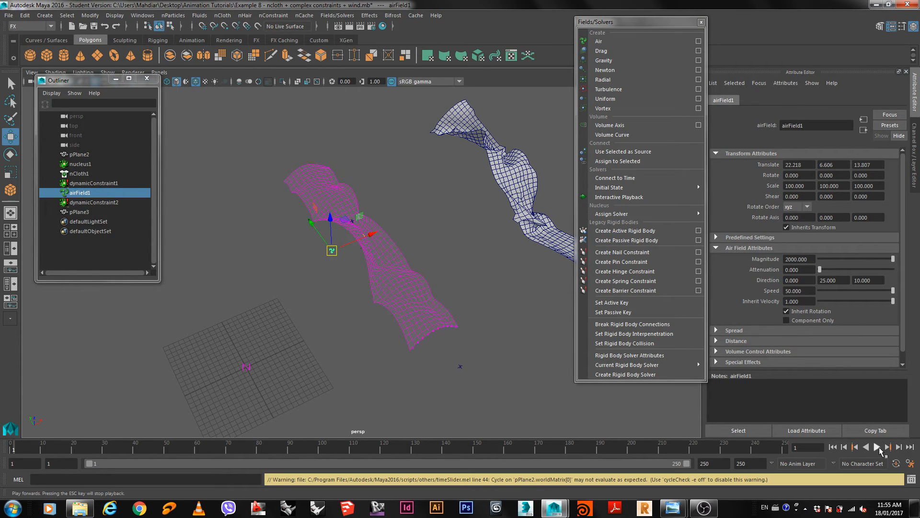
click(877, 447)
alt+drag(329, 375, 366, 357)
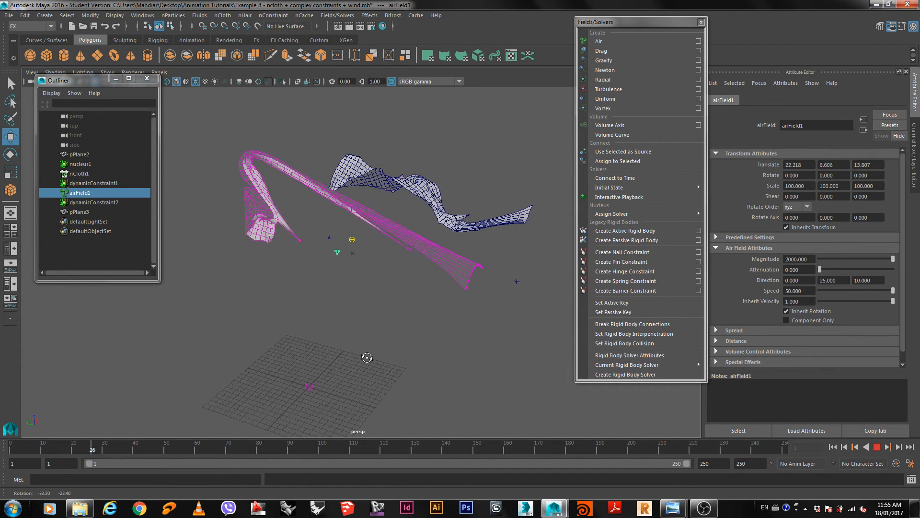
Step: Duplicate the simulated cloth strip pPlane2 in its current shape while the simulation plays
click(430, 251)
click(437, 253)
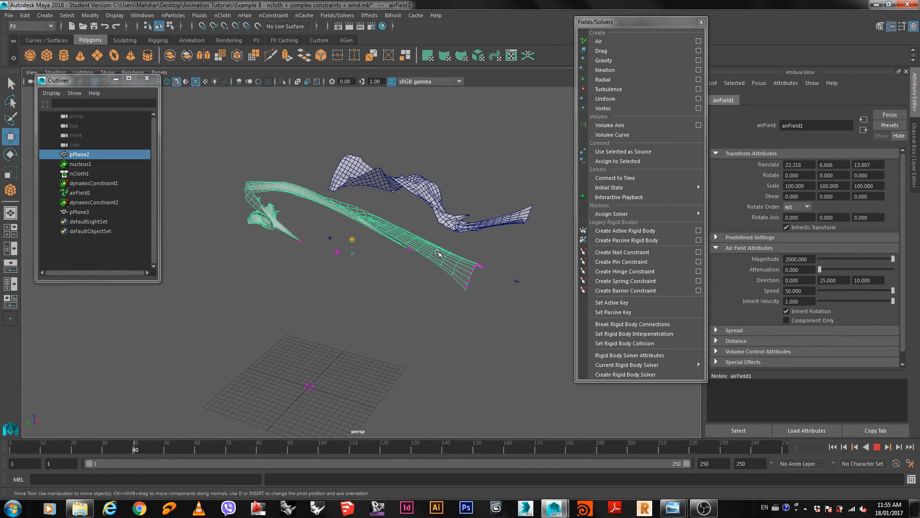
key(ctrl+d)
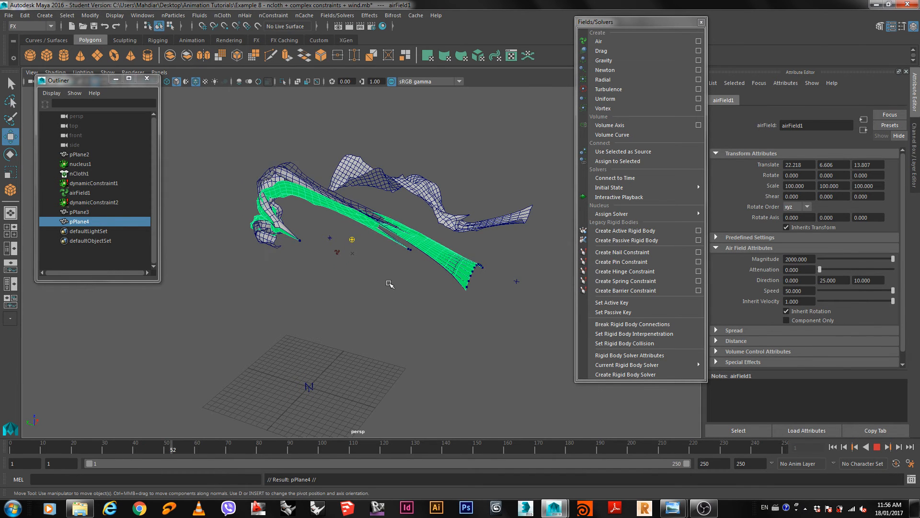
alt+drag(374, 273, 364, 247)
drag(355, 206, 355, 206)
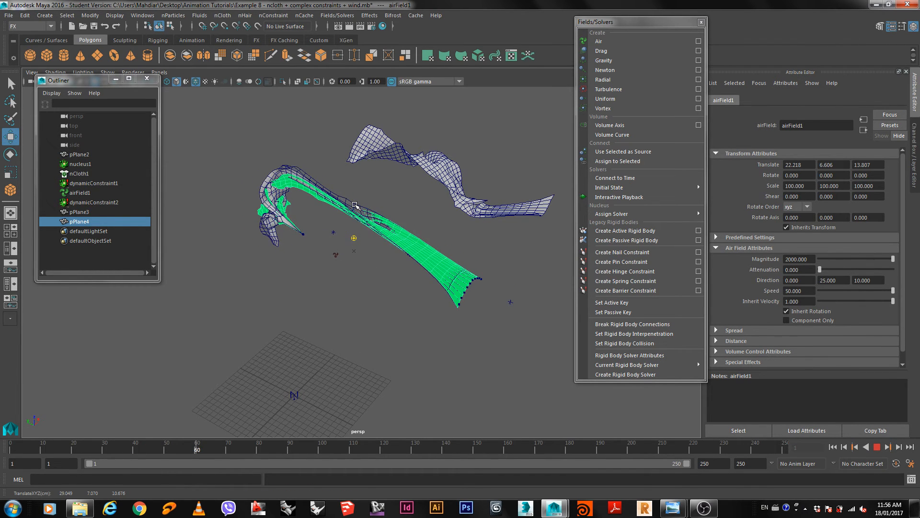
Step: Stop playback, move the duplicated strip pPlane4 well away from the original strip and inspect its frozen shape
click(350, 208)
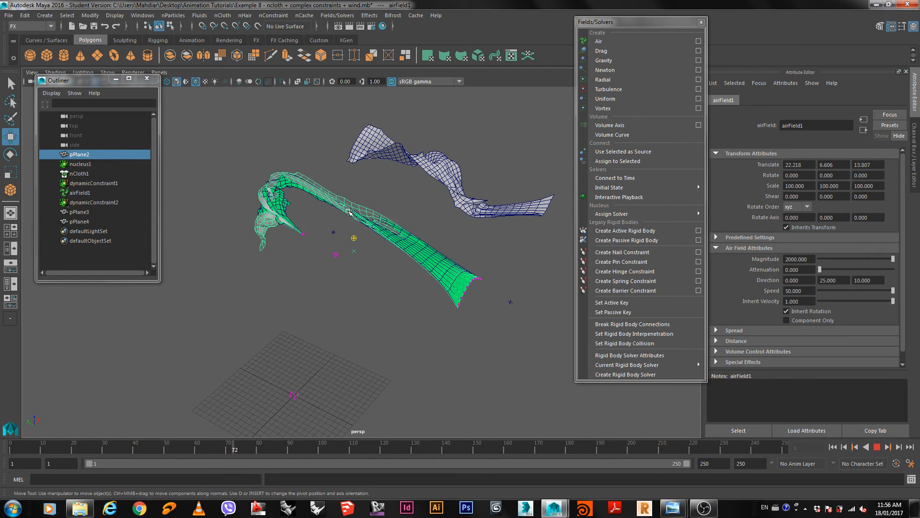
click(437, 264)
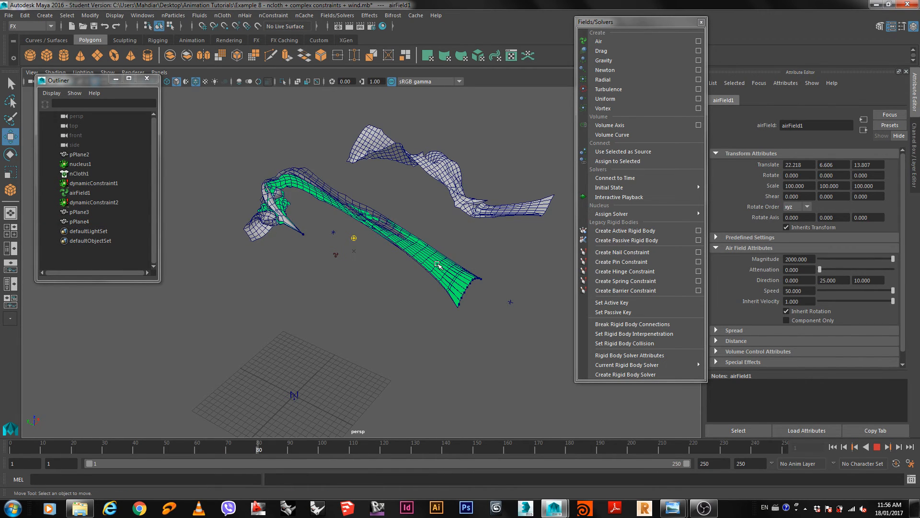
click(422, 254)
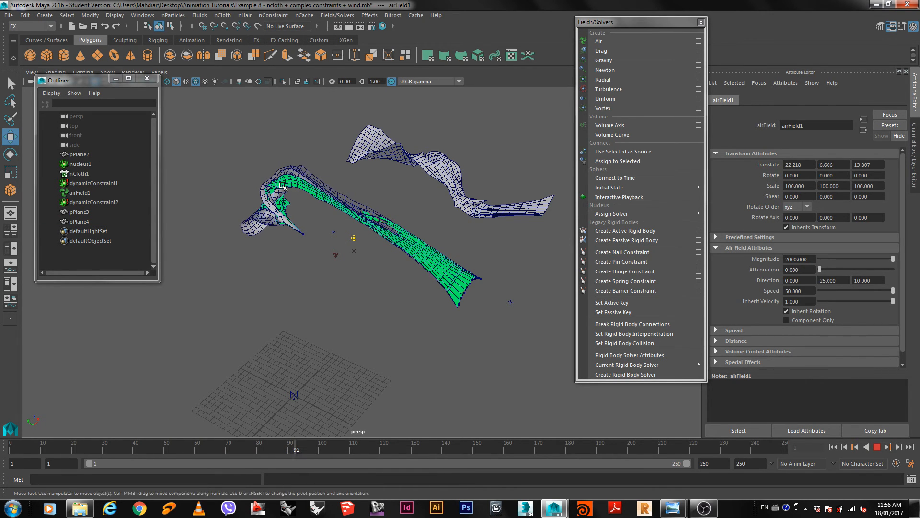
click(877, 446)
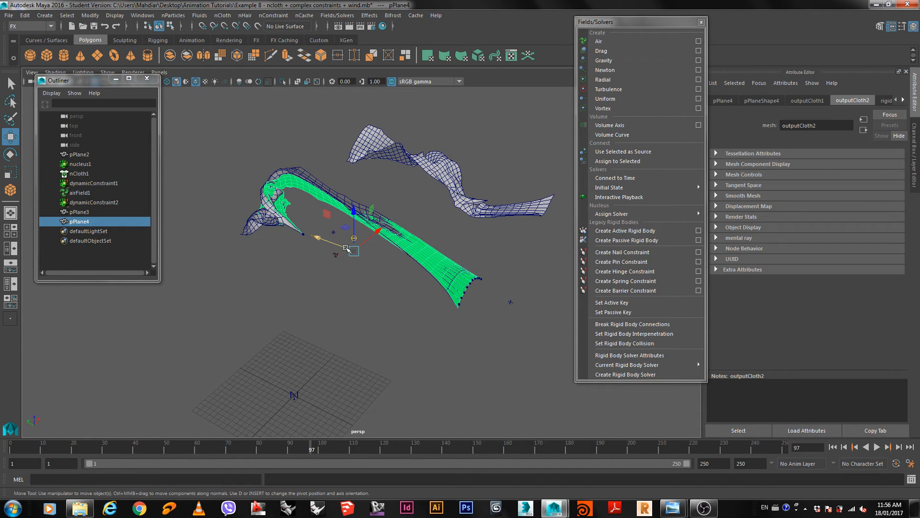
alt+drag(346, 248, 451, 361)
click(343, 343)
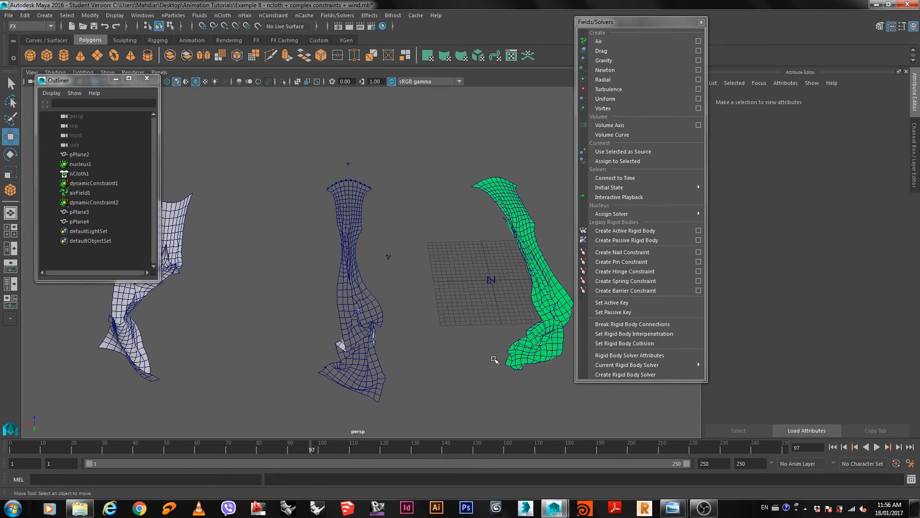
scroll(516, 338, up, 1)
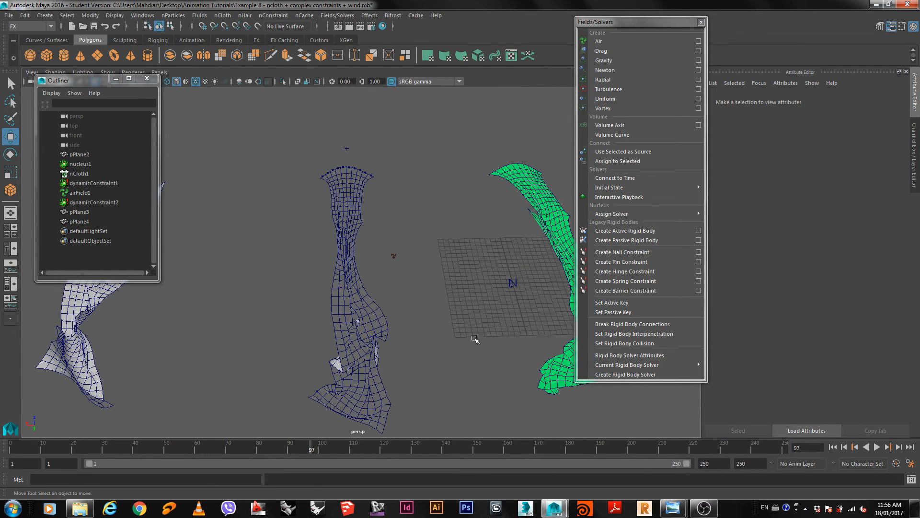
alt+drag(545, 331, 324, 336)
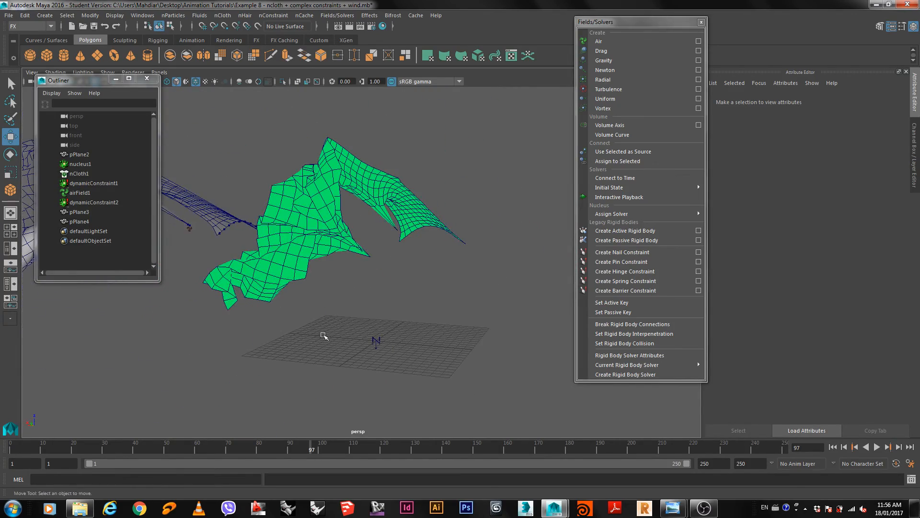
Step: Open the scene file "Example 9 - ncloth object + constraint face + field.mb"
click(9, 15)
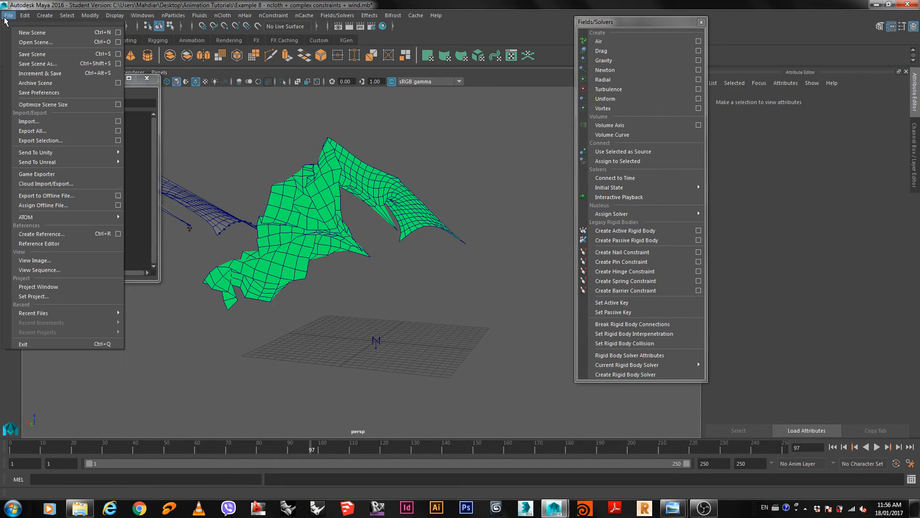
click(39, 43)
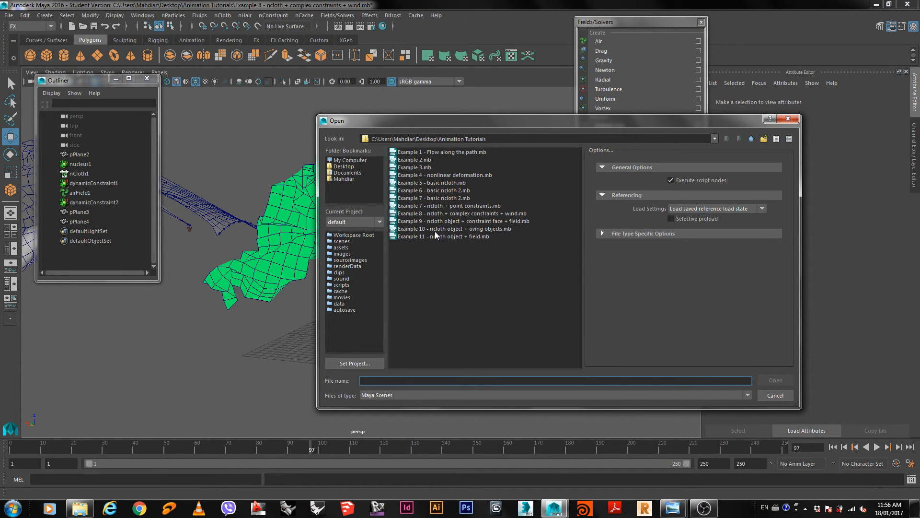
double_click(451, 220)
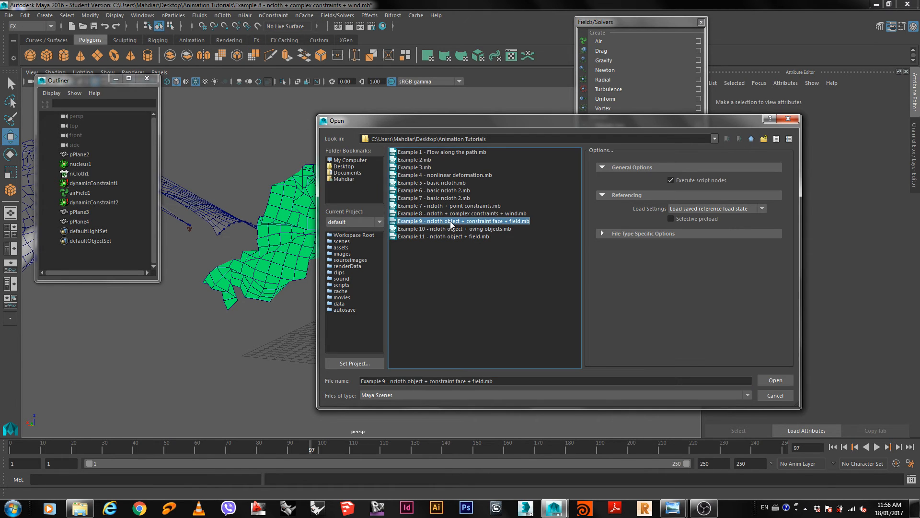
click(448, 259)
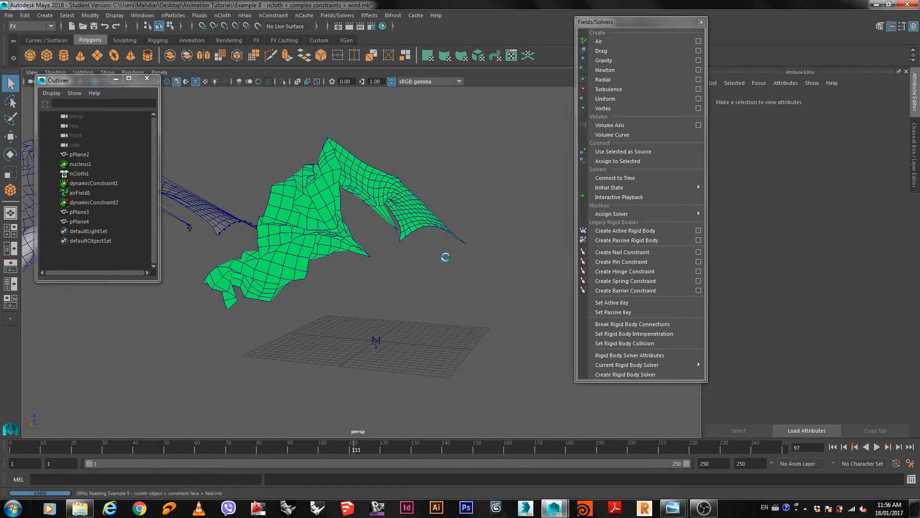
Step: Return to the first frame and examine the long straight box and the twisted mesh copies around it
alt+drag(349, 315, 292, 338)
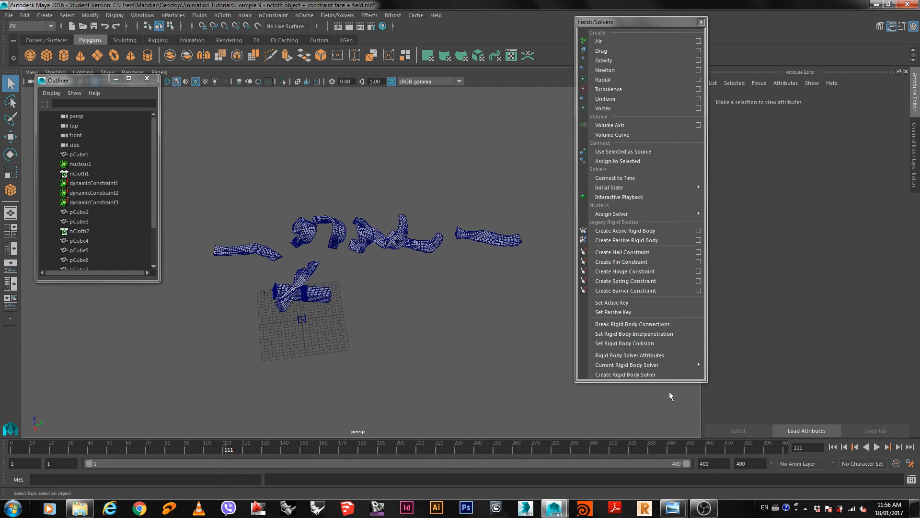
click(833, 446)
alt+drag(471, 359, 357, 335)
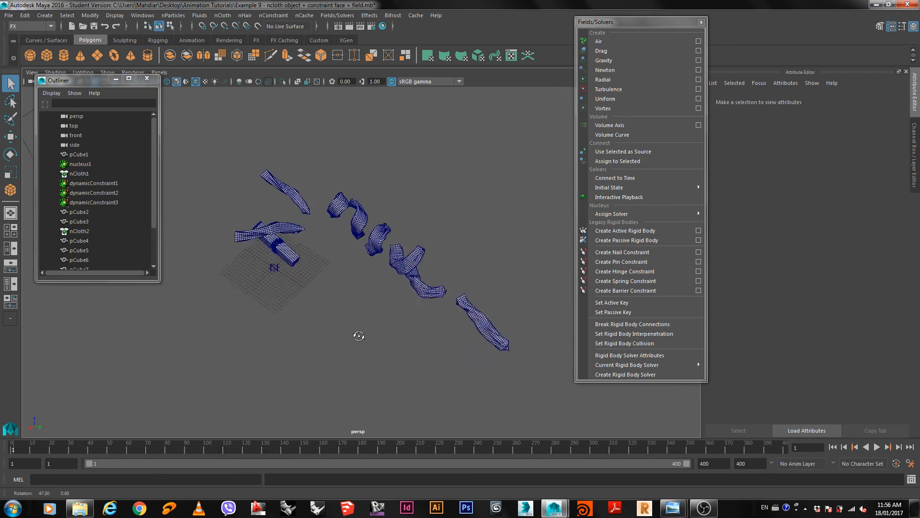
scroll(282, 216, up, 5)
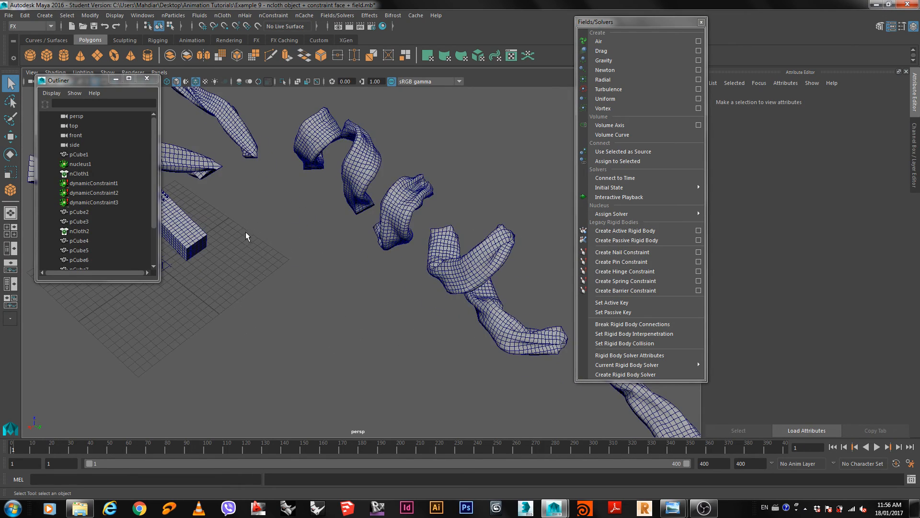
alt+drag(246, 236, 343, 279)
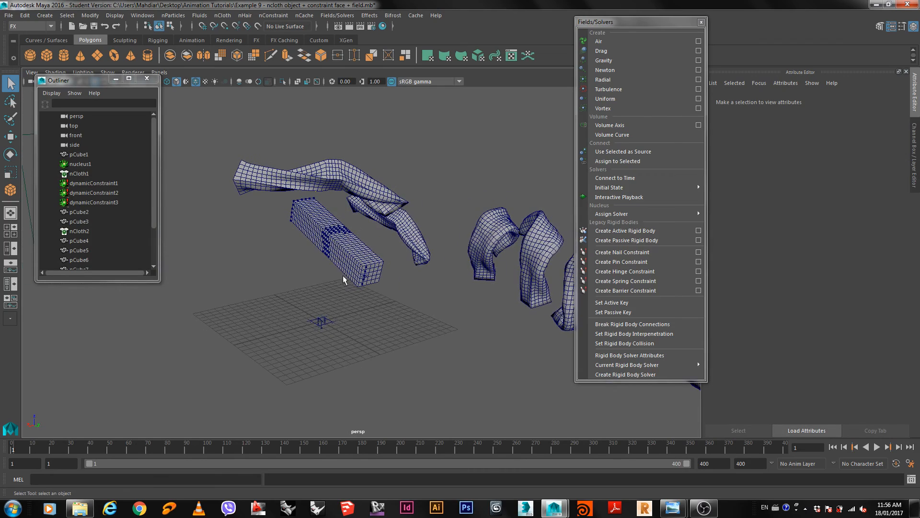
scroll(334, 207, up, 2)
alt+drag(326, 223, 380, 263)
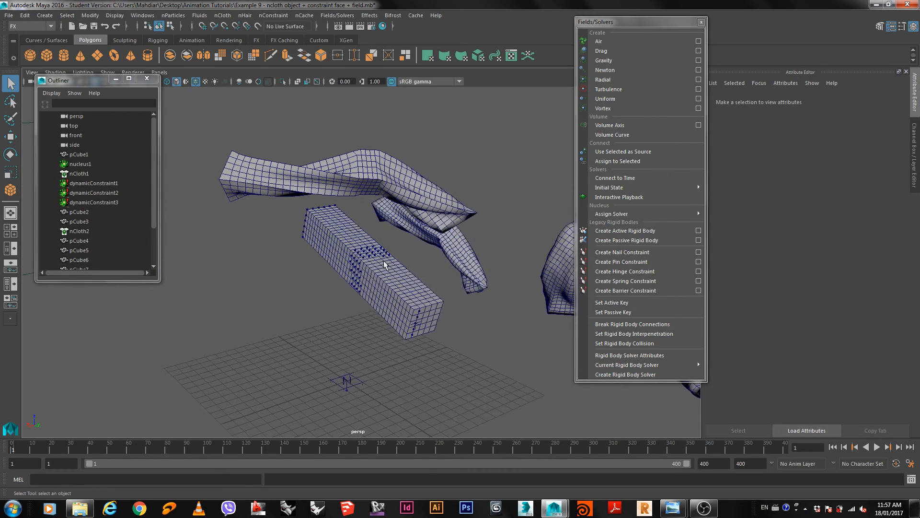
Step: Select the long box pCube1 and dynamicConstraint3 at its end face to inspect the nCloth and constraint settings
click(405, 274)
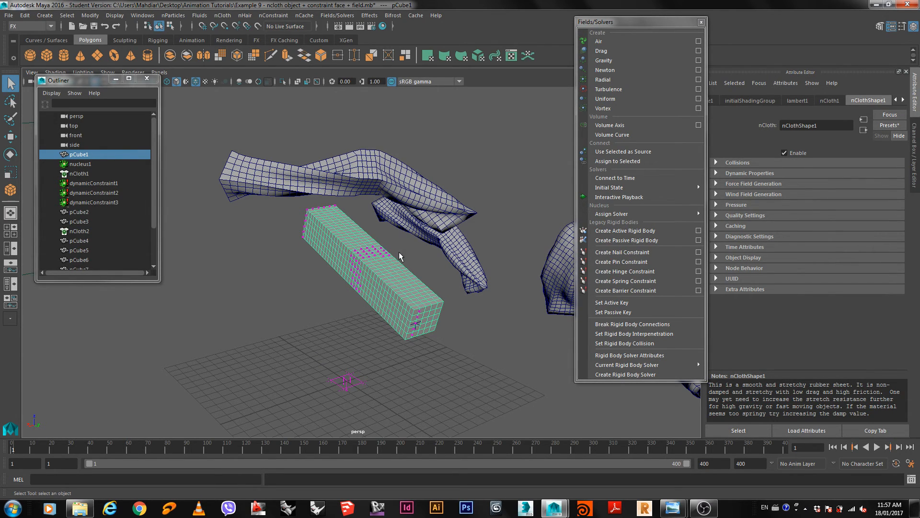
alt+drag(346, 287, 462, 289)
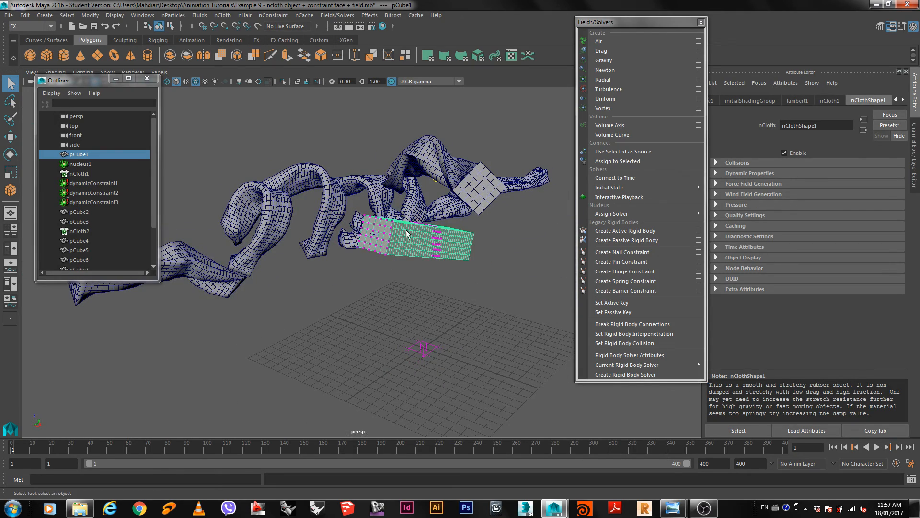
alt+drag(459, 253, 314, 246)
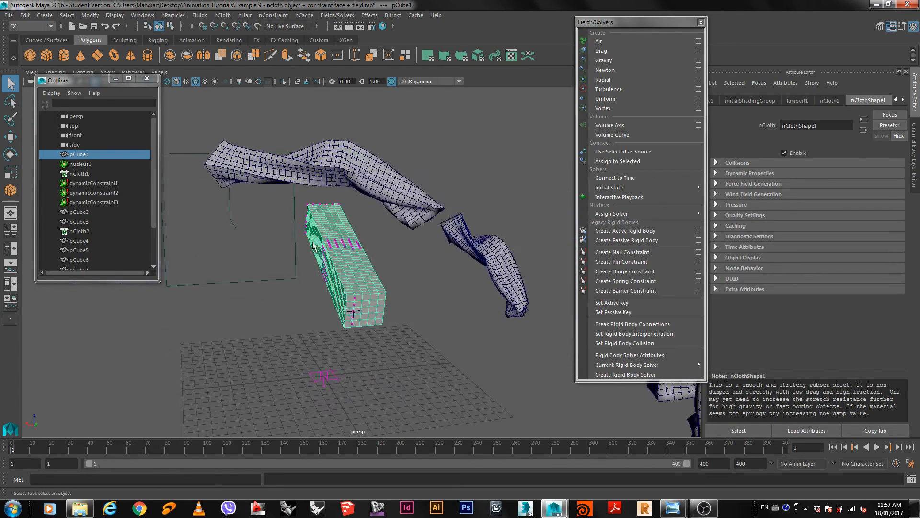
click(353, 314)
alt+drag(311, 330, 370, 330)
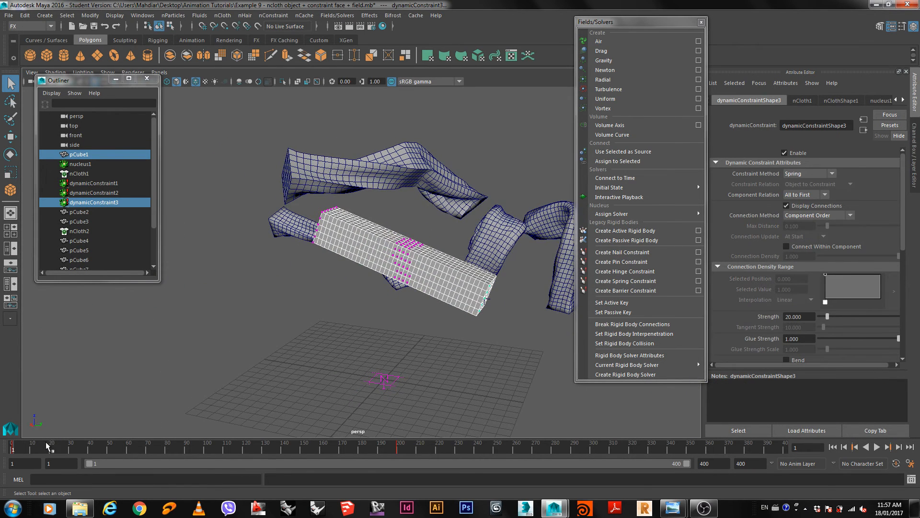
Step: Jump to the last frame and examine how the constraints are positioned relative to the box's ends and middle
click(910, 447)
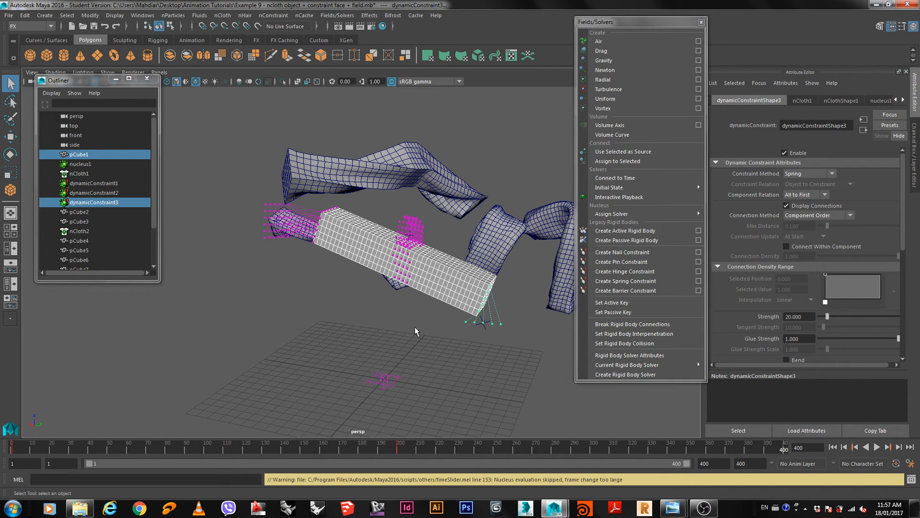
alt+drag(389, 292, 344, 261)
alt+drag(457, 307, 441, 304)
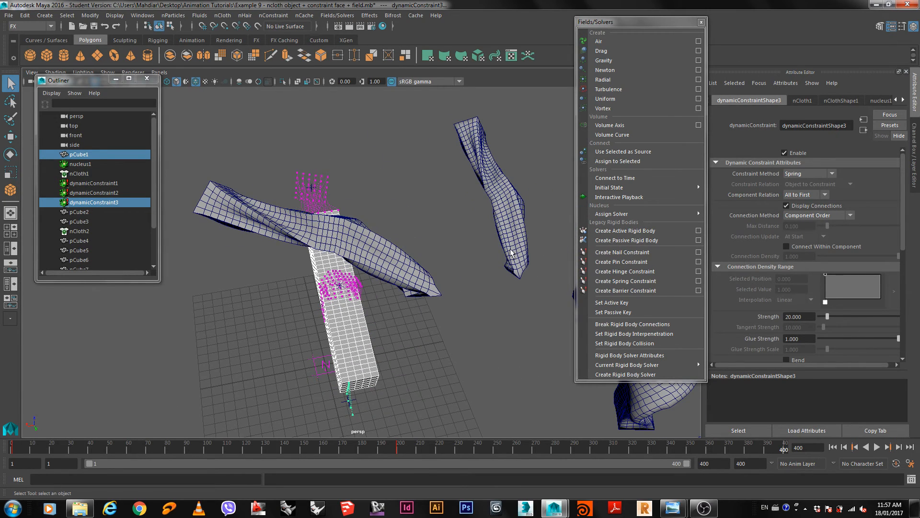
alt+drag(442, 293, 458, 281)
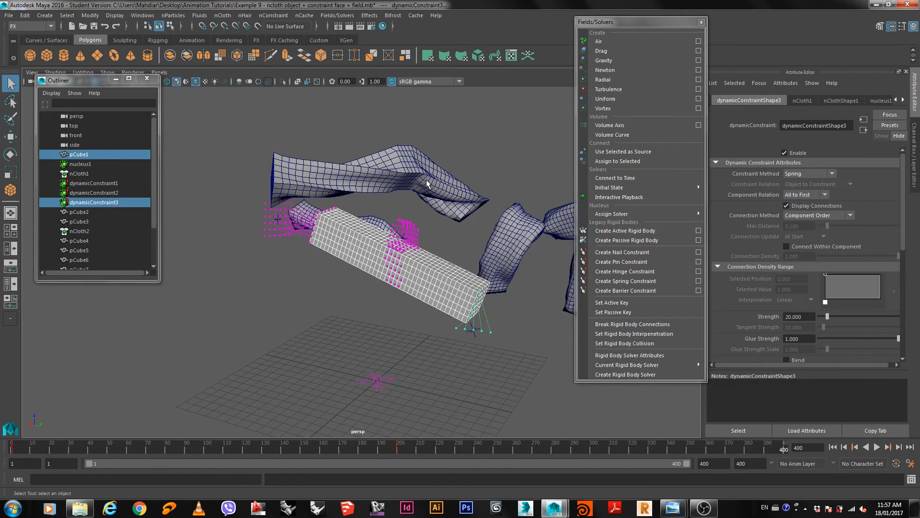
scroll(410, 180, down, 2)
Step: Play the simulation from the first frame and clear the selection to watch the constrained box deform
click(833, 447)
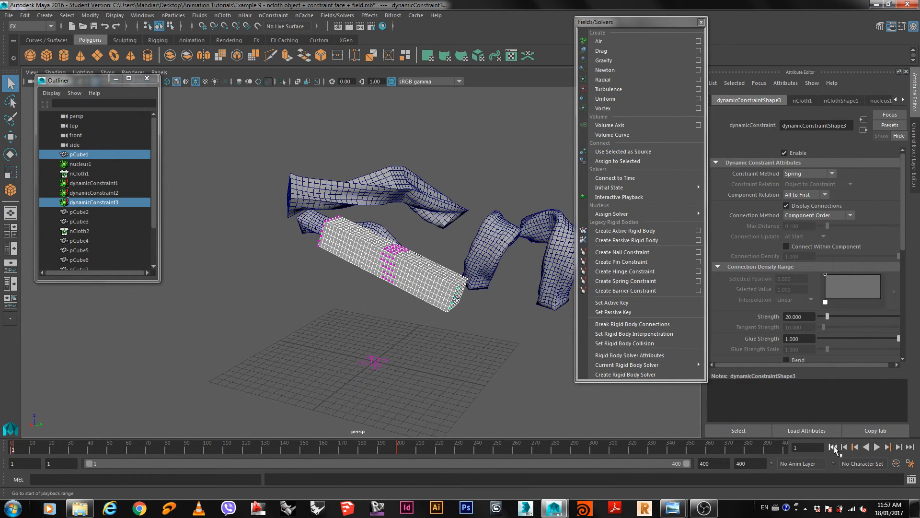
click(877, 447)
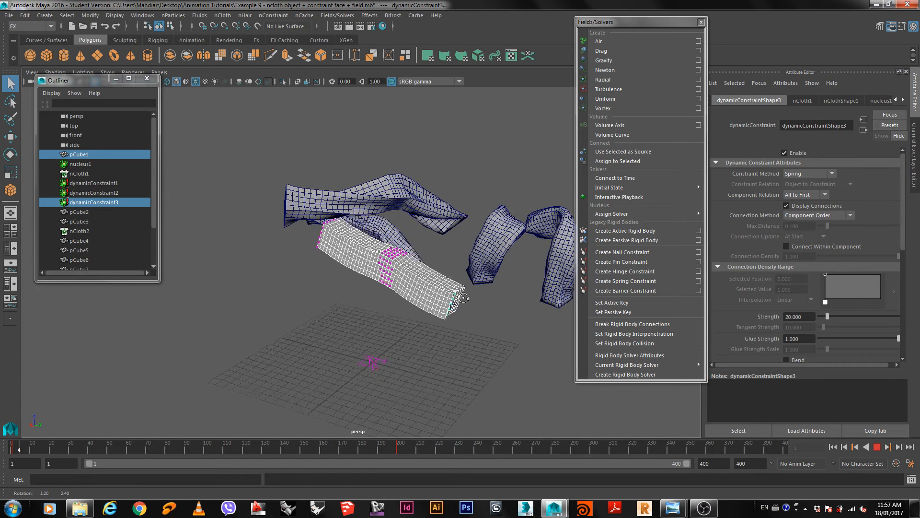
alt+drag(496, 324, 417, 314)
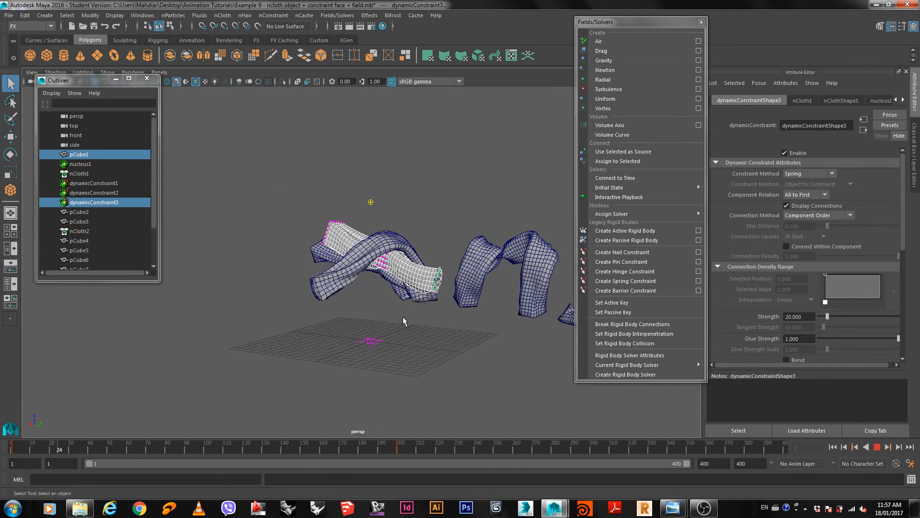
drag(435, 338, 415, 349)
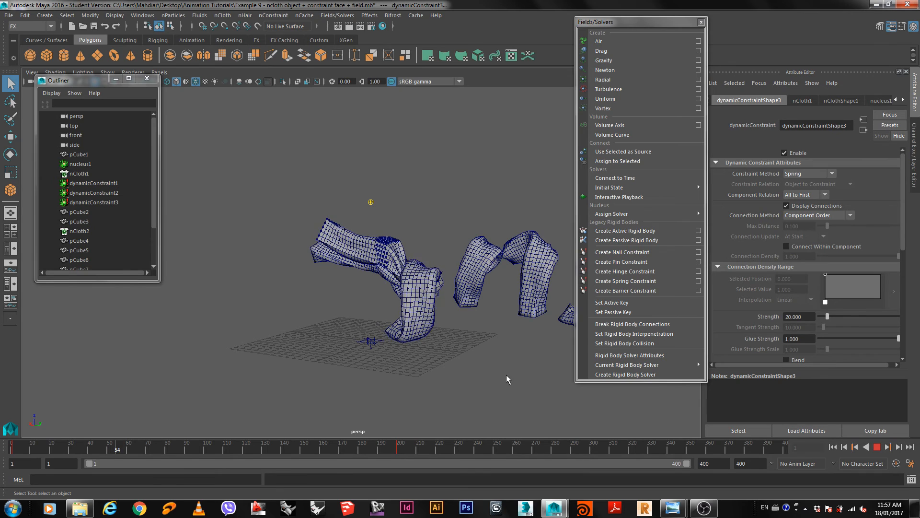
Step: Watch the constrained box deform beside the twisted copies from several angles, and stop the playback
alt+drag(482, 379, 417, 389)
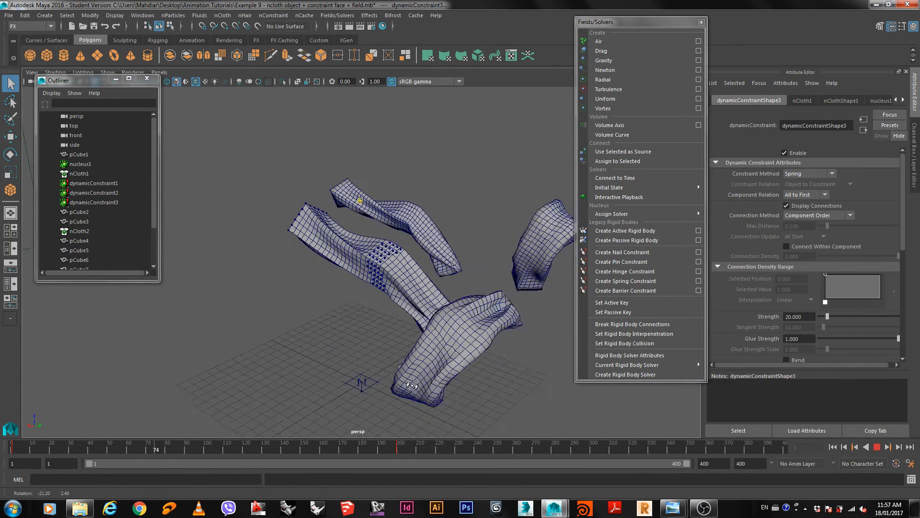
scroll(481, 376, down, 2)
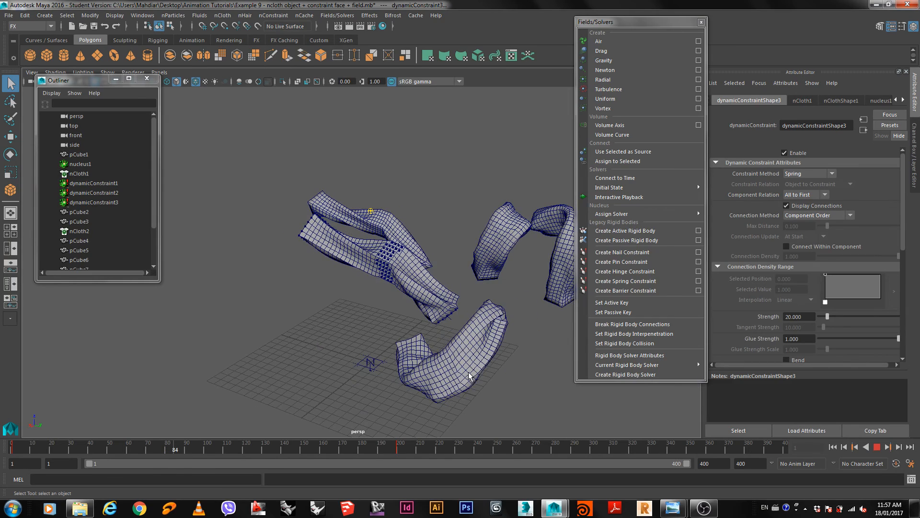
key(Caps_Lock)
alt+middle_drag(483, 377, 337, 333)
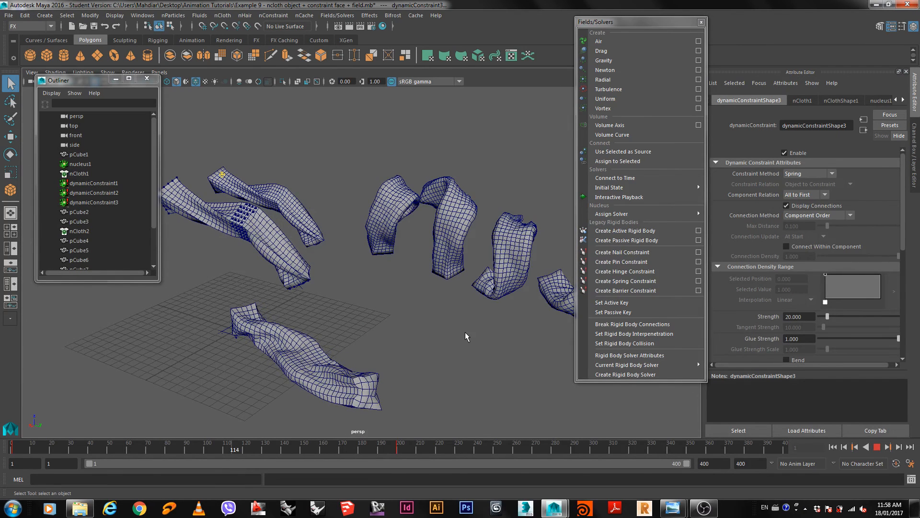
key(alt)
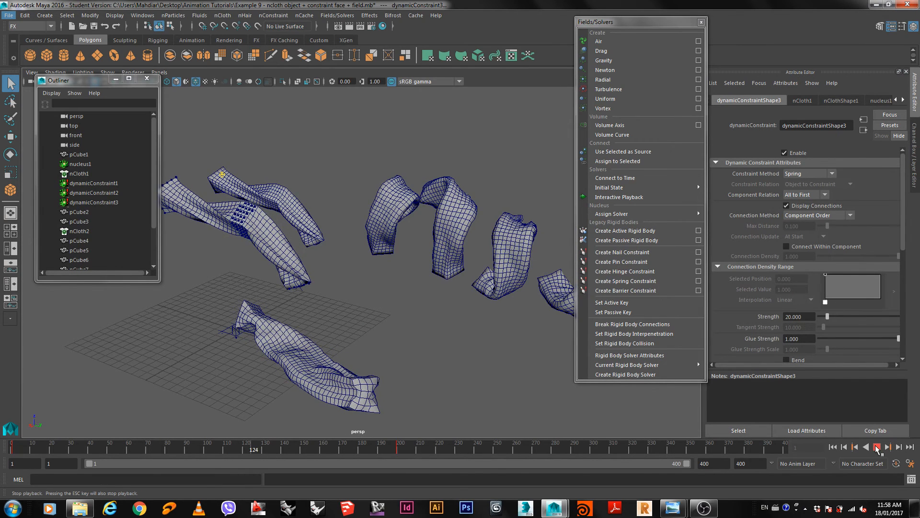
click(876, 448)
Step: Examine the deformed box at the stopped frame together with the whole row of twisted mesh copies
alt+drag(352, 263, 353, 352)
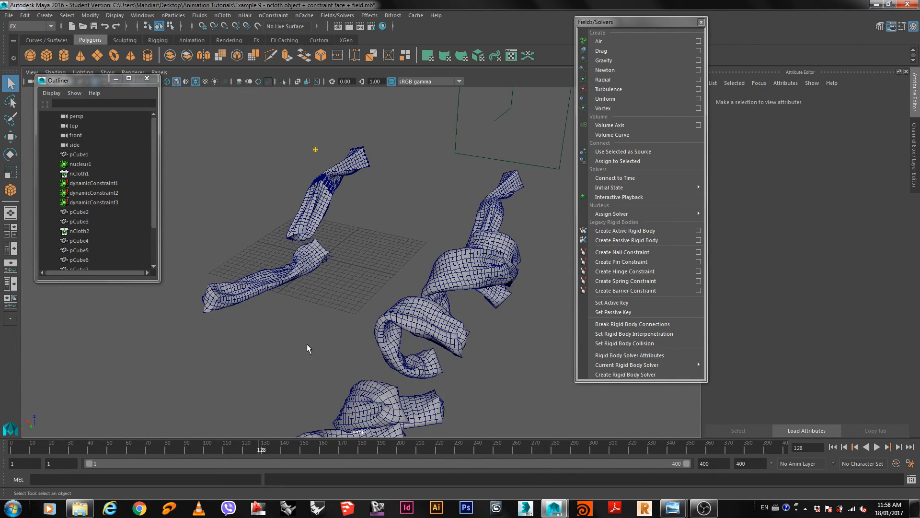
shift+right_drag(310, 283, 275, 355)
scroll(299, 344, up, 1)
scroll(330, 318, down, 1)
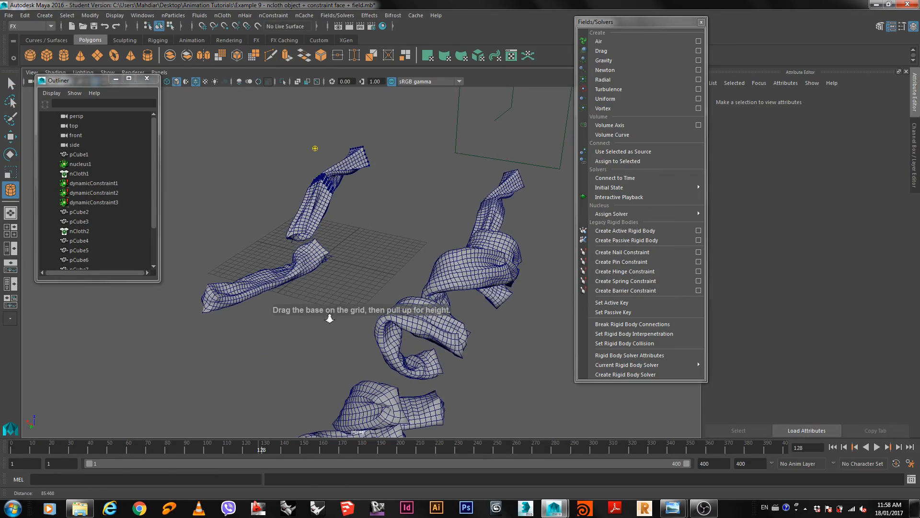
scroll(333, 327, up, 1)
alt+middle_drag(310, 349, 328, 245)
alt+drag(360, 389, 201, 375)
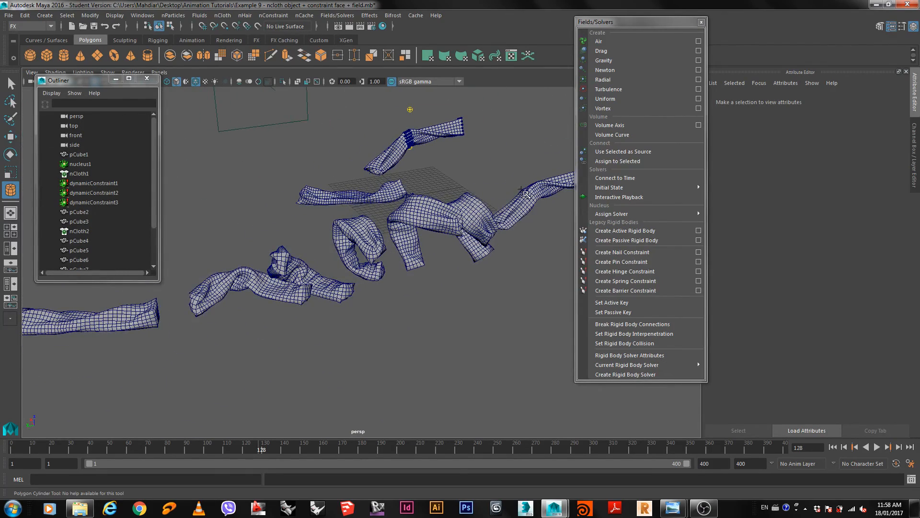
Step: Close the floating Fields/Solvers list and the Outliner to clear the view of the meshes
click(701, 22)
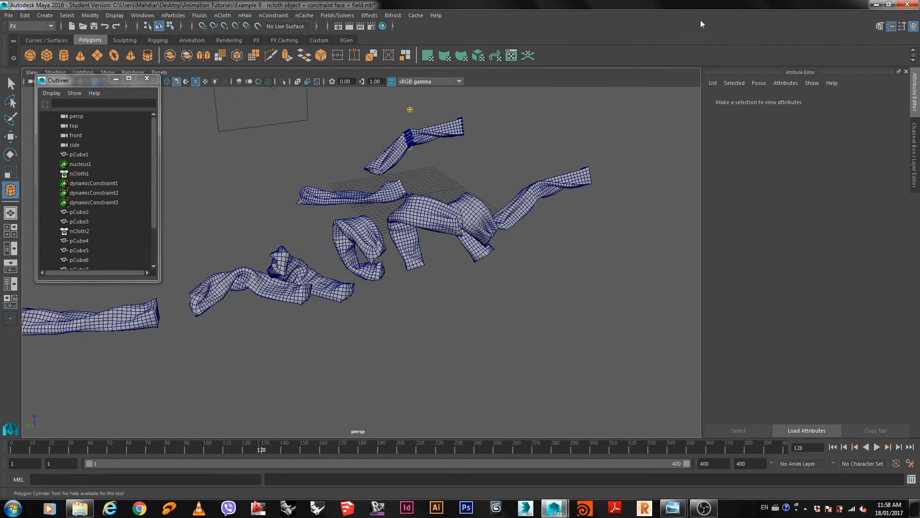
click(147, 80)
alt+drag(538, 183, 554, 198)
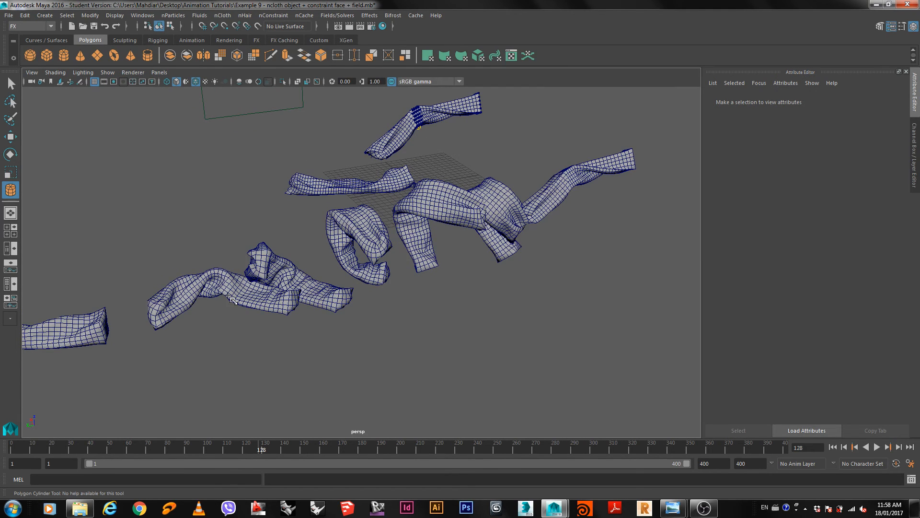
Step: Replay the simulation from the first frame, watch the constrained box close up and from afar, and stop the playback
click(833, 447)
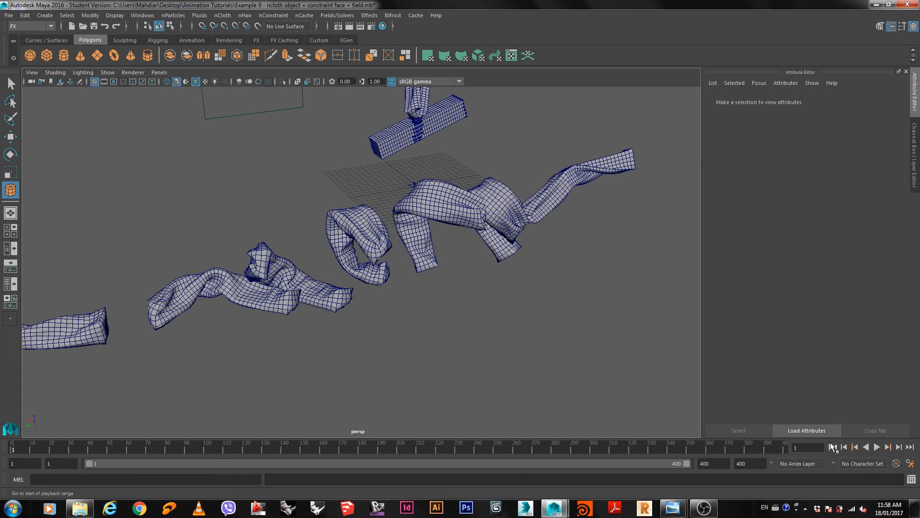
click(876, 447)
alt+drag(499, 278, 461, 276)
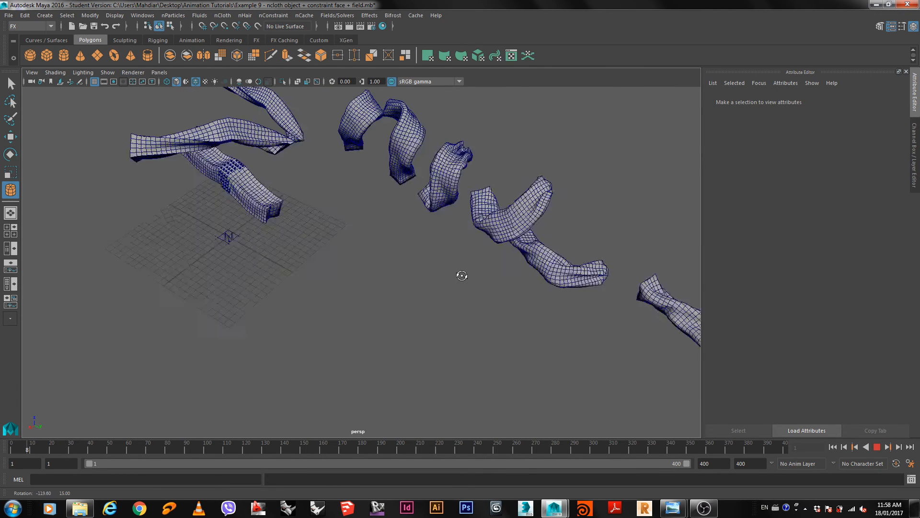
alt+right_drag(200, 143, 211, 147)
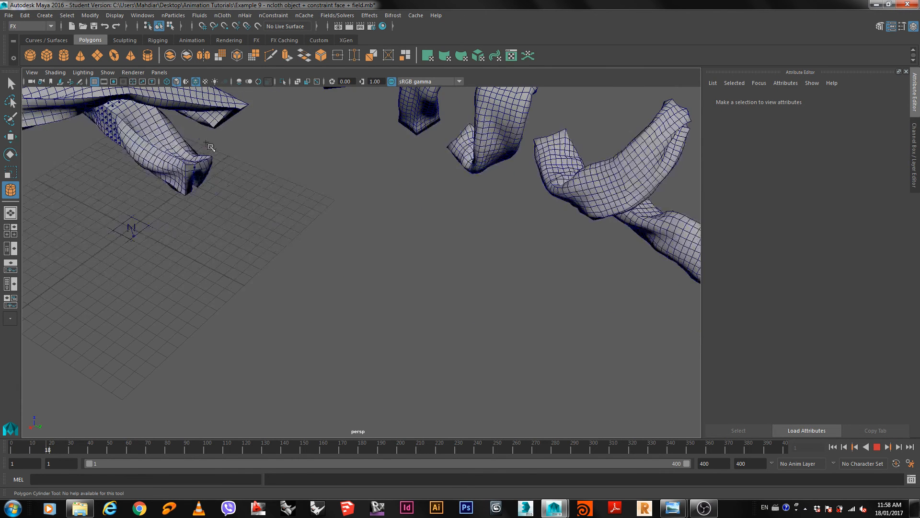
alt+right_drag(222, 178, 395, 271)
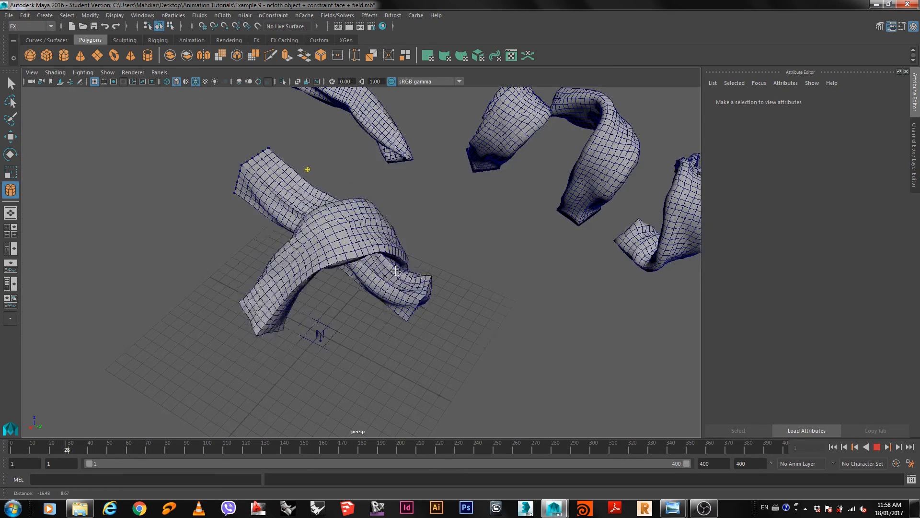
alt+drag(476, 376, 404, 355)
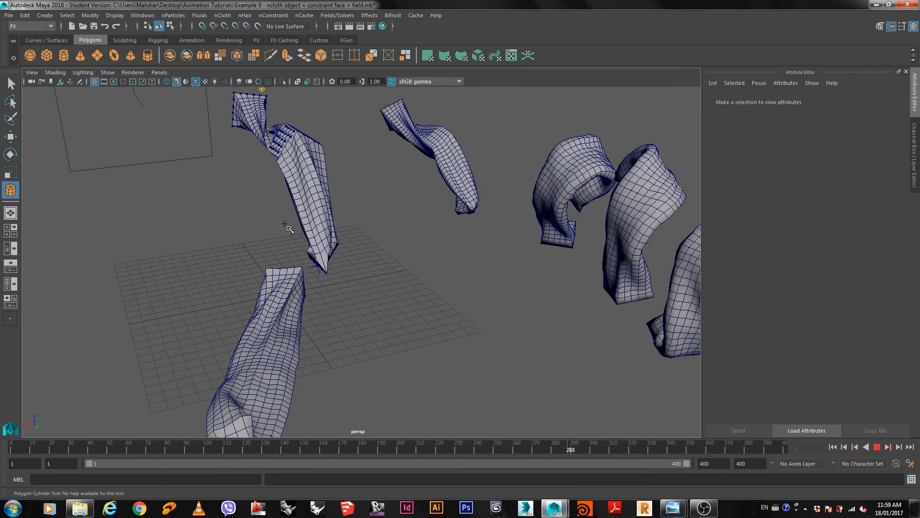
scroll(287, 226, down, 5)
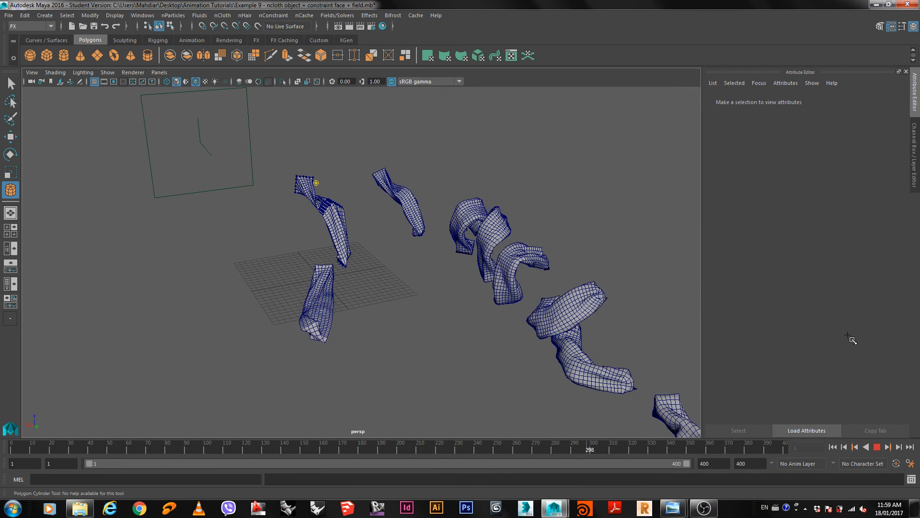
click(877, 447)
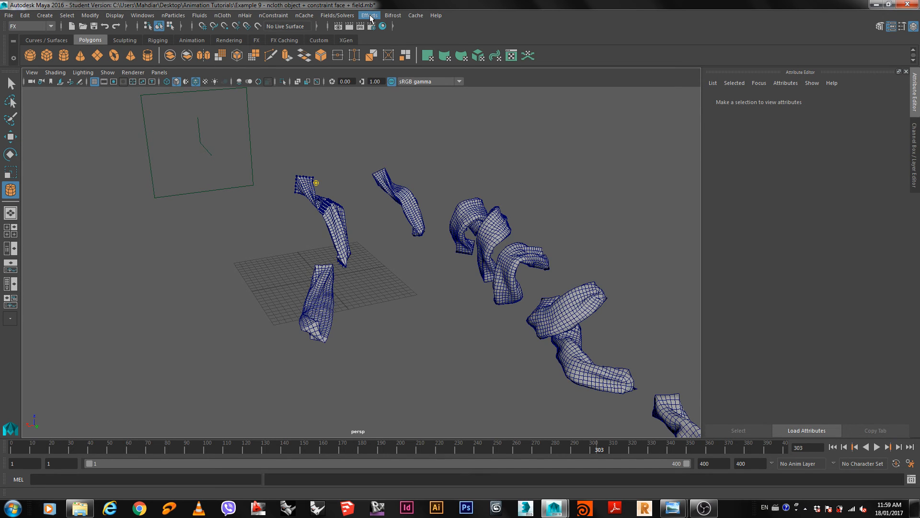
click(343, 15)
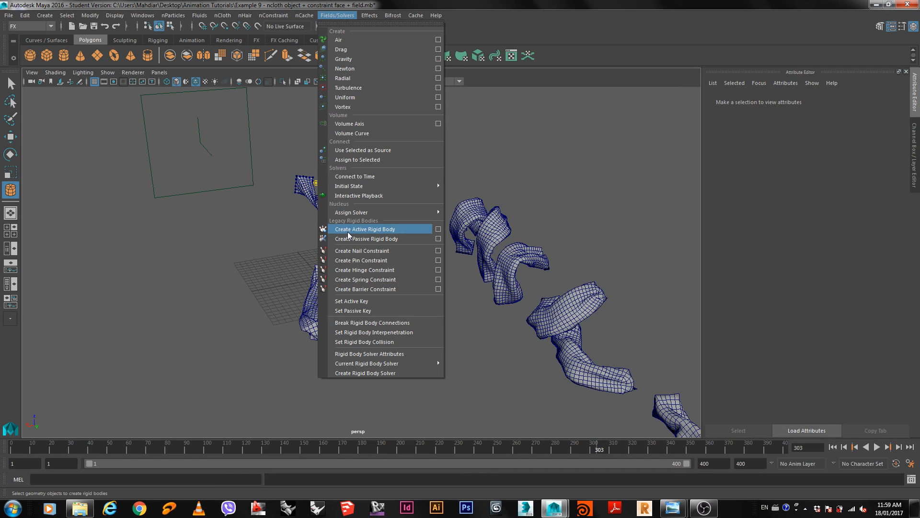
mouse_move(219, 18)
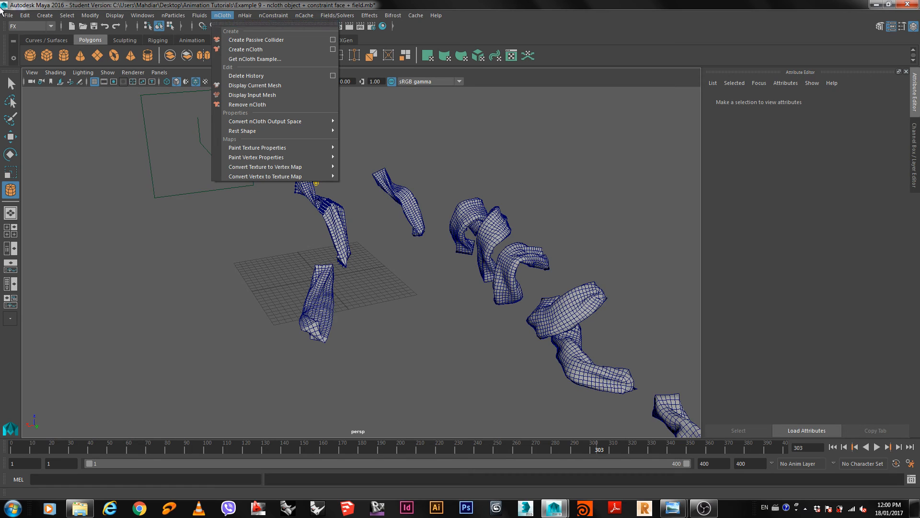
click(16, 16)
Step: Open the scene file "Example 10 - ncloth object + oving objects.mb" from the Animation Tutorials folder
click(12, 15)
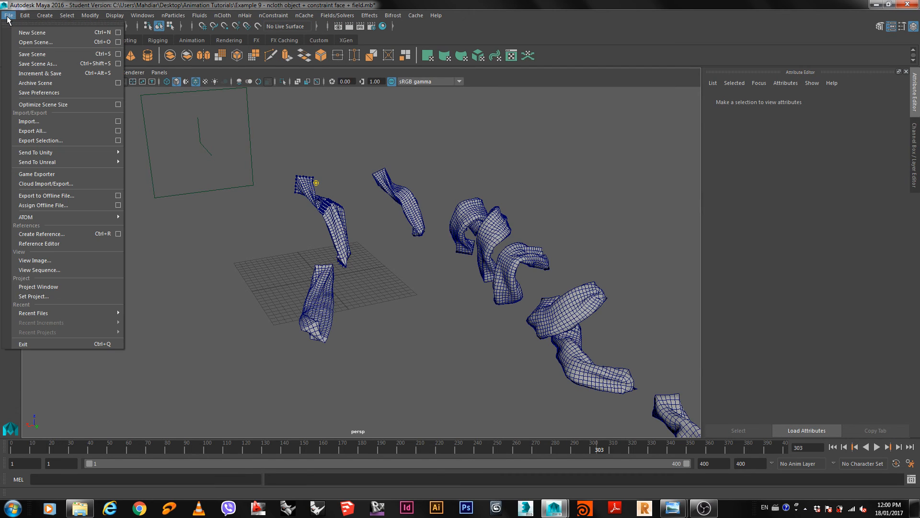
click(34, 43)
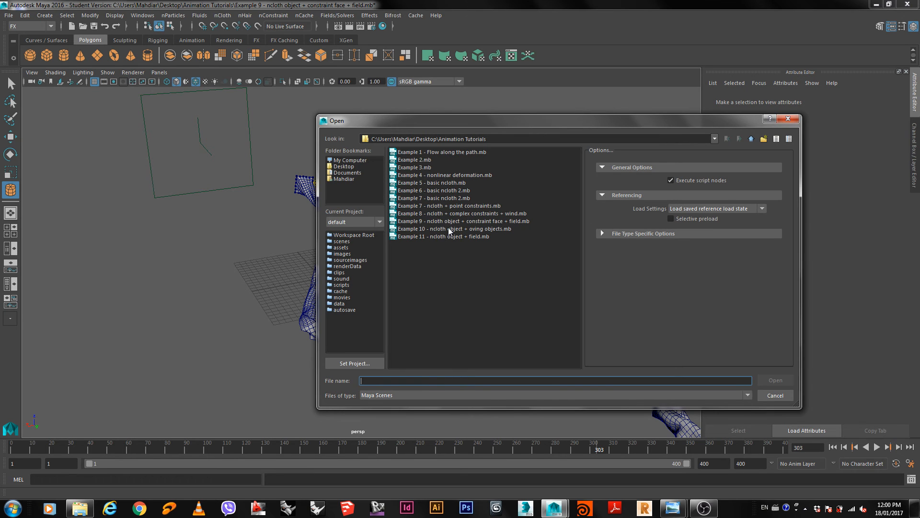
double_click(449, 229)
click(447, 260)
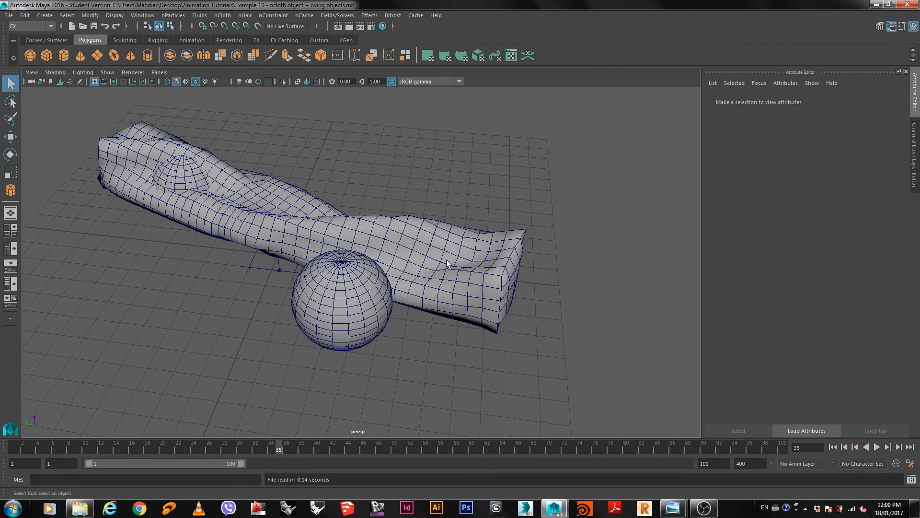
Step: Return to the first frame and examine the twisted cloth box, the two spheres beside it and the separate bent mesh
alt+drag(457, 305, 433, 327)
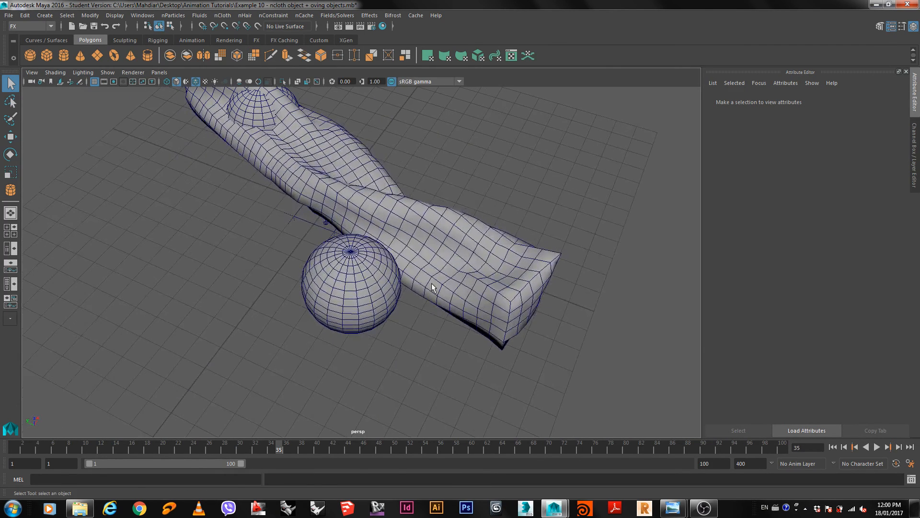
scroll(432, 284, down, 3)
click(833, 447)
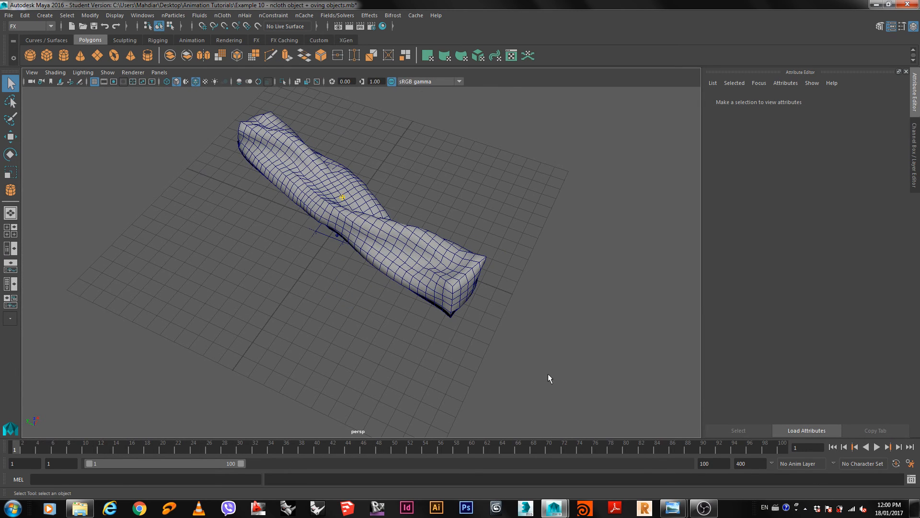
scroll(474, 335, down, 4)
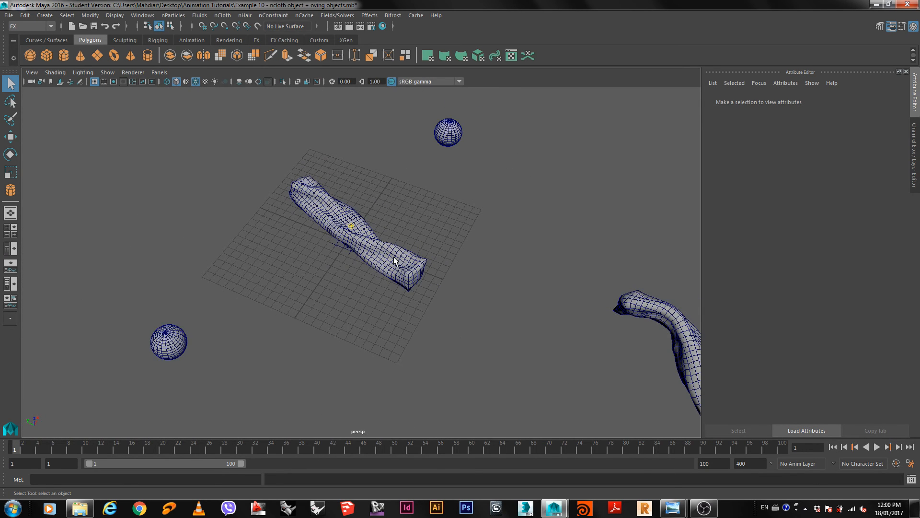
scroll(397, 263, down, 2)
alt+drag(671, 379, 650, 392)
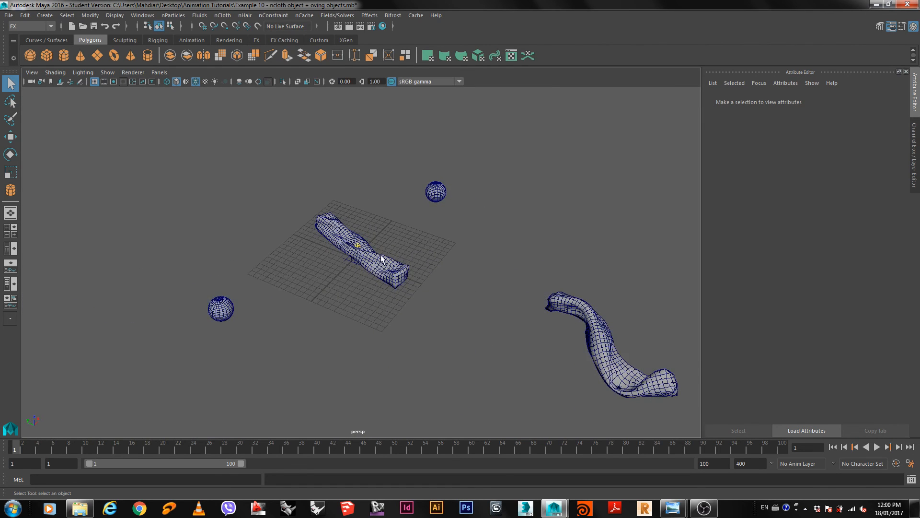
scroll(382, 250, up, 4)
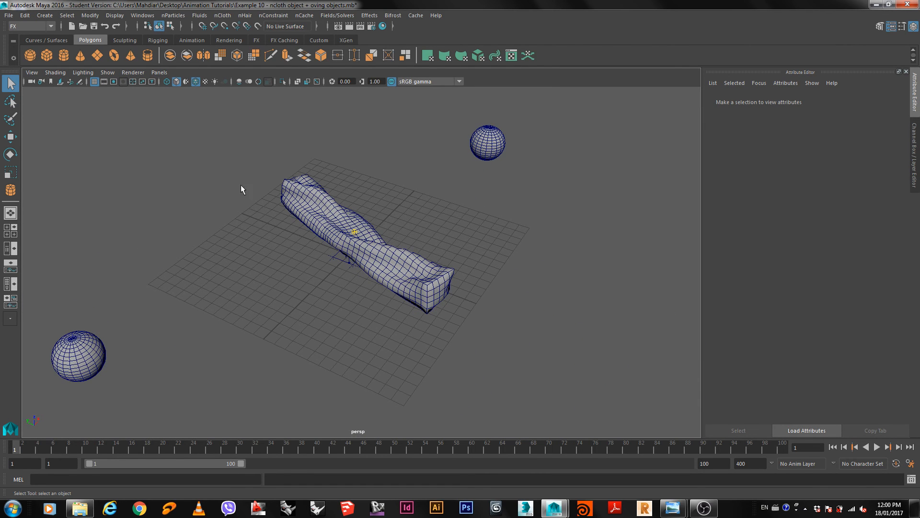
Step: Select the twisted cloth box pCube9 and play the simulation to watch how the moving spheres affect it
click(369, 267)
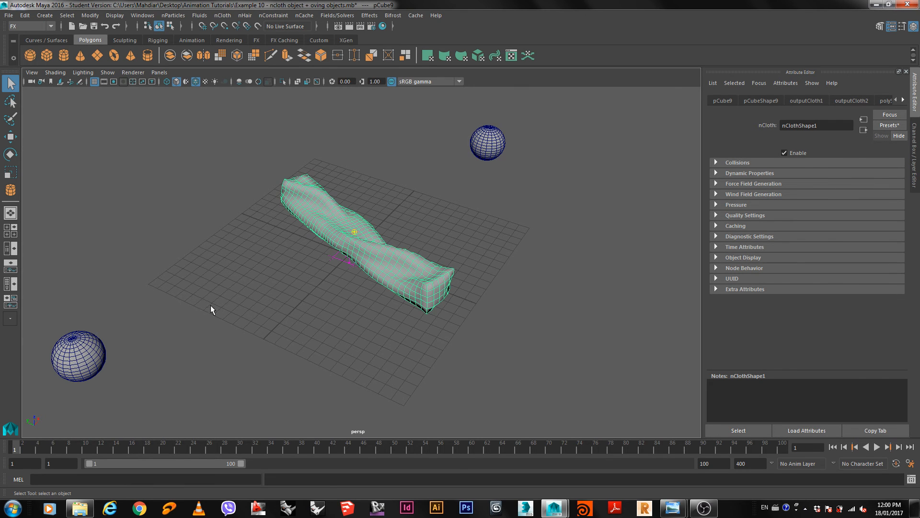
alt+drag(362, 232, 428, 300)
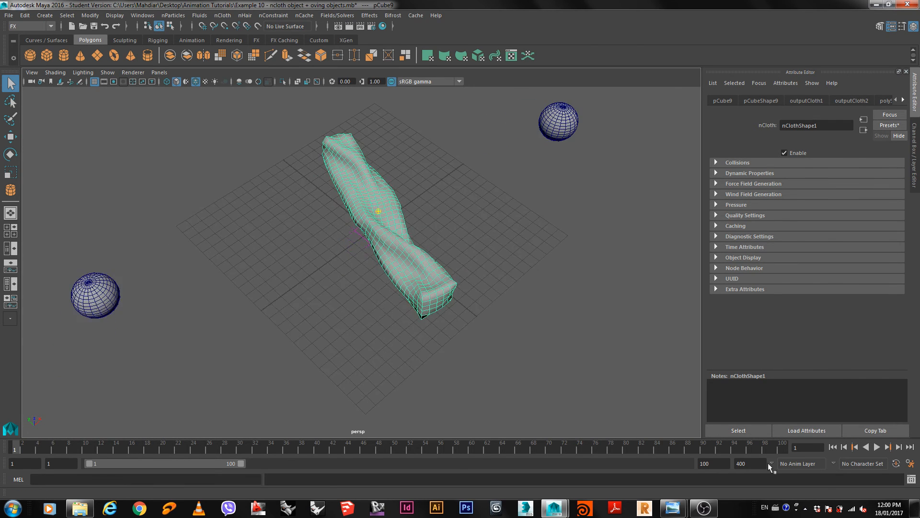
click(877, 447)
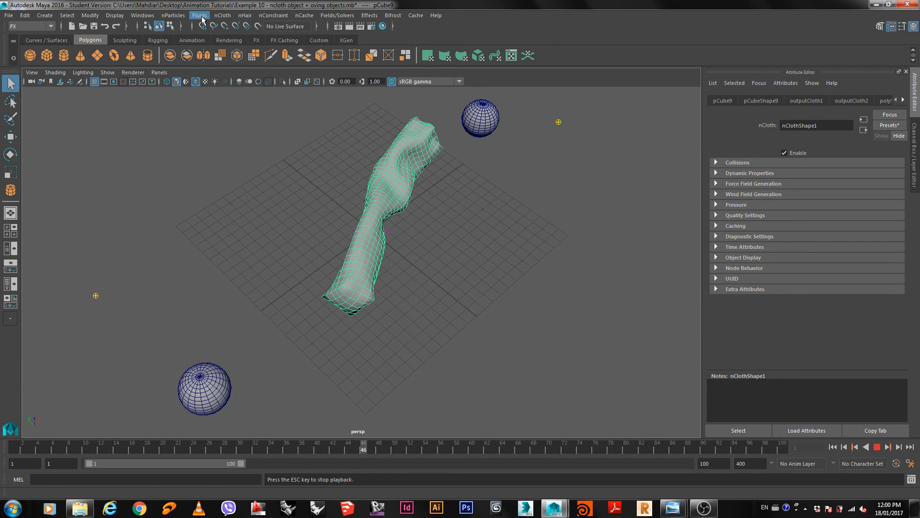
Step: Clear the selection and locate the Create Passive Collider command for nCloth without applying it
click(223, 16)
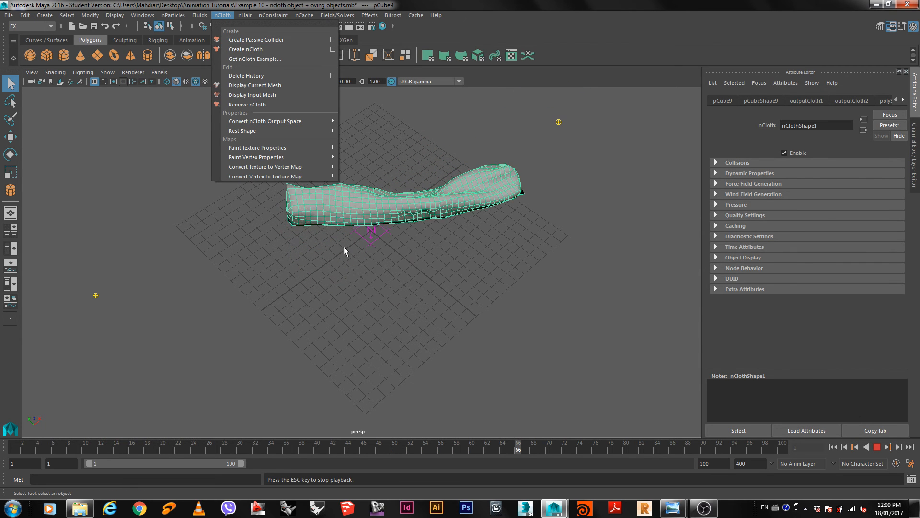
click(356, 273)
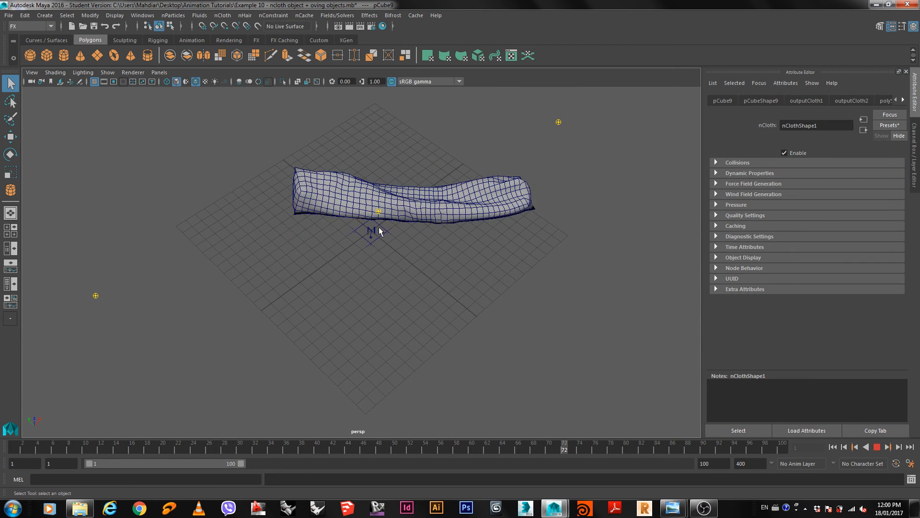
click(219, 16)
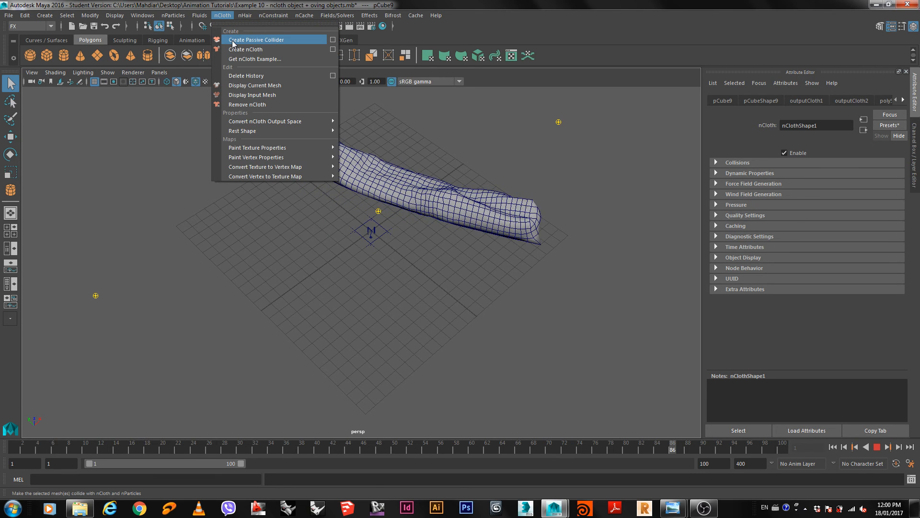
click(412, 269)
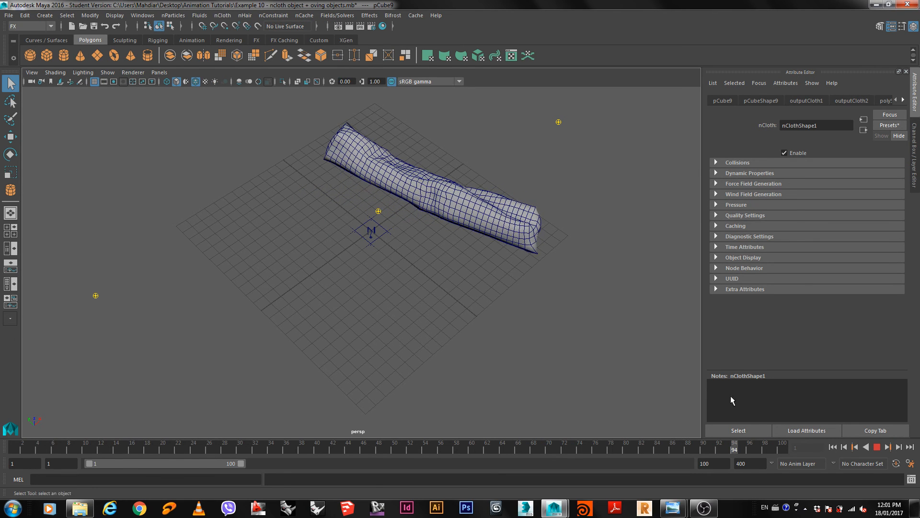
Step: Restart the simulation from the first frame and stop it at frame 32, while the spheres pass the cloth box
click(835, 446)
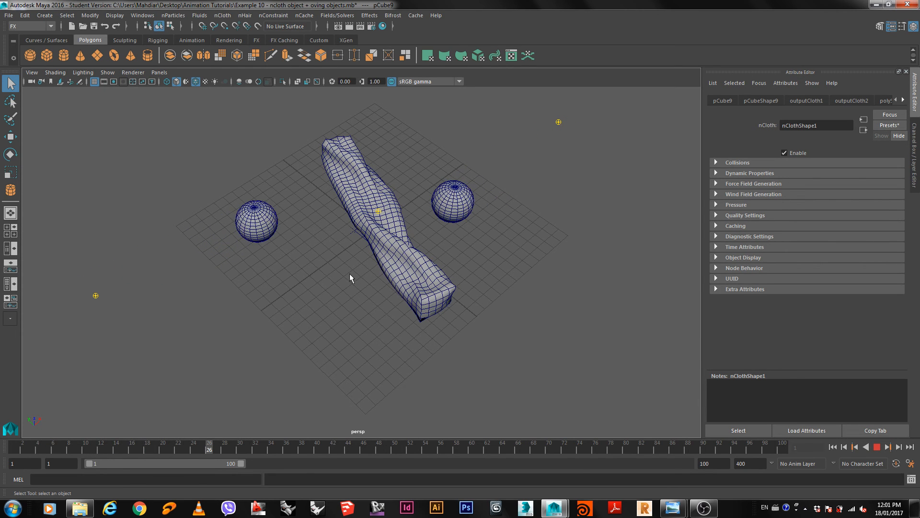
click(877, 447)
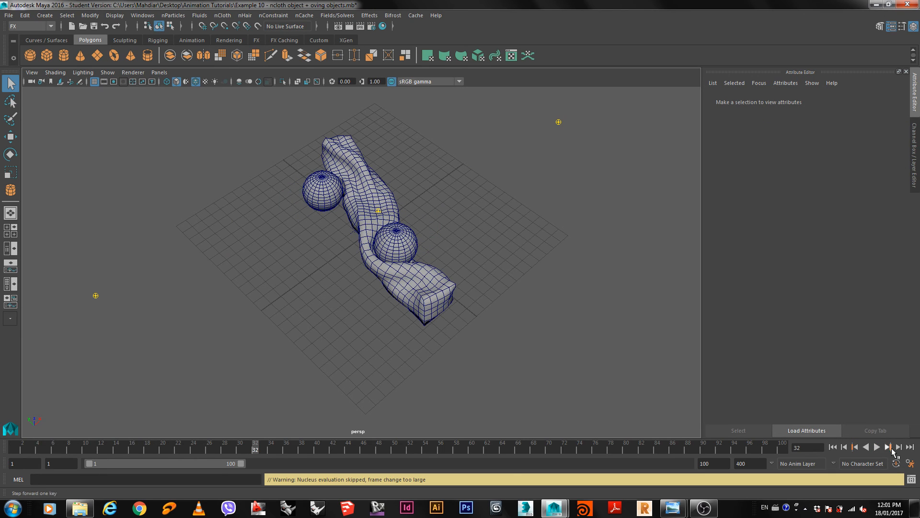
click(909, 464)
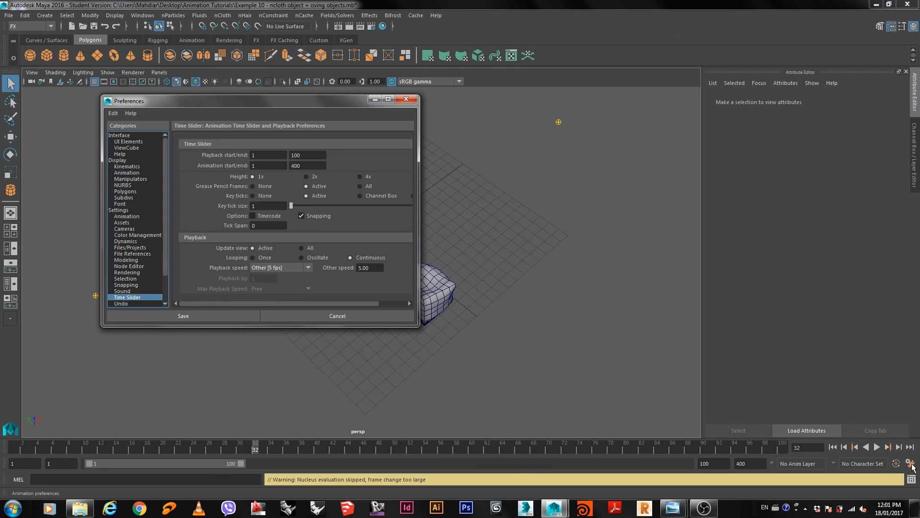
click(309, 268)
click(287, 277)
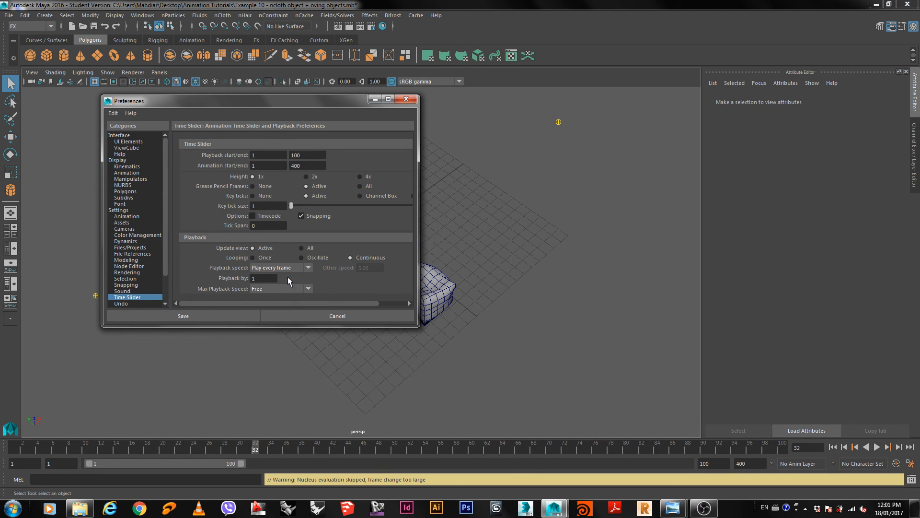
click(308, 314)
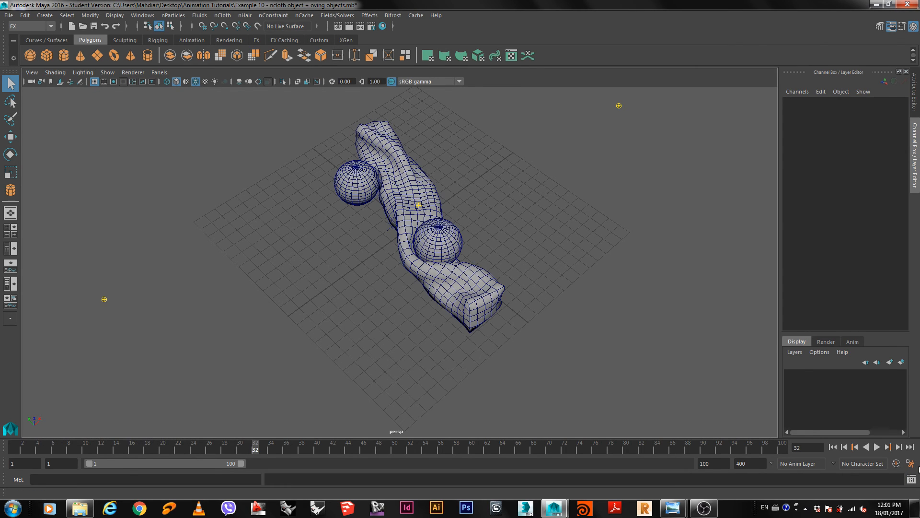
Step: Set the timeline's playback speed to Play every frame and save the preferences
click(910, 464)
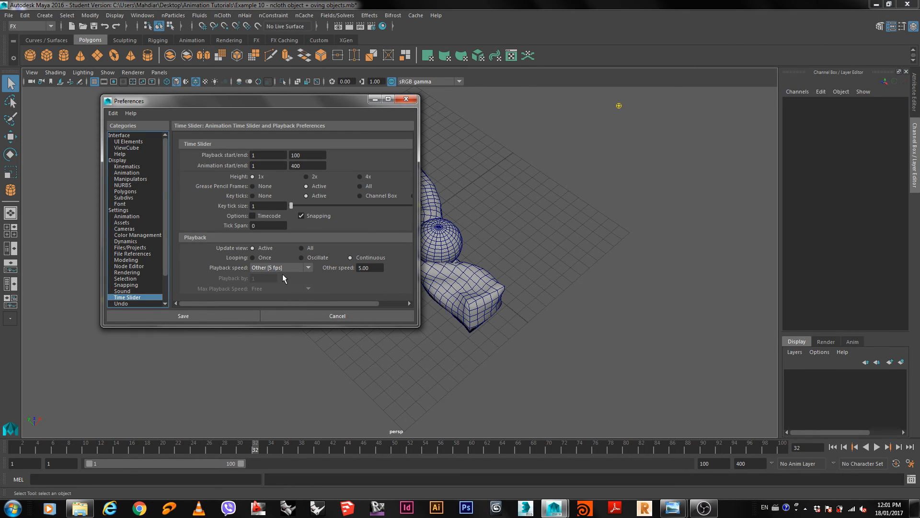
click(277, 269)
click(260, 283)
click(223, 315)
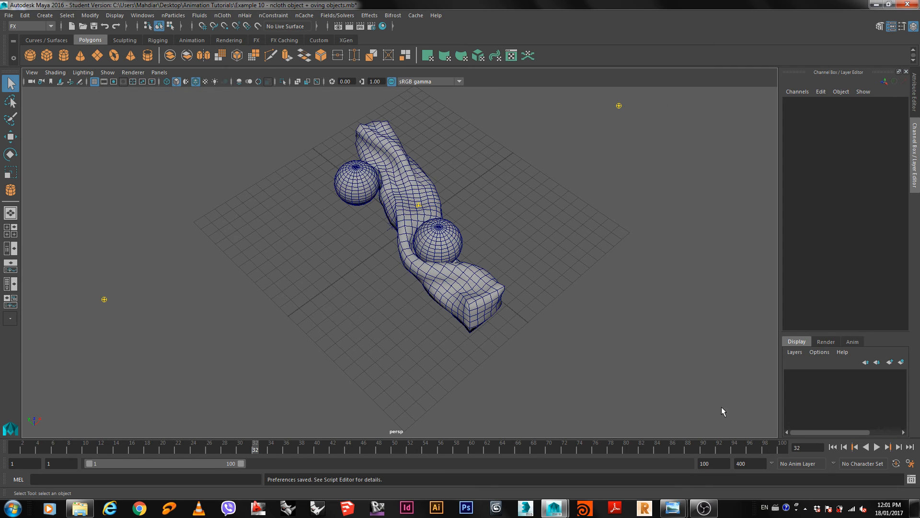
Step: Play the simulation from the first frame to watch the spheres strike the cloth box, and stop it at frame 83
click(834, 447)
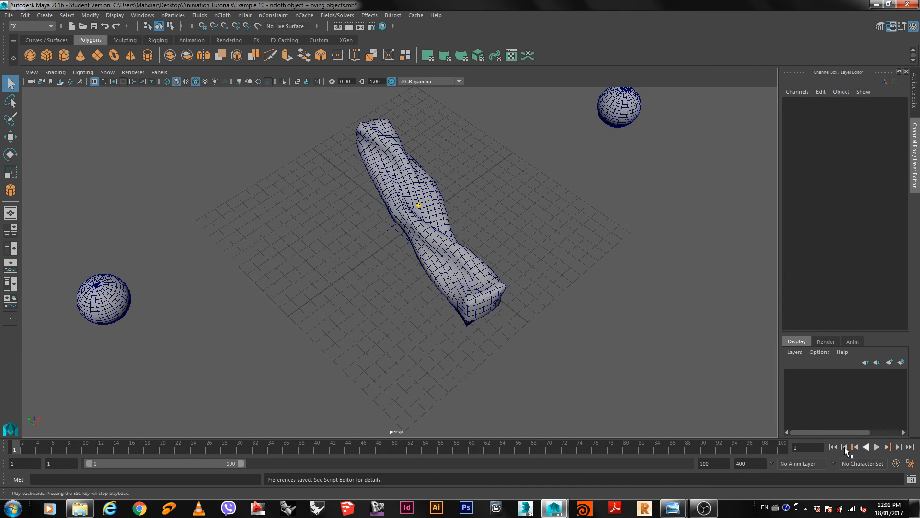
click(877, 447)
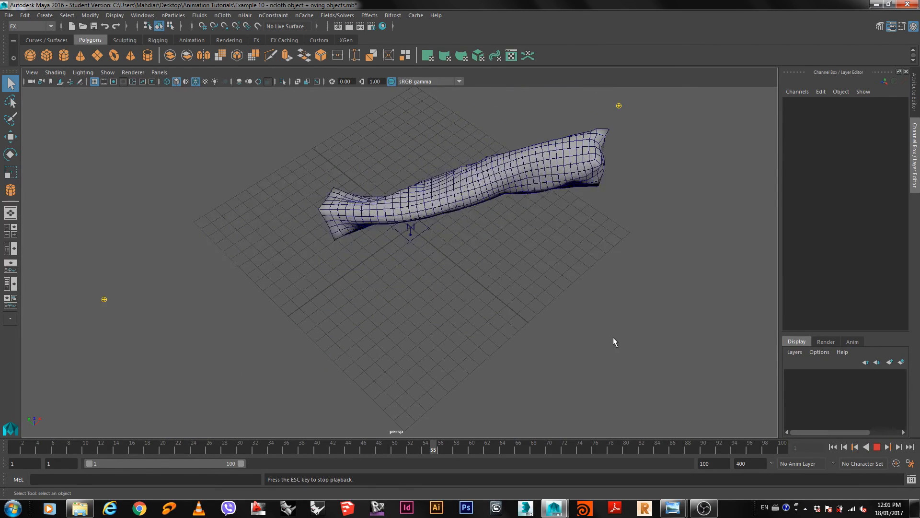
click(878, 447)
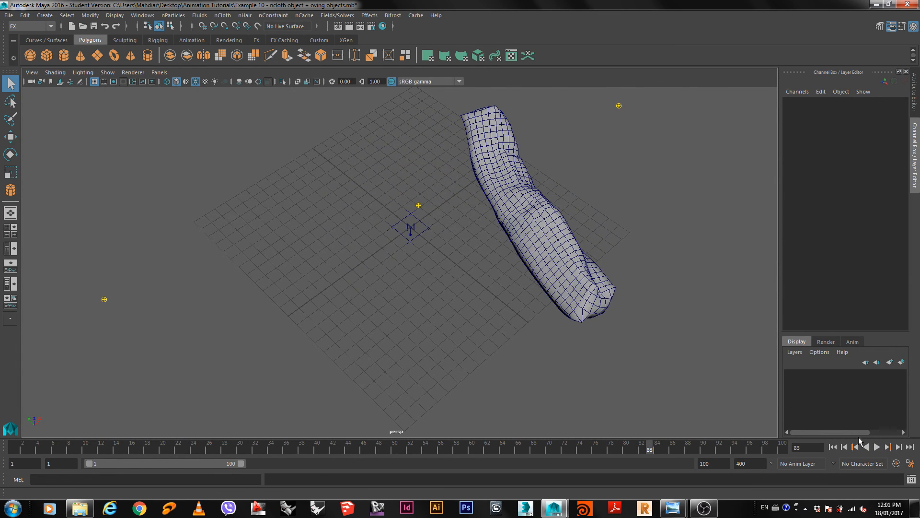
Step: Open the scene "Example 11 - ncloth object + field.mb" without saving the current one, and dismiss the scene-reading notice
click(9, 16)
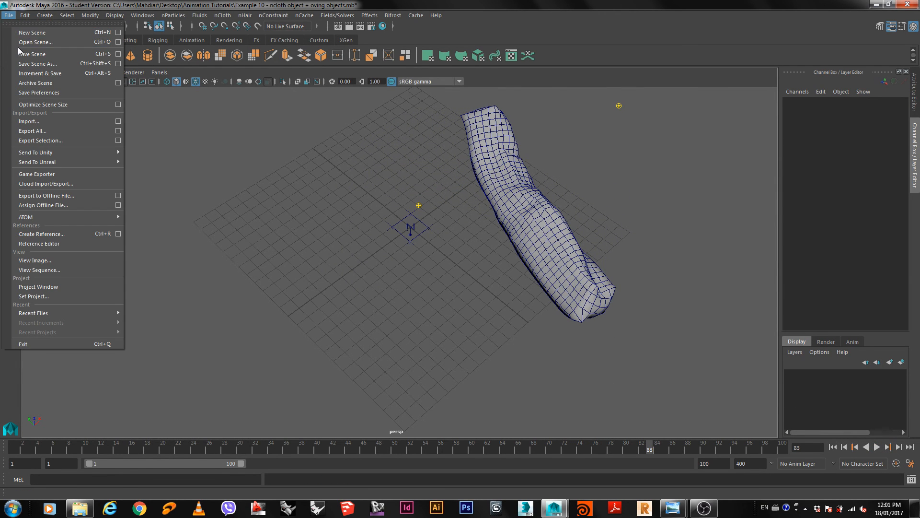
click(35, 42)
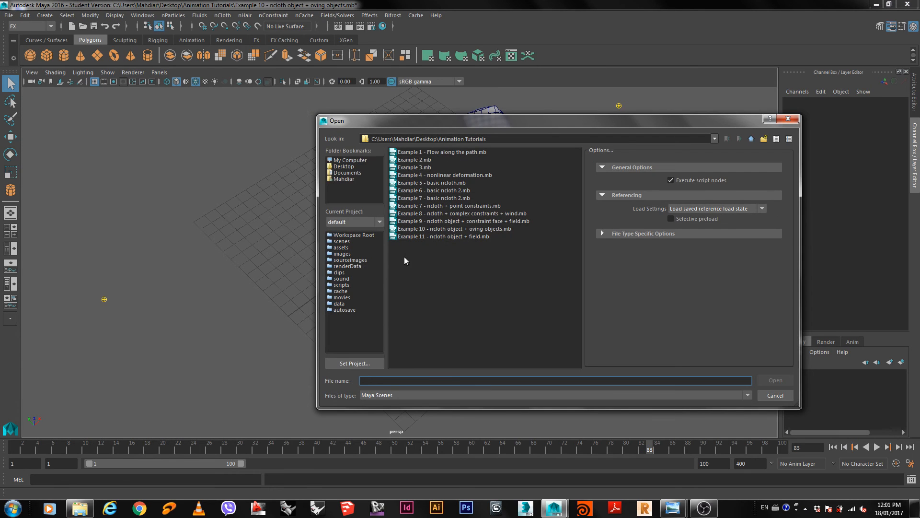
double_click(418, 237)
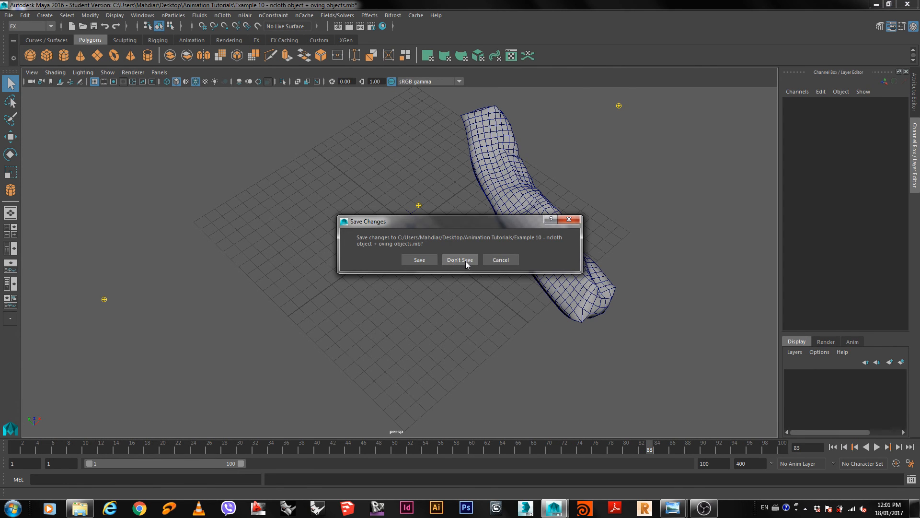
click(460, 260)
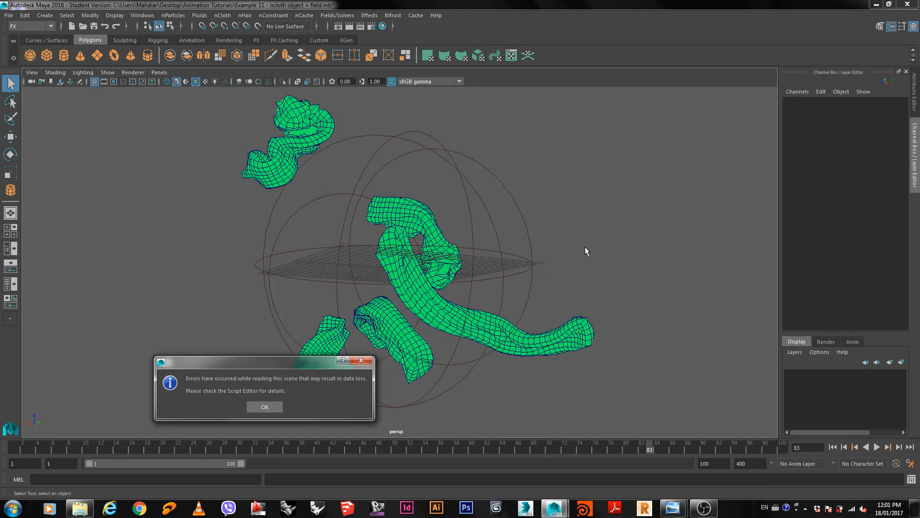
scroll(586, 252, down, 2)
click(253, 407)
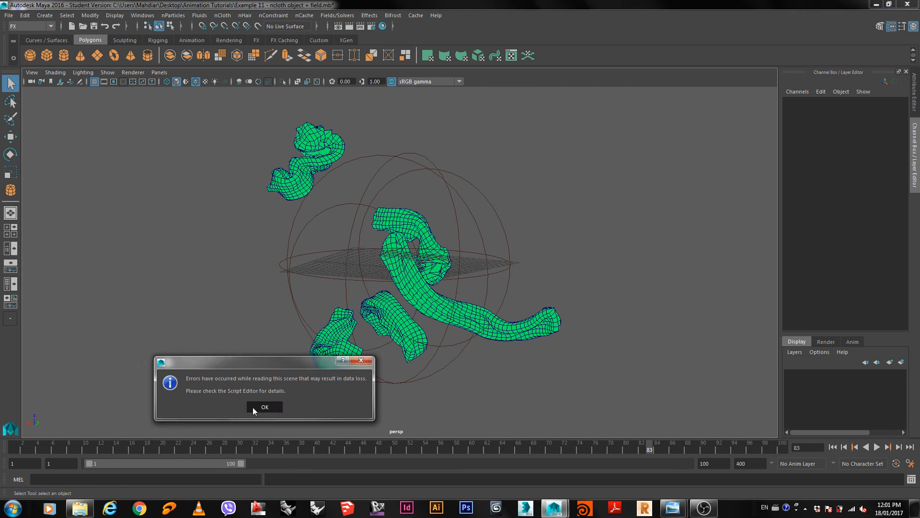
Step: Detach the Fields/Solvers commands as a floating window and examine the green cloth pieces around the spherical field
alt+drag(313, 353, 295, 371)
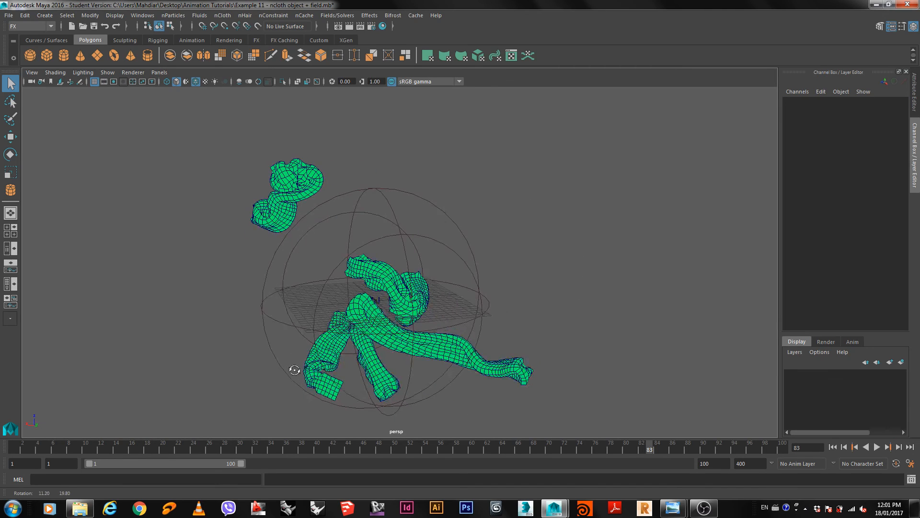
click(337, 15)
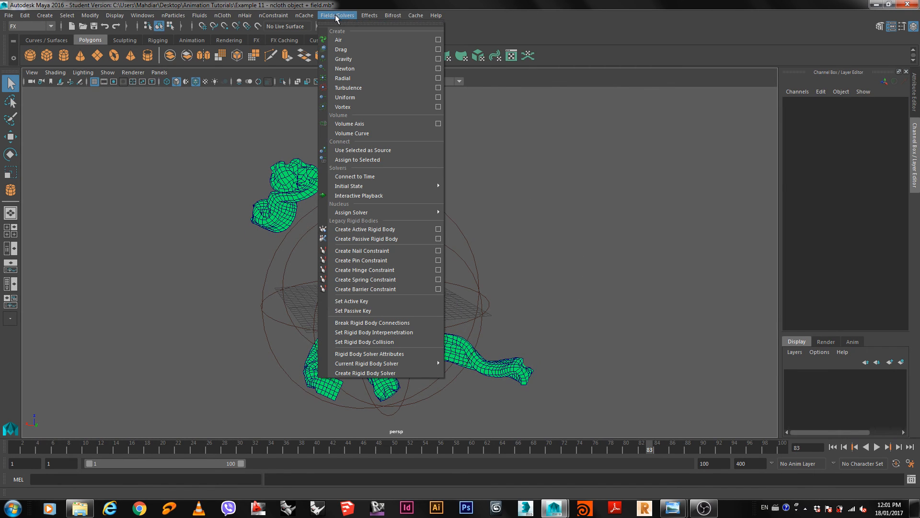
click(340, 23)
drag(390, 16, 823, 22)
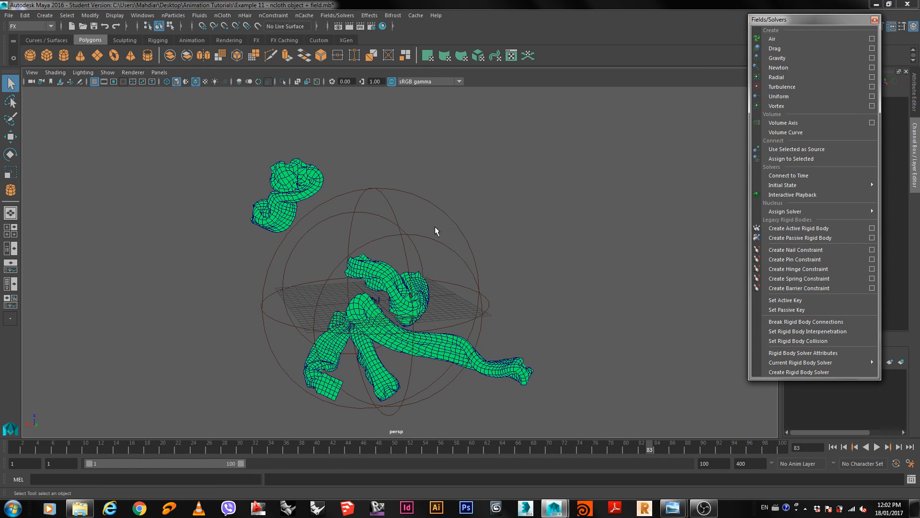
alt+drag(427, 212, 455, 212)
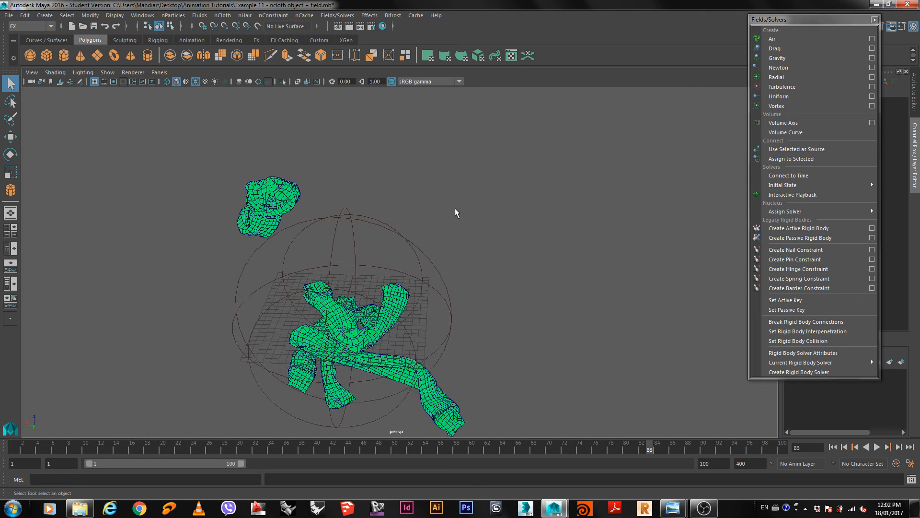
Step: Select all the cloth pieces and the field, and start a new empty scene without saving
drag(539, 168, 155, 421)
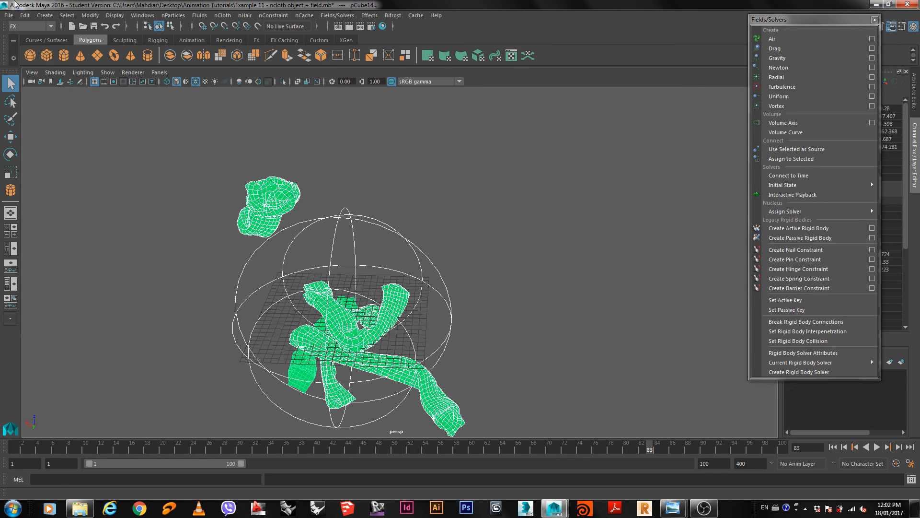
click(8, 15)
click(24, 34)
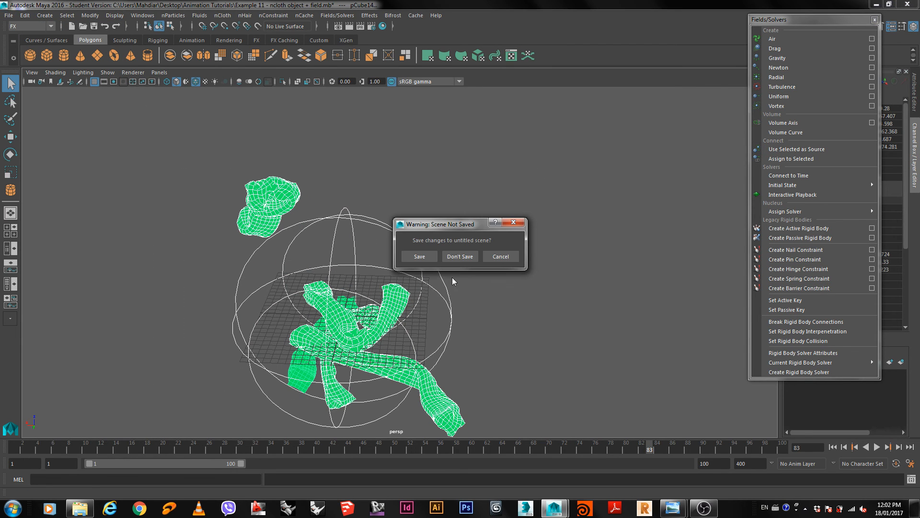
click(456, 262)
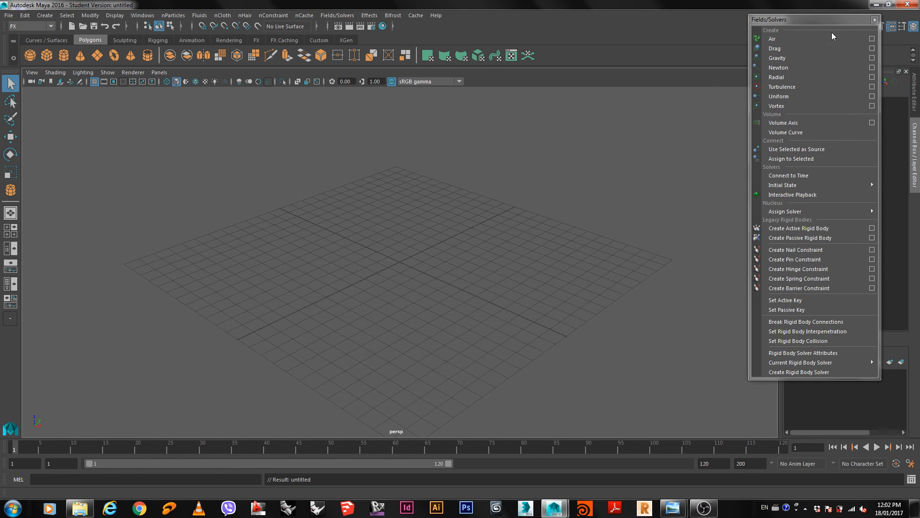
Step: Create a flat polygon box near the grid centre, about 8.8 wide, 2 high and 4.7 deep
drag(822, 31, 736, 31)
click(48, 59)
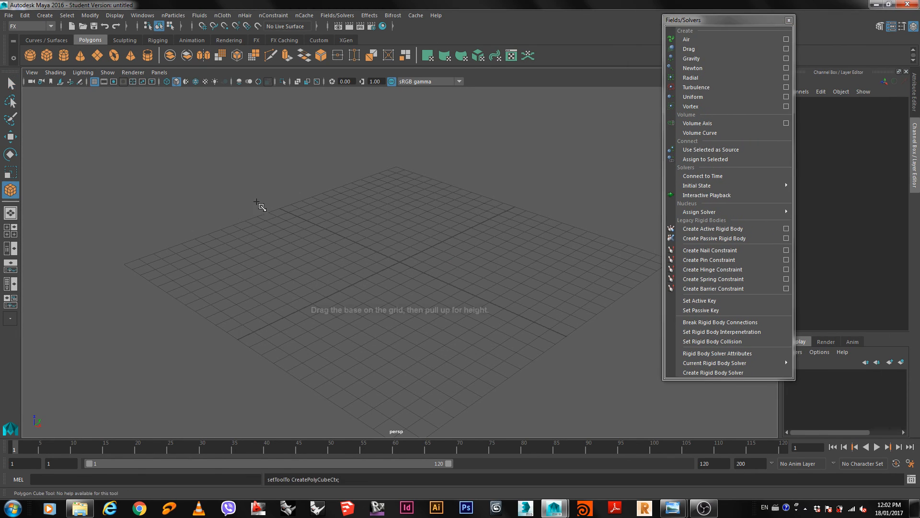
drag(366, 243, 411, 240)
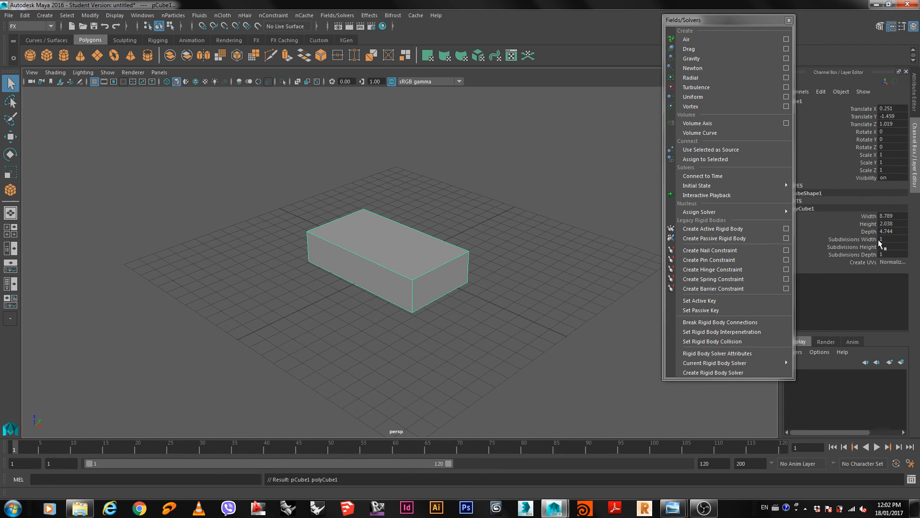
Step: Set the box's subdivisions to 10 in width, 4 in height and 4 in depth
click(882, 240)
text(10)
key(Tab)
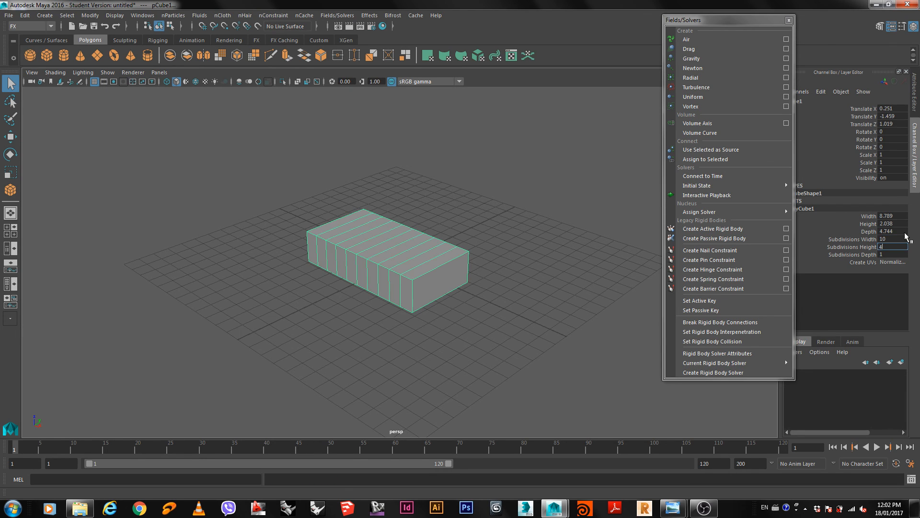
text(4)
key(Tab)
text(4)
key(Tab)
click(407, 352)
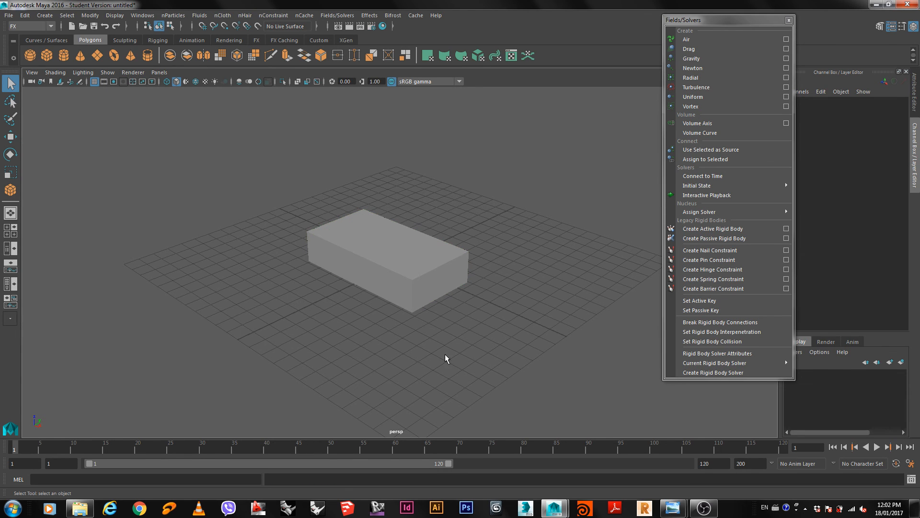
Step: Convert the subdivided box to an nCloth object
click(410, 284)
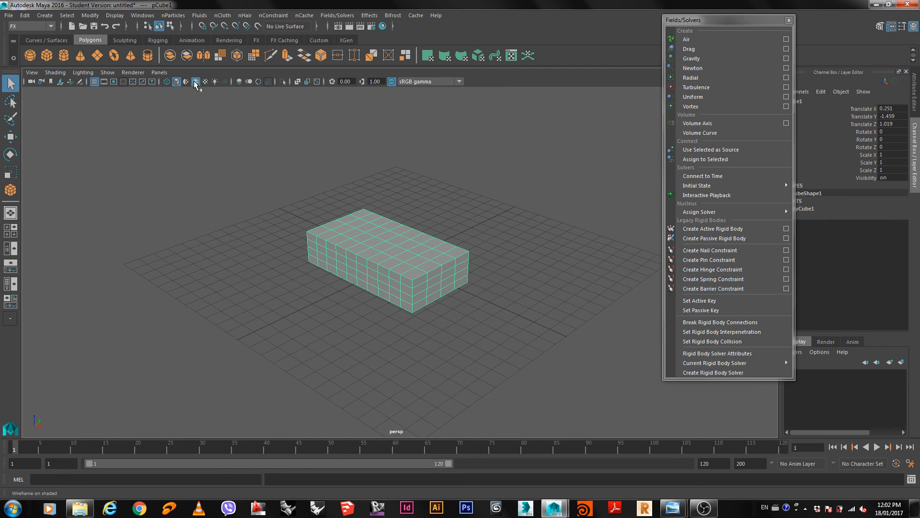
click(222, 15)
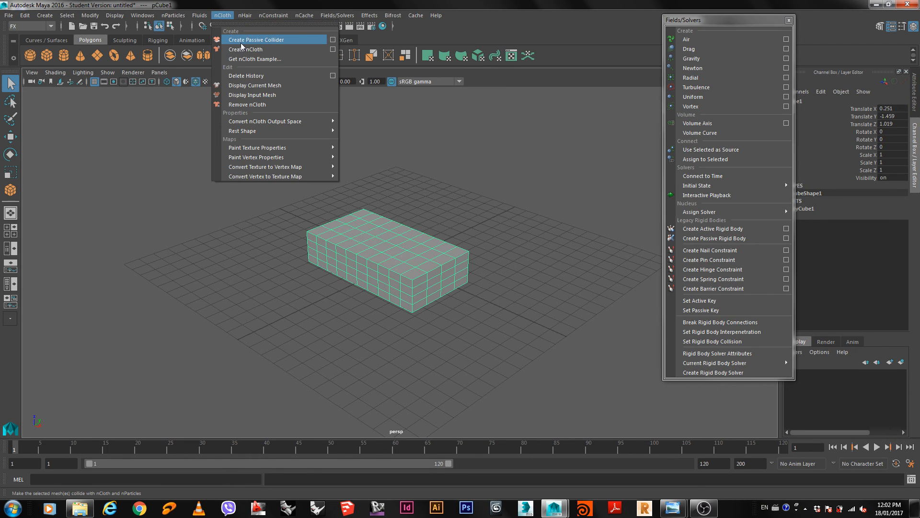
click(236, 50)
click(386, 247)
Step: Play the simulation to check how the cloth box moves under gravity, and return to the first frame
mouse_move(916, 510)
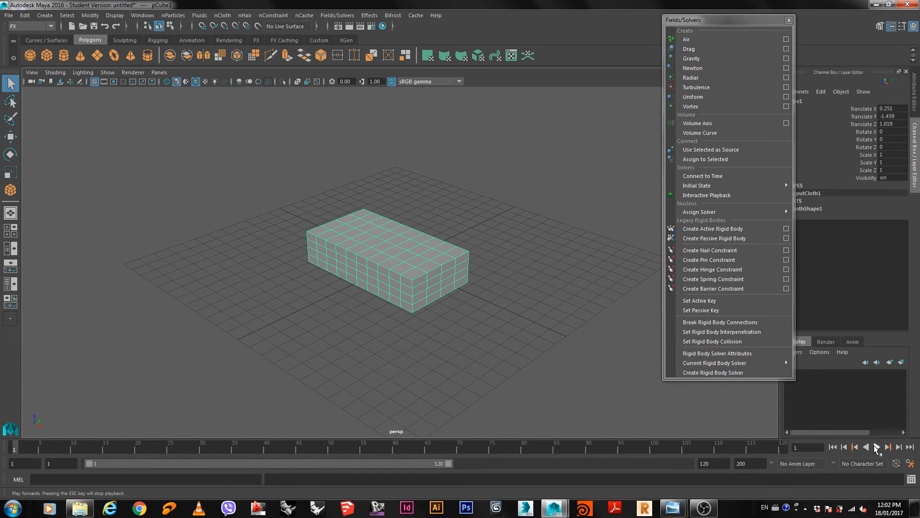
click(877, 448)
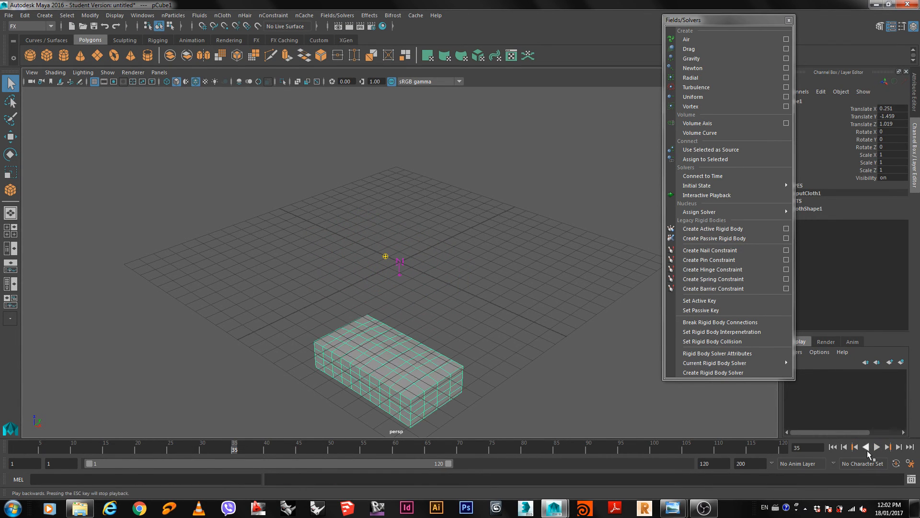
click(834, 447)
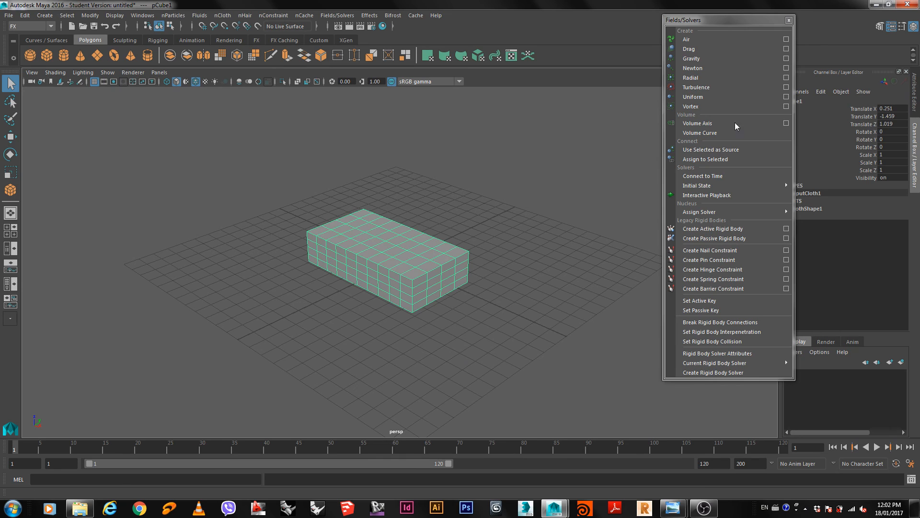
Step: Add a Newton field to the cloth box and open the Outliner
click(693, 68)
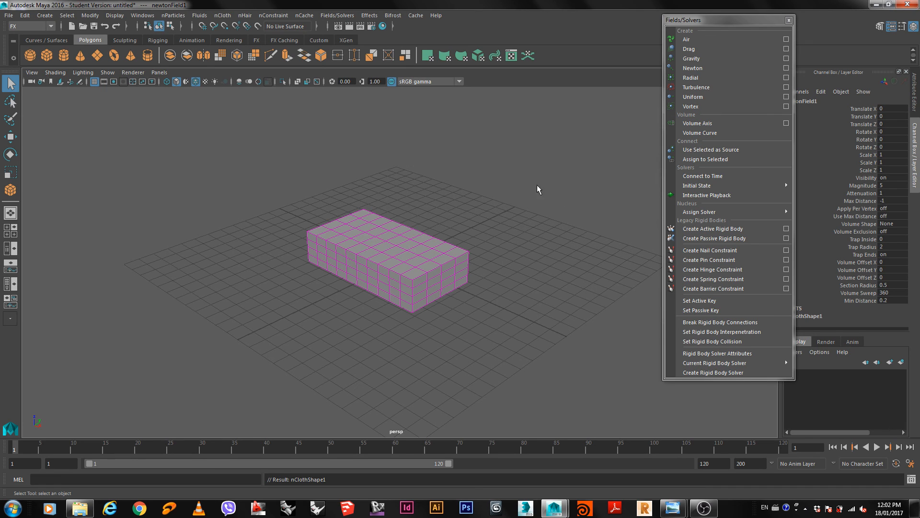
click(143, 15)
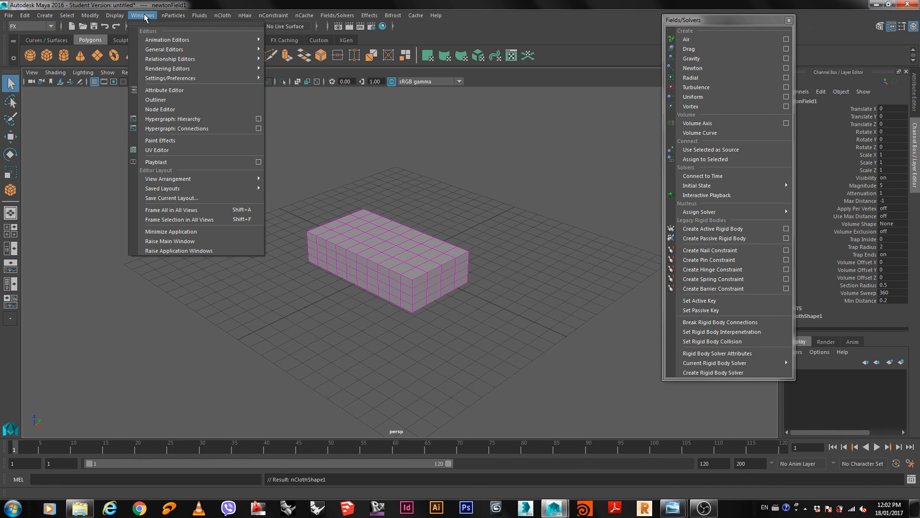
click(156, 100)
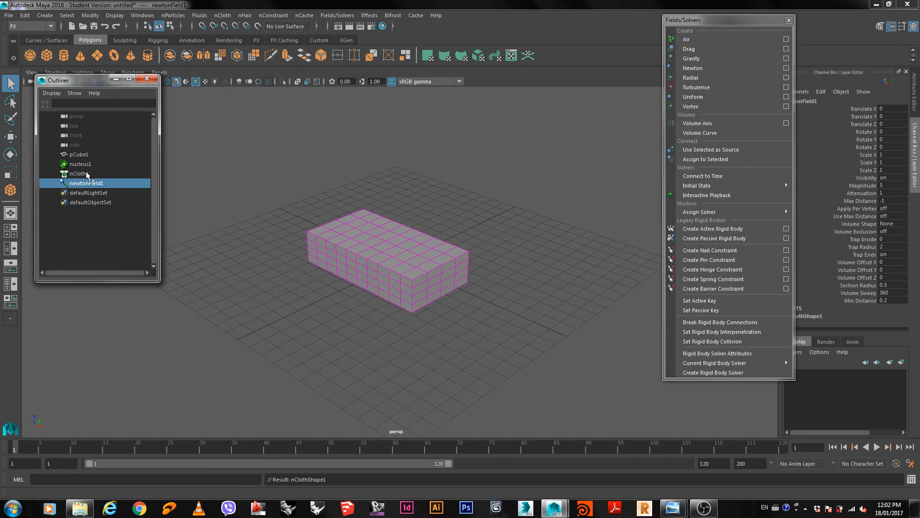
Step: Show the Newton field's attributes and set its volume shape to Sphere
drag(728, 21, 673, 28)
click(916, 109)
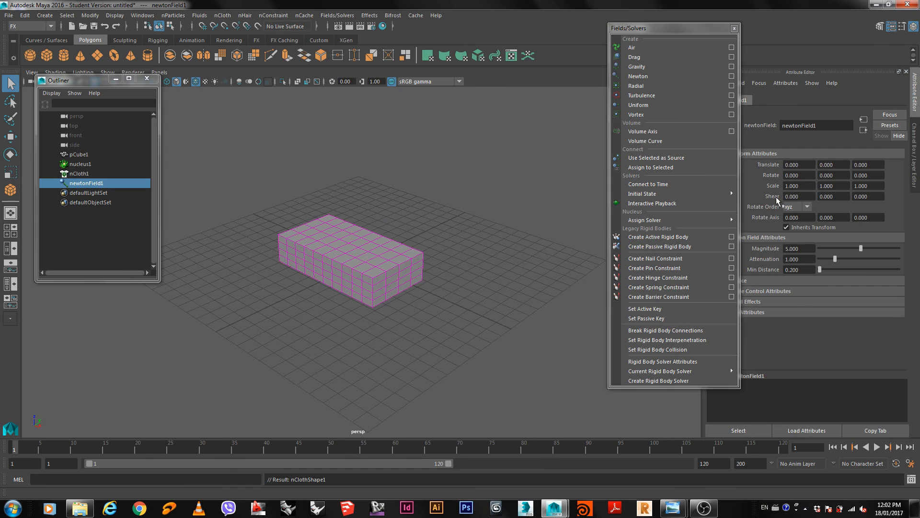
drag(662, 28, 602, 31)
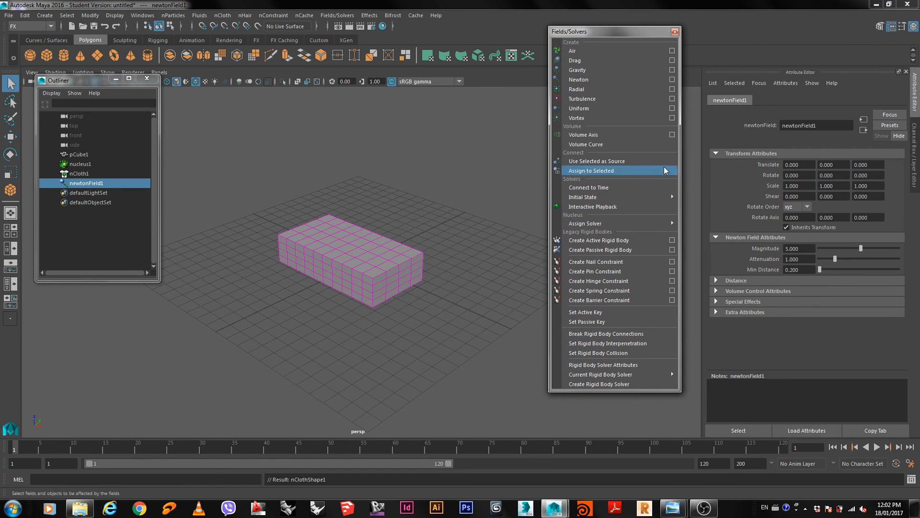
click(716, 291)
click(820, 303)
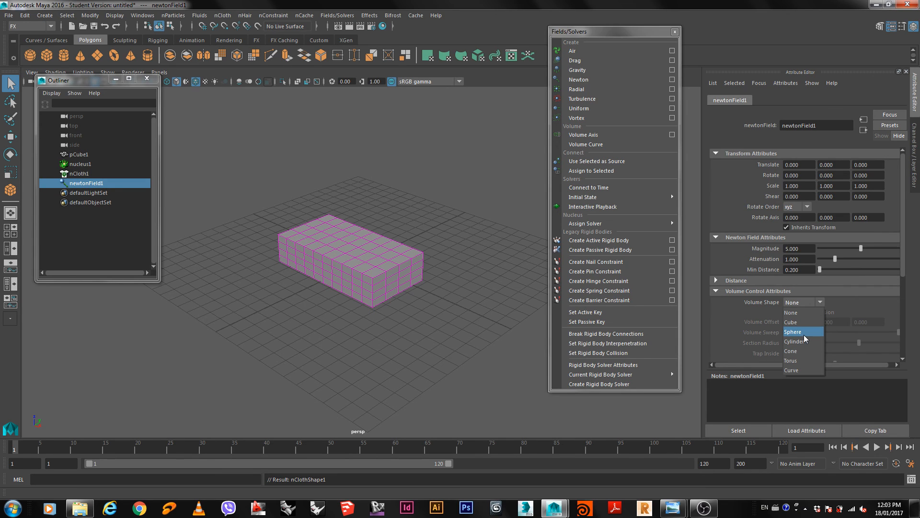
click(796, 332)
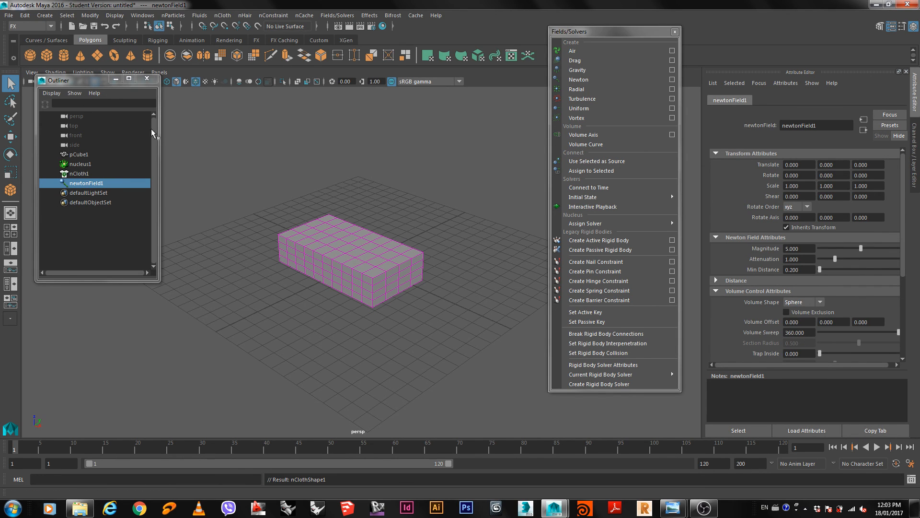
Step: Scale the Newton field's sphere volume uniformly to about 10.6 around the cloth box and set Trap Inside to 1
click(330, 260)
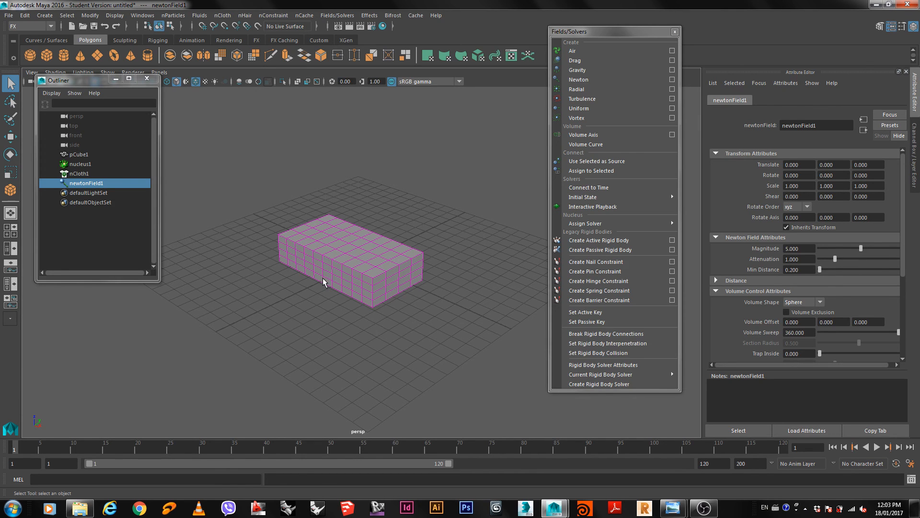
alt+drag(346, 265, 675, 231)
key(e)
key(r)
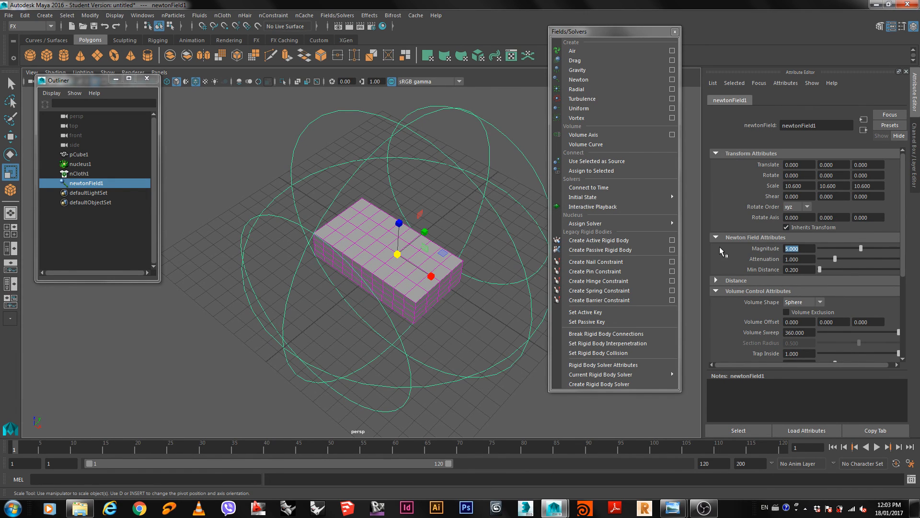
Step: Set the Newton field's magnitude to 8, play the simulation, and return to the first frame
text(8)
key(Return)
click(877, 447)
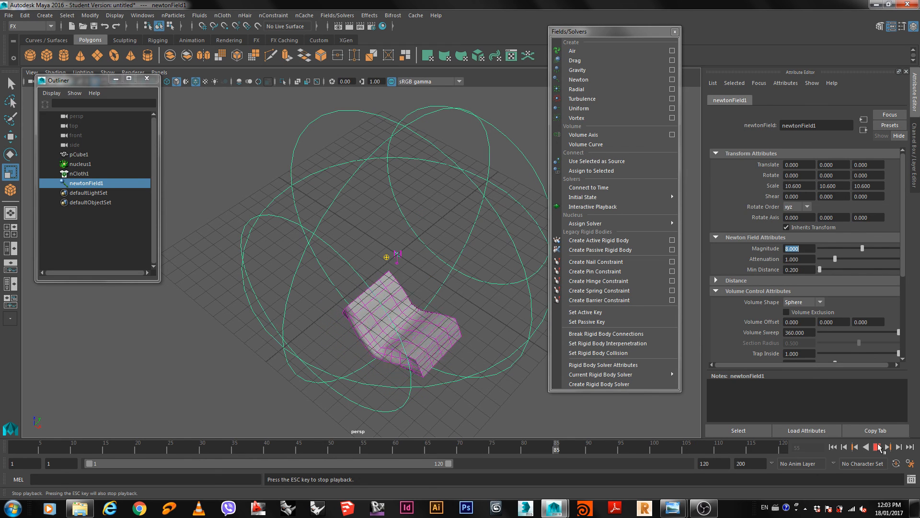
click(877, 447)
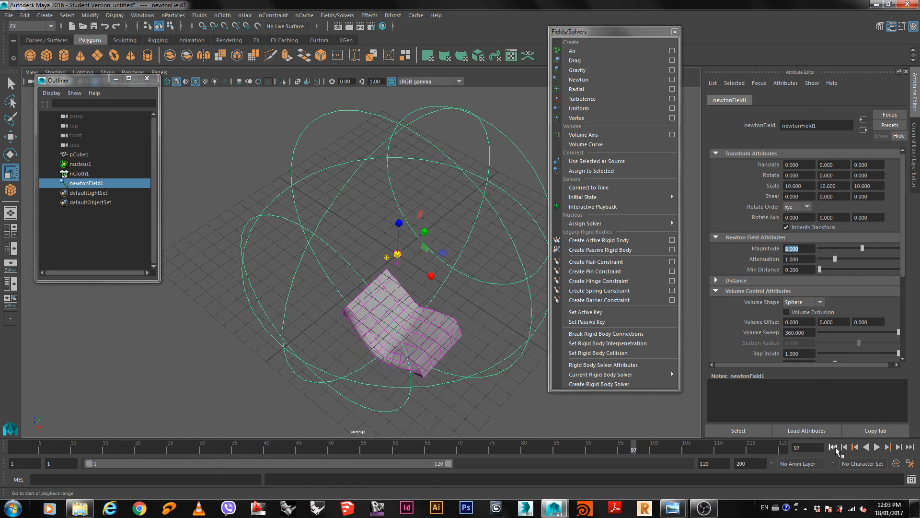
click(833, 447)
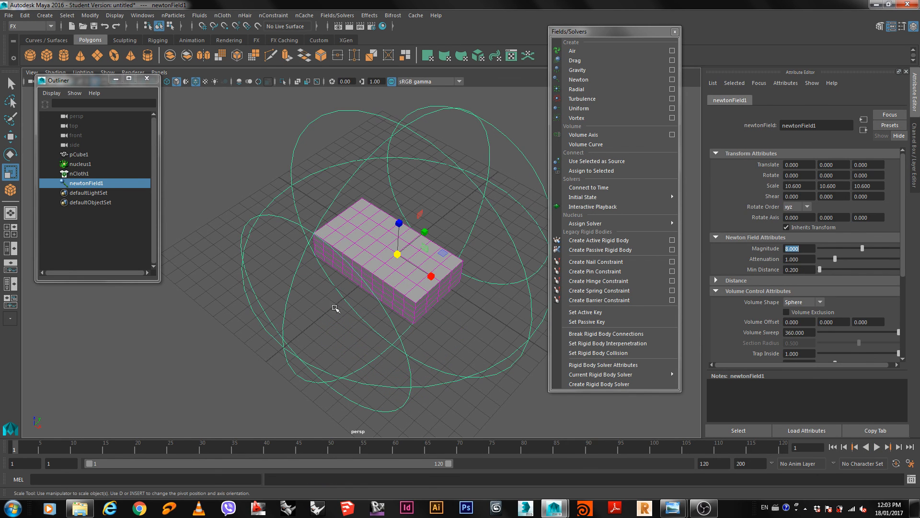
Step: Assign the Newton field to the cloth box so that it affects the cloth
alt+drag(392, 352, 403, 335)
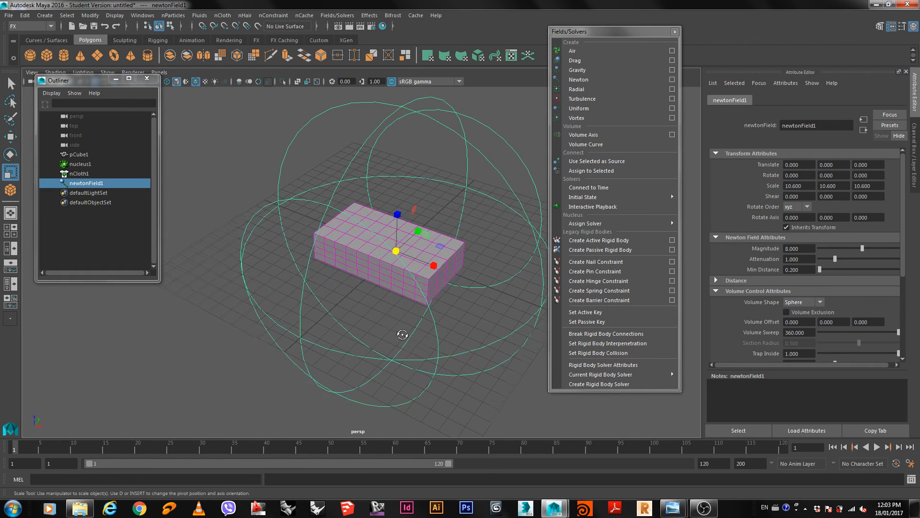
click(427, 253)
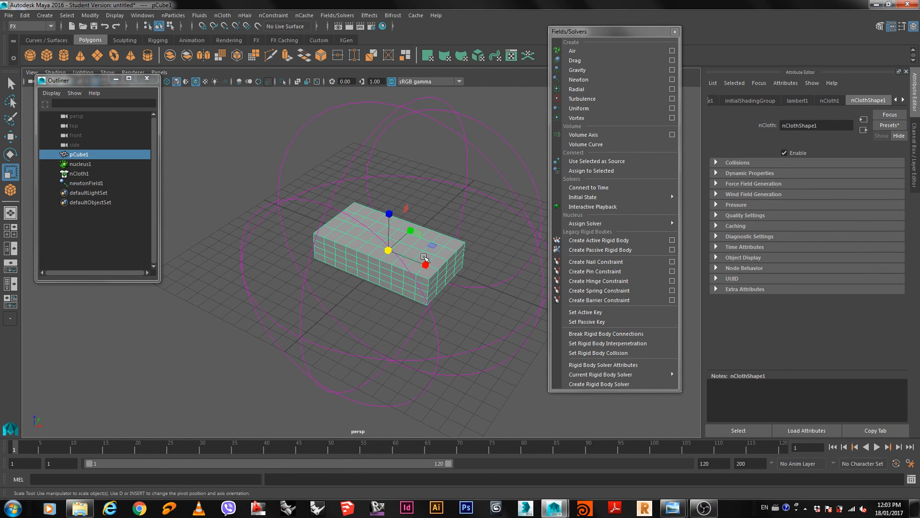
shift+click(329, 205)
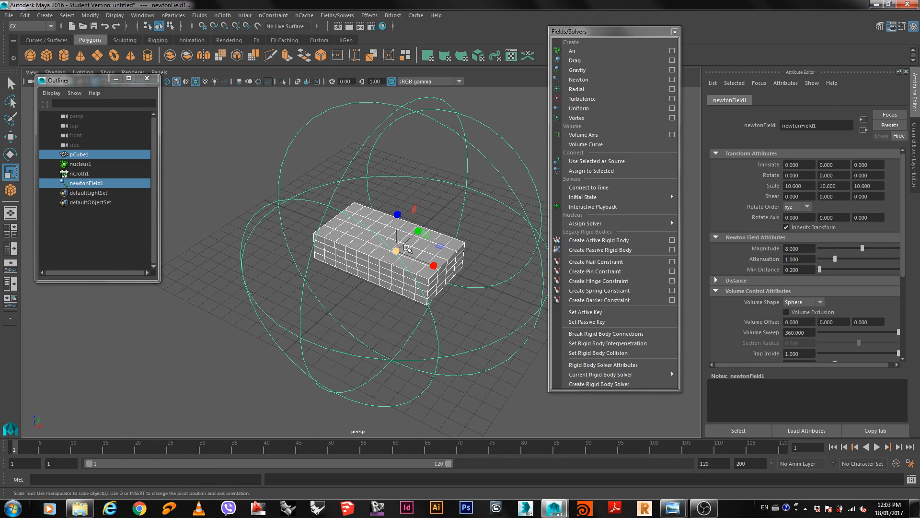
click(588, 171)
click(527, 148)
Step: Play the simulation to check how the cloth box reacts to the assigned Newton field, and stop it
click(420, 259)
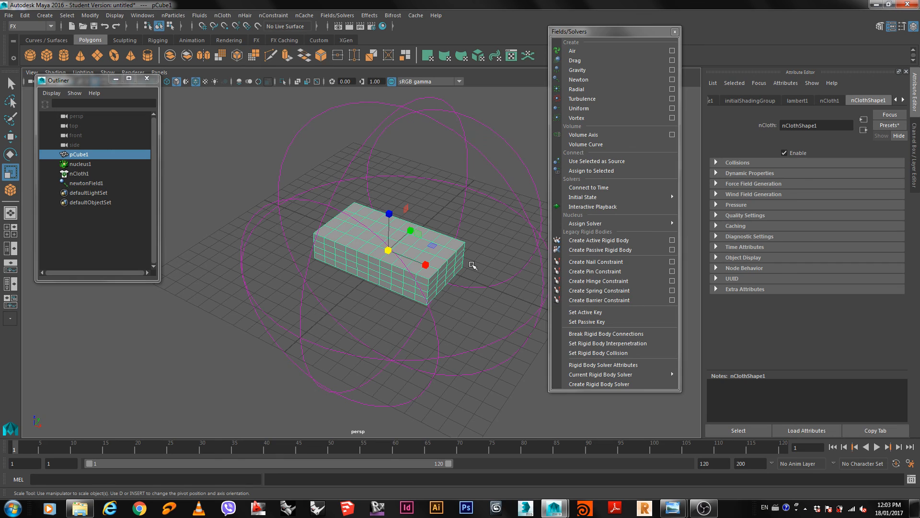
click(878, 447)
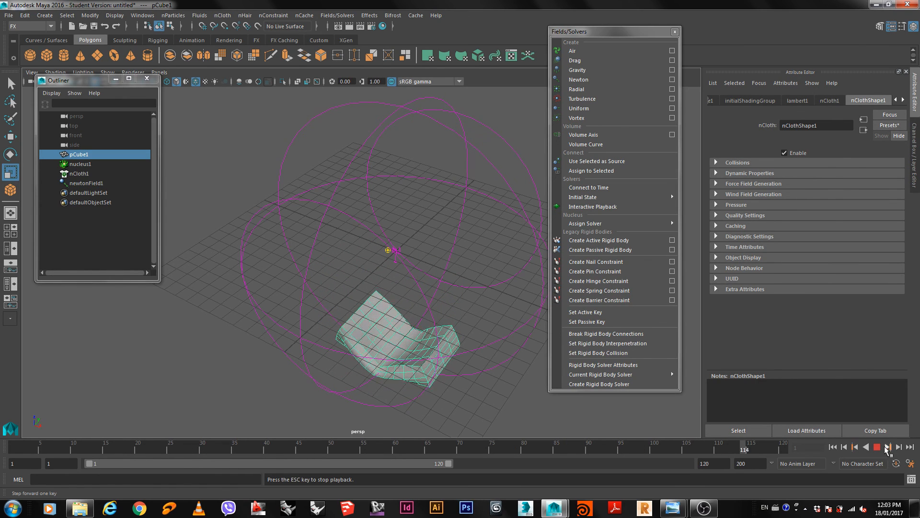
click(878, 449)
Step: Set the Newton field's magnitude to 40 and replay the simulation from the first frame
drag(518, 96, 413, 150)
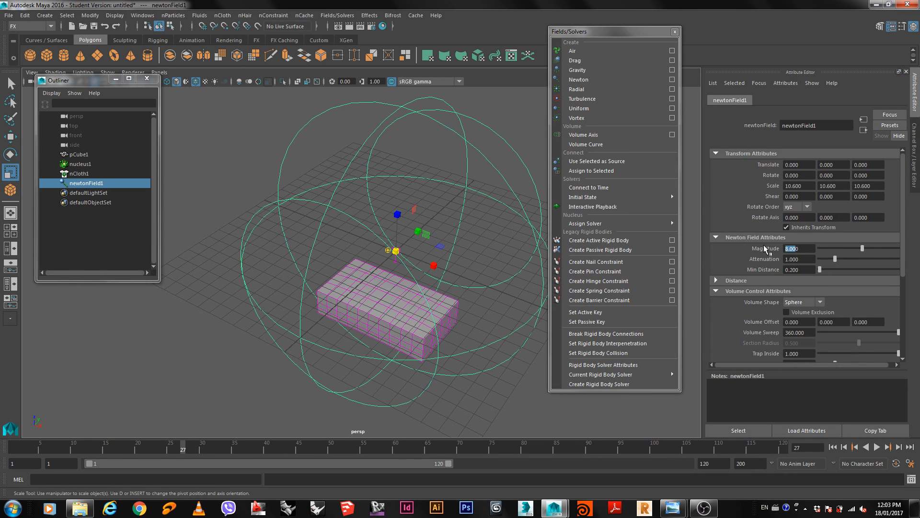
text(40)
key(Return)
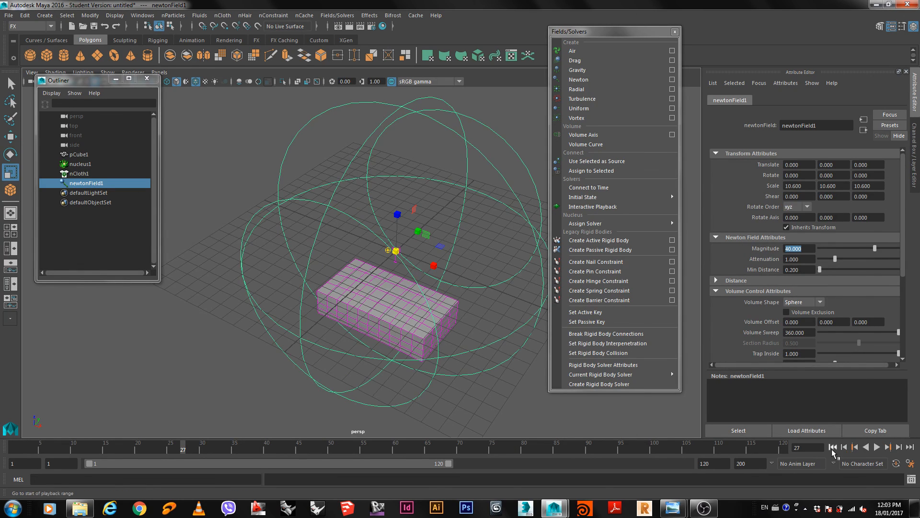
click(833, 447)
click(877, 447)
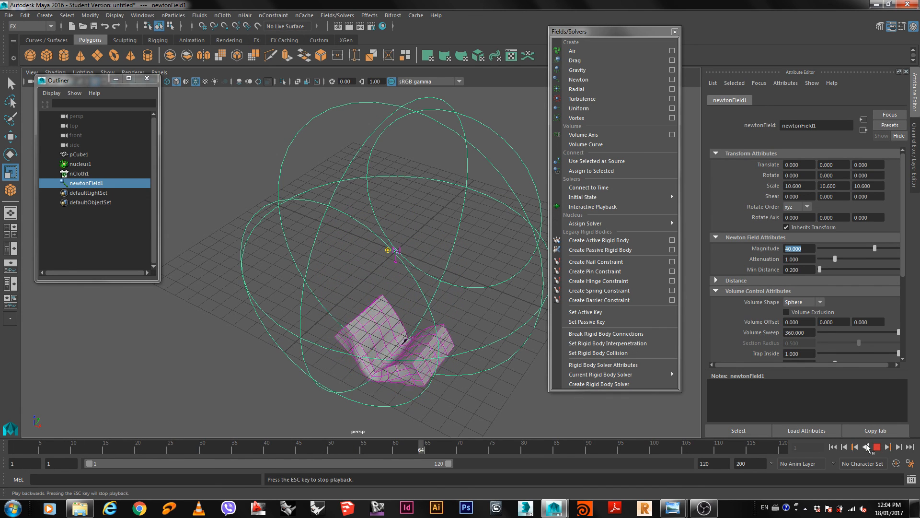
key(Escape)
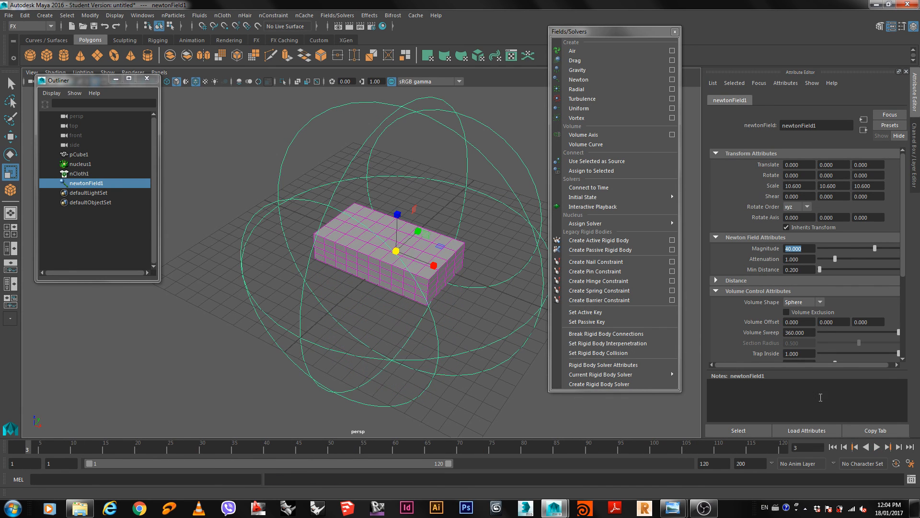
Step: Set the Newton field's magnitude to 1000 and play the simulation from the first frame
text(1000)
key(Return)
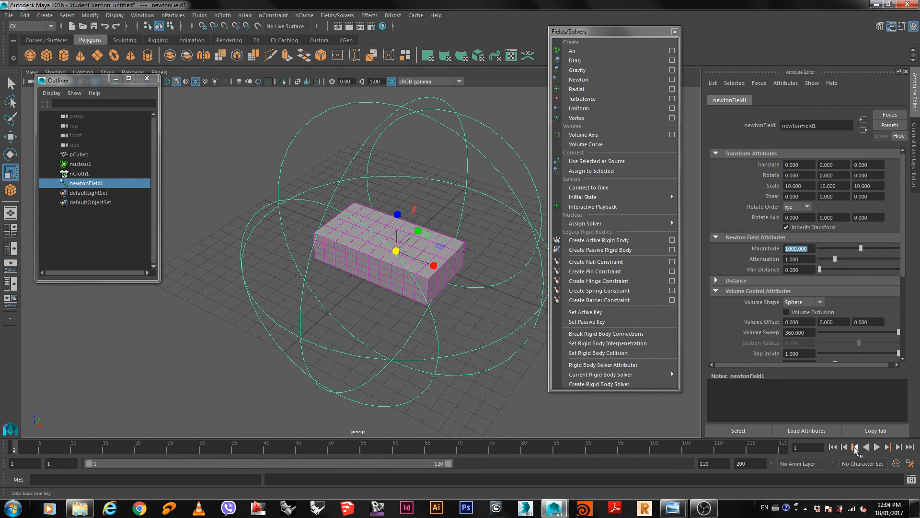
click(877, 447)
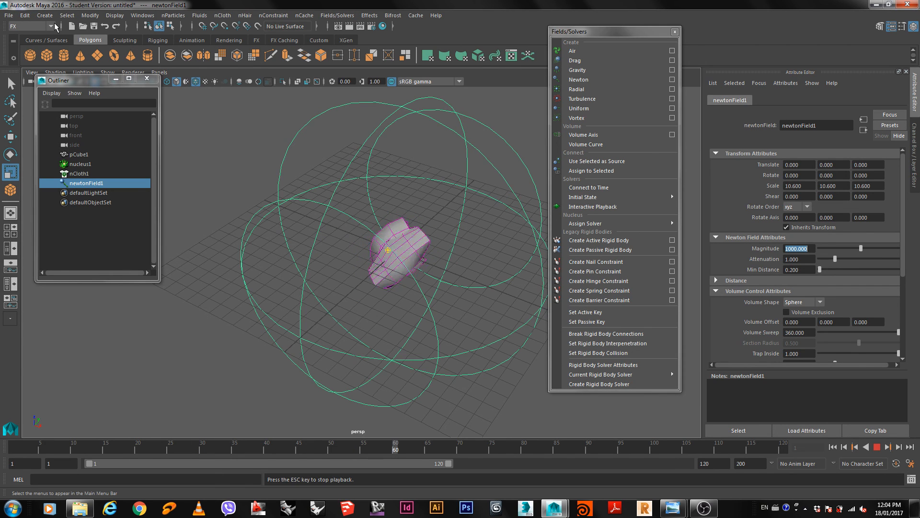
click(348, 15)
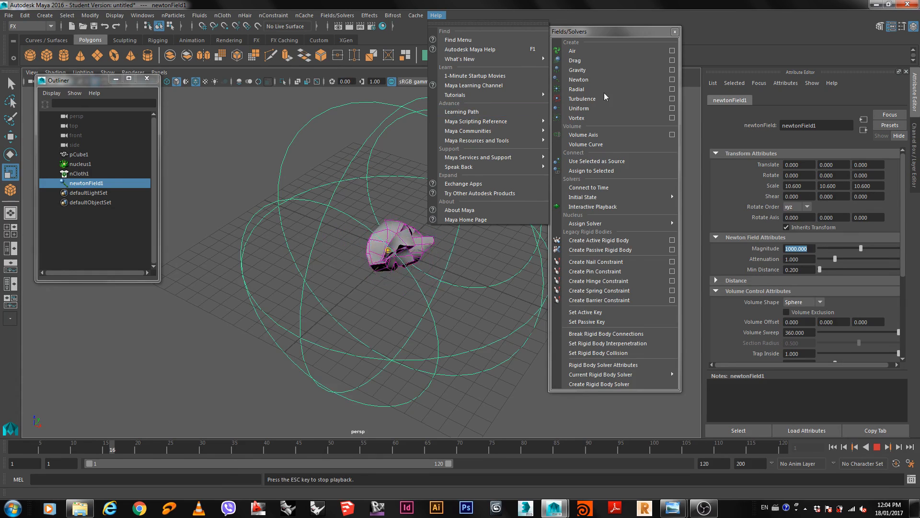
click(632, 29)
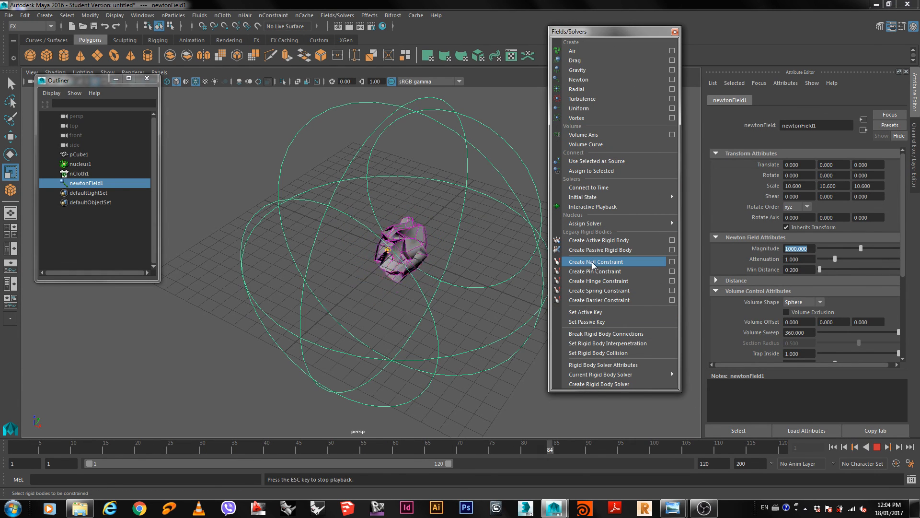
click(265, 16)
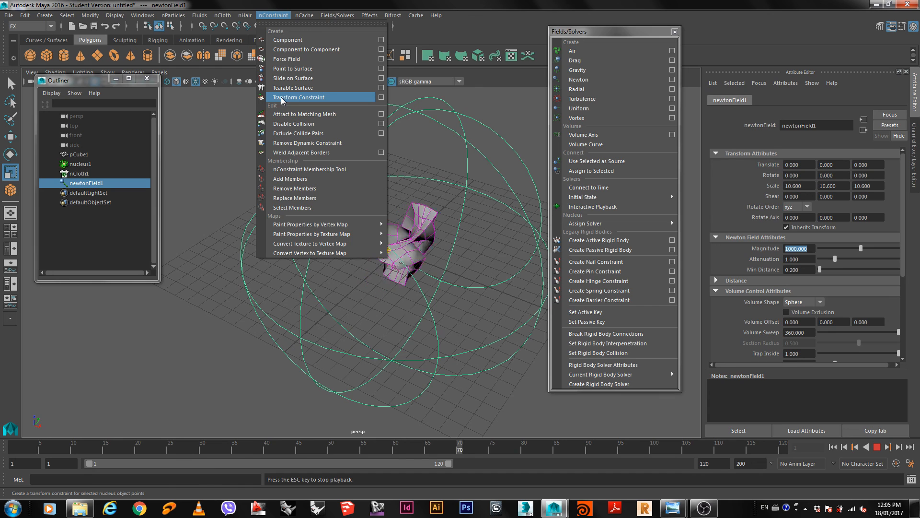
click(273, 16)
click(222, 16)
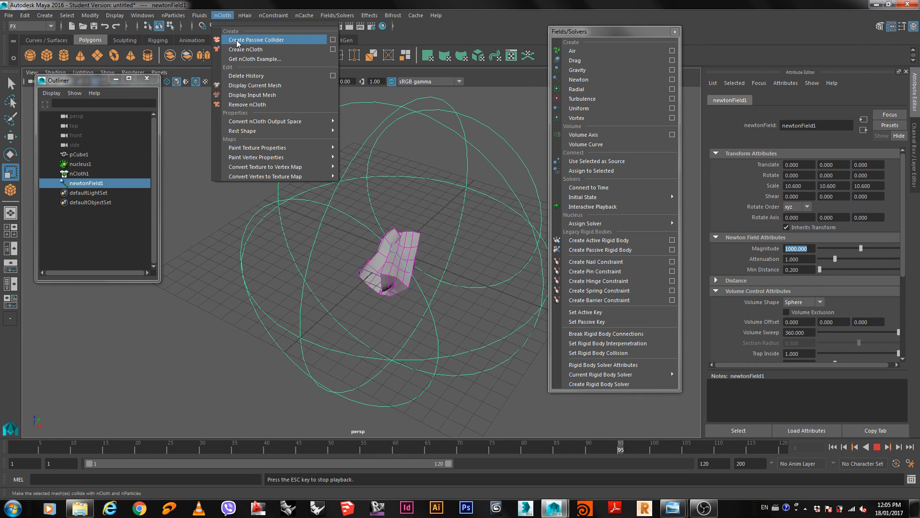
mouse_move(196, 16)
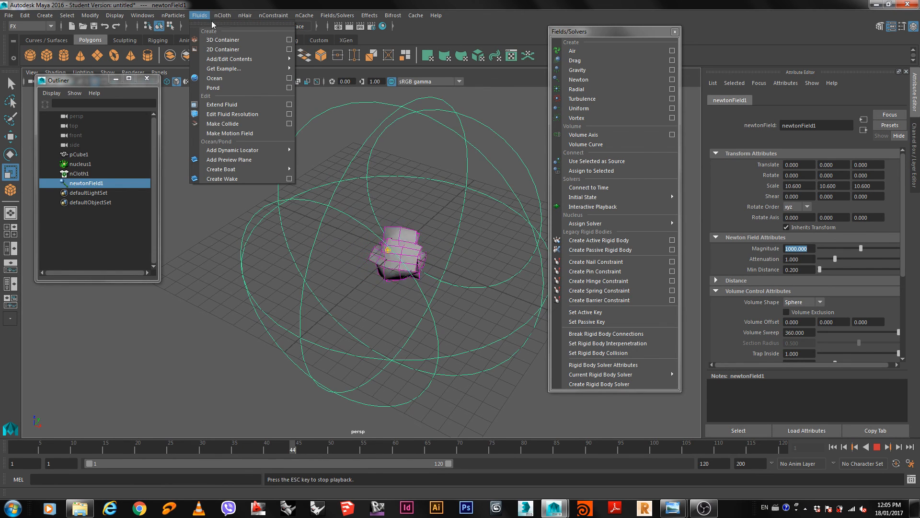
mouse_move(246, 15)
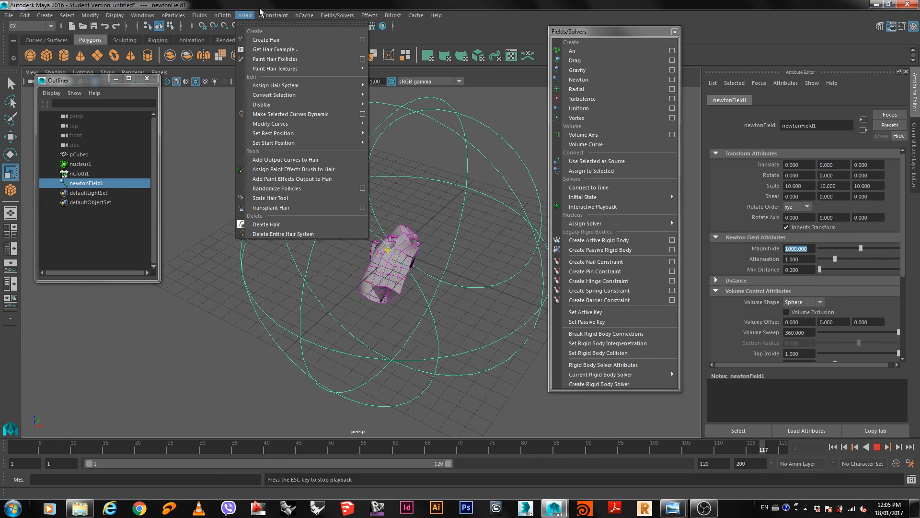
click(243, 8)
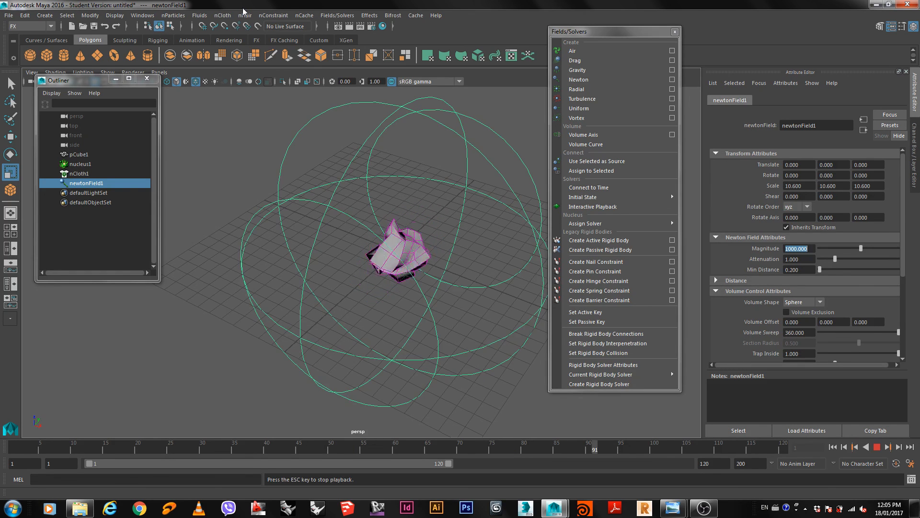
Step: Stop the simulation playback and switch to OBS
click(869, 447)
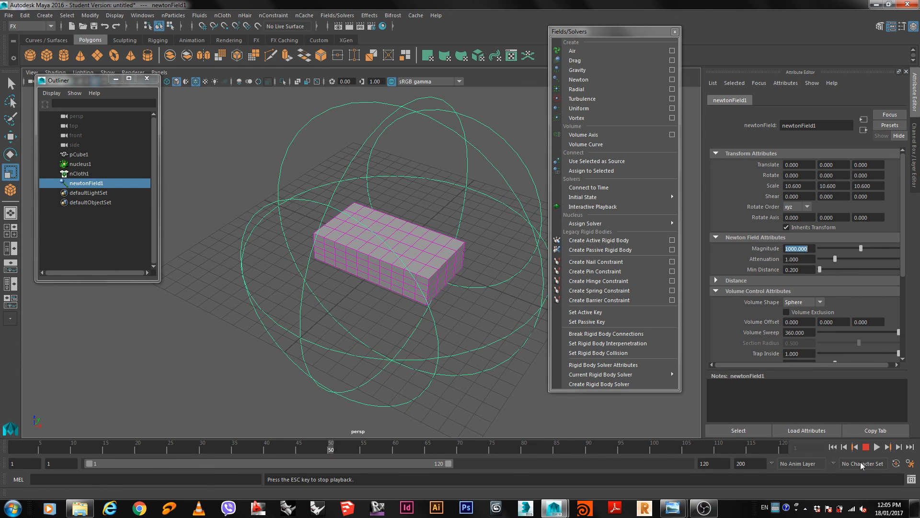
click(866, 447)
click(704, 508)
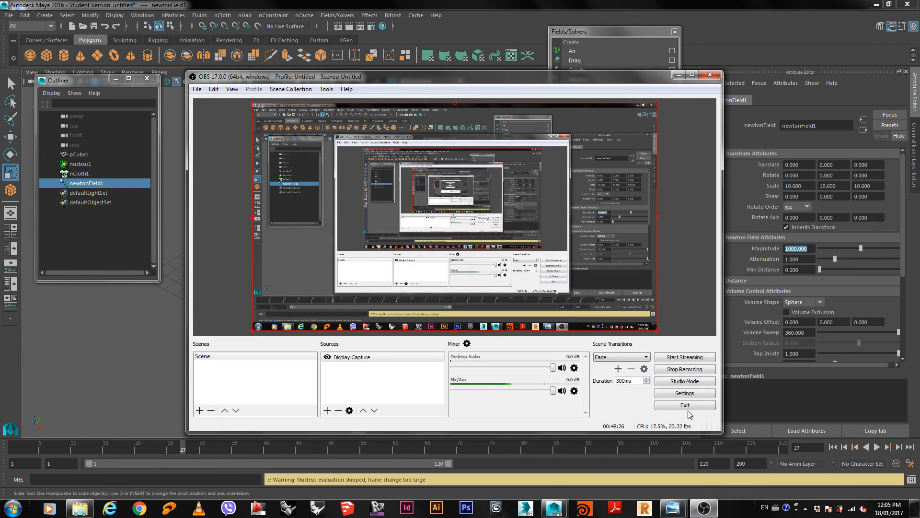